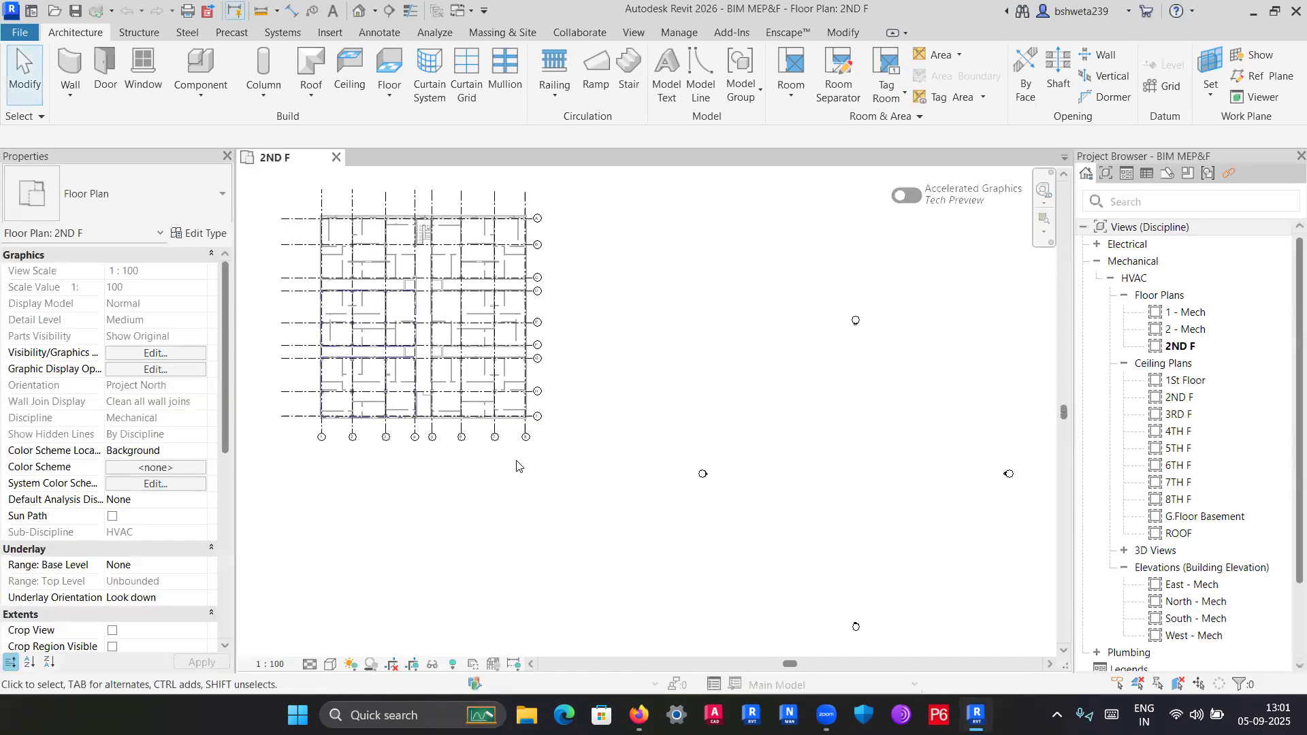
Examine the properties of the two existing system zones between grids 1–4, spanning D–F and G–I, on the 2ND F plan.
{"action": "scroll", "coordinate": [502, 446], "scroll_direction": "up", "scroll_amount": 2}
{"action": "middle_click_drag", "start_coordinate": [502, 445], "coordinate": [648, 536]}
{"action": "scroll", "coordinate": [609, 438], "scroll_direction": "up", "scroll_amount": 1}
{"action": "scroll", "coordinate": [665, 438], "scroll_direction": "up", "scroll_amount": 1}
{"action": "middle_click_drag", "start_coordinate": [796, 471], "coordinate": [895, 496]}
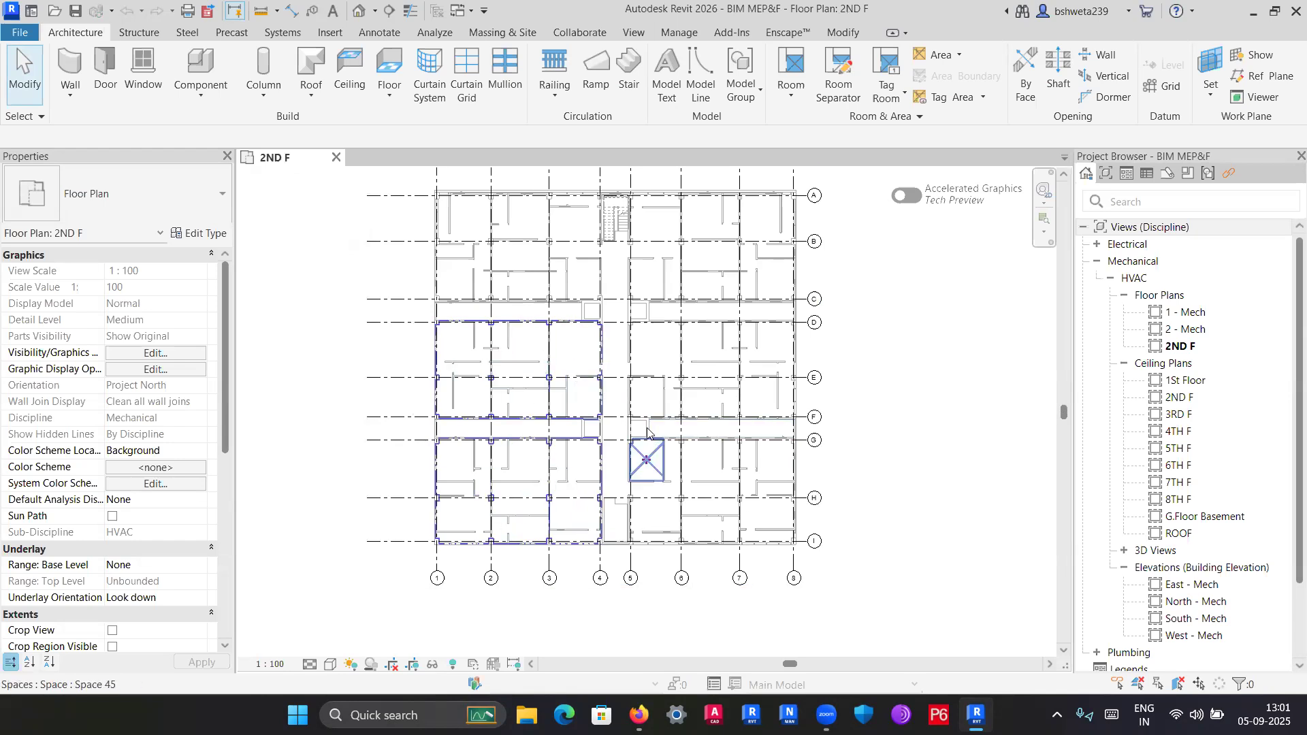
{"action": "scroll", "coordinate": [660, 447], "scroll_direction": "up", "scroll_amount": 1}
{"action": "scroll", "coordinate": [890, 406], "scroll_direction": "up", "scroll_amount": 1}
{"action": "middle_click_drag", "start_coordinate": [577, 299], "coordinate": [624, 415]}
{"action": "scroll", "coordinate": [590, 465], "scroll_direction": "down", "scroll_amount": 1}
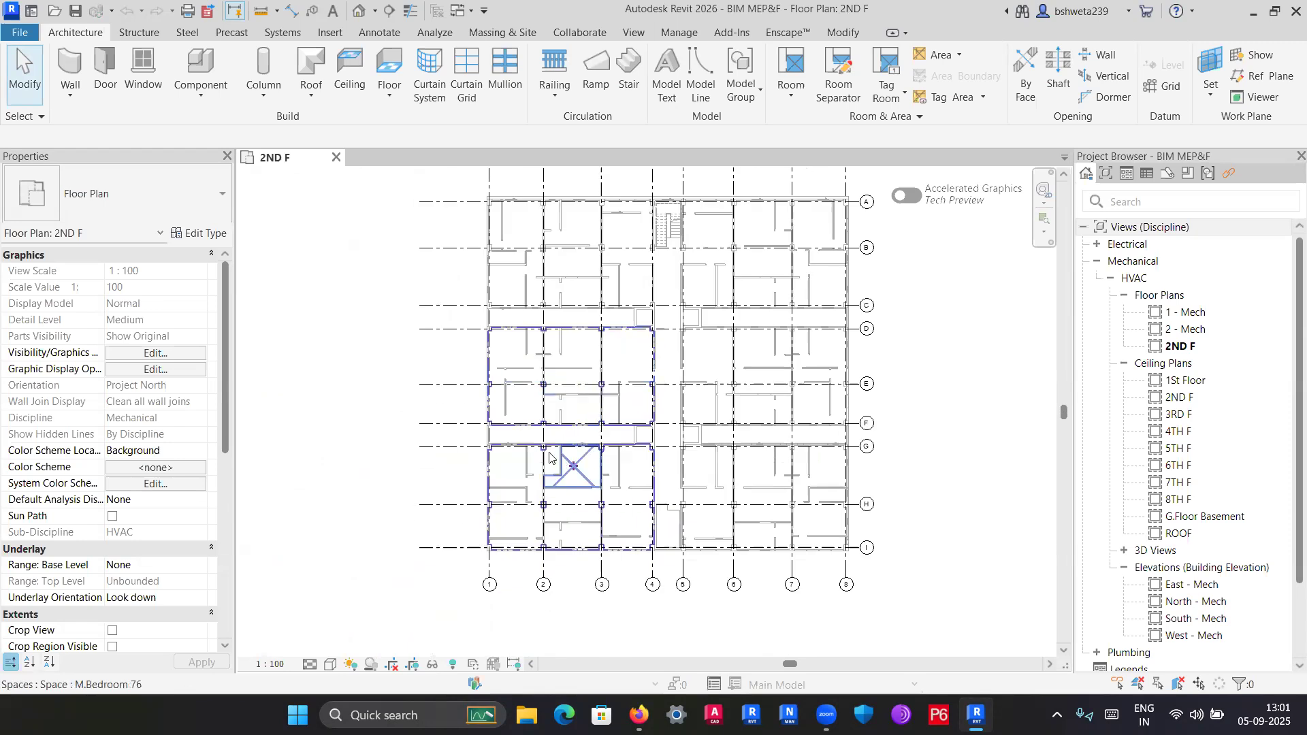
{"action": "left_click", "coordinate": [499, 455]}
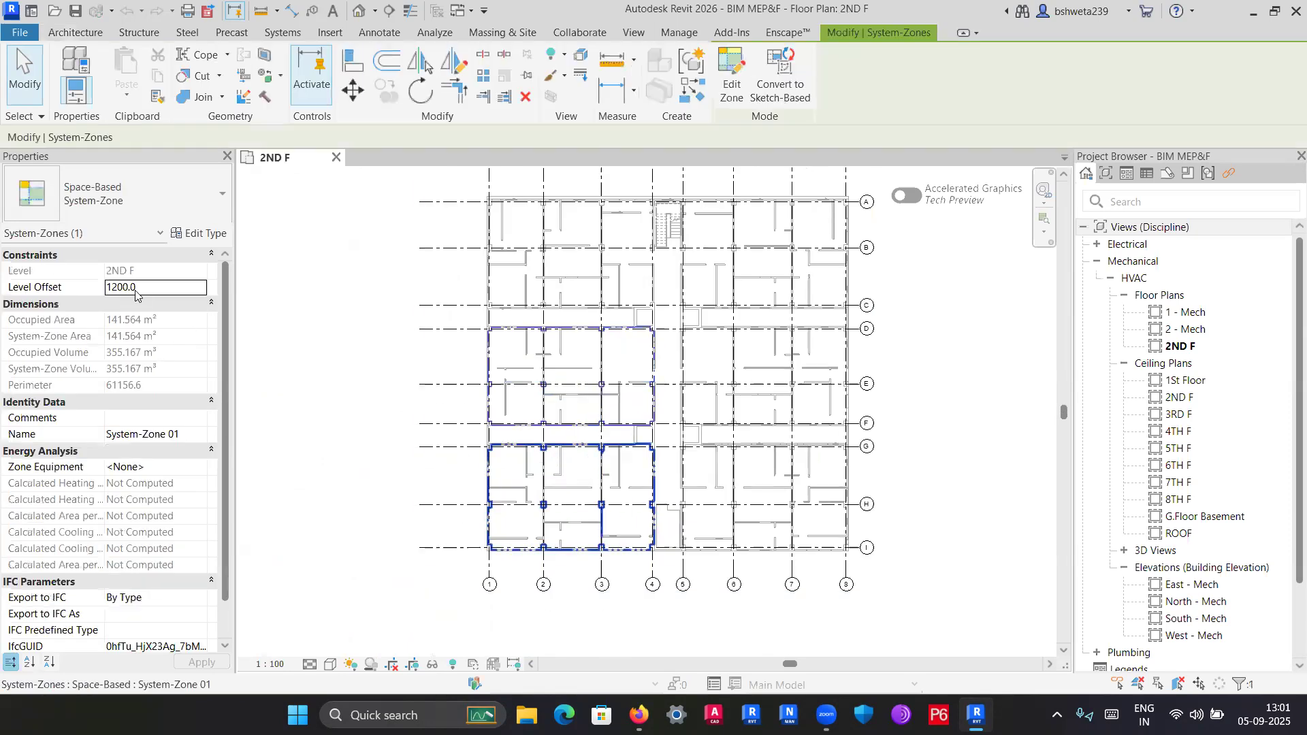
{"action": "left_click", "coordinate": [483, 396]}
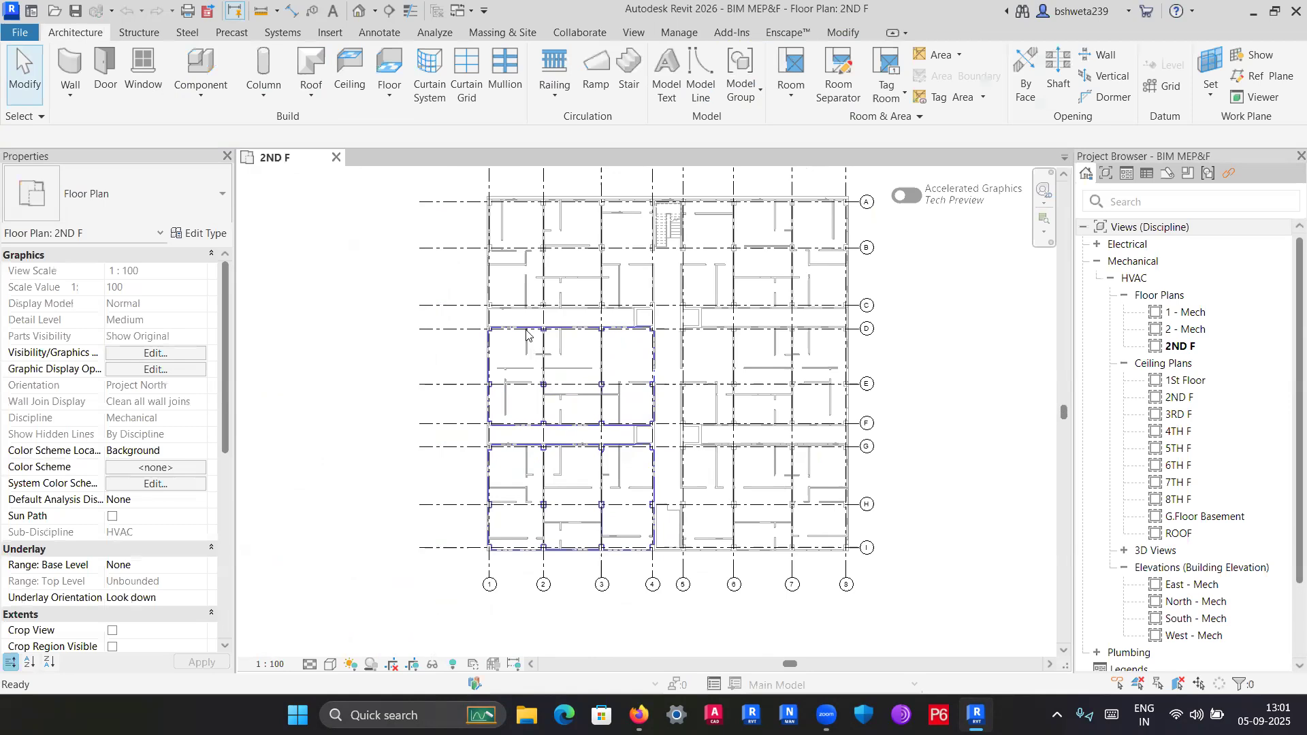
{"action": "left_click", "coordinate": [509, 328]}
{"action": "left_click", "coordinate": [463, 298]}
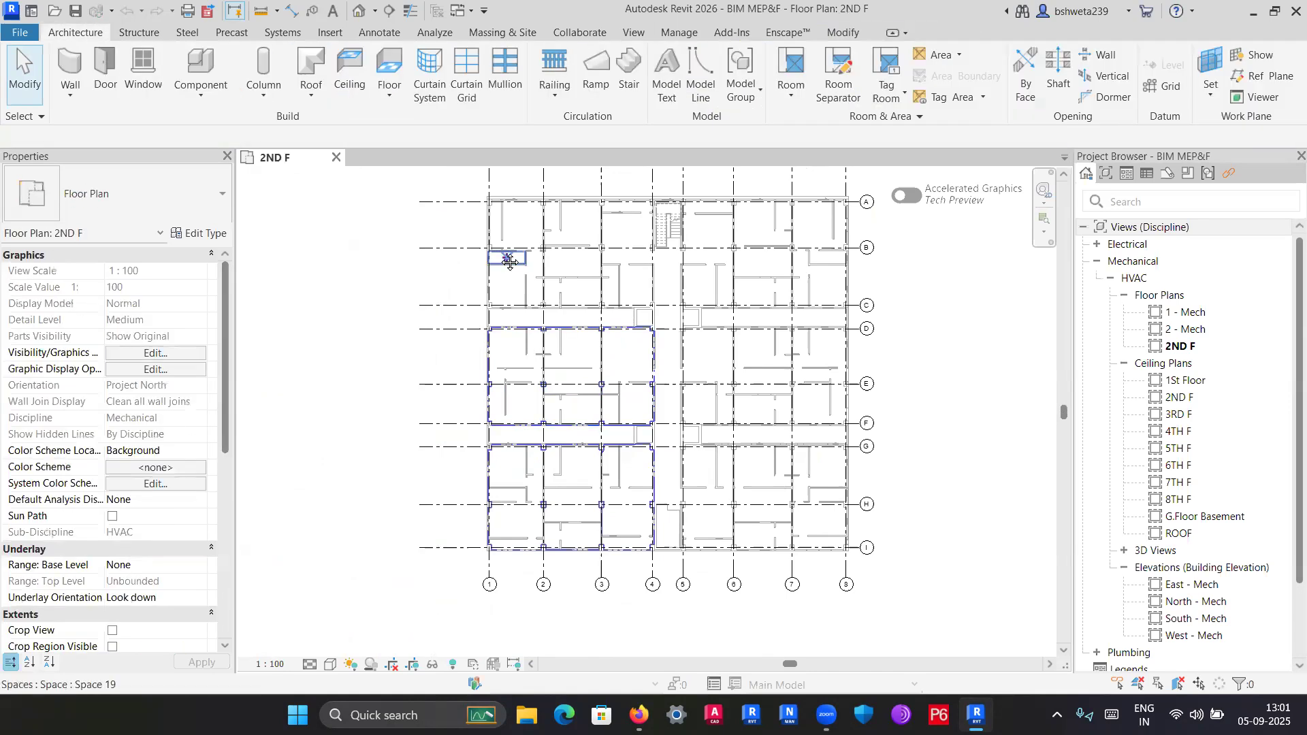
Create a space-based system zone from all the spaces between grids 1–4 and A–C, with a 1200 level offset.
{"action": "middle_click_drag", "start_coordinate": [501, 257], "coordinate": [443, 344]}
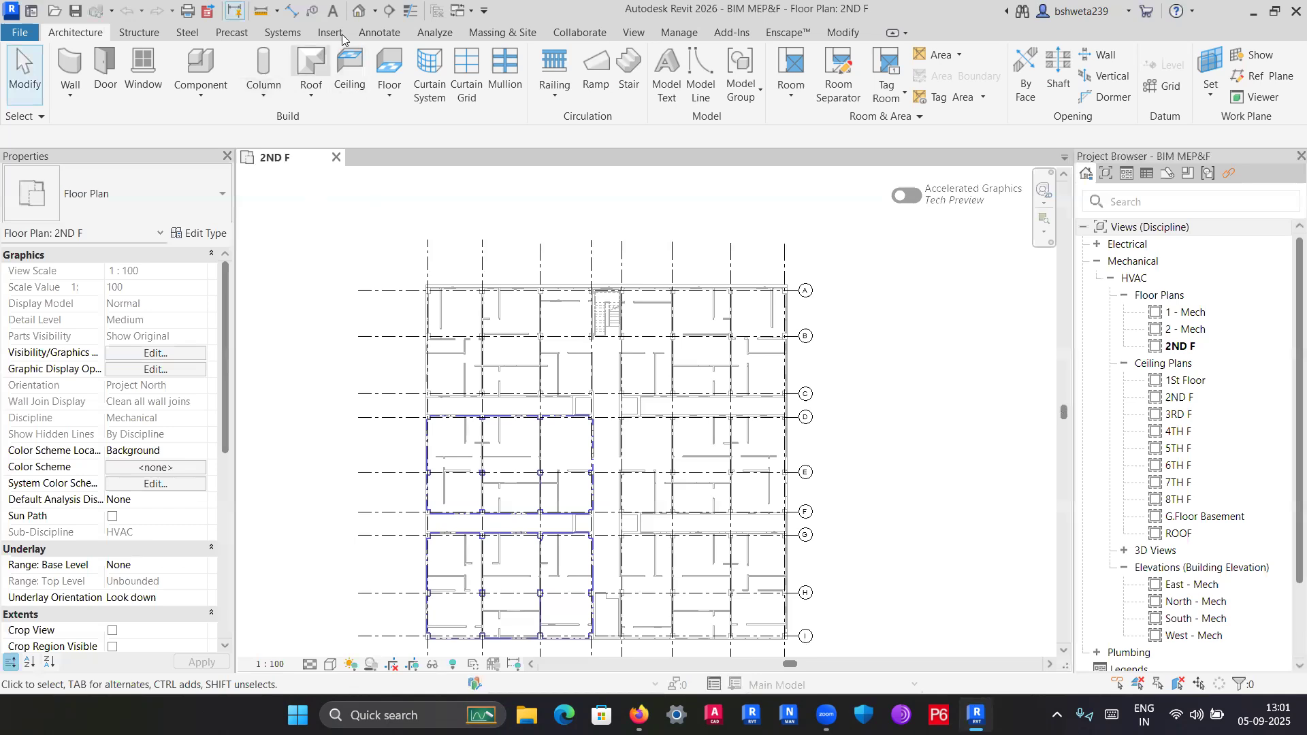
{"action": "left_click", "coordinate": [435, 33]}
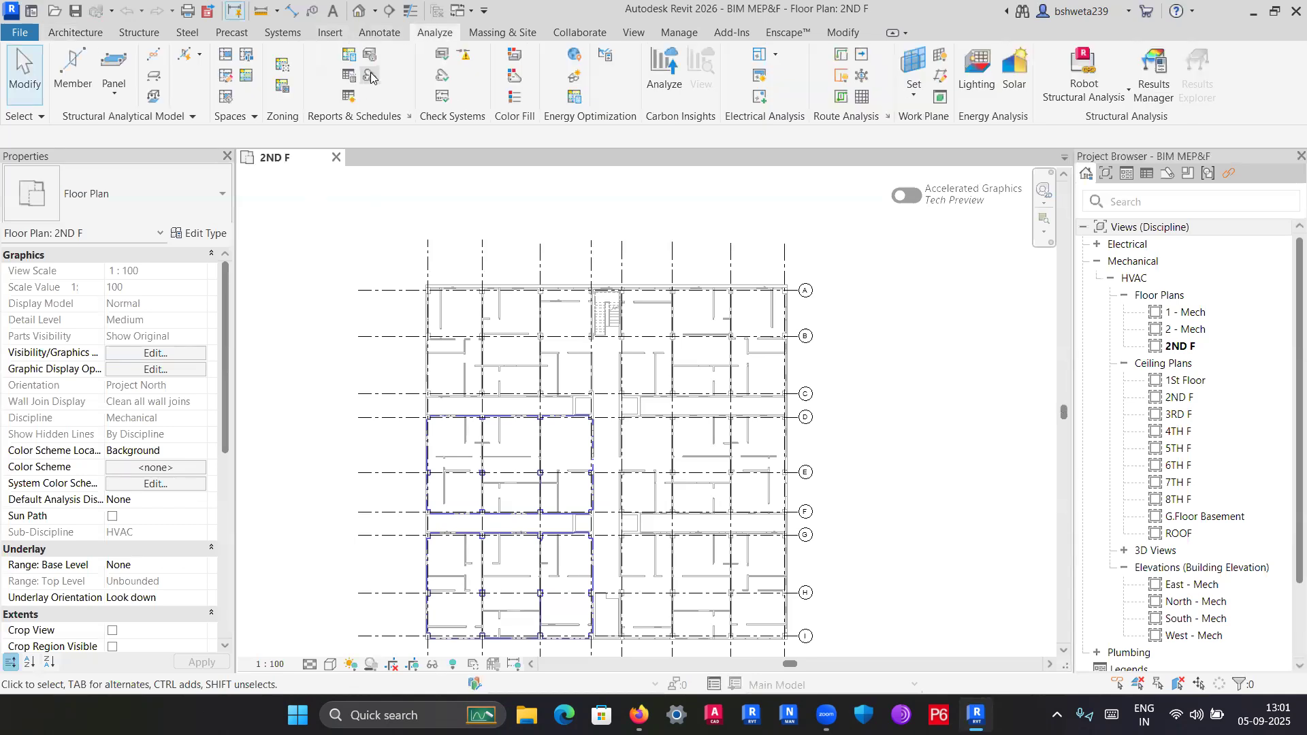
{"action": "left_click", "coordinate": [281, 87]}
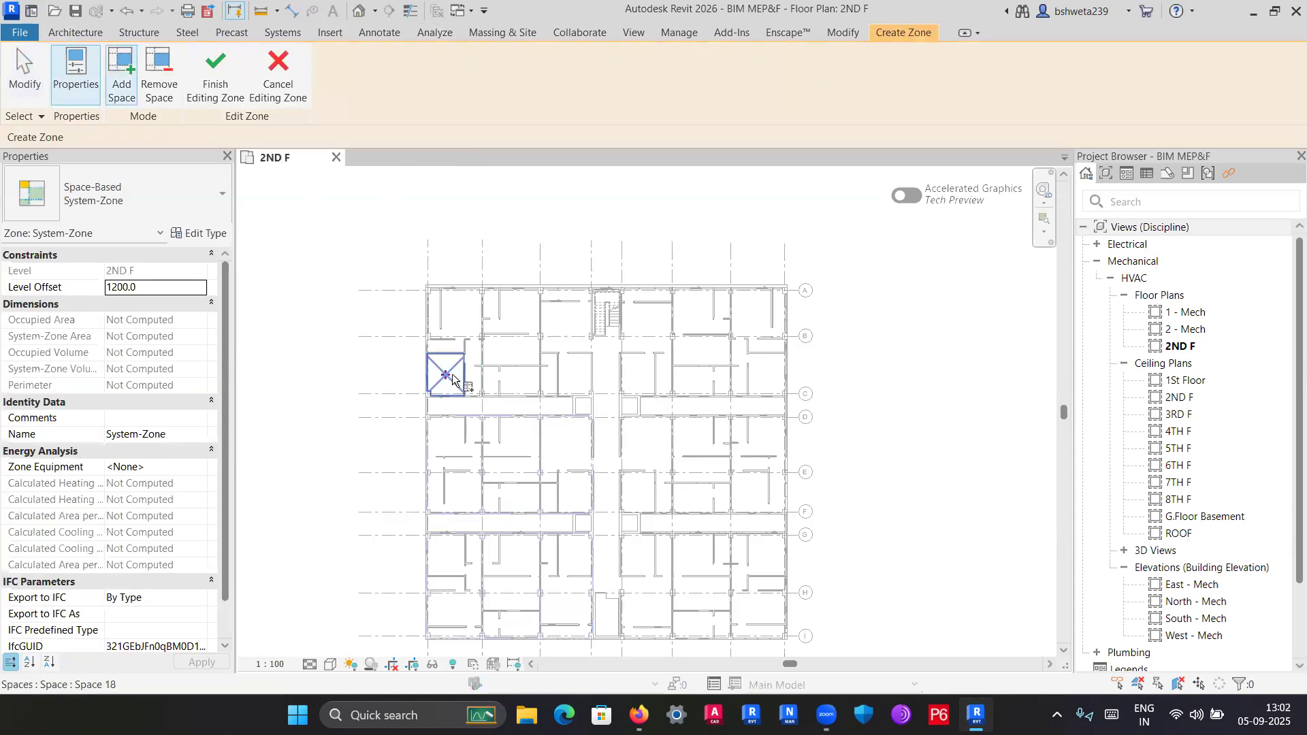
{"action": "left_click", "coordinate": [452, 379]}
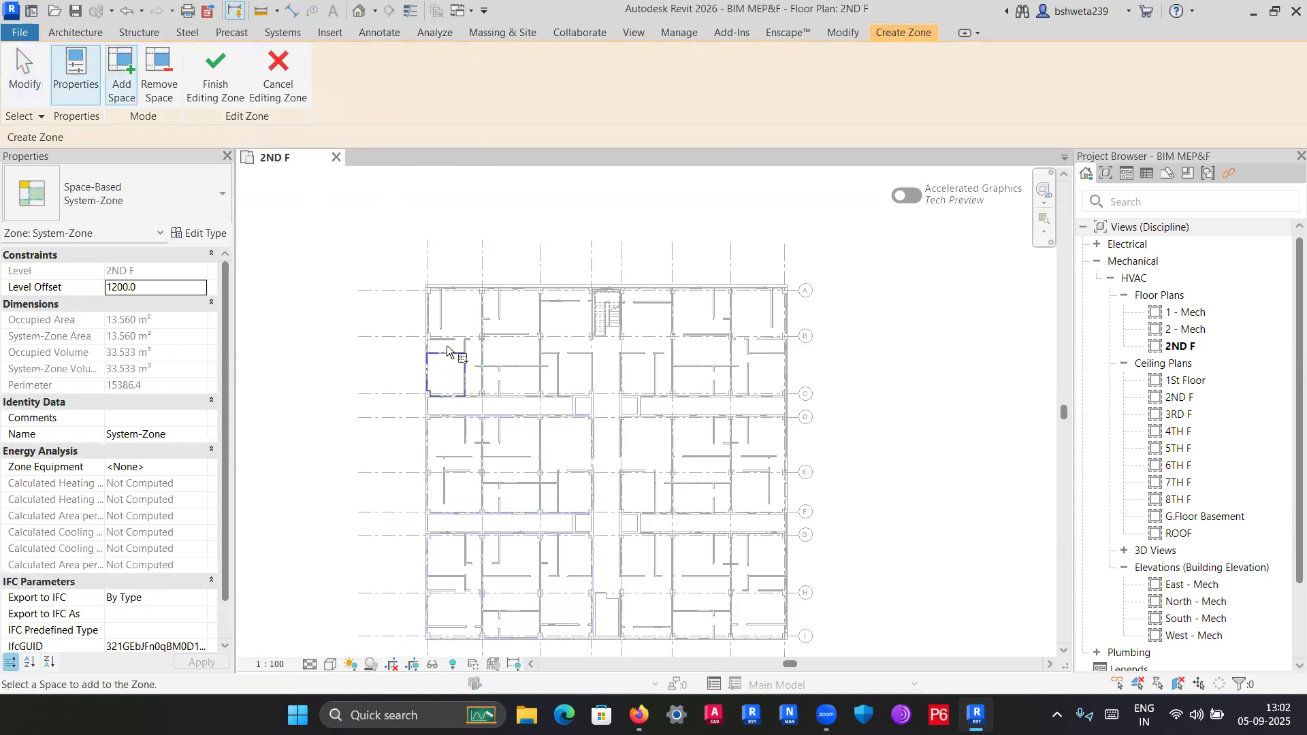
{"action": "left_click", "coordinate": [496, 302]}
{"action": "left_click", "coordinate": [548, 312]}
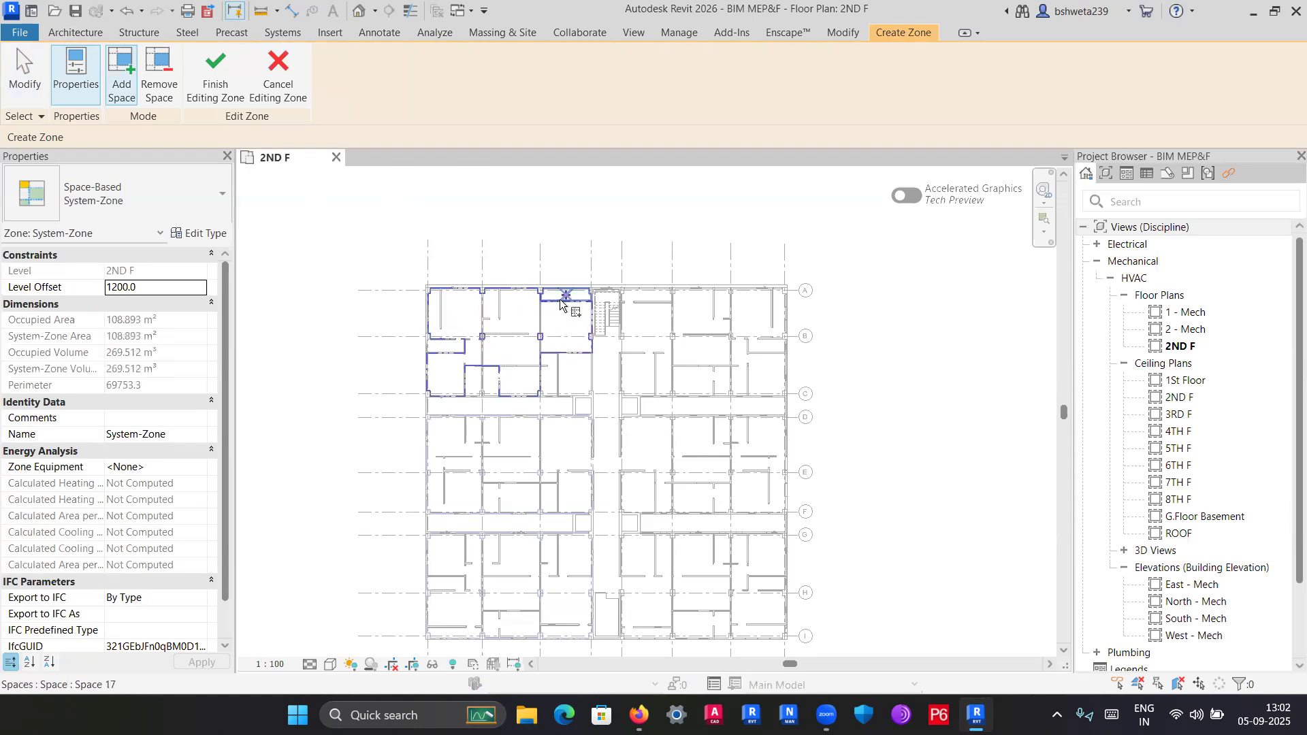
{"action": "left_click", "coordinate": [566, 347]}
{"action": "left_click", "coordinate": [548, 369]}
{"action": "left_click", "coordinate": [502, 375]}
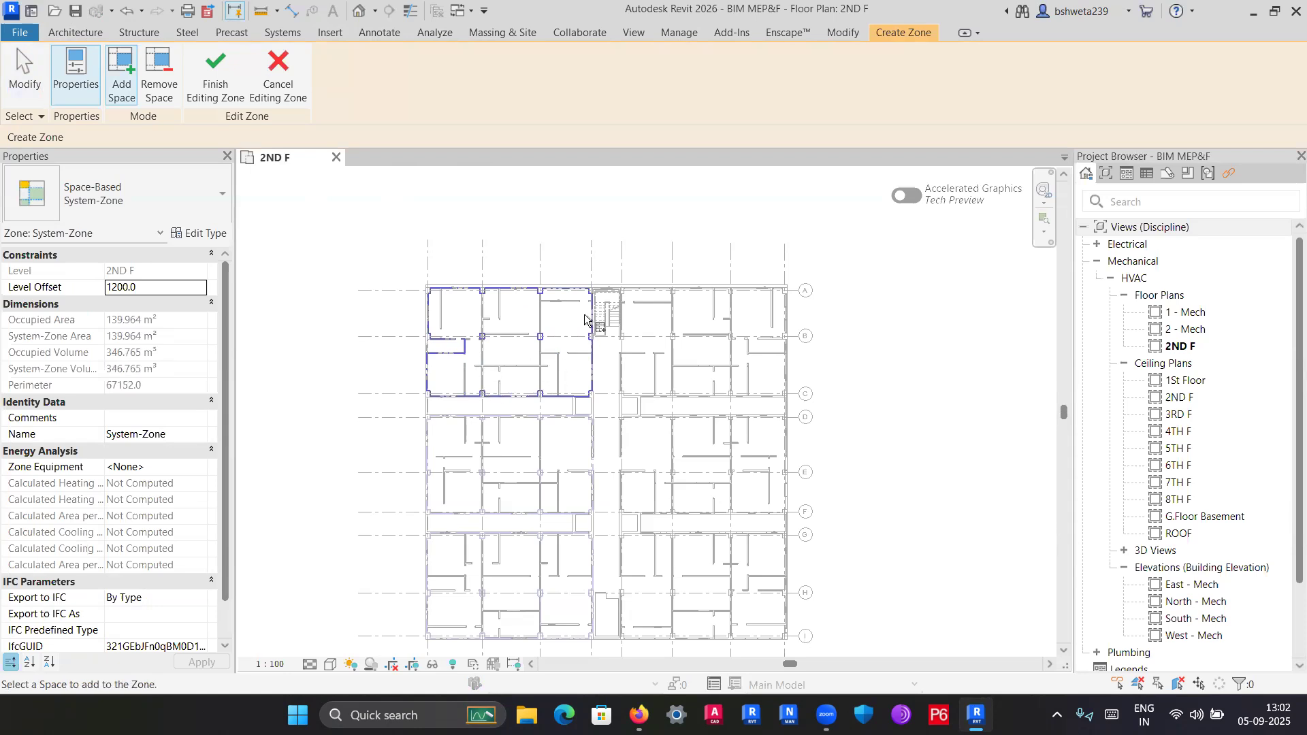
{"action": "left_click", "coordinate": [473, 364]}
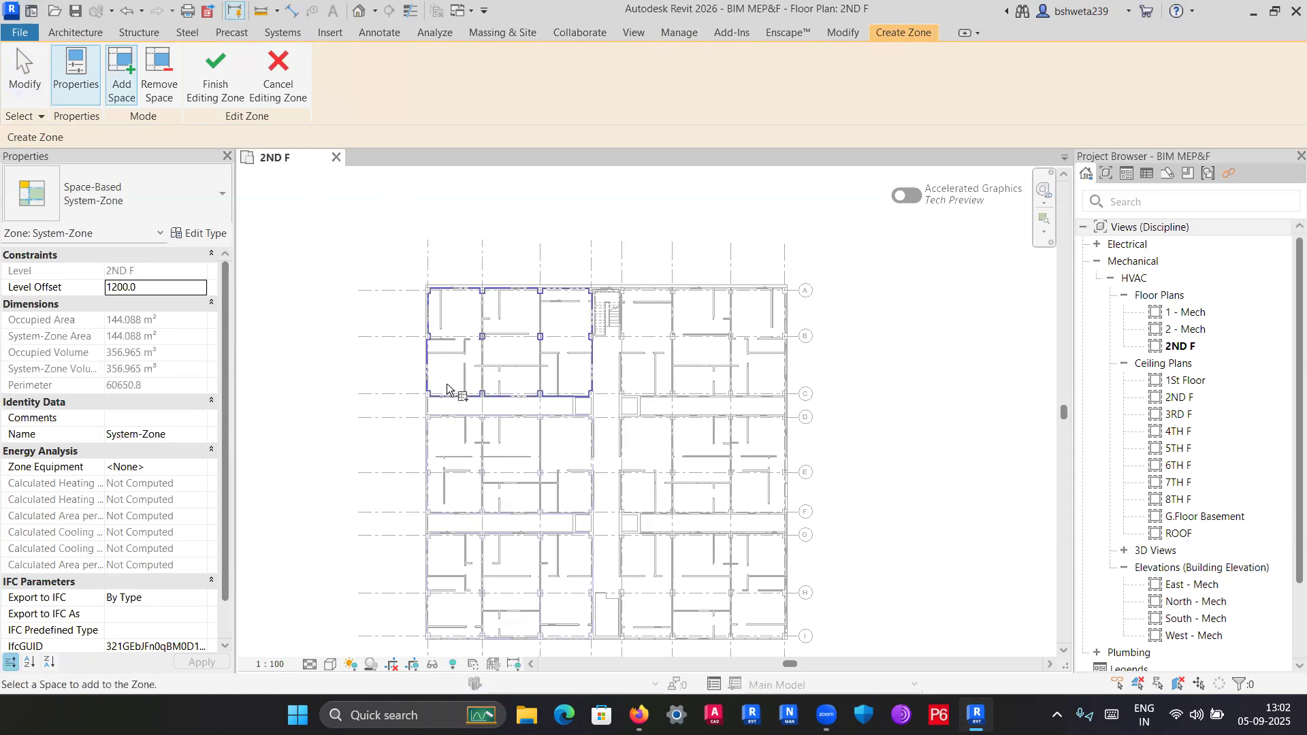
{"action": "left_click", "coordinate": [215, 74]}
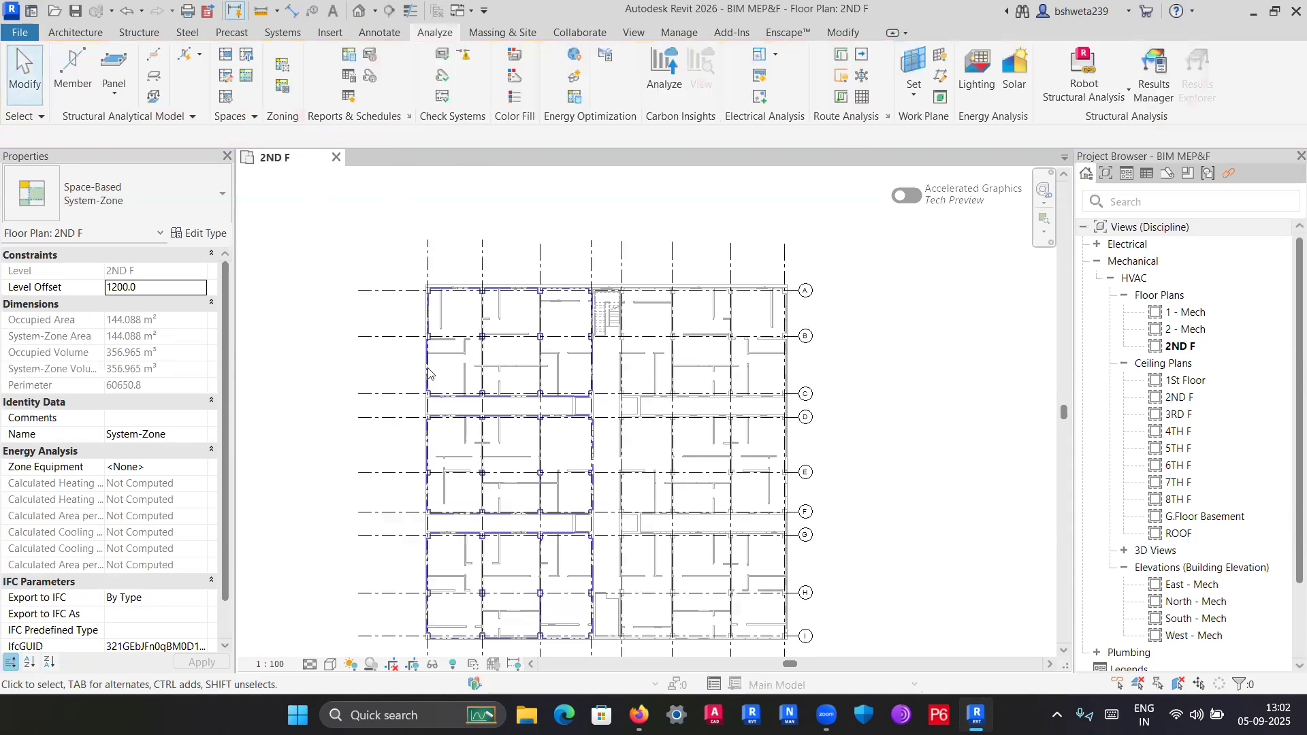
Rename the new zone between grids 1–4 and A–C as System-Zone - 03.
{"action": "left_click", "coordinate": [429, 320]}
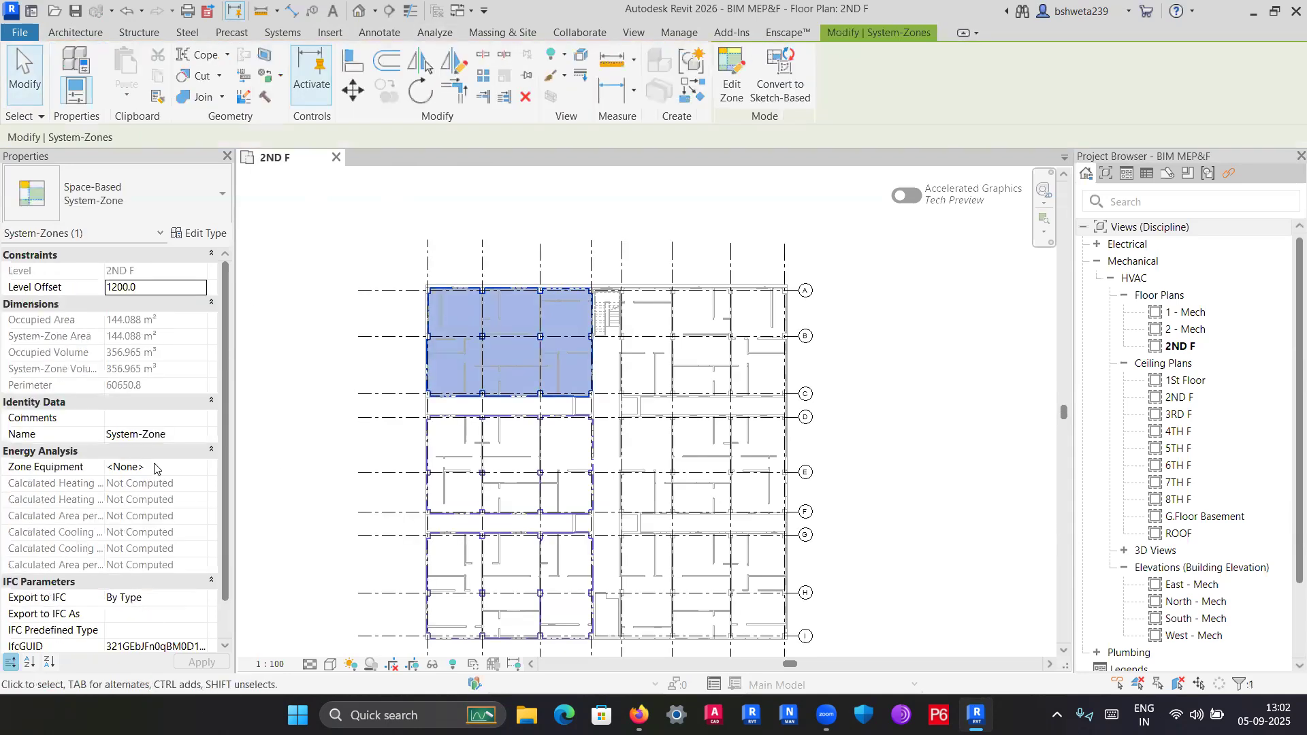
{"action": "left_click", "coordinate": [190, 434]}
{"action": "left_click", "coordinate": [190, 434]}
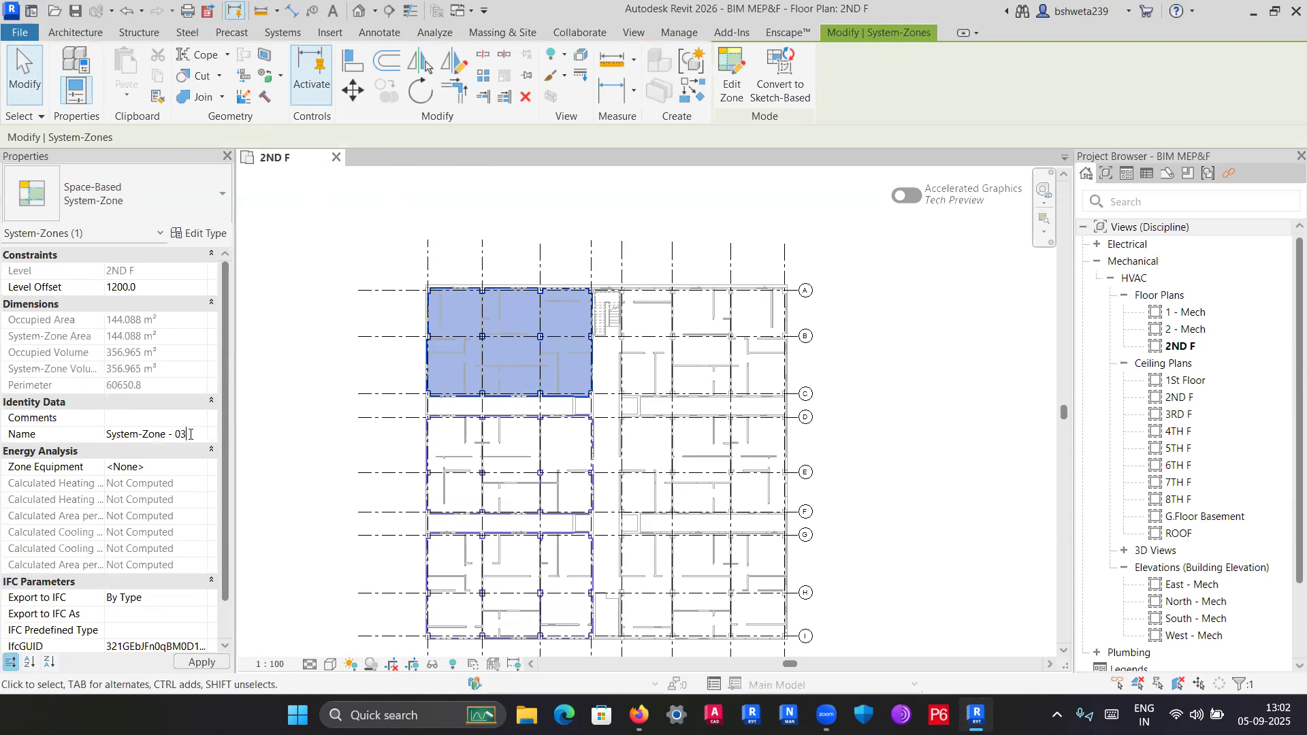
{"action": "type", "text": "- 03"}
Create another space-based system zone from all the spaces between grids 5–8 and A–C, across the staircase.
{"action": "scroll", "coordinate": [715, 430], "scroll_direction": "down", "scroll_amount": 1}
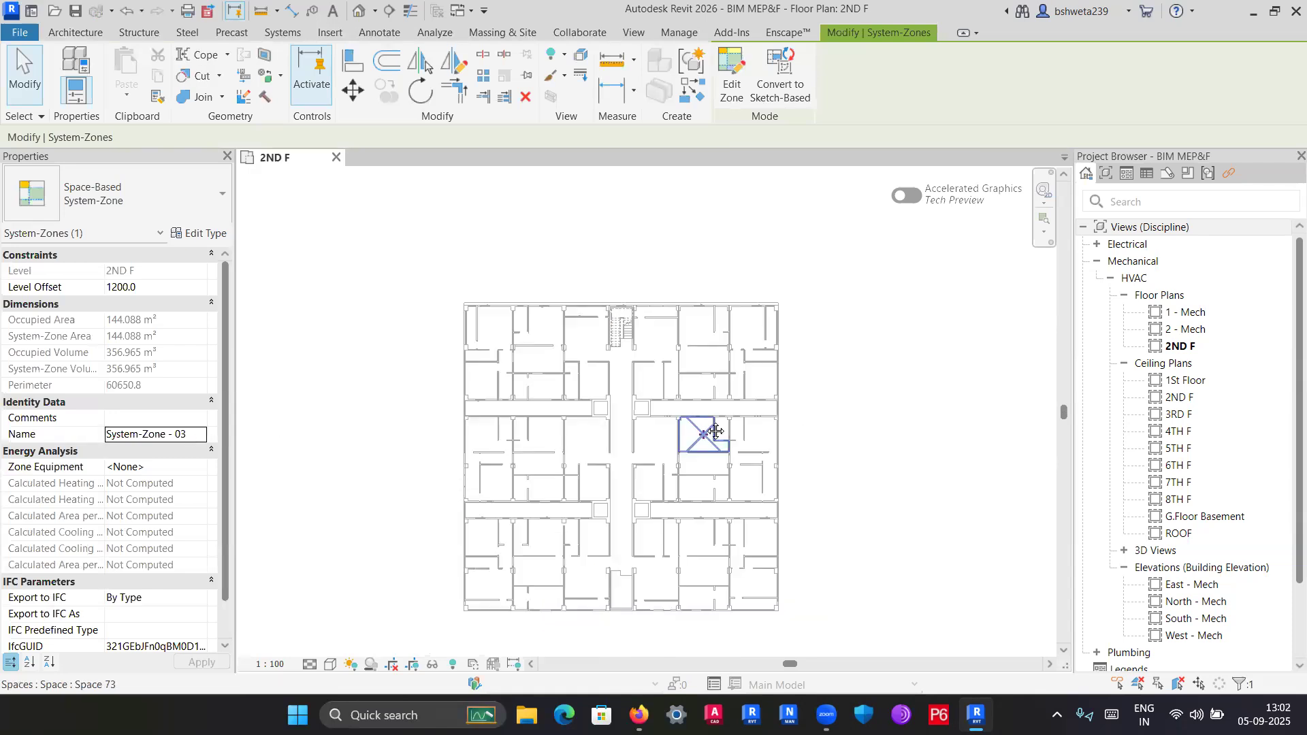
{"action": "middle_click_drag", "start_coordinate": [715, 432], "coordinate": [697, 409]}
{"action": "middle_click_drag", "start_coordinate": [671, 336], "coordinate": [453, 381]}
{"action": "scroll", "coordinate": [563, 364], "scroll_direction": "up", "scroll_amount": 1}
{"action": "middle_click_drag", "start_coordinate": [537, 409], "coordinate": [549, 462]}
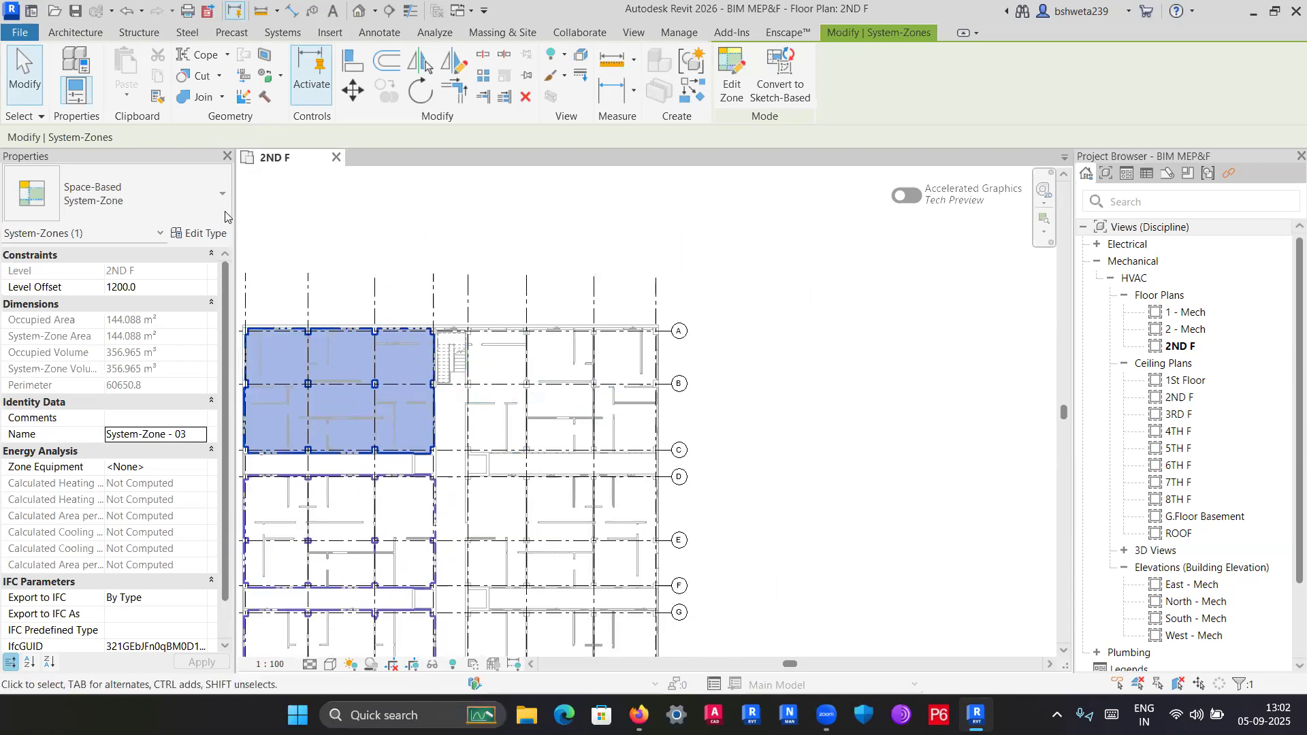
{"action": "left_click", "coordinate": [444, 34]}
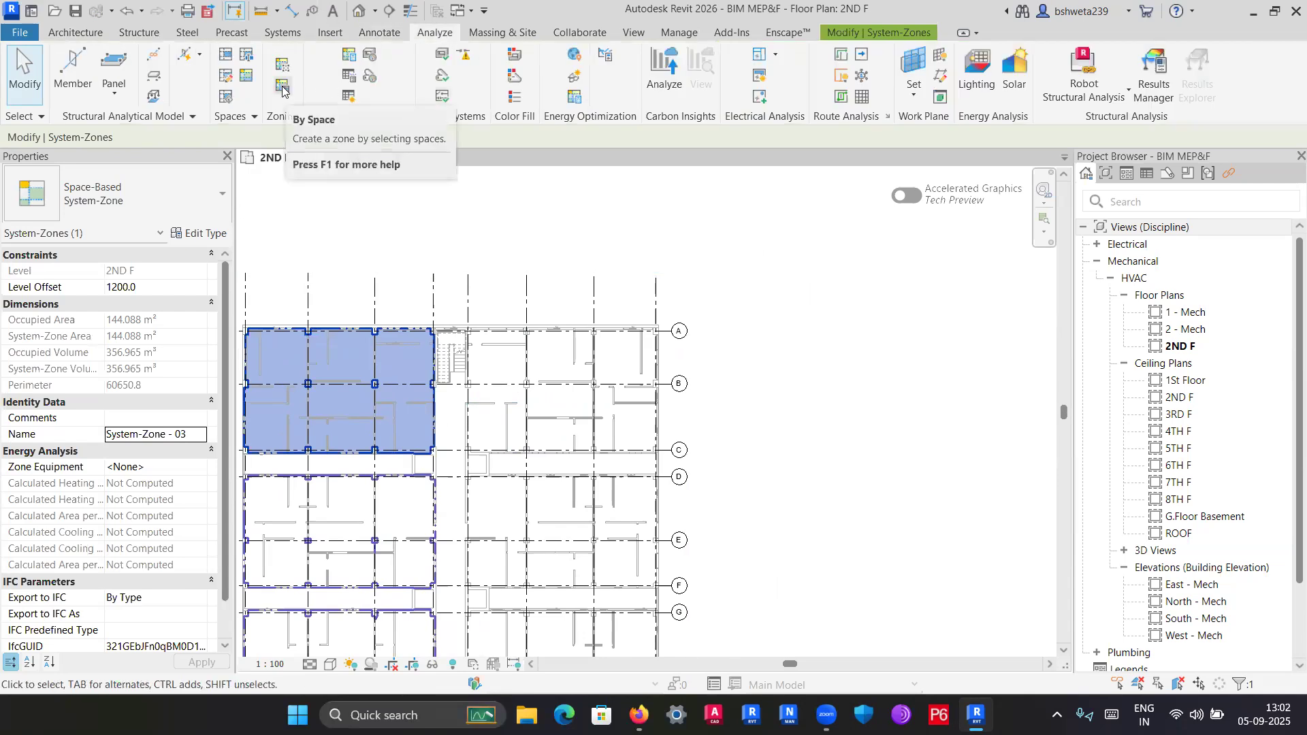
{"action": "left_click", "coordinate": [282, 90]}
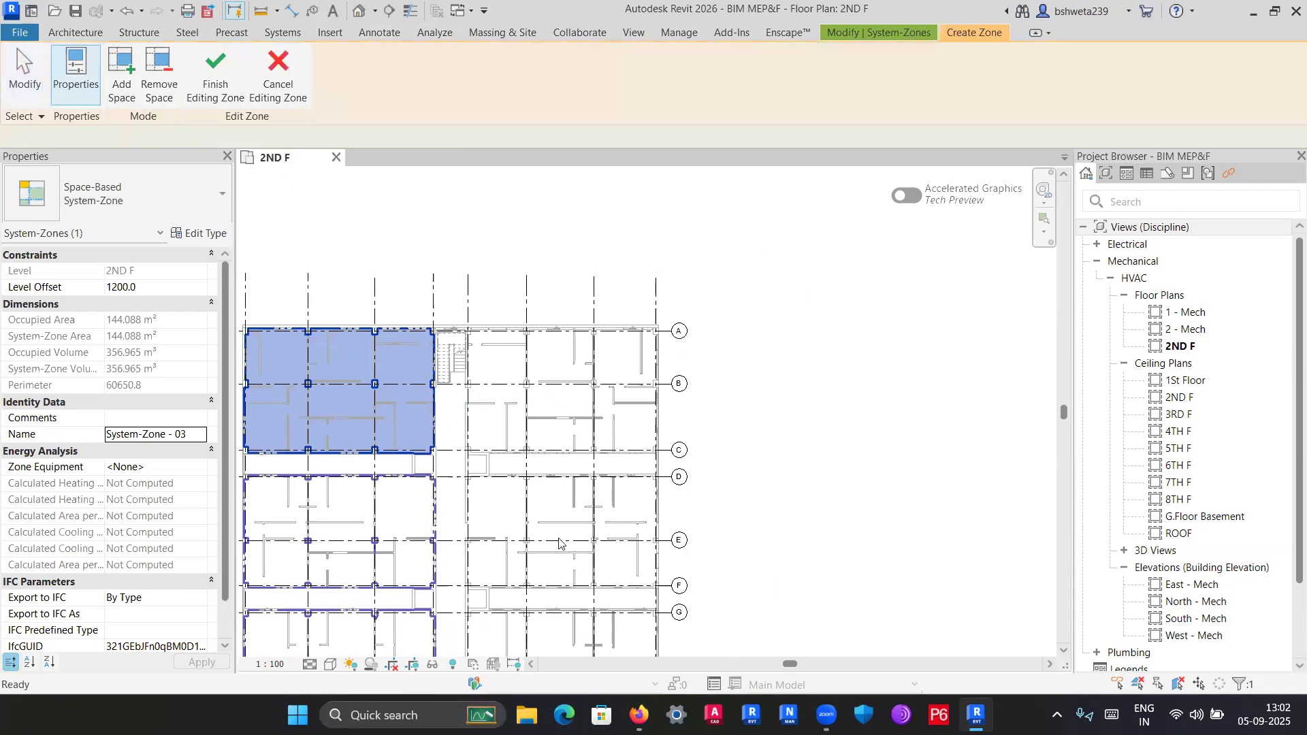
{"action": "left_click", "coordinate": [500, 347]}
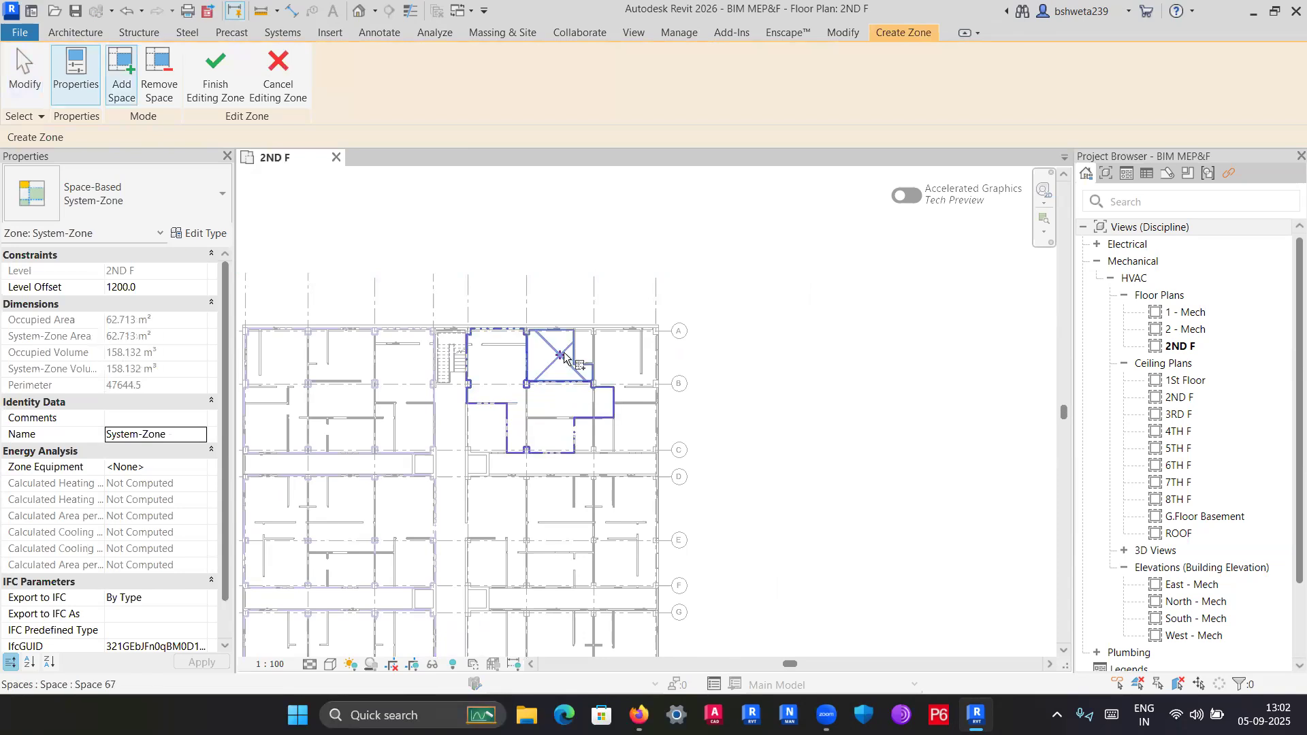
{"action": "left_click", "coordinate": [620, 353]}
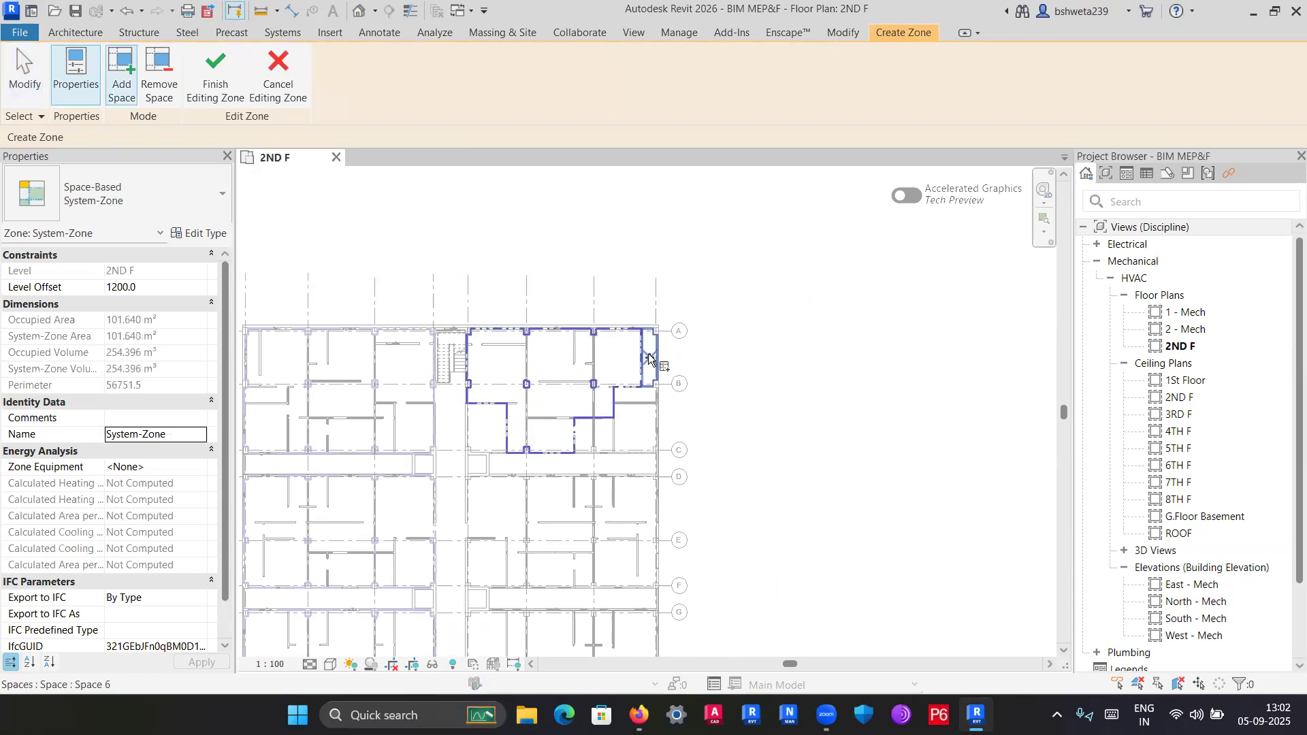
{"action": "left_click", "coordinate": [627, 399]}
{"action": "left_click", "coordinate": [594, 436]}
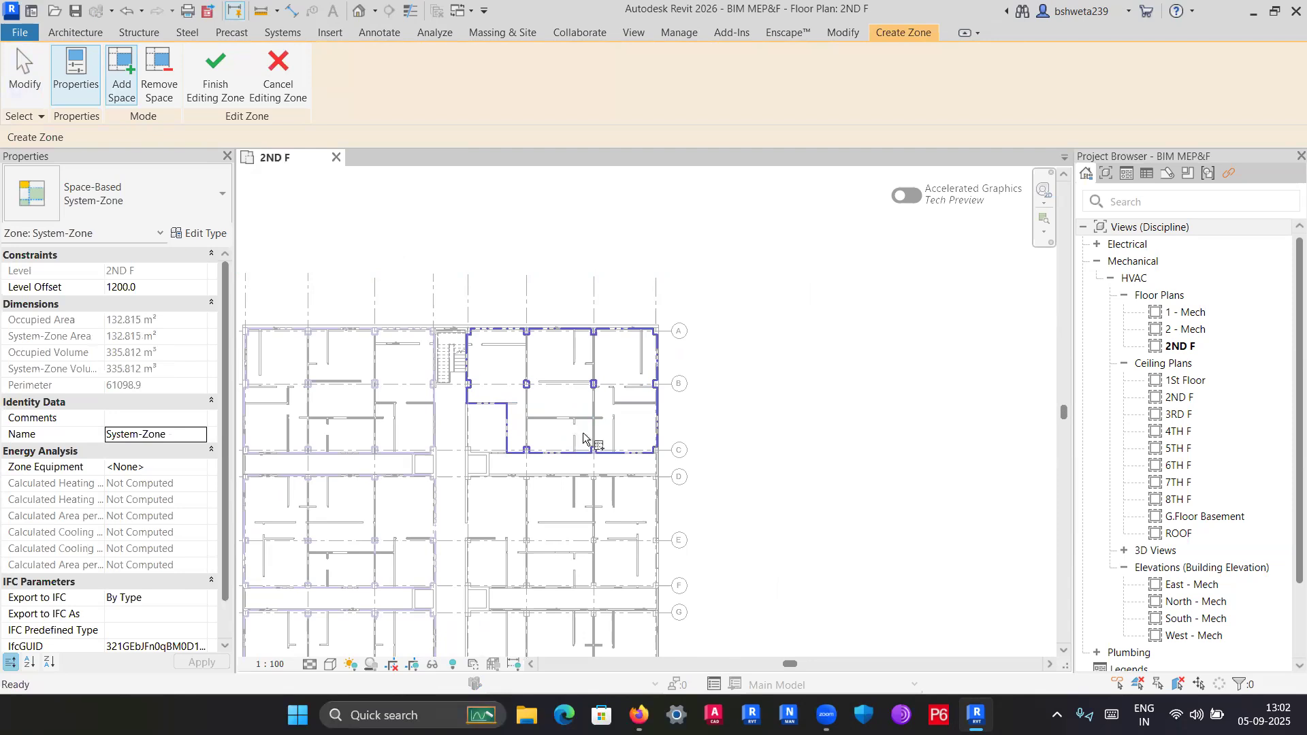
{"action": "left_click", "coordinate": [486, 446]}
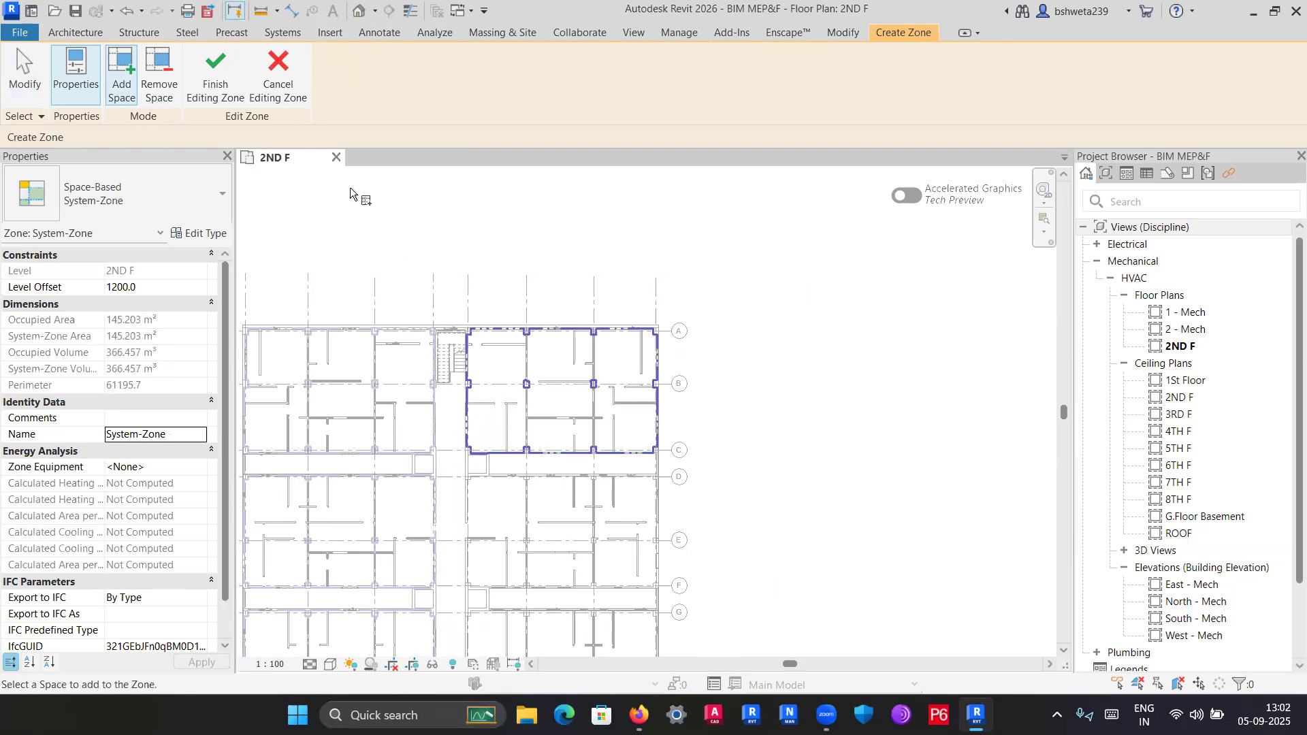
{"action": "left_click", "coordinate": [236, 88]}
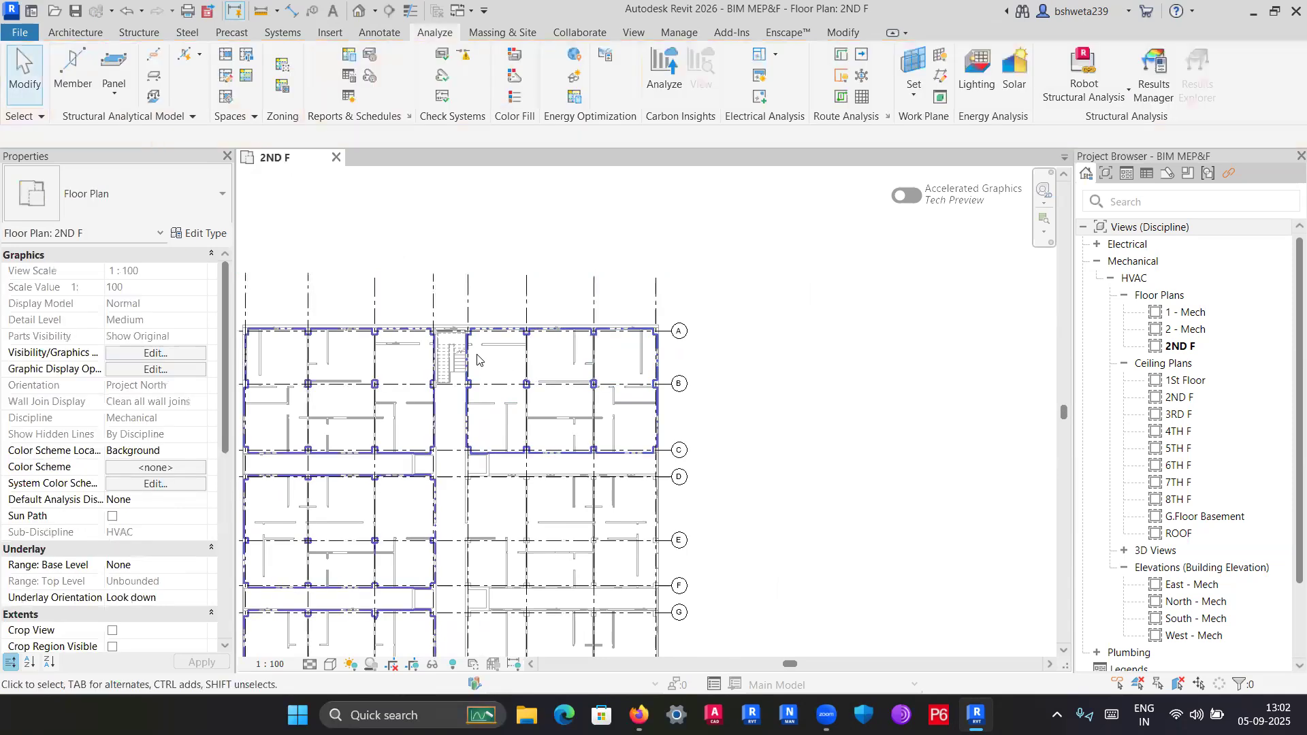
Rename the new zone between grids 5–8 and A–C as System-Zone - 04.
{"action": "left_click", "coordinate": [467, 354]}
{"action": "left_click", "coordinate": [184, 433]}
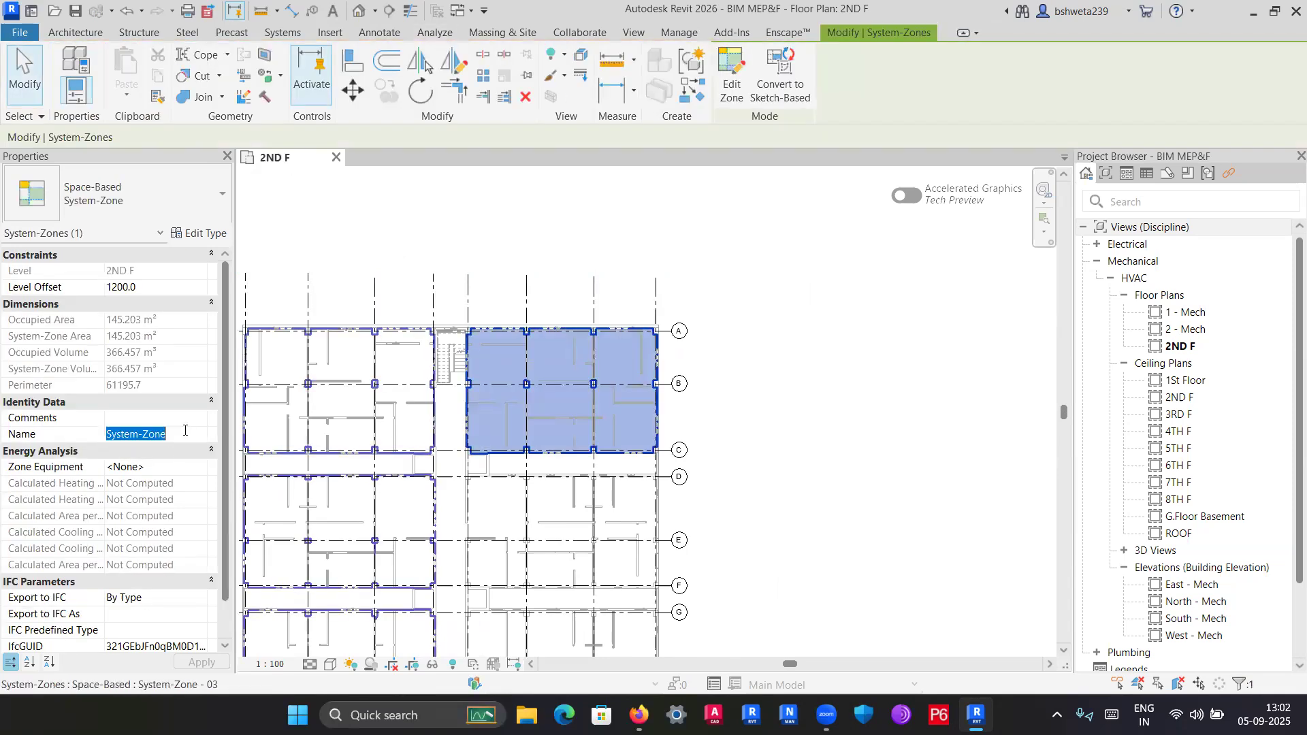
{"action": "key", "text": "BackSpace"}
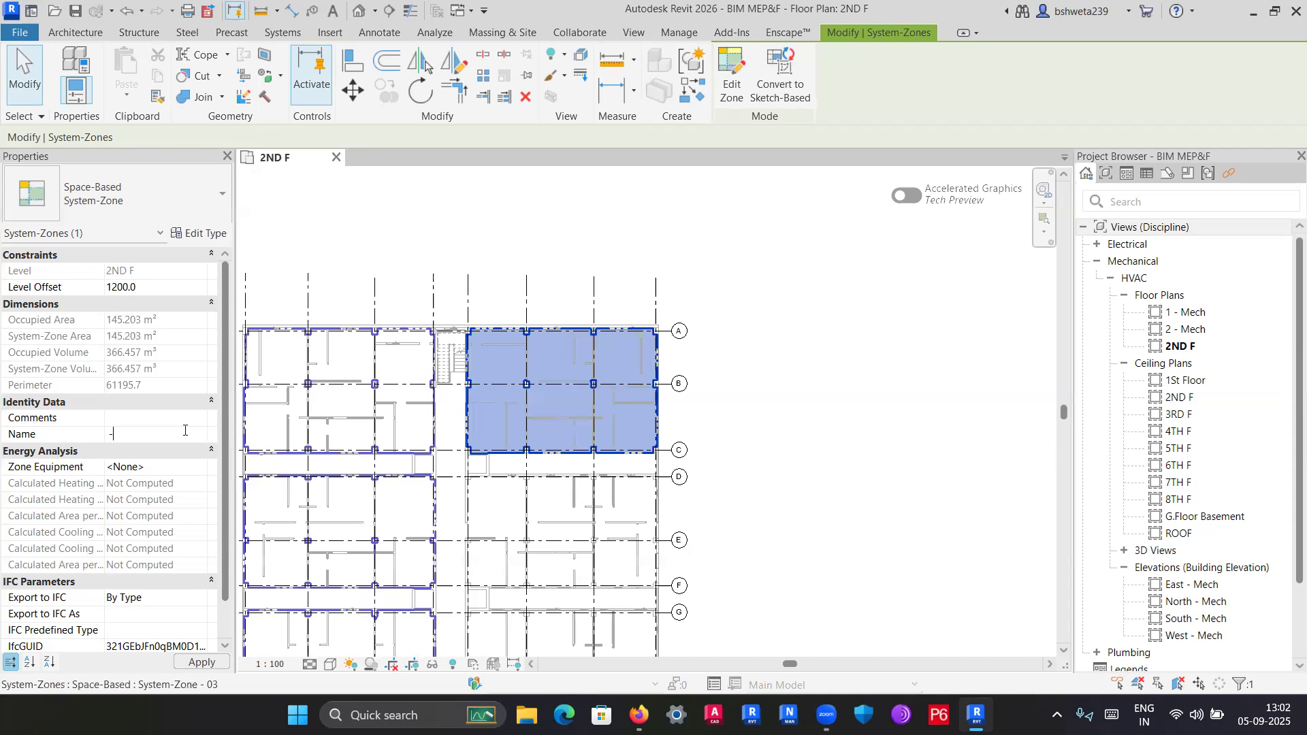
{"action": "mouse_move", "coordinate": [671, 261]}
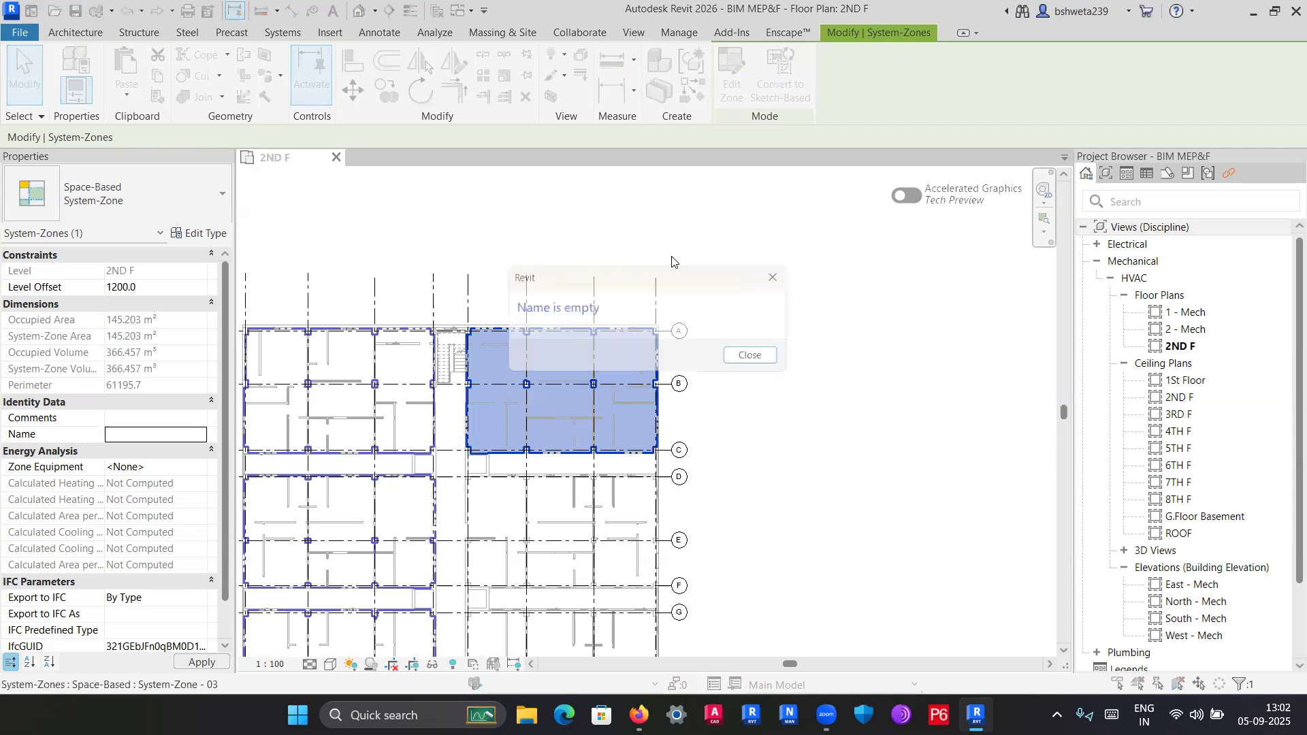
{"action": "left_click", "coordinate": [782, 274]}
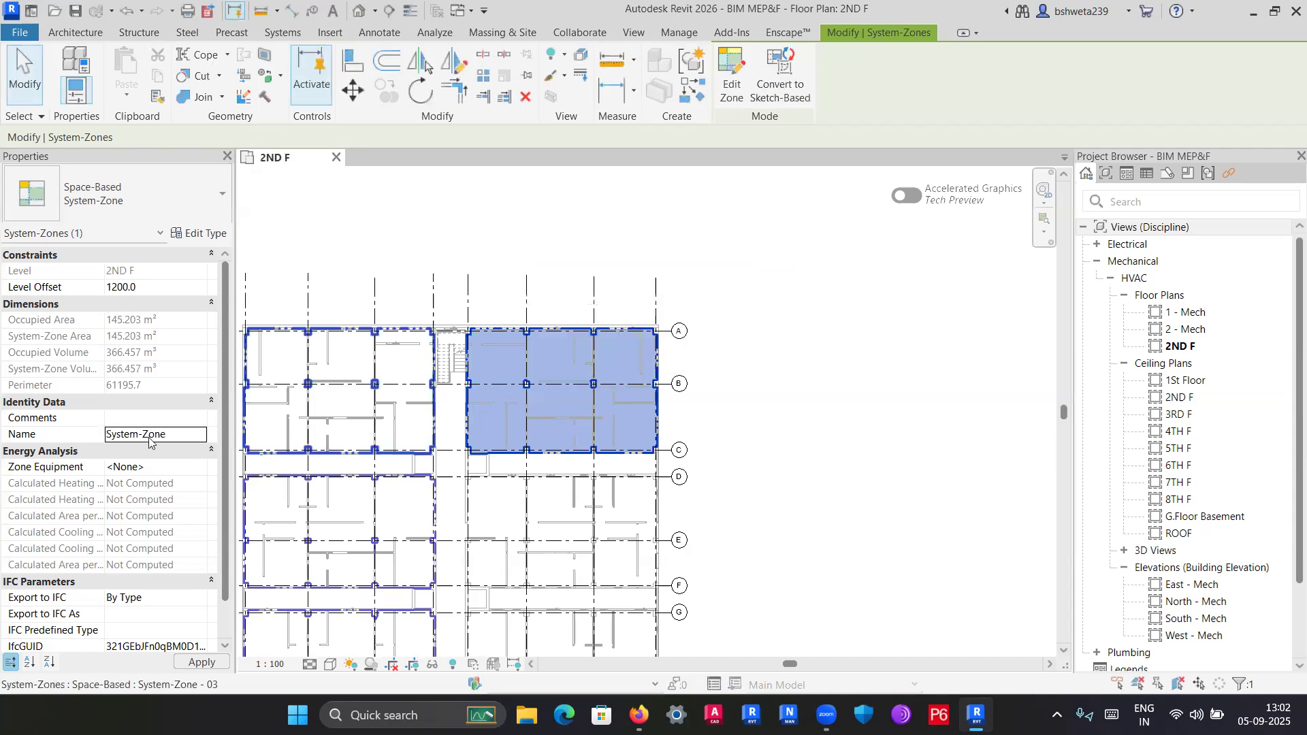
{"action": "left_click", "coordinate": [181, 433]}
{"action": "left_click", "coordinate": [183, 433]}
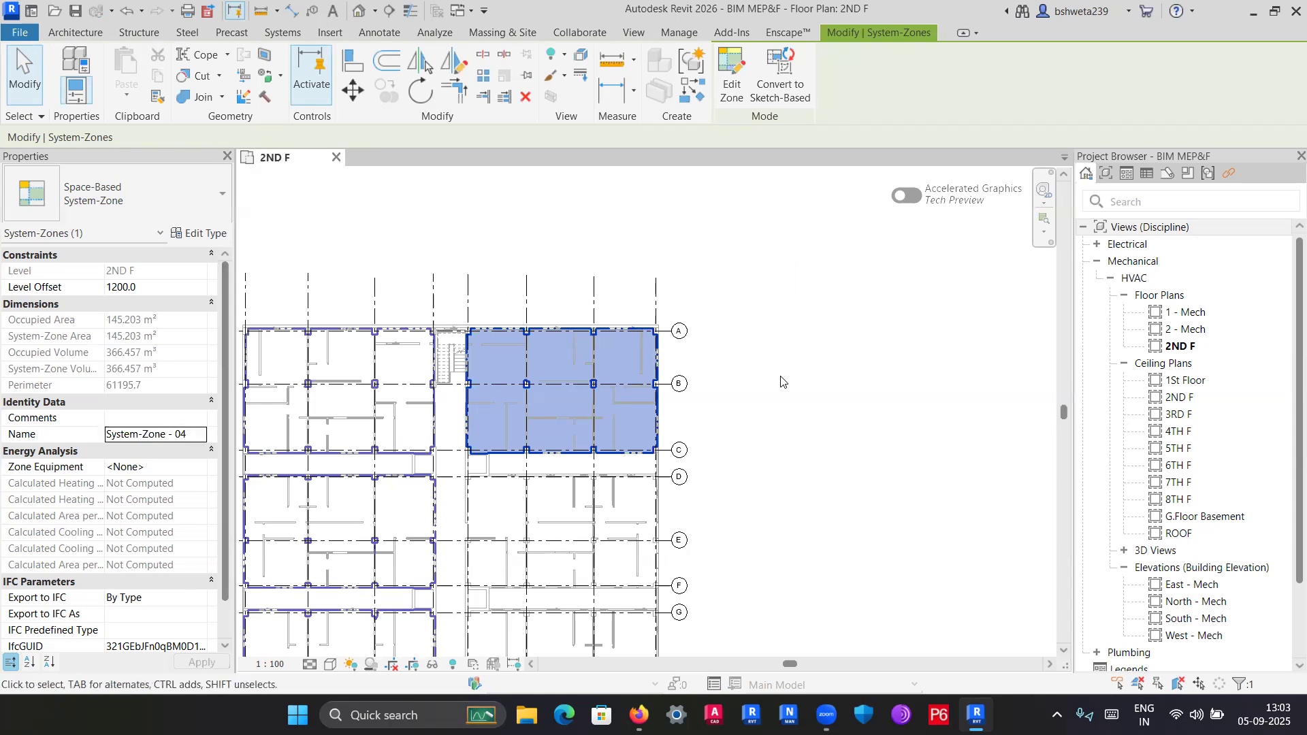
{"action": "key", "text": "Return"}
Select the finished system zones on the floor plan one by one and check each zone's name.
{"action": "scroll", "coordinate": [752, 401], "scroll_direction": "down", "scroll_amount": 1}
{"action": "middle_click_drag", "start_coordinate": [751, 414], "coordinate": [801, 382]}
{"action": "left_click", "coordinate": [197, 80]}
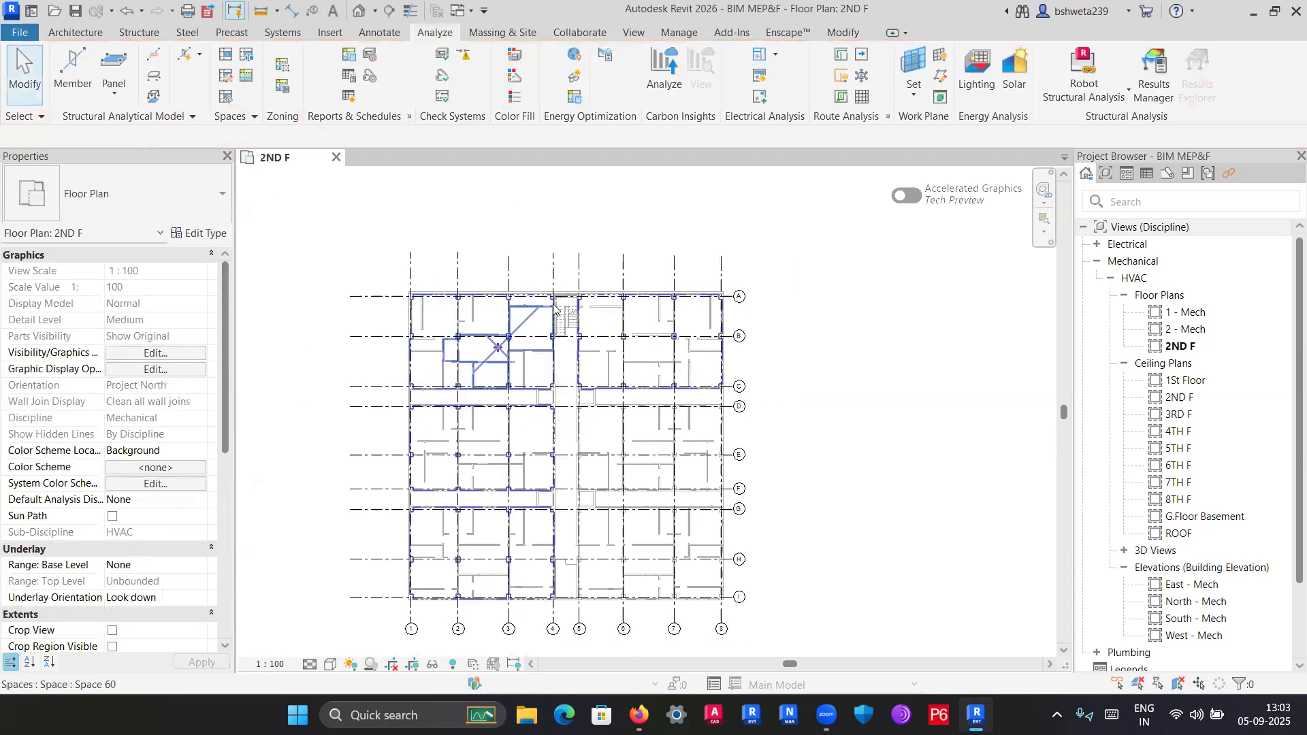
{"action": "left_click", "coordinate": [576, 323]}
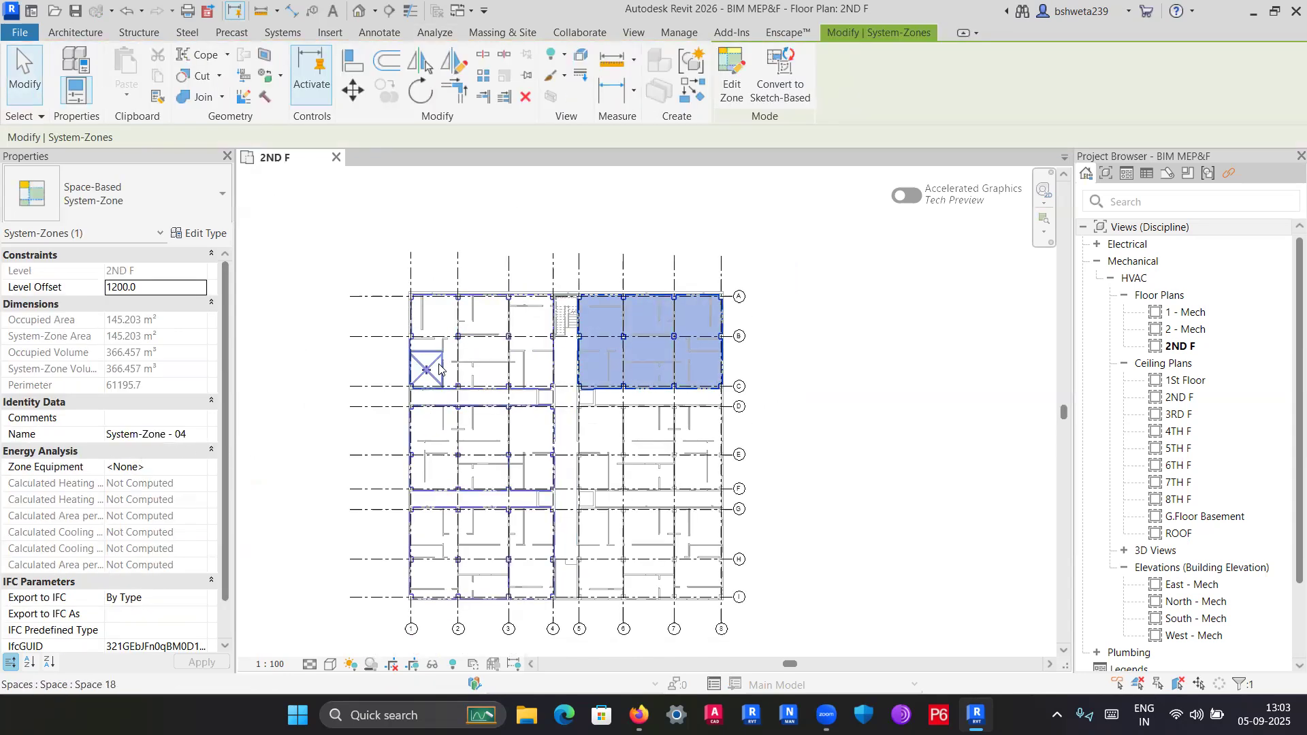
{"action": "left_click", "coordinate": [410, 348]}
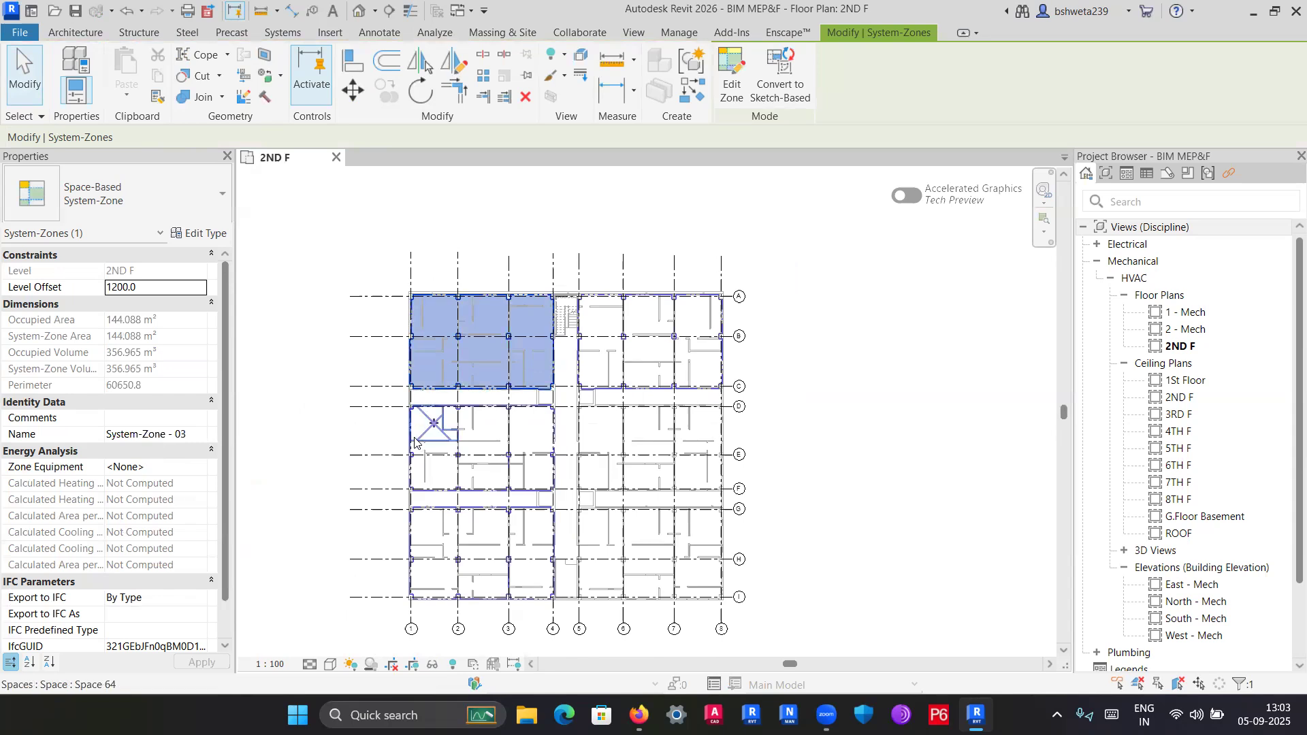
{"action": "left_click", "coordinate": [421, 528]}
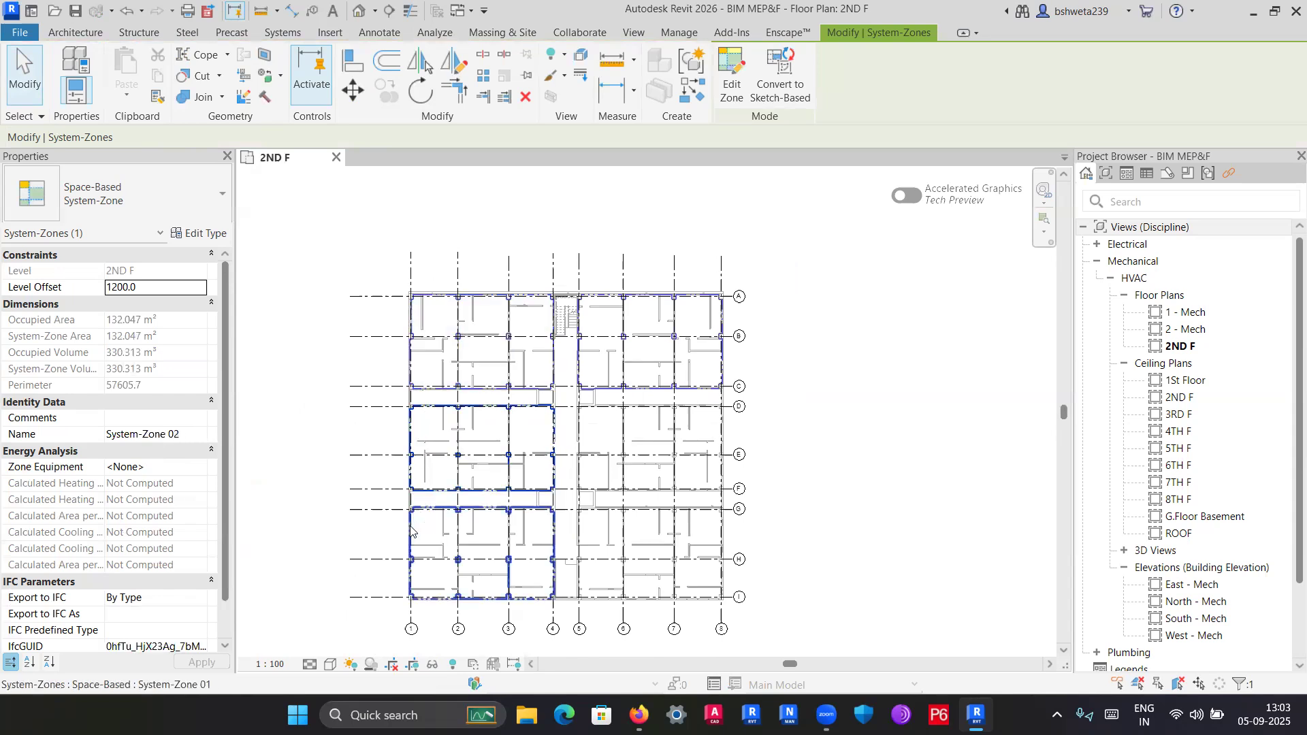
{"action": "left_click", "coordinate": [298, 441]}
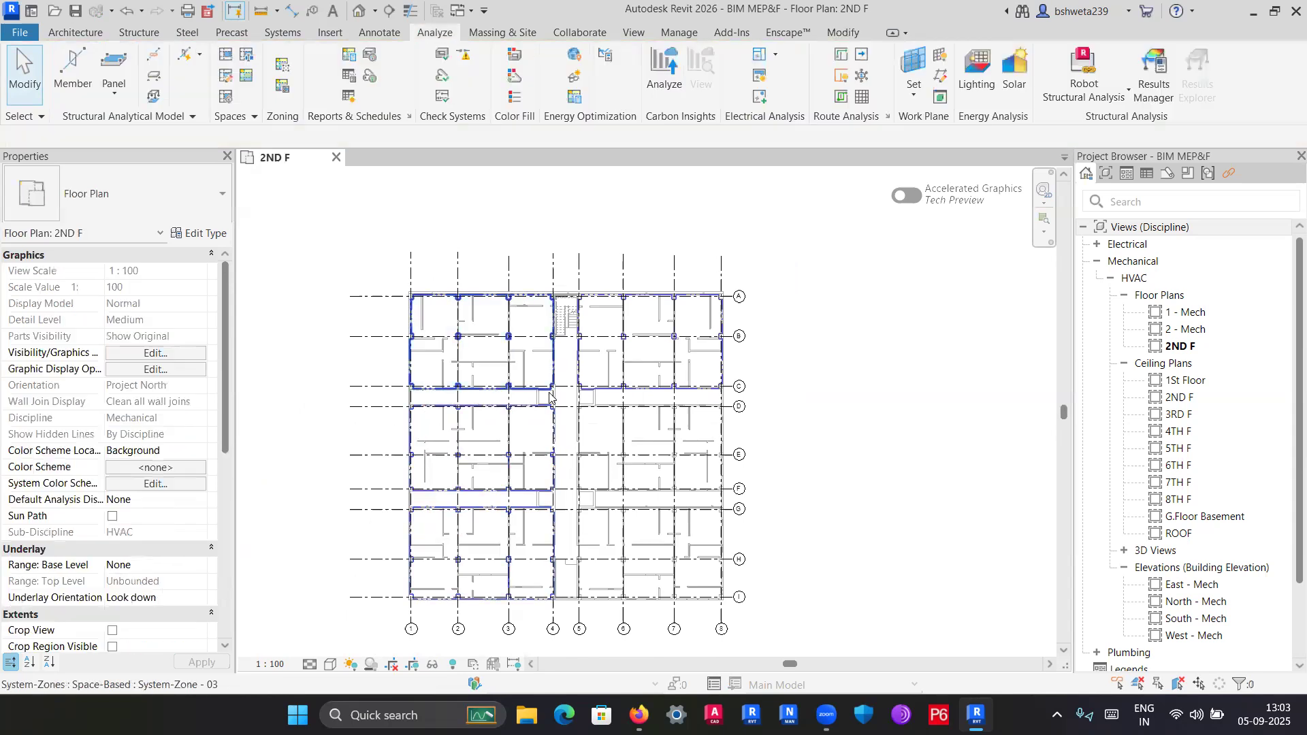
{"action": "scroll", "coordinate": [736, 449], "scroll_direction": "up", "scroll_amount": 1}
{"action": "scroll", "coordinate": [736, 449], "scroll_direction": "up", "scroll_amount": 1}
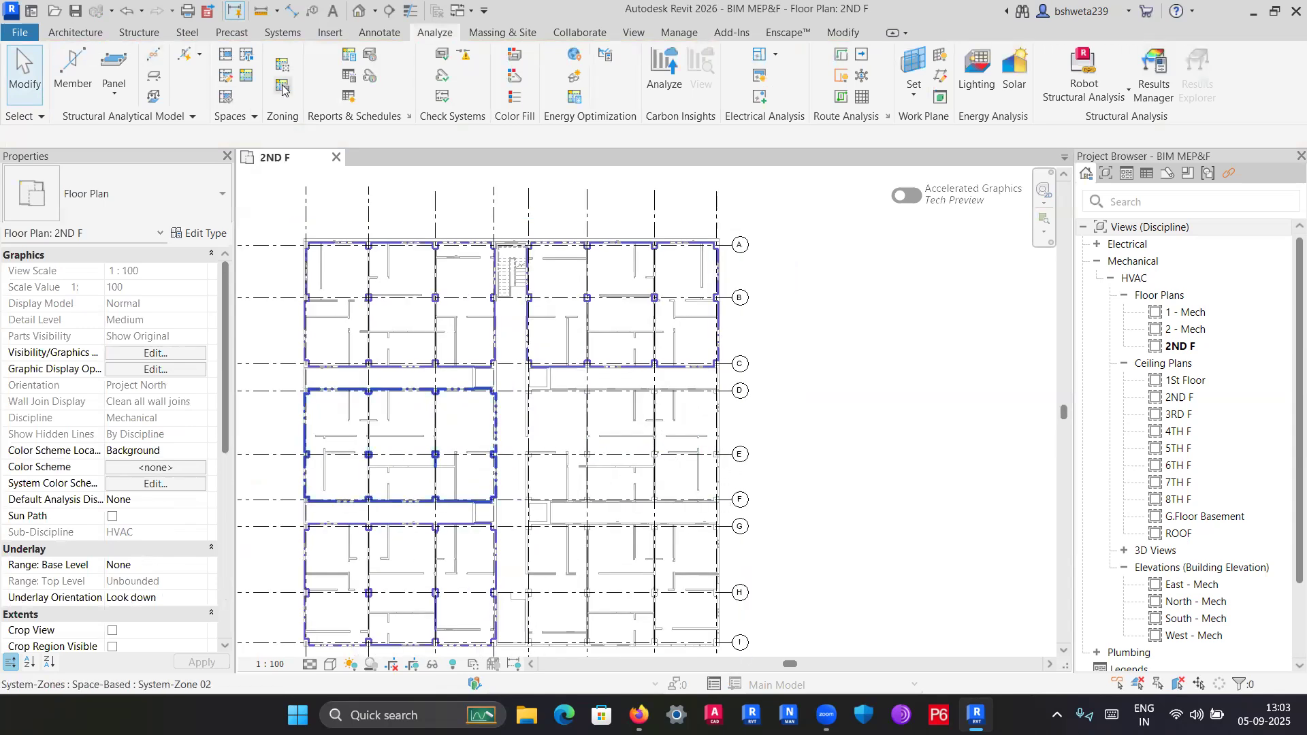
Create a space-based system zone from all the spaces between grids 5–8 and D–F.
{"action": "left_click", "coordinate": [227, 100]}
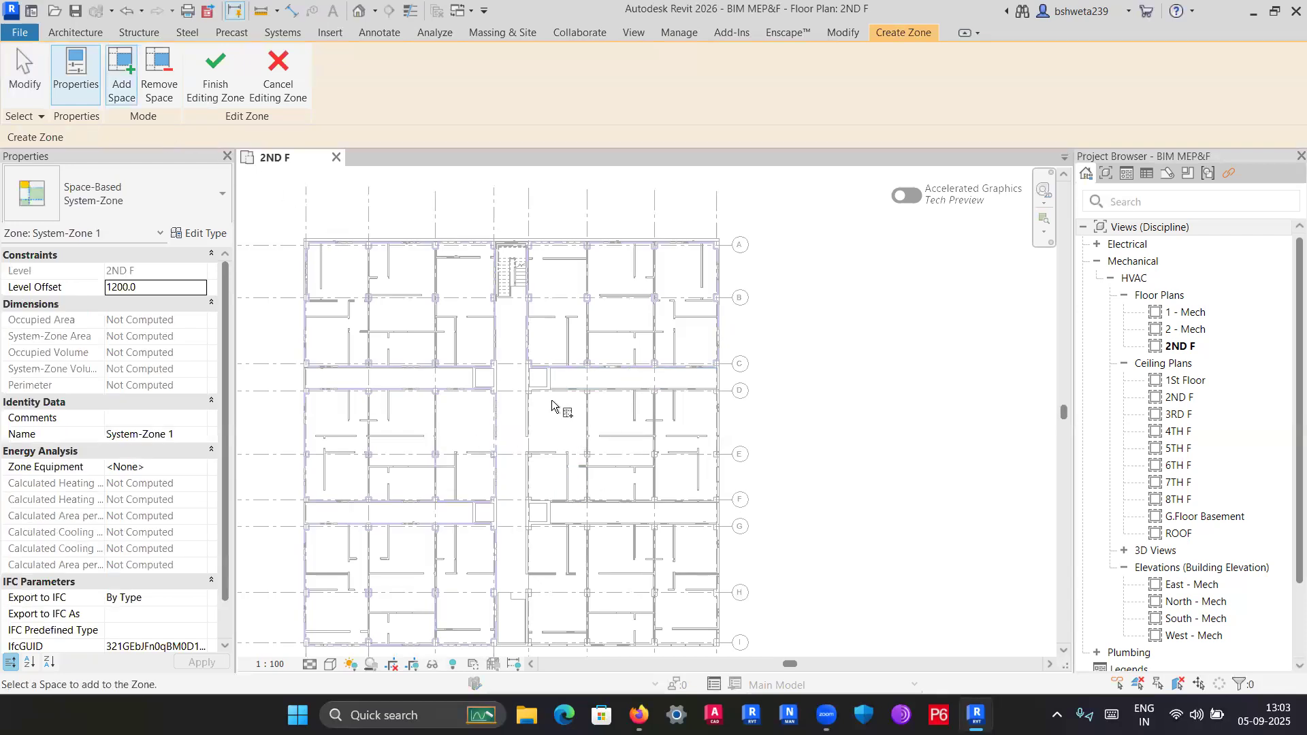
{"action": "left_click", "coordinate": [592, 460]}
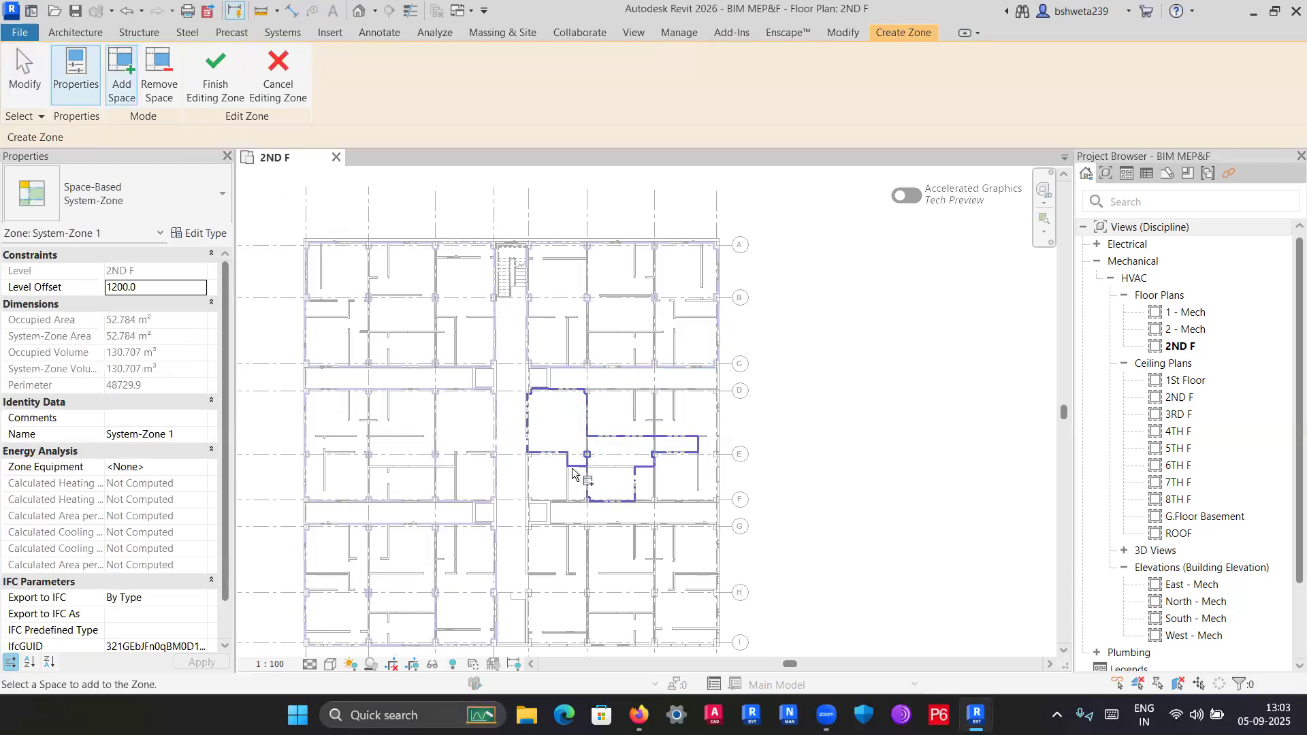
{"action": "left_click", "coordinate": [562, 480]}
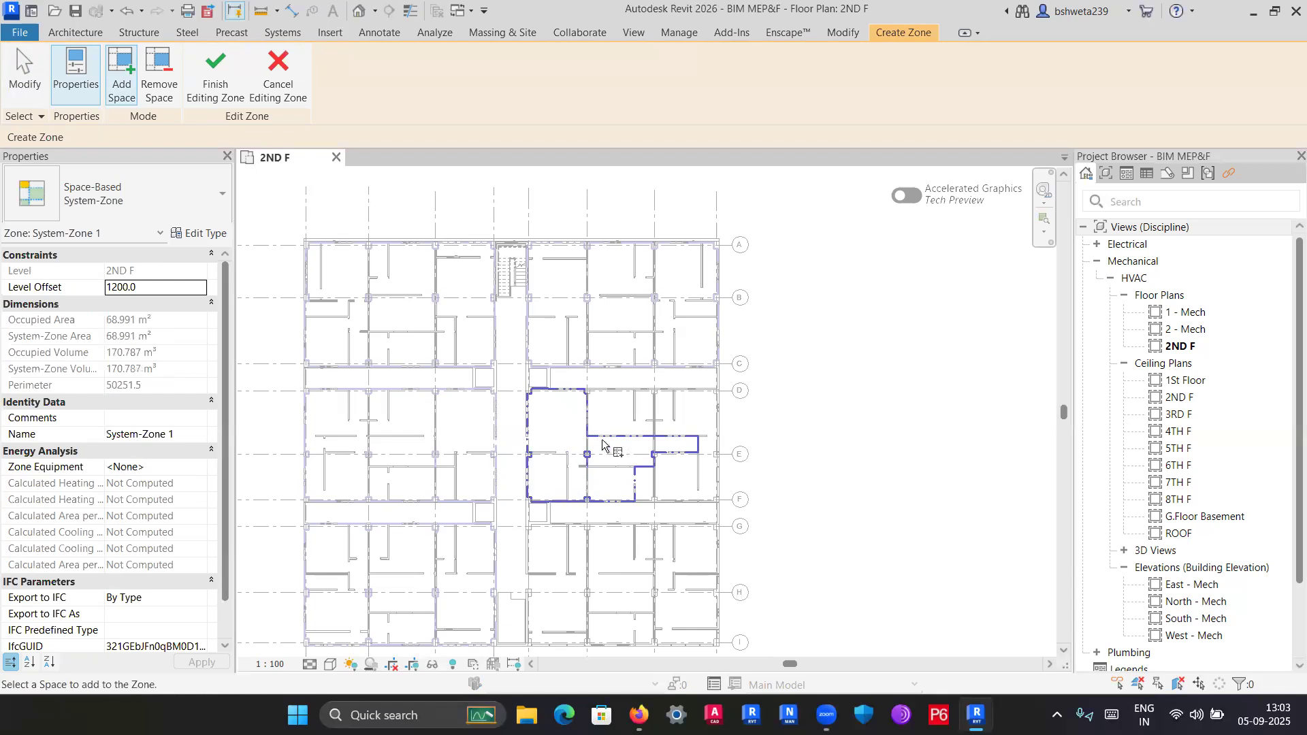
{"action": "left_click", "coordinate": [621, 425]}
{"action": "left_click", "coordinate": [664, 410]}
{"action": "left_click", "coordinate": [689, 466]}
{"action": "left_click", "coordinate": [656, 482]}
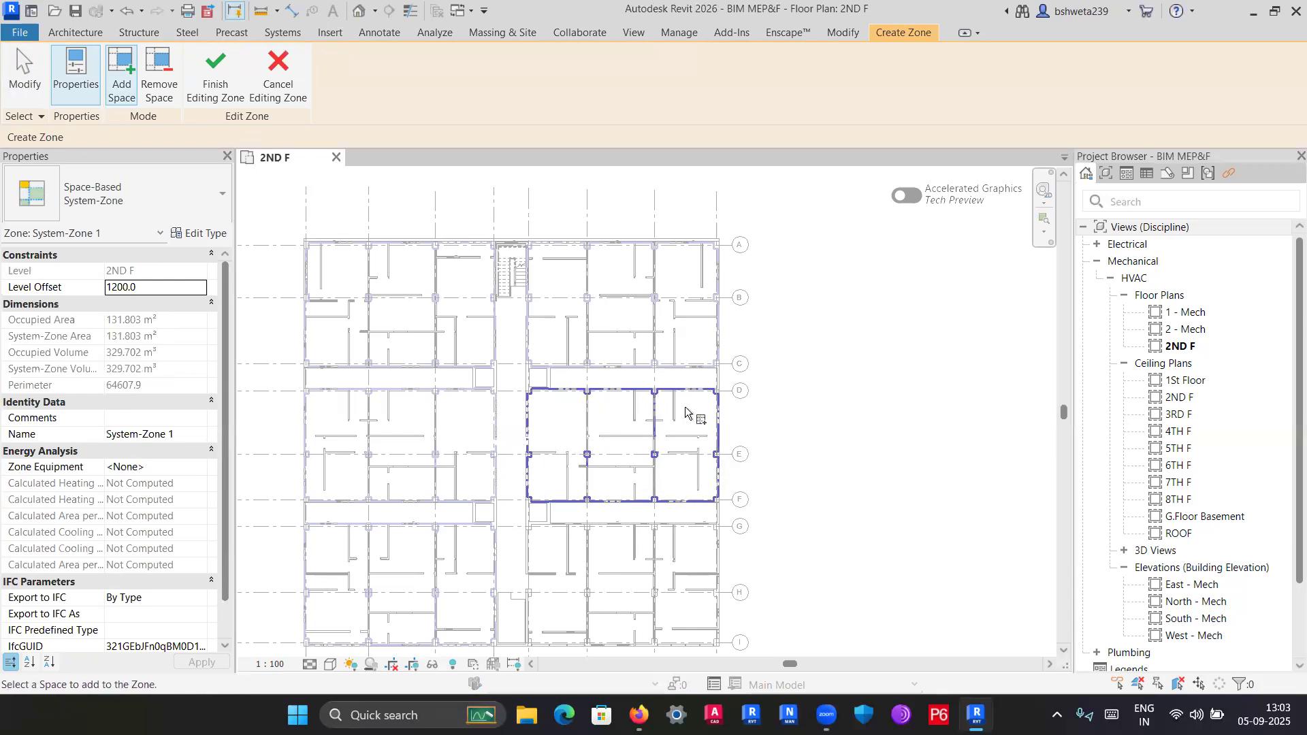
{"action": "left_click", "coordinate": [215, 71]}
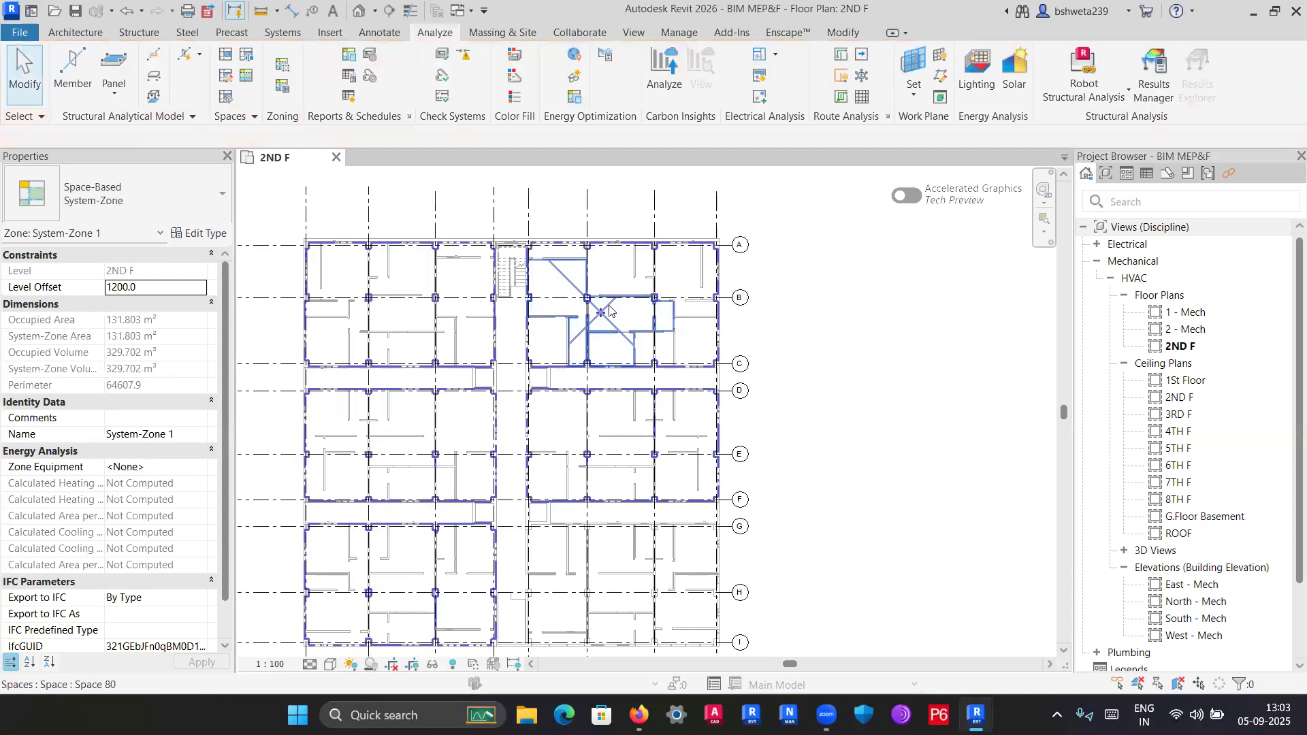
Rename the new zone between grids 5–8 and D–F as System-Zone - 05.
{"action": "left_click", "coordinate": [535, 401]}
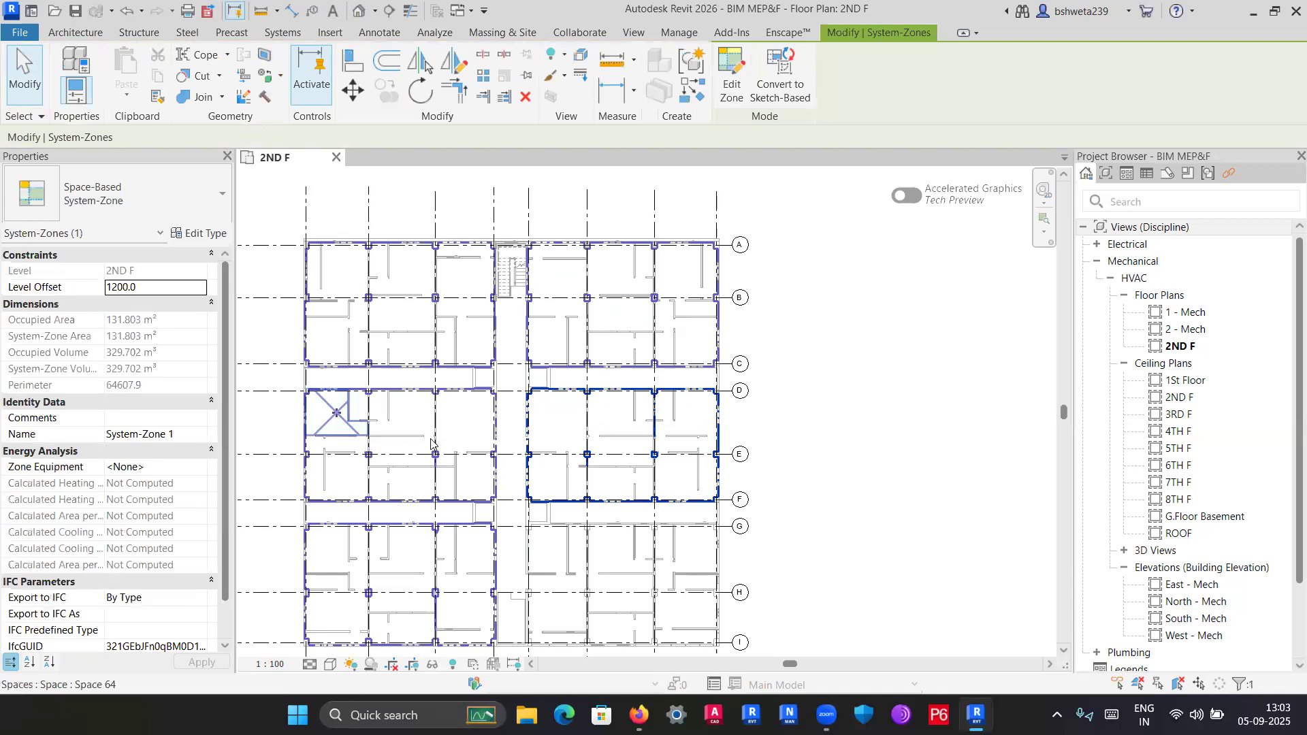
{"action": "left_click", "coordinate": [513, 403]}
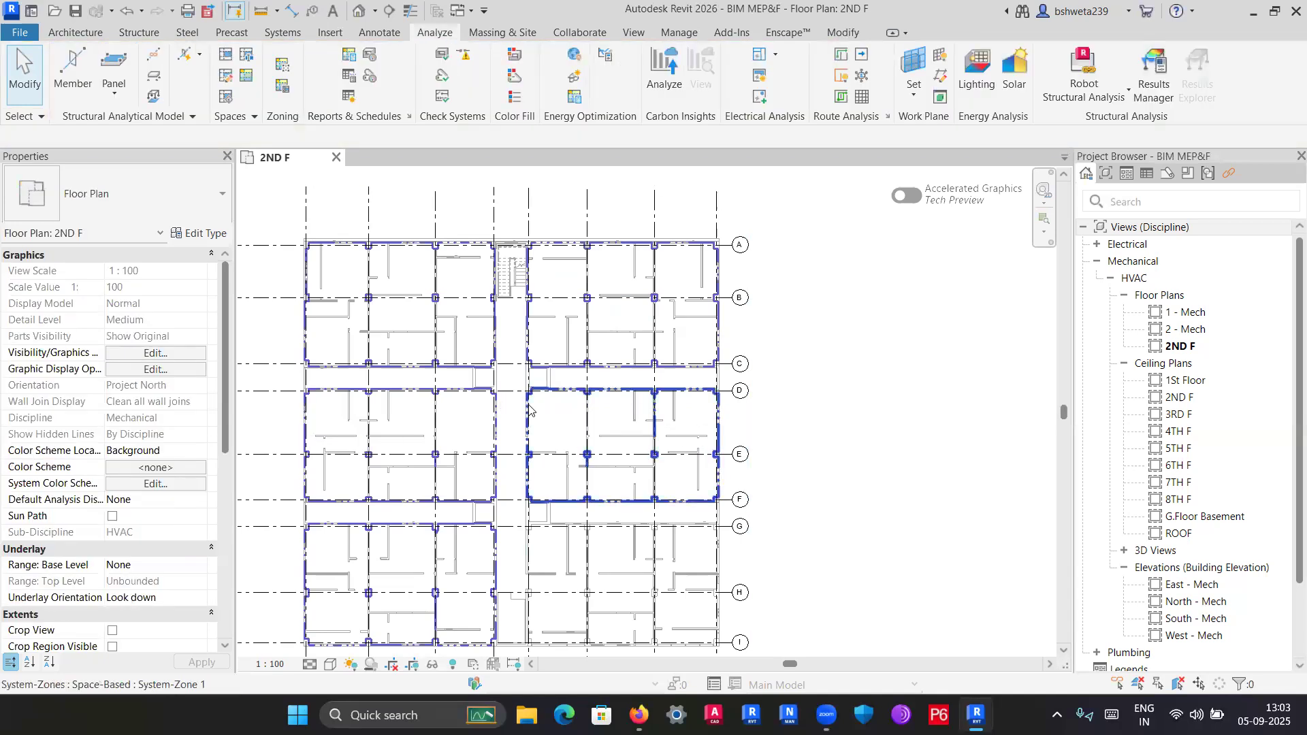
{"action": "left_click", "coordinate": [565, 501]}
{"action": "left_click", "coordinate": [202, 436]}
{"action": "left_click", "coordinate": [202, 435]}
{"action": "key", "text": "BackSpace"}
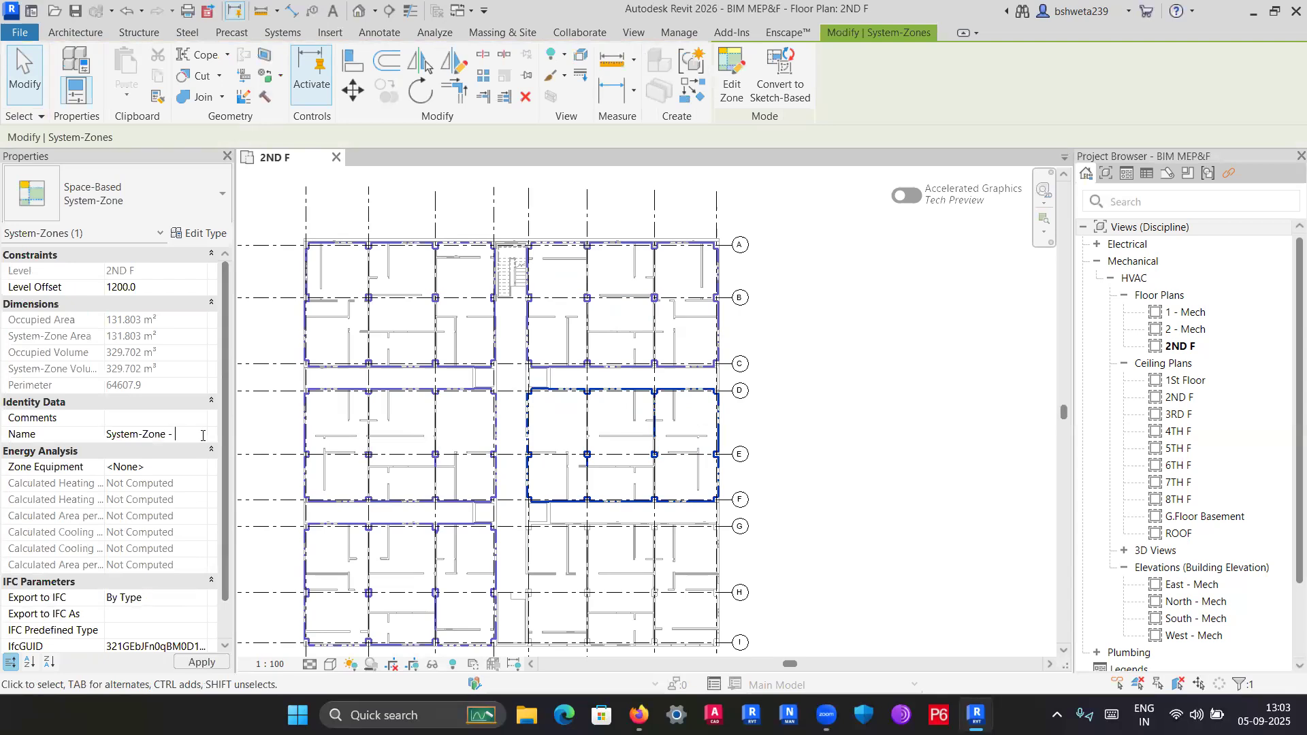
{"action": "key", "text": "Return"}
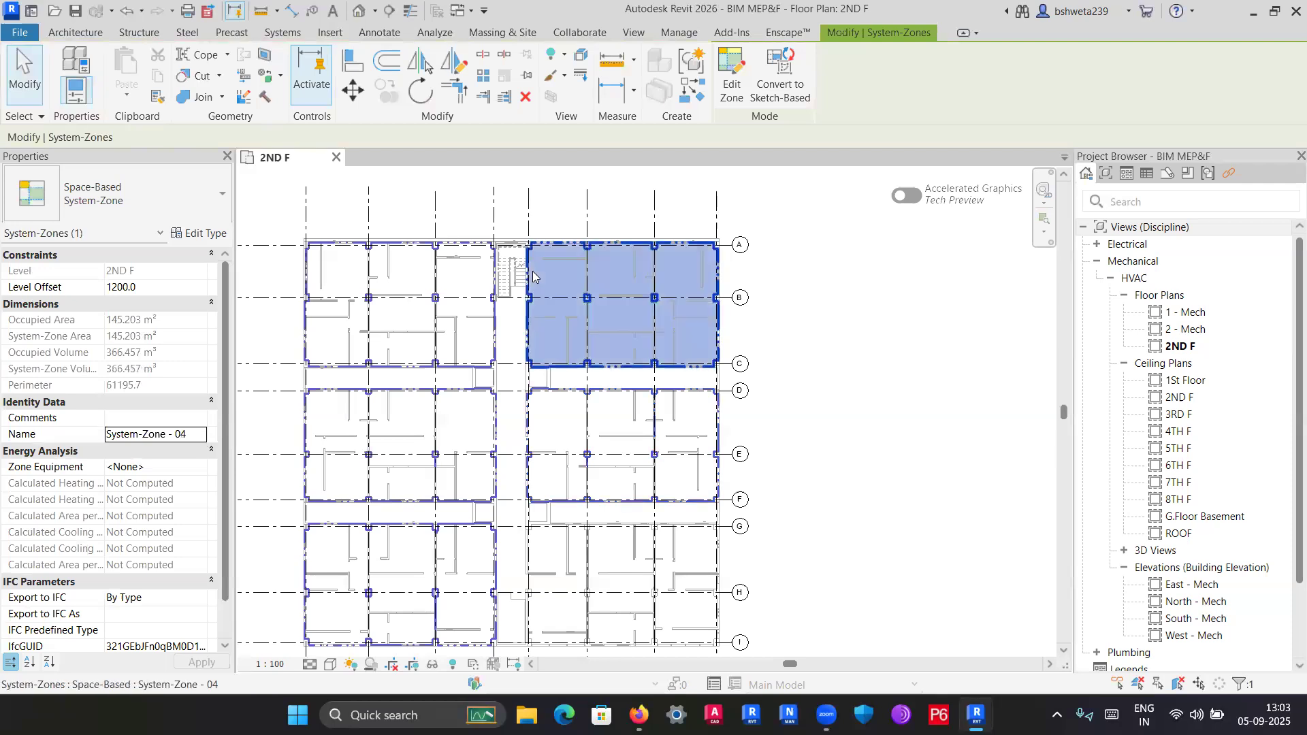
{"action": "key", "text": "Escape"}
{"action": "left_click", "coordinate": [530, 403]}
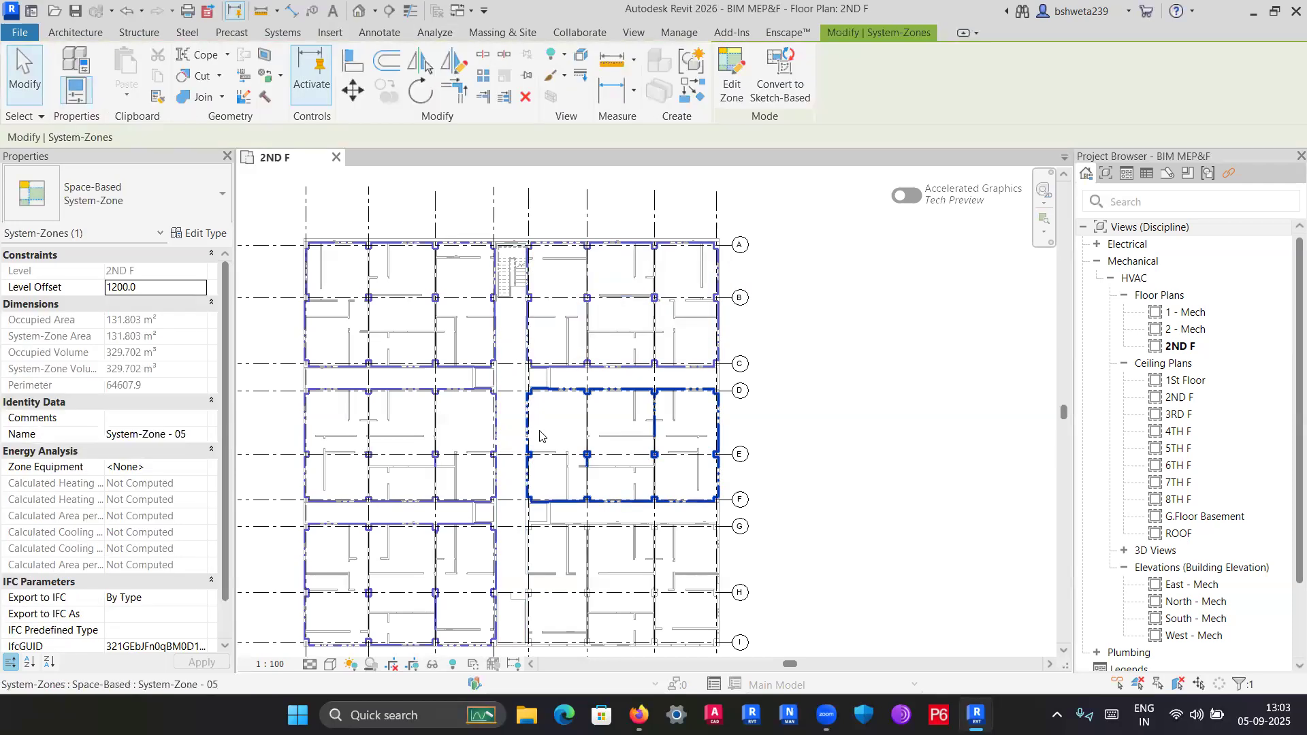
Create another space-based system zone from all the spaces between grids 5–8 and G–I.
{"action": "middle_click_drag", "start_coordinate": [381, 541], "coordinate": [410, 437]}
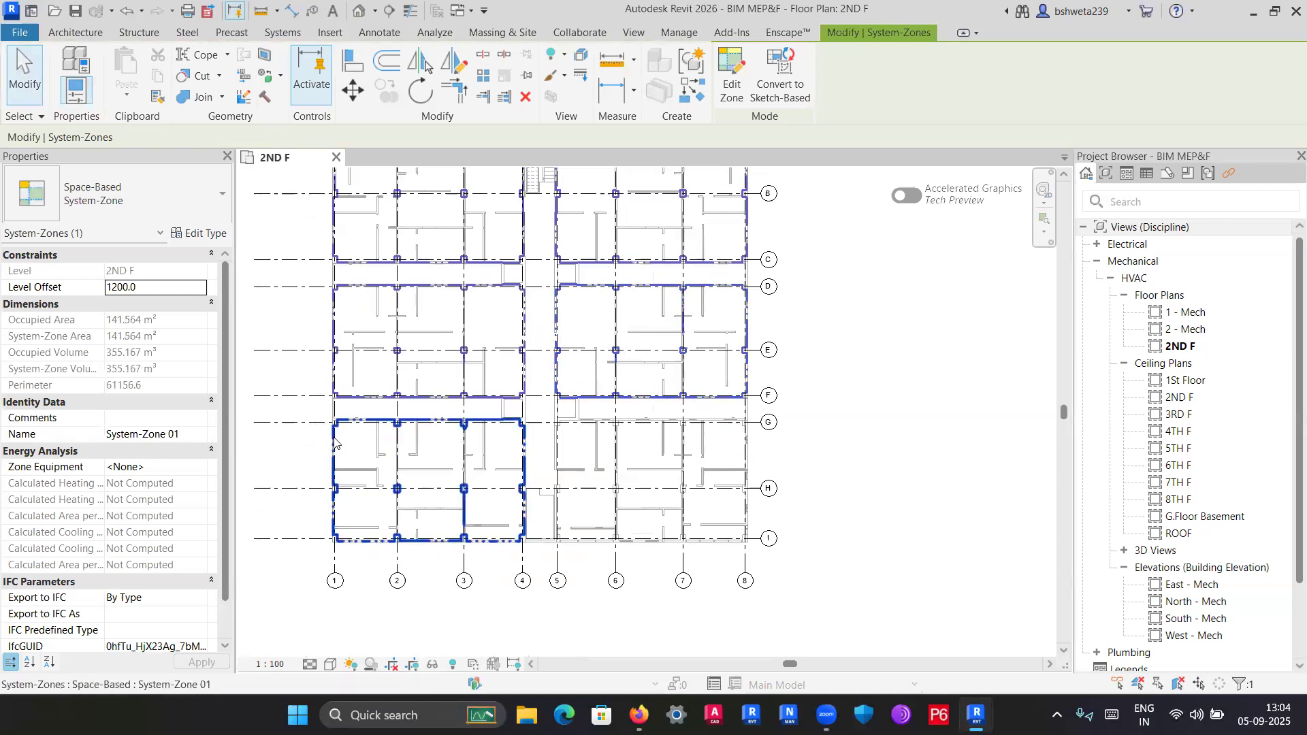
{"action": "key", "text": "Escape"}
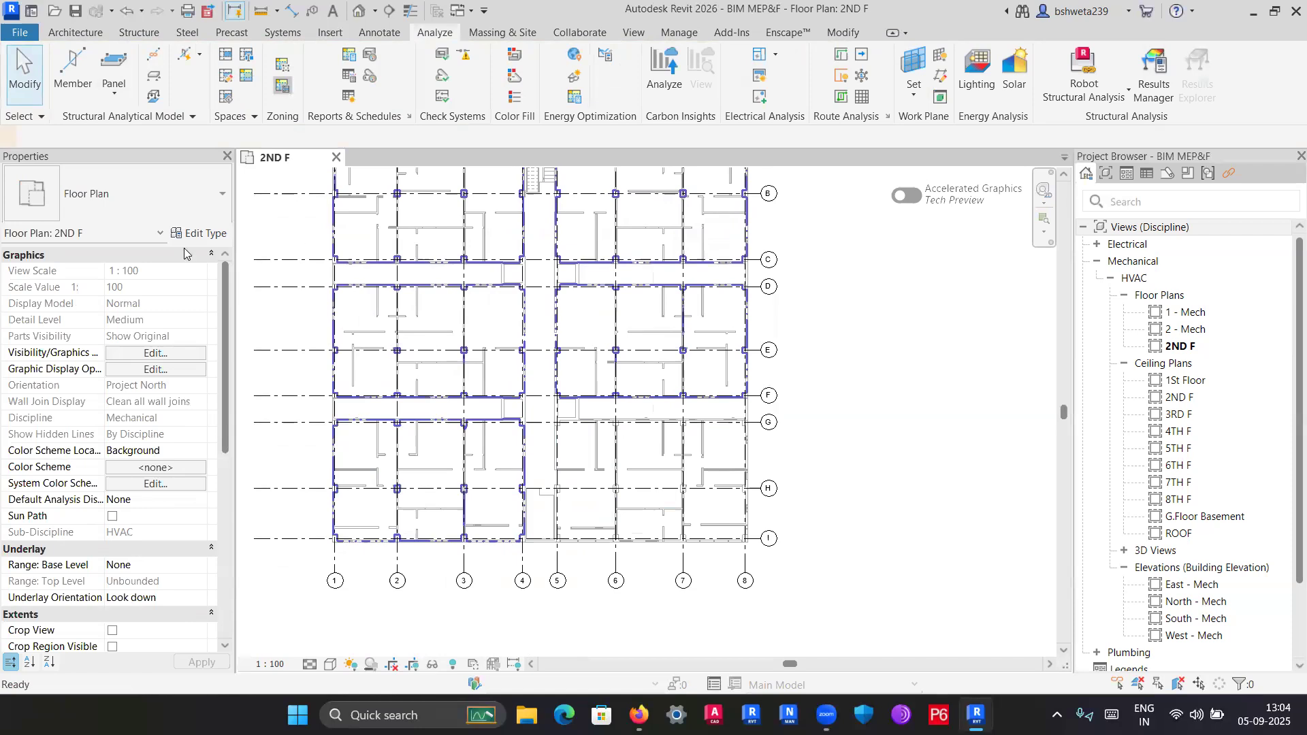
{"action": "left_click", "coordinate": [284, 89]}
{"action": "left_click", "coordinate": [583, 446]}
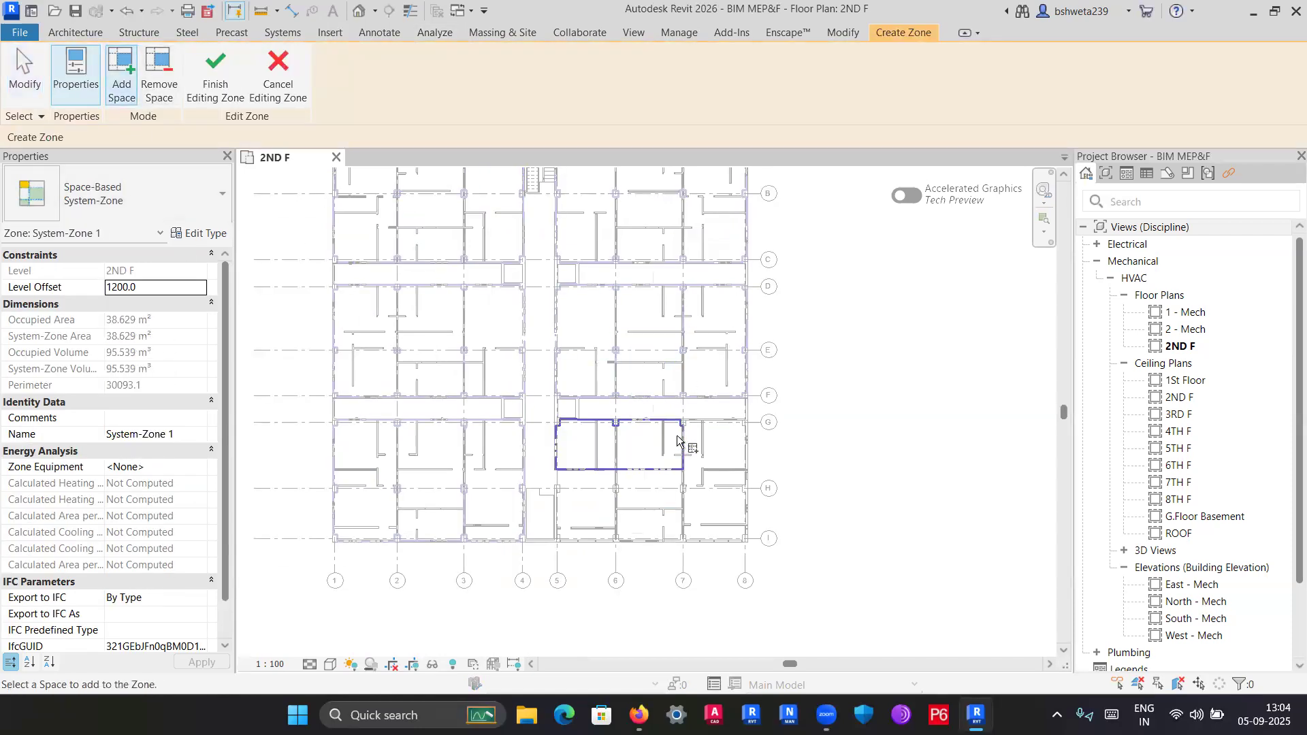
{"action": "left_click", "coordinate": [708, 442]}
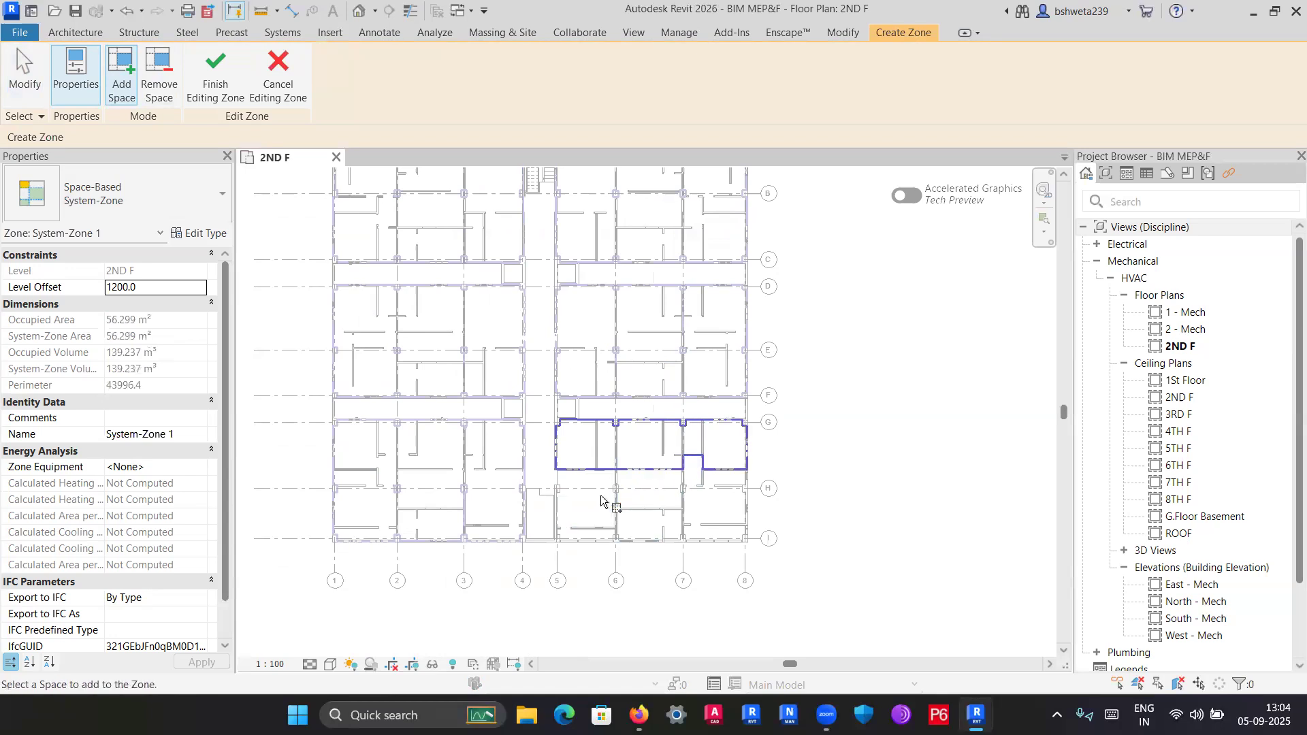
{"action": "left_click", "coordinate": [627, 502]}
{"action": "left_click", "coordinate": [732, 507]}
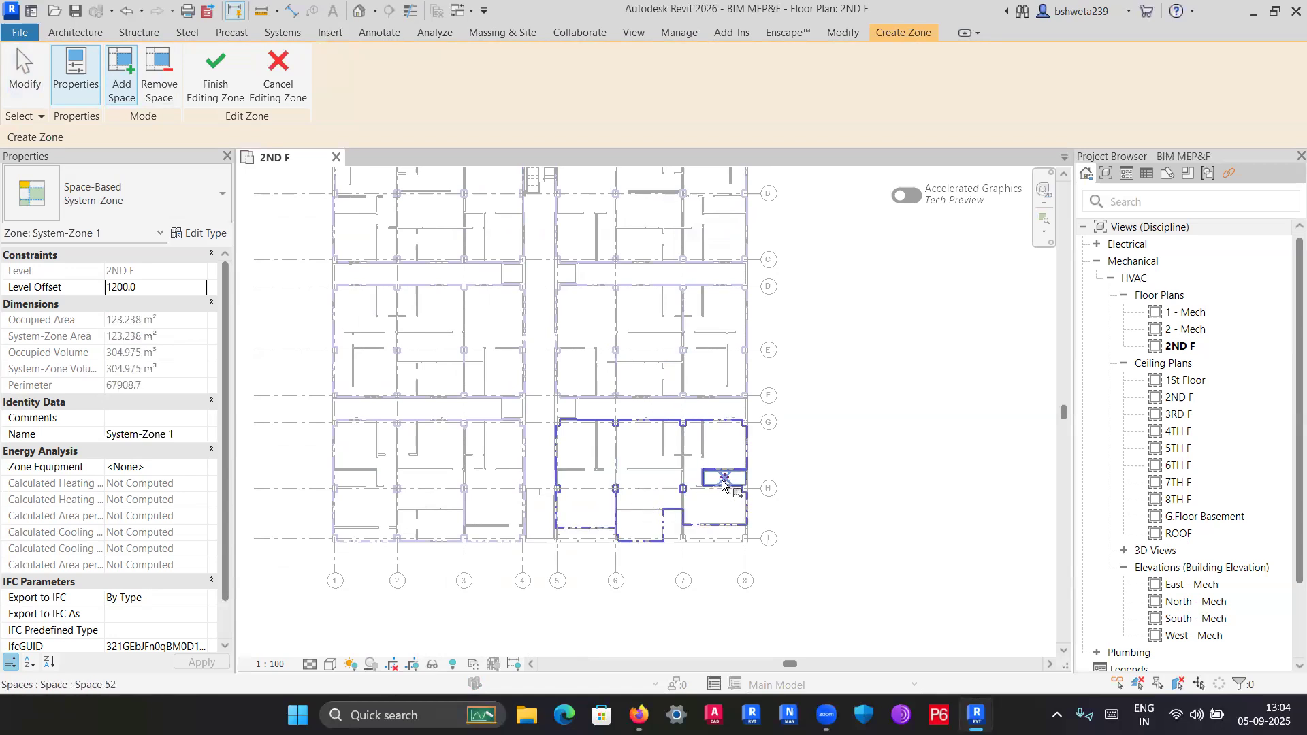
{"action": "left_click", "coordinate": [700, 531]}
{"action": "left_click", "coordinate": [602, 534]}
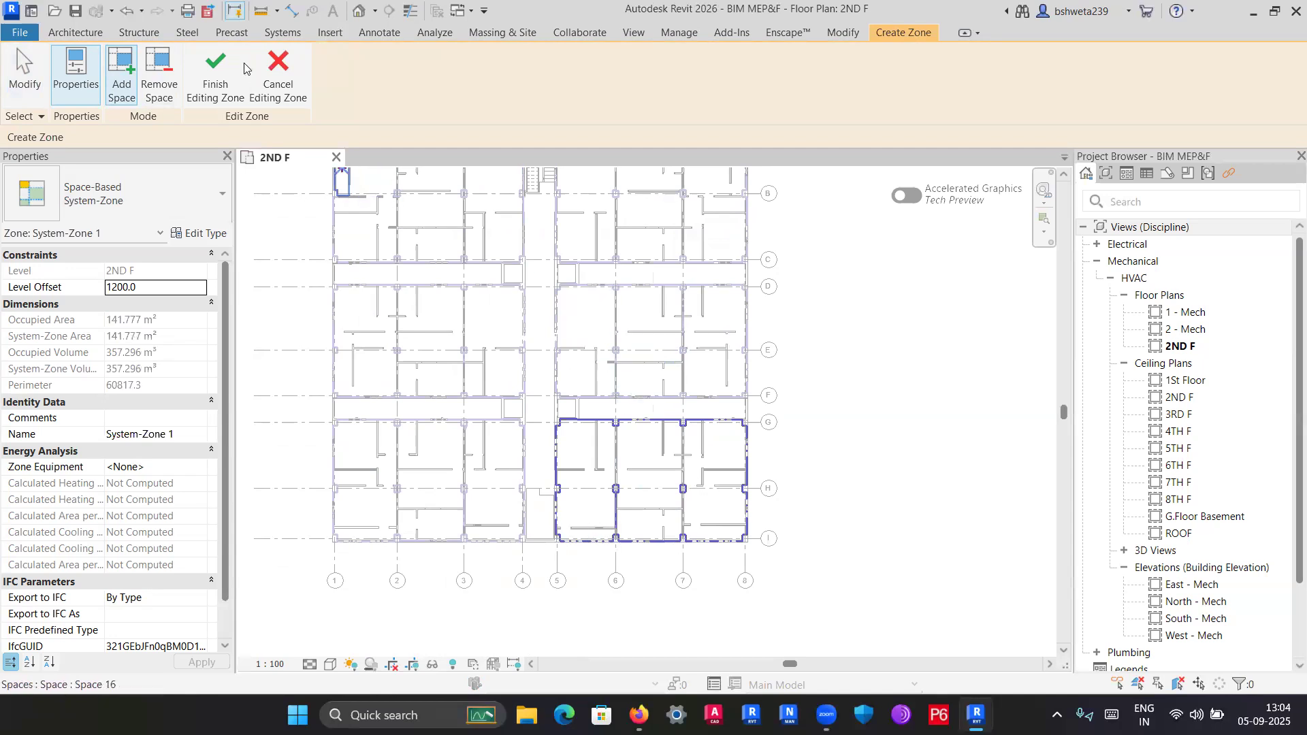
{"action": "left_click", "coordinate": [215, 74]}
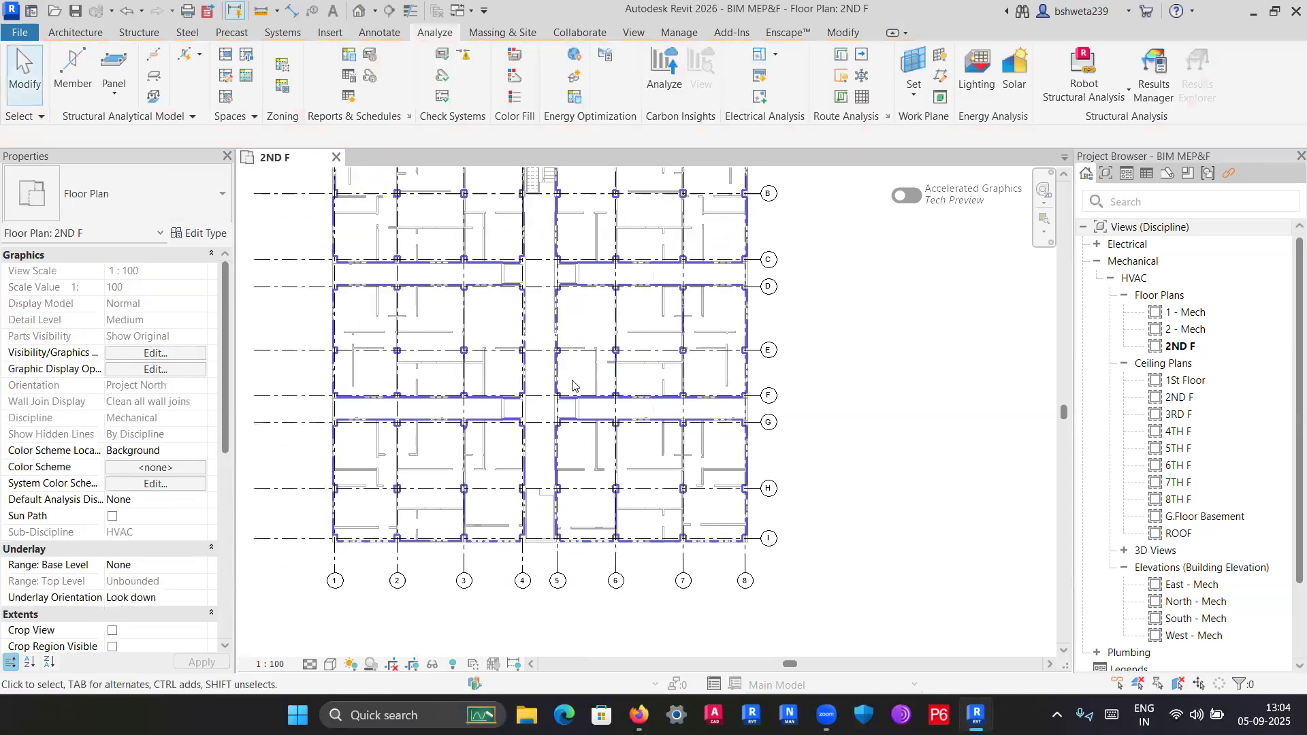
Rename the new zone between grids 5–8 and G–I as System-Zone - 06.
{"action": "left_click", "coordinate": [558, 446]}
{"action": "left_click", "coordinate": [197, 434]}
{"action": "left_click", "coordinate": [196, 434]}
{"action": "key", "text": "BackSpace"}
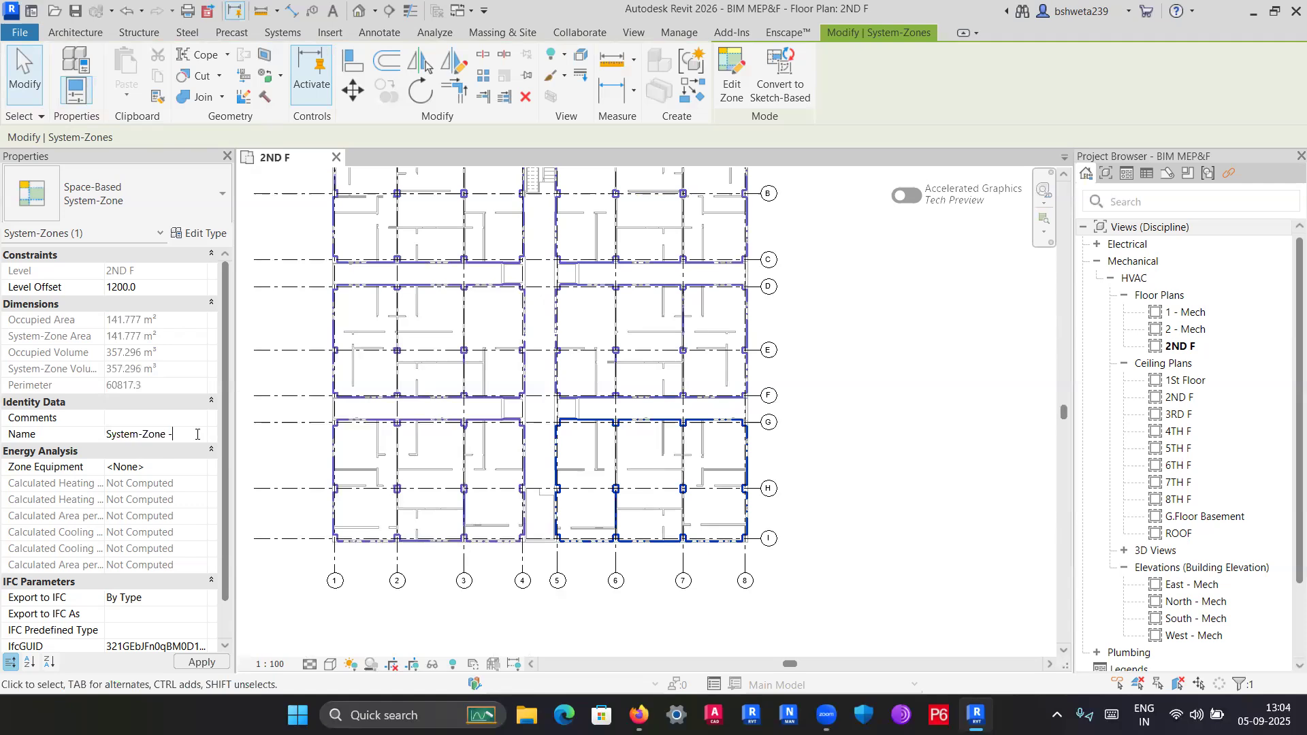
{"action": "key", "text": "Return"}
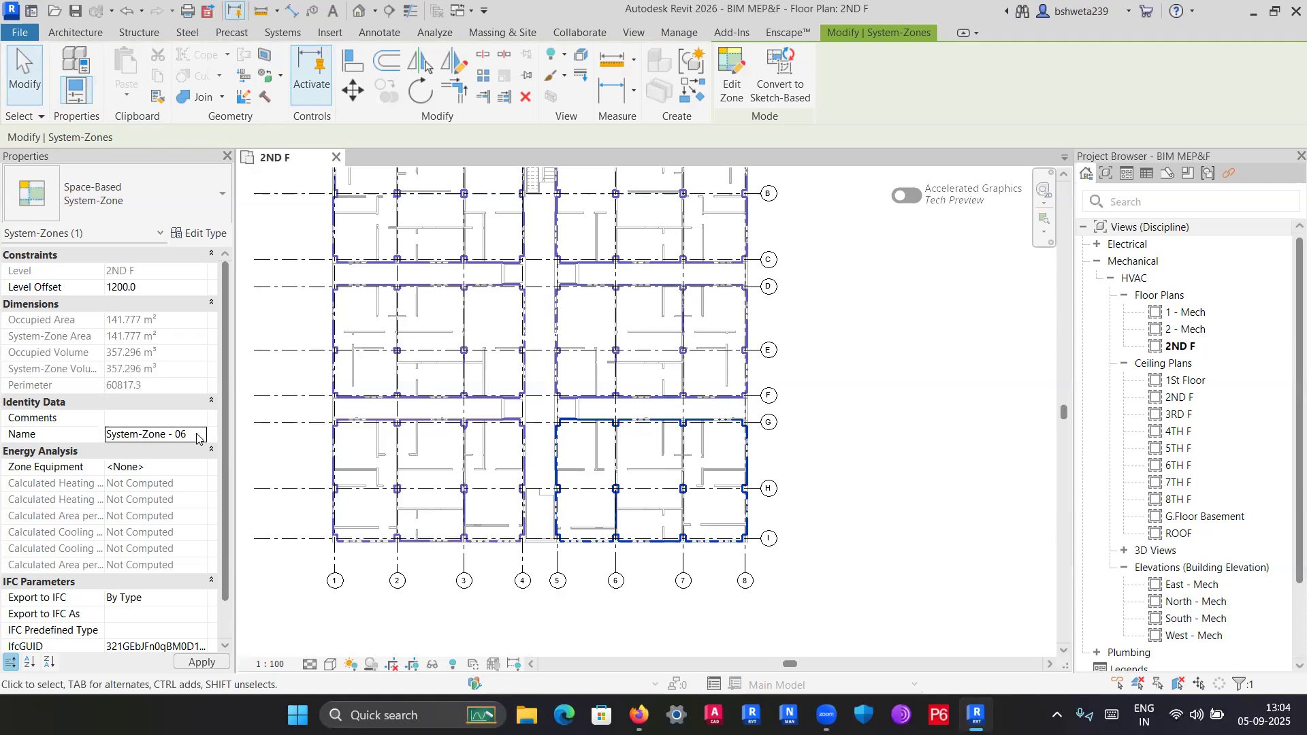
{"action": "scroll", "coordinate": [766, 367], "scroll_direction": "down", "scroll_amount": 2}
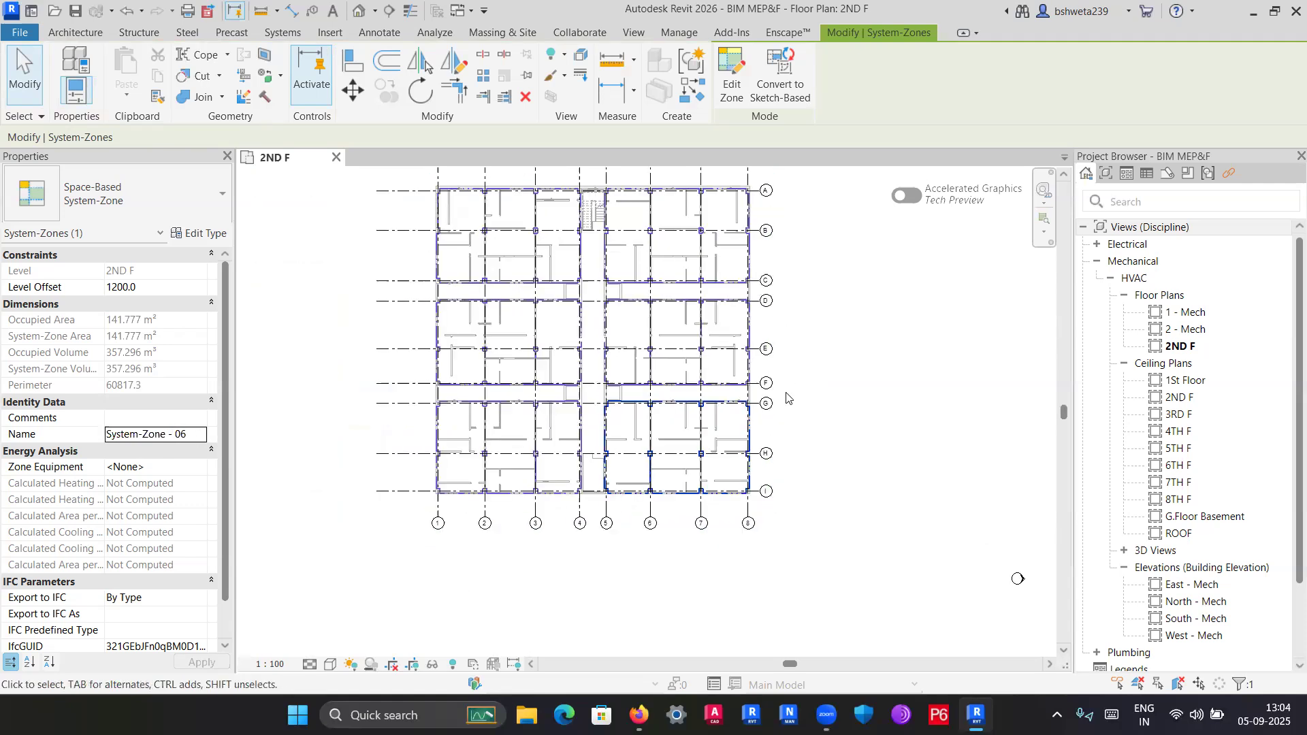
{"action": "left_click", "coordinate": [821, 415]}
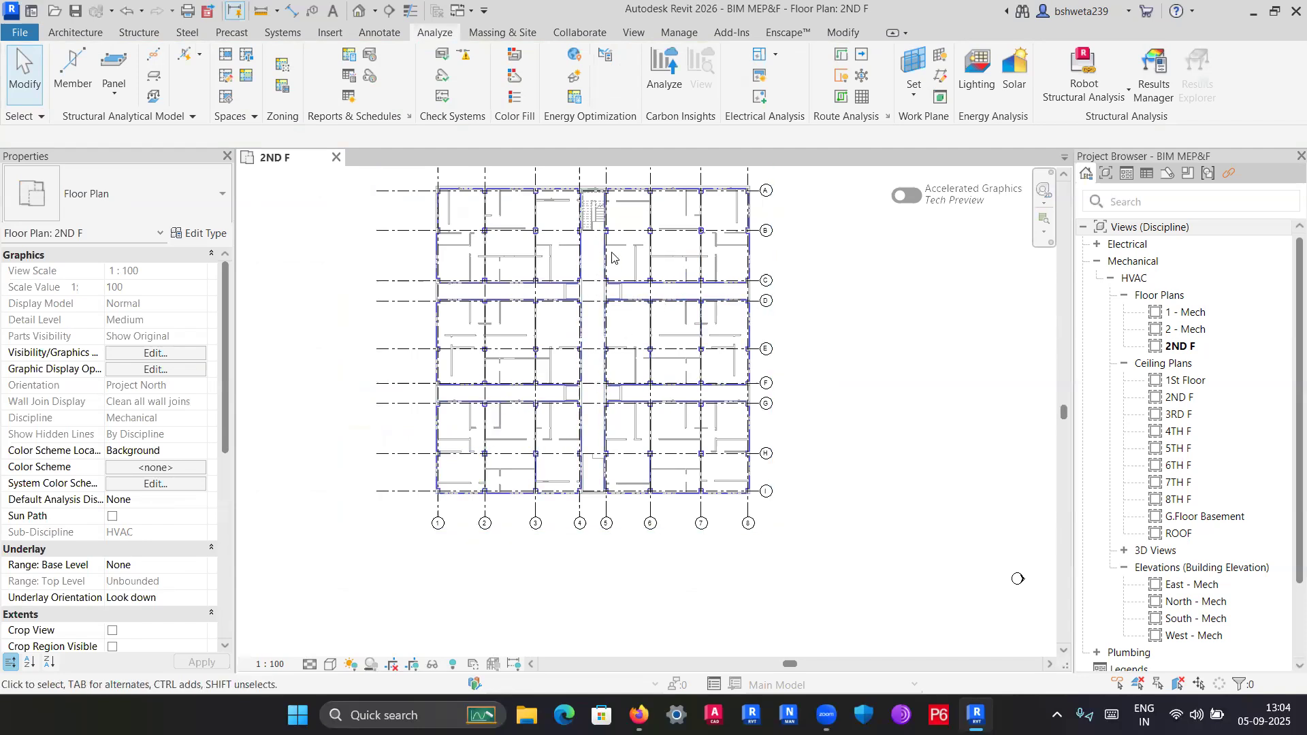
Select several finished system zones and the corridor space between grids F and G in turn, and check their properties.
{"action": "left_click", "coordinate": [744, 203]}
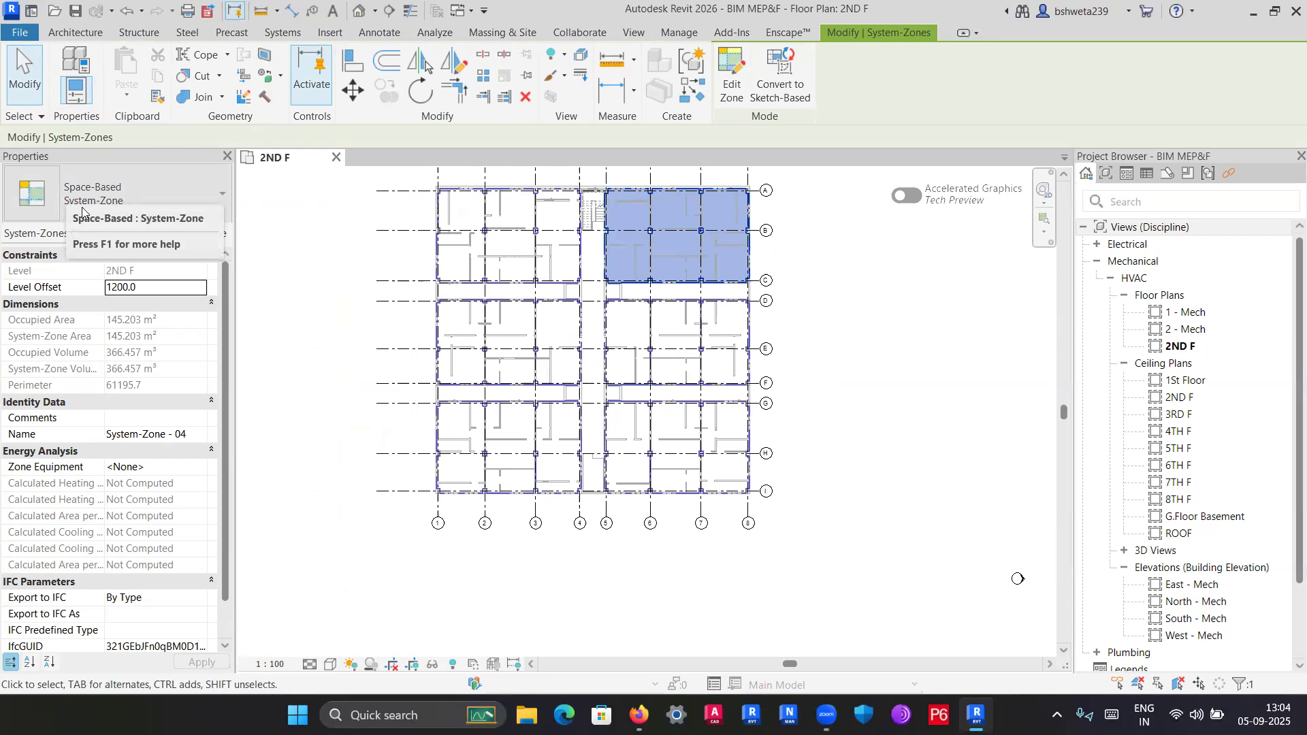
{"action": "left_click", "coordinate": [436, 213]}
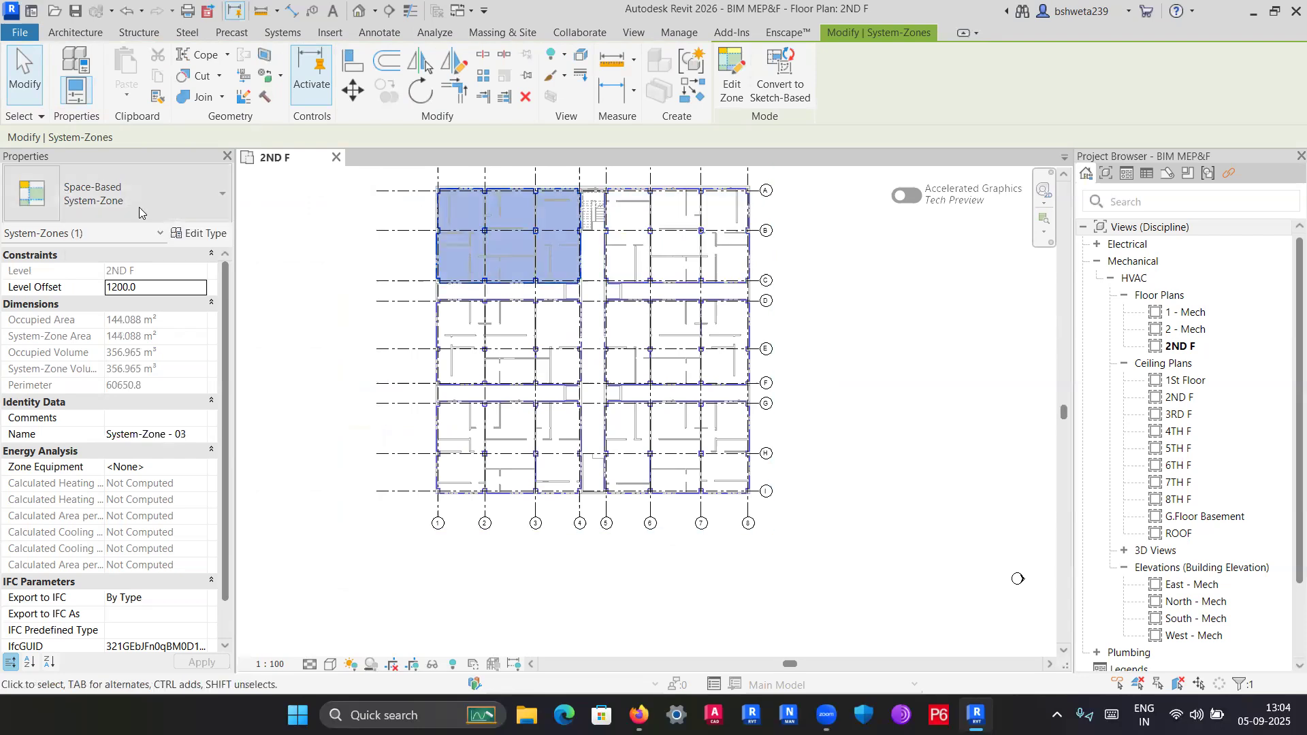
{"action": "left_click", "coordinate": [439, 334]}
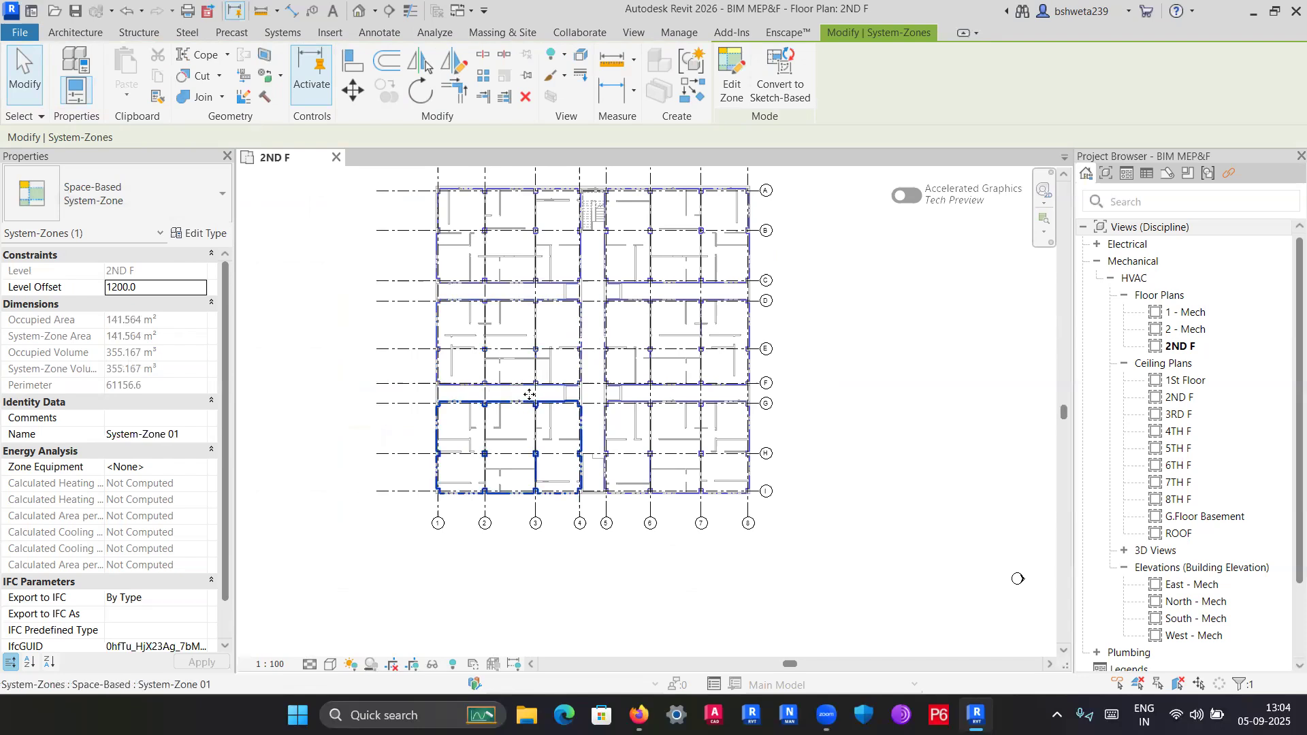
{"action": "left_click", "coordinate": [507, 397]}
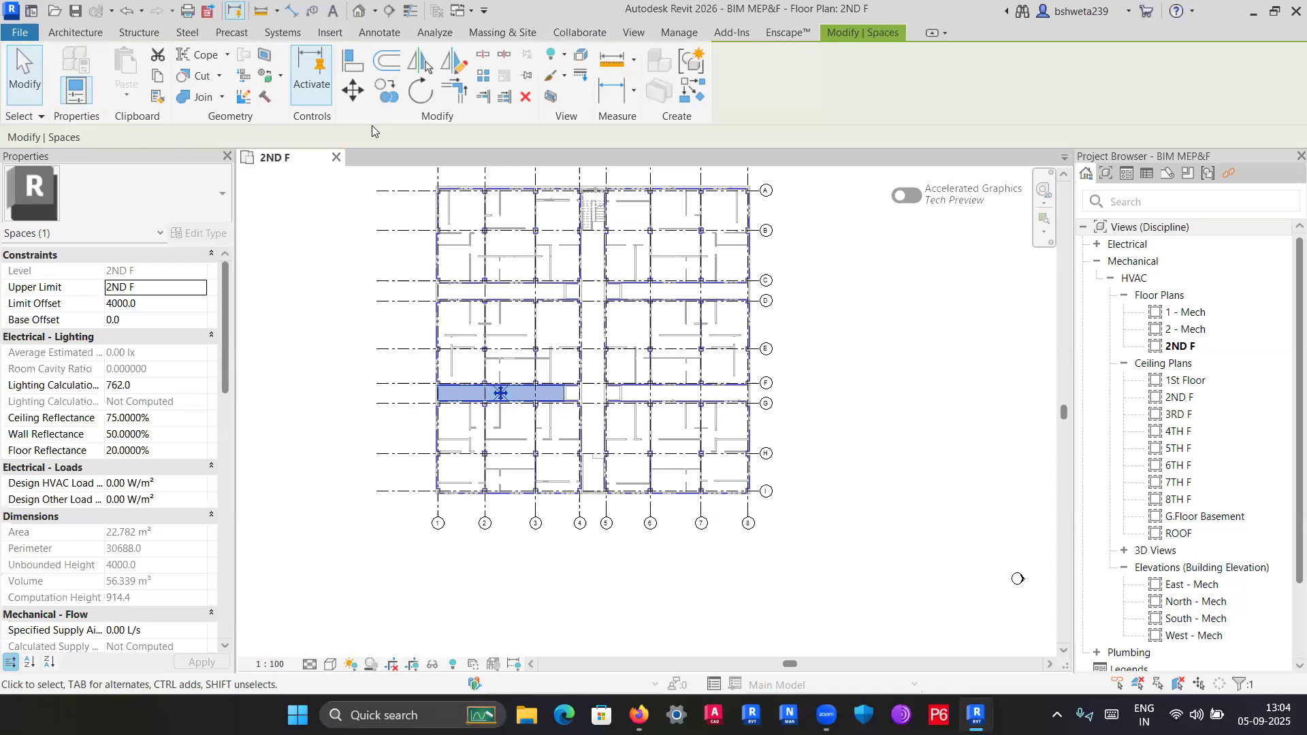
{"action": "left_click", "coordinate": [423, 34]}
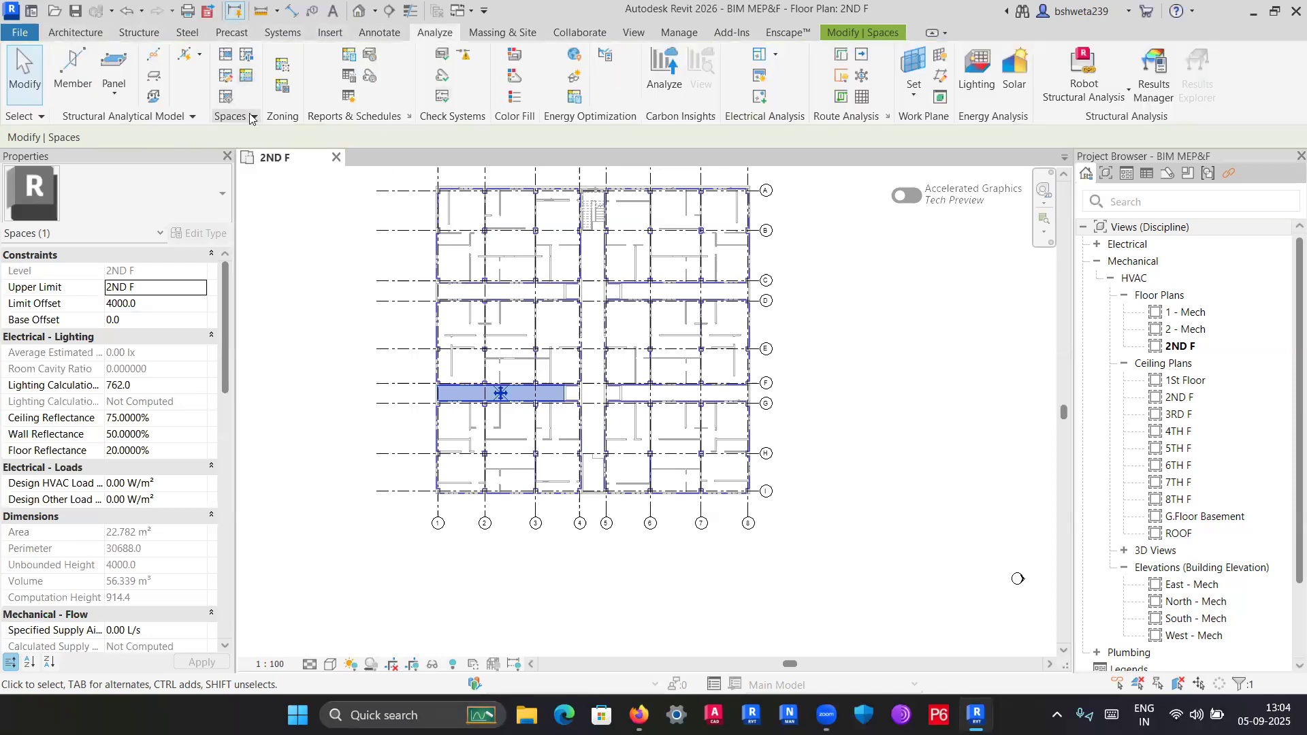
{"action": "left_click", "coordinate": [401, 312]}
{"action": "scroll", "coordinate": [408, 303], "scroll_direction": "up", "scroll_amount": 1}
{"action": "middle_click_drag", "start_coordinate": [413, 290], "coordinate": [401, 313]}
{"action": "scroll", "coordinate": [449, 340], "scroll_direction": "down", "scroll_amount": 2}
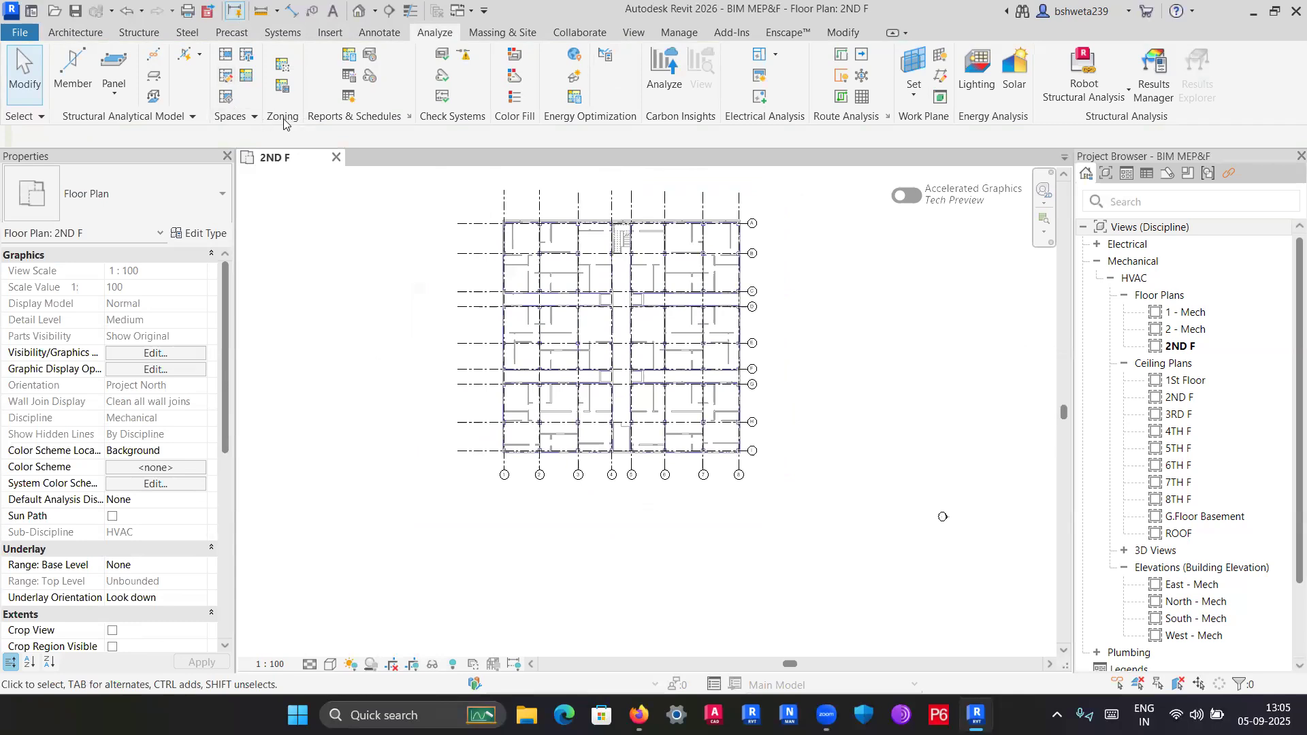
{"action": "left_click_drag", "start_coordinate": [429, 195], "coordinate": [864, 483]}
{"action": "left_click", "coordinate": [863, 329]}
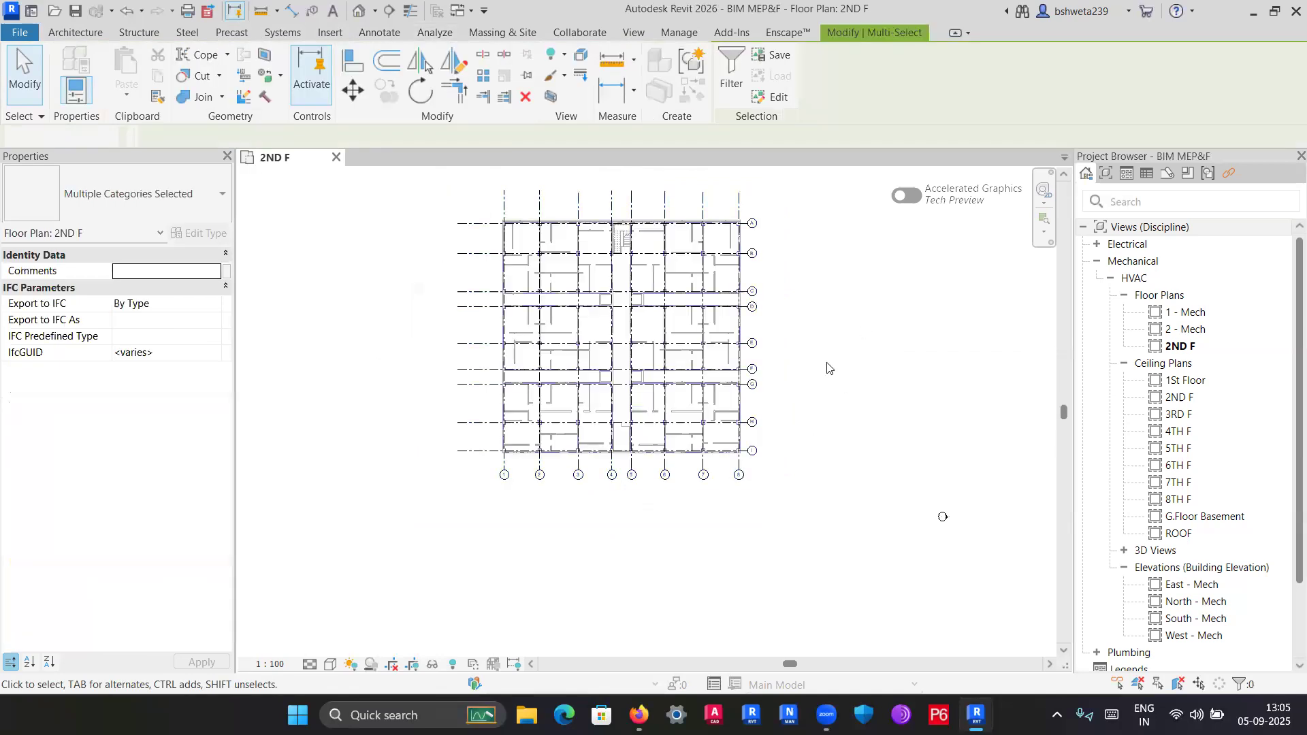
{"action": "scroll", "coordinate": [307, 327], "scroll_direction": "up", "scroll_amount": 3}
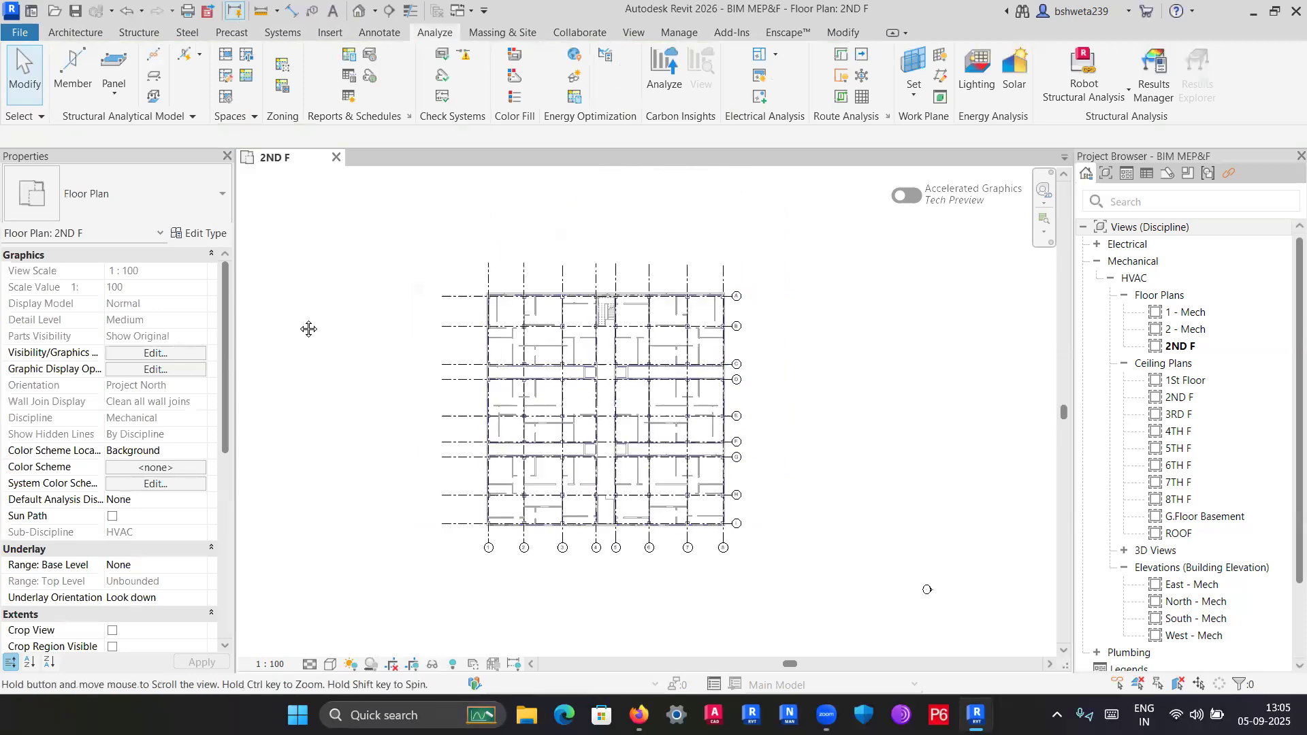
{"action": "scroll", "coordinate": [810, 374], "scroll_direction": "up", "scroll_amount": 2}
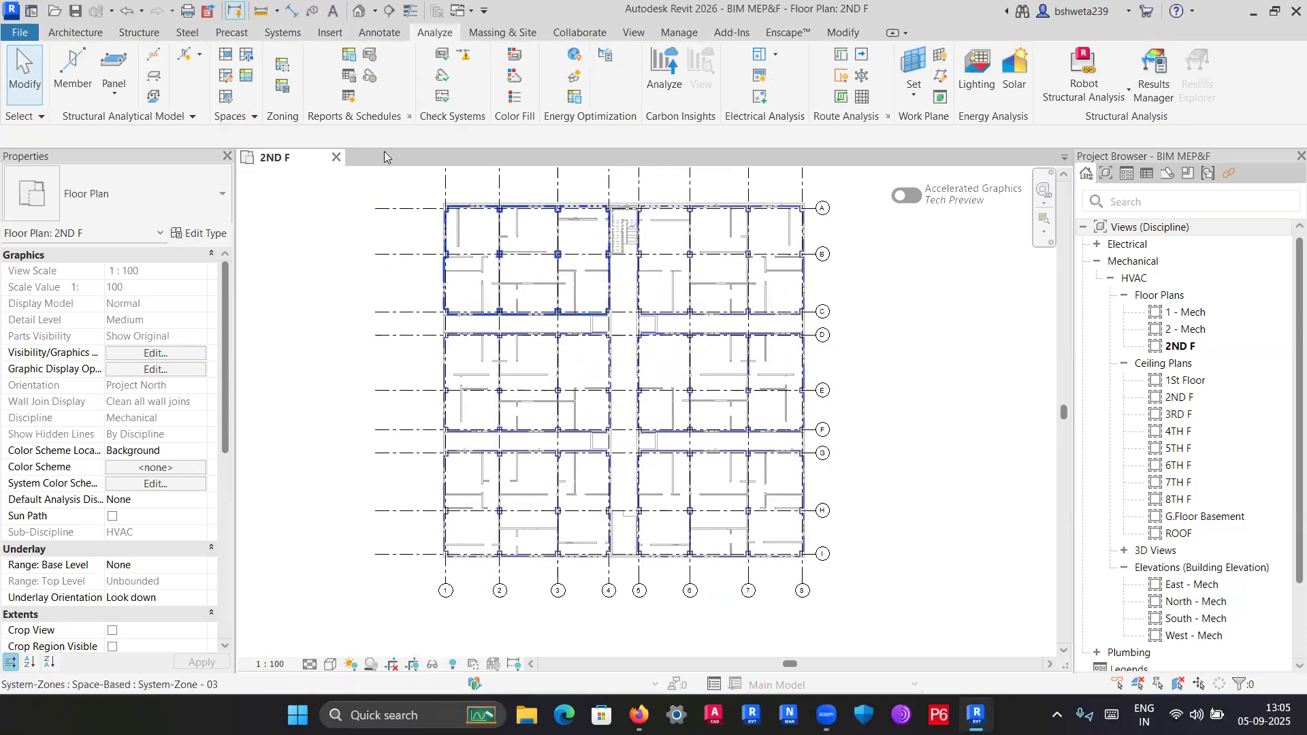
{"action": "scroll", "coordinate": [391, 285], "scroll_direction": "up", "scroll_amount": 1}
{"action": "scroll", "coordinate": [337, 271], "scroll_direction": "down", "scroll_amount": 2}
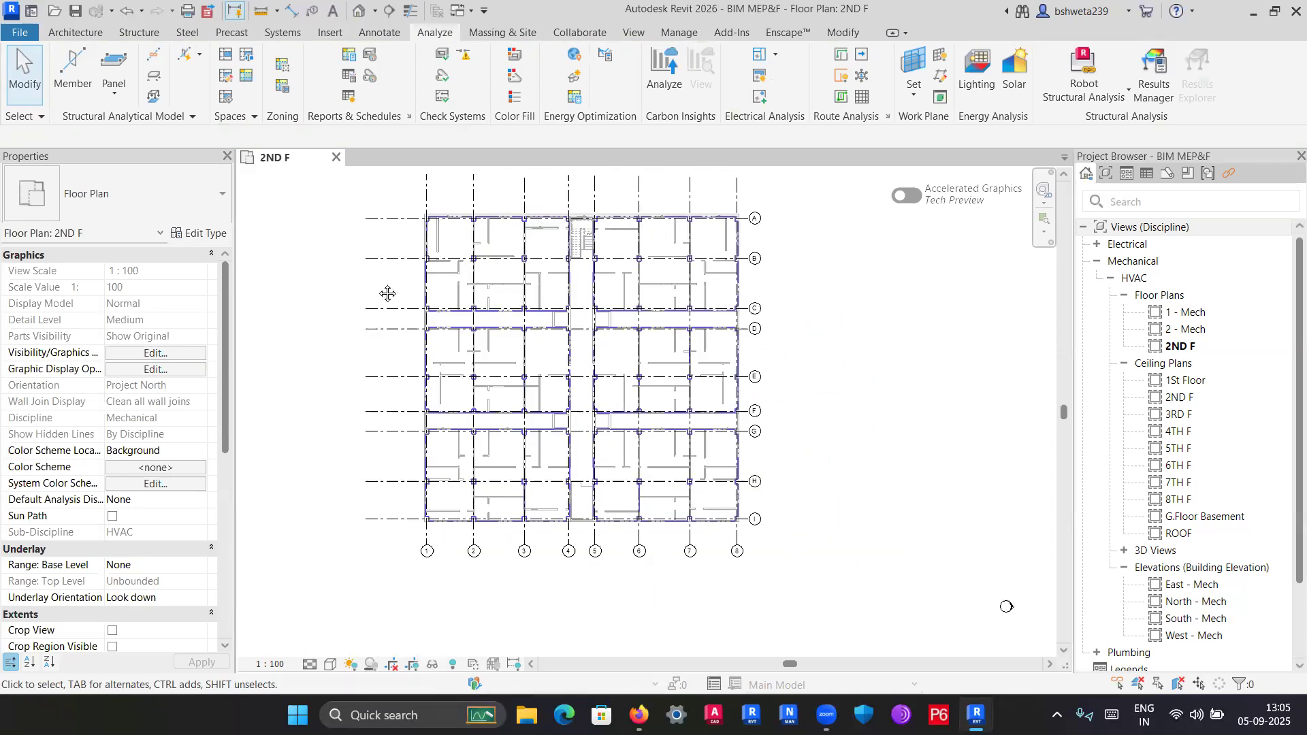
{"action": "middle_click_drag", "start_coordinate": [900, 350], "coordinate": [1012, 322]}
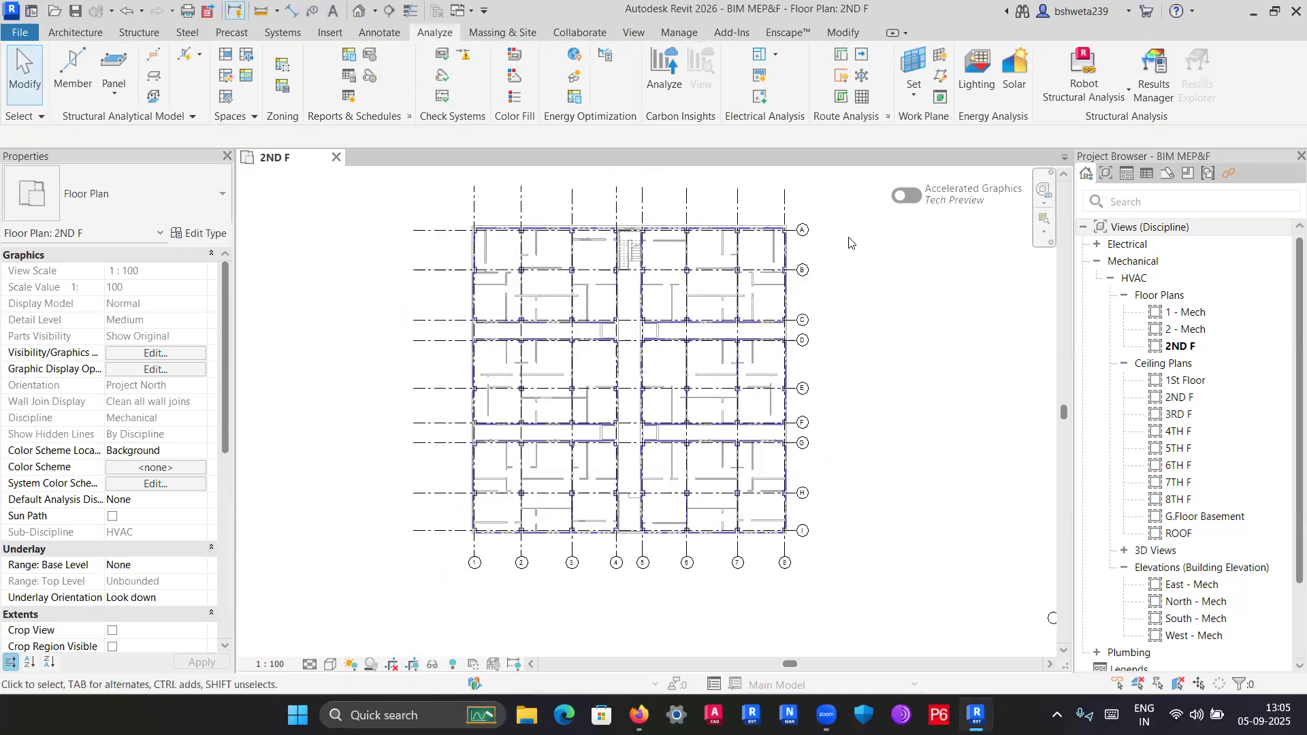
{"action": "left_click", "coordinate": [332, 664]}
{"action": "middle_click_drag", "start_coordinate": [427, 263], "coordinate": [388, 289]}
{"action": "scroll", "coordinate": [353, 334], "scroll_direction": "up", "scroll_amount": 1}
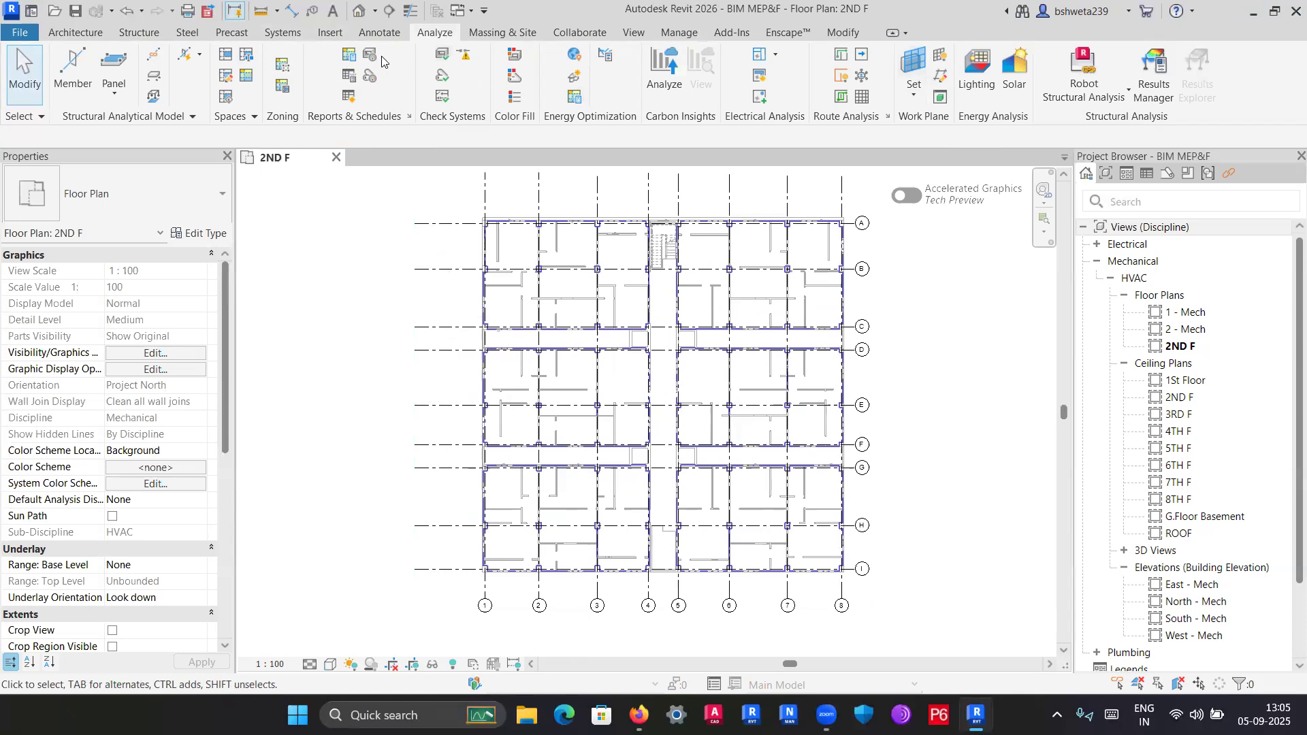
{"action": "left_click", "coordinate": [1253, 11]}
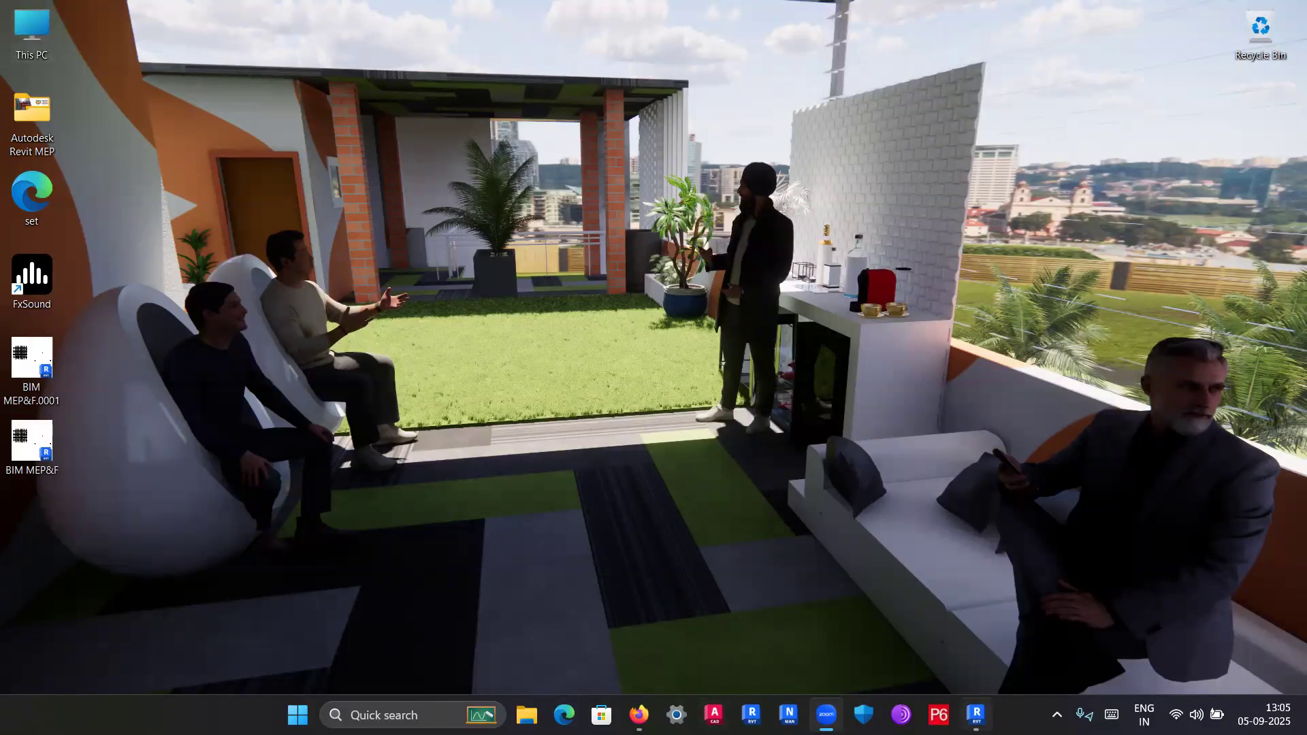
{"action": "mouse_move", "coordinate": [639, 715]}
{"action": "left_click", "coordinate": [976, 715]}
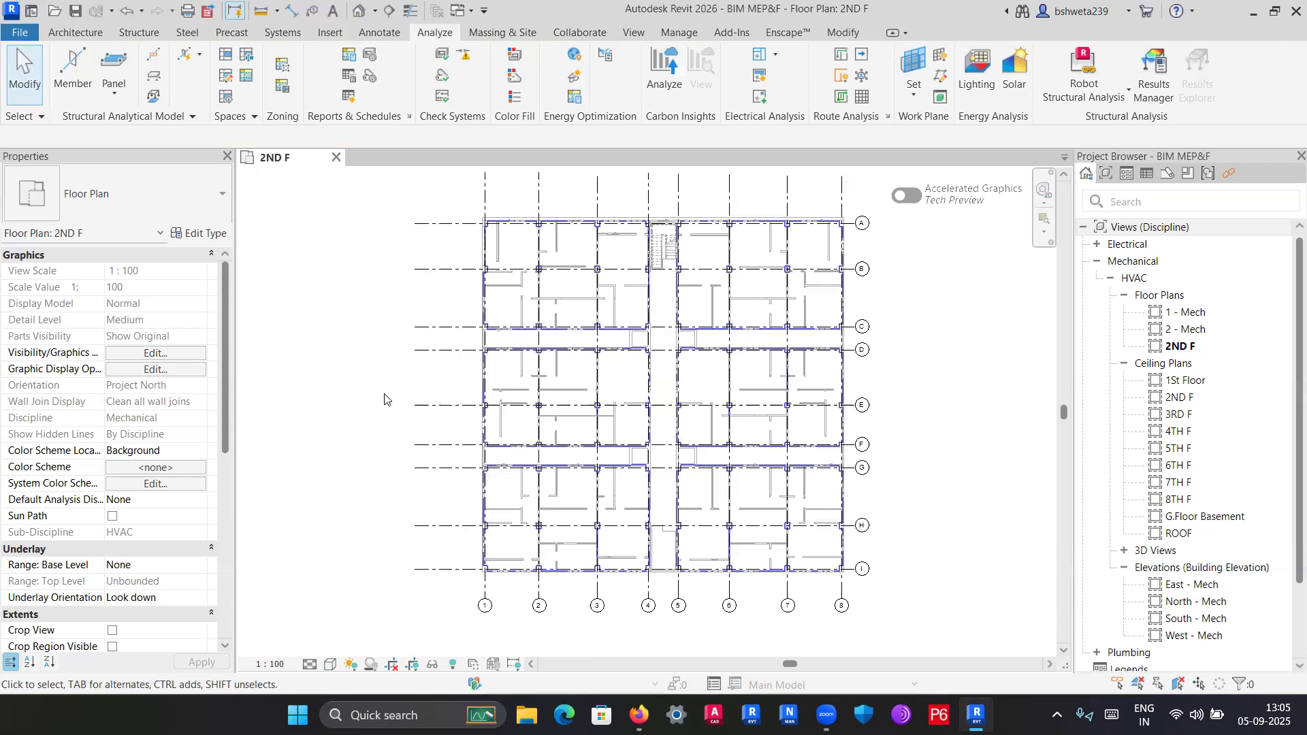
{"action": "left_click", "coordinate": [1252, 11]}
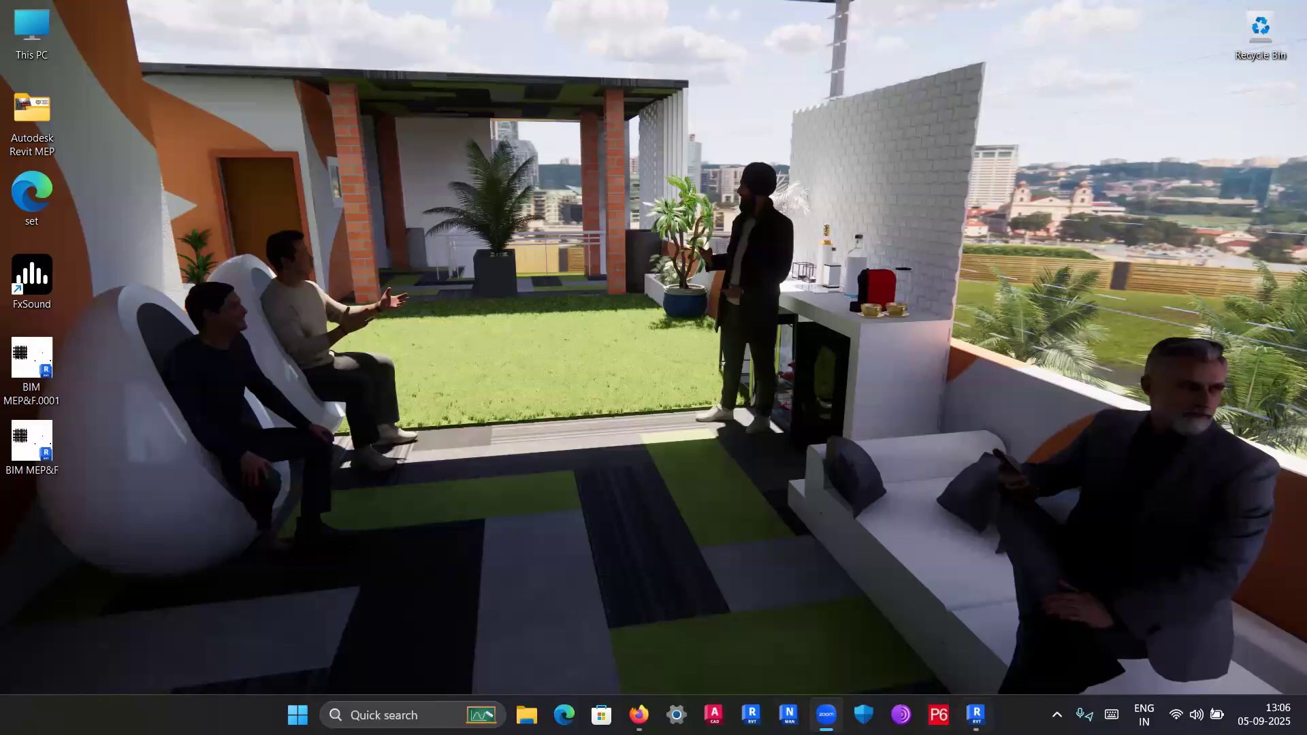
{"action": "left_click", "coordinate": [975, 715]}
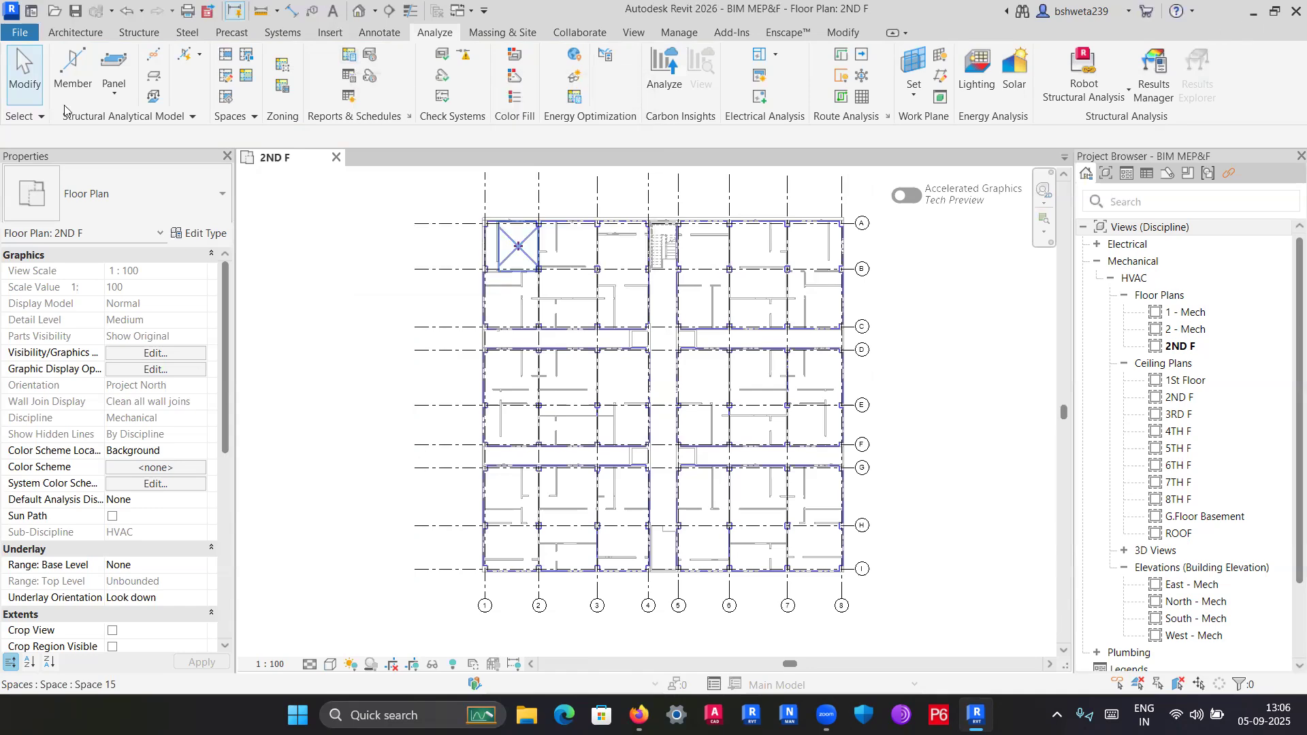
Switch to File Explorer and browse from drive C: through the user's AppData\Roaming folder to Autodesk\Revit\Autodesk Revit 2026.
{"action": "key", "text": "super+d"}
{"action": "double_click", "coordinate": [28, 37]}
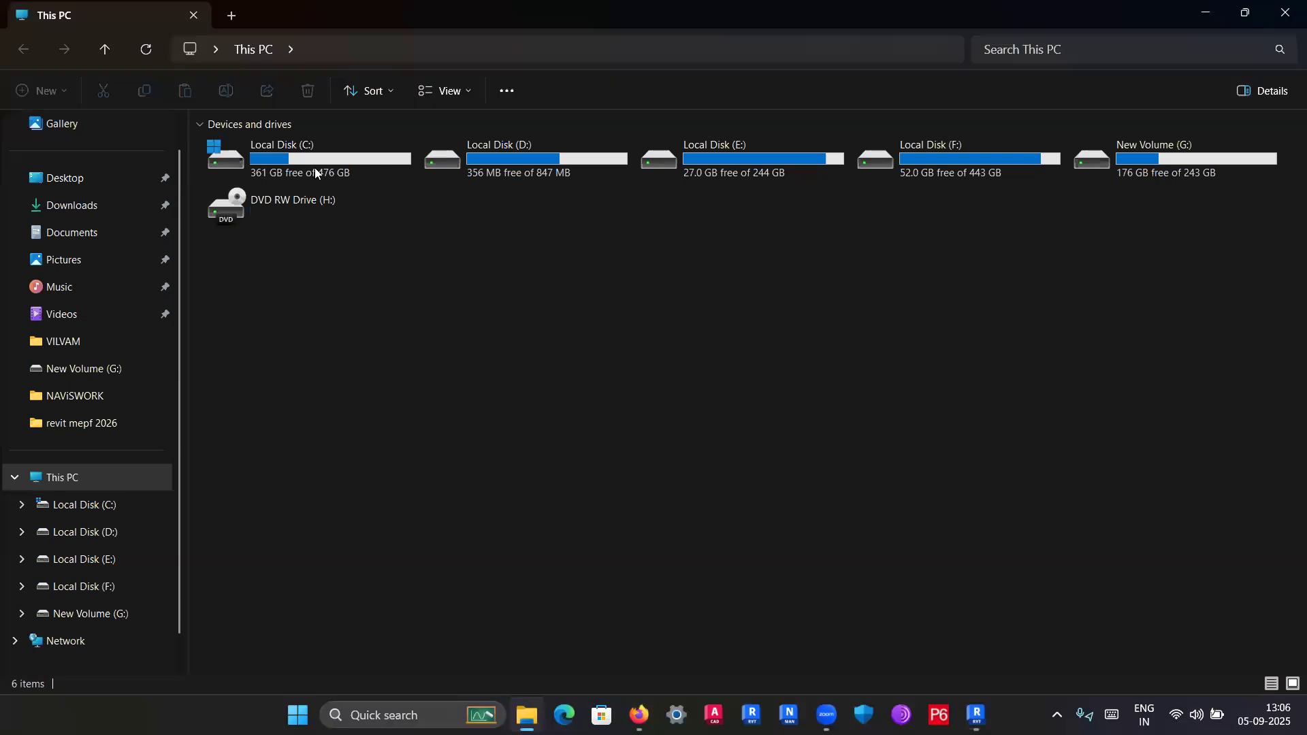
{"action": "double_click", "coordinate": [314, 167]}
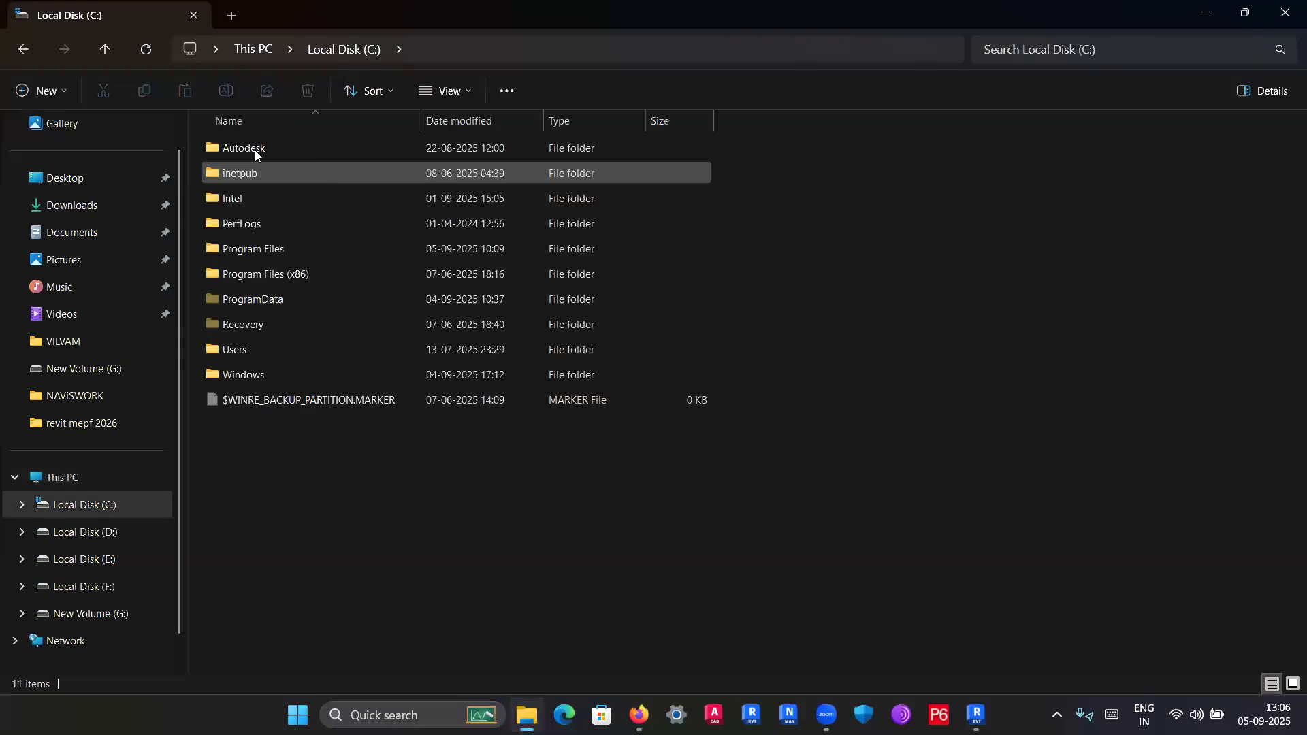
{"action": "double_click", "coordinate": [222, 354]}
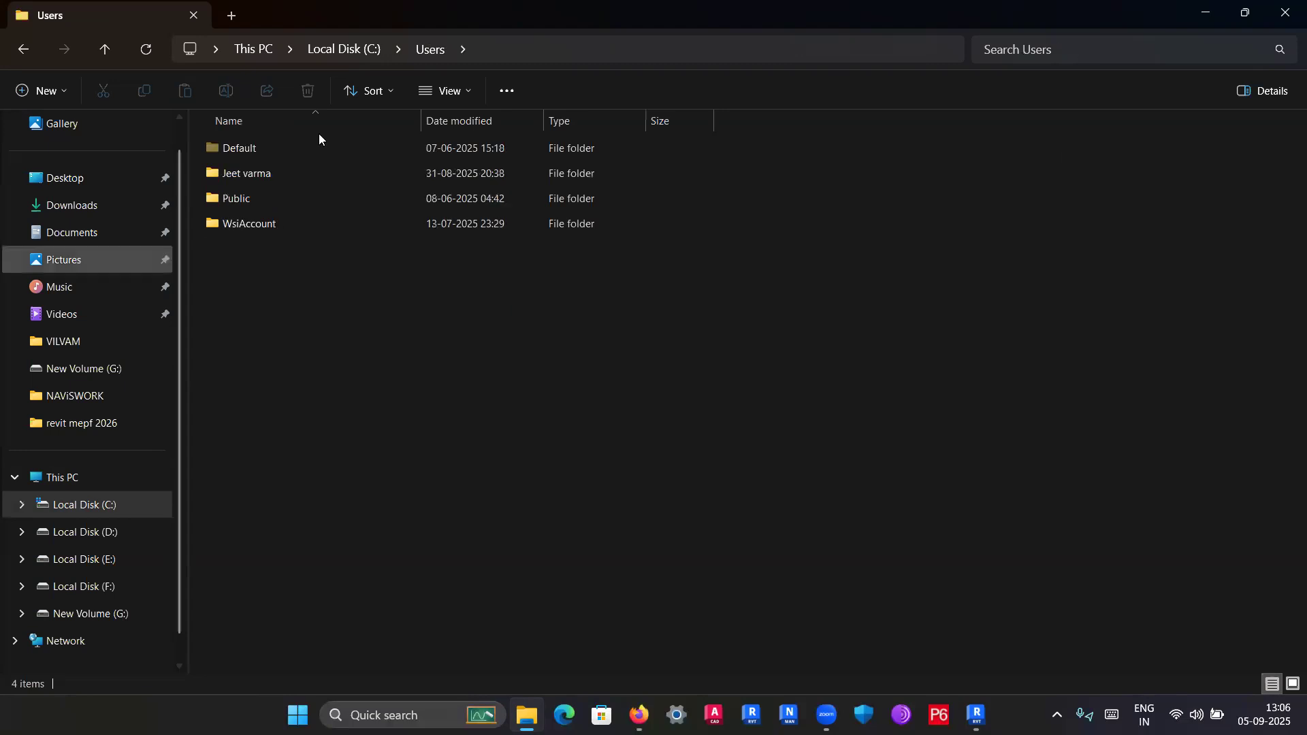
{"action": "double_click", "coordinate": [275, 175]}
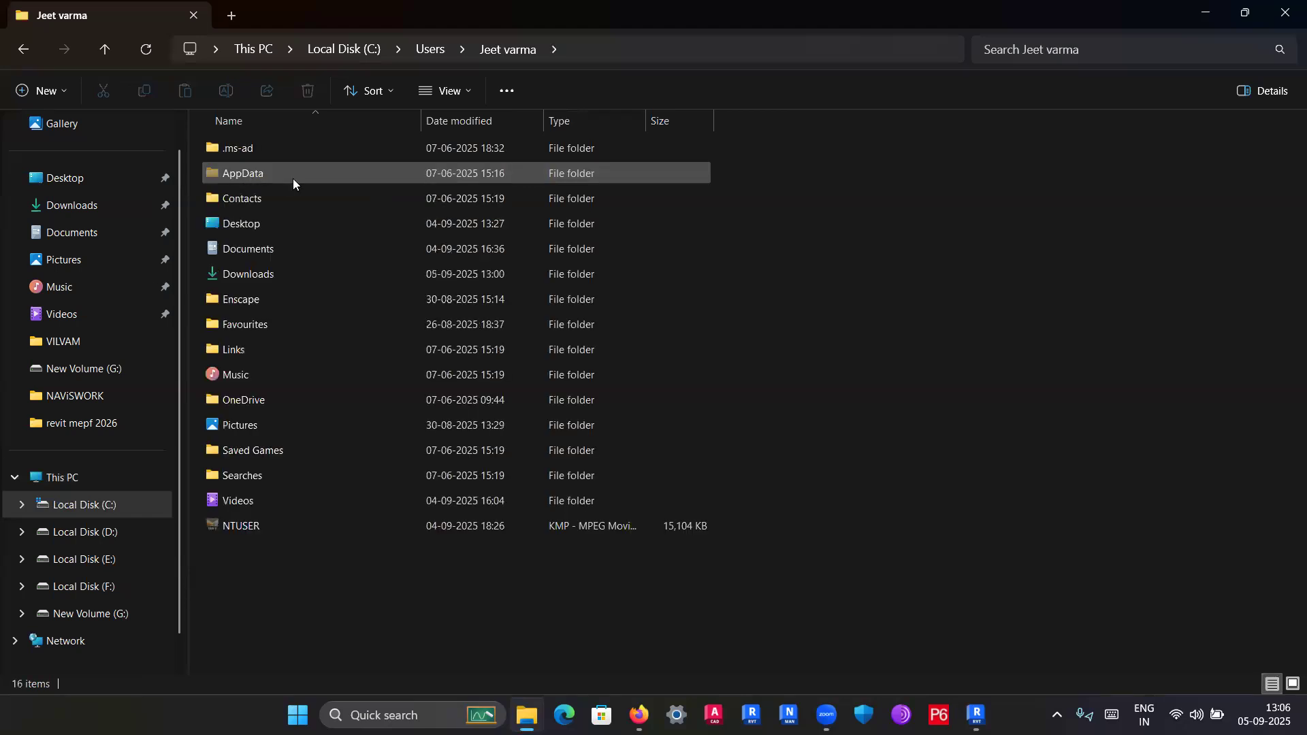
{"action": "double_click", "coordinate": [292, 178]}
{"action": "double_click", "coordinate": [249, 204]}
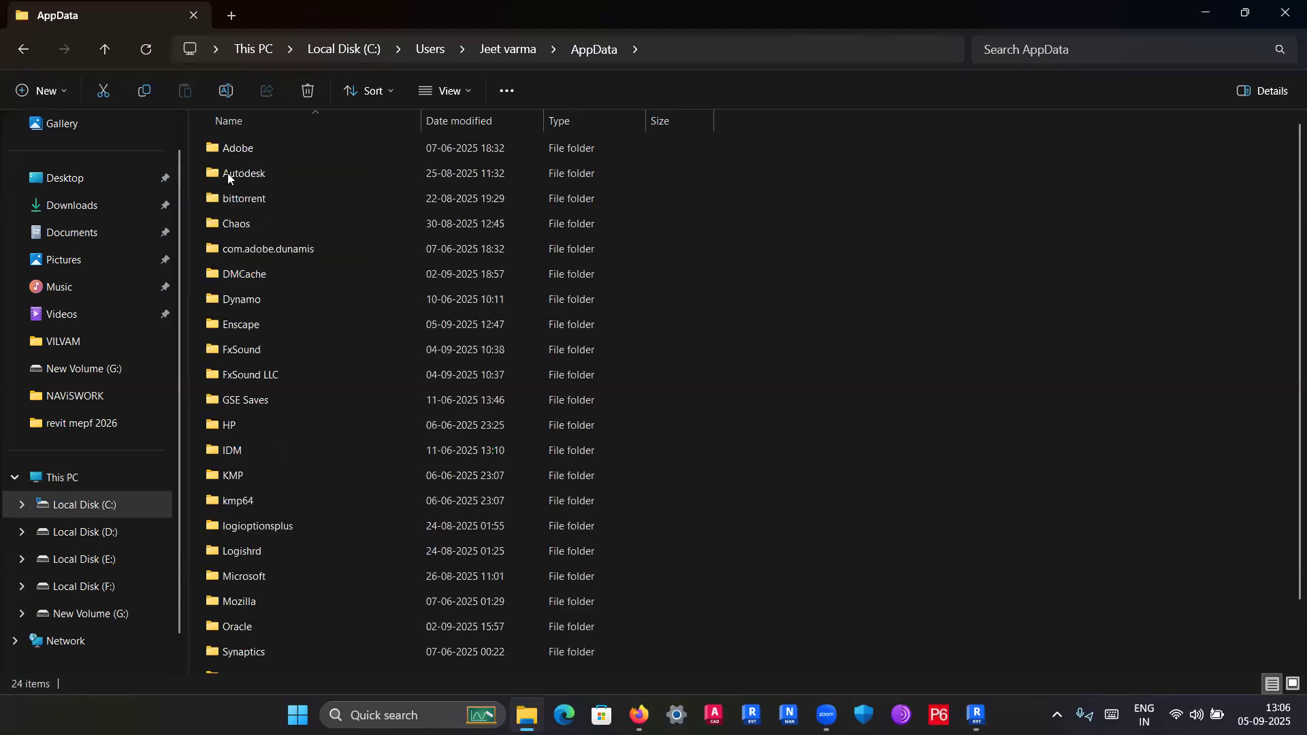
{"action": "double_click", "coordinate": [262, 182]}
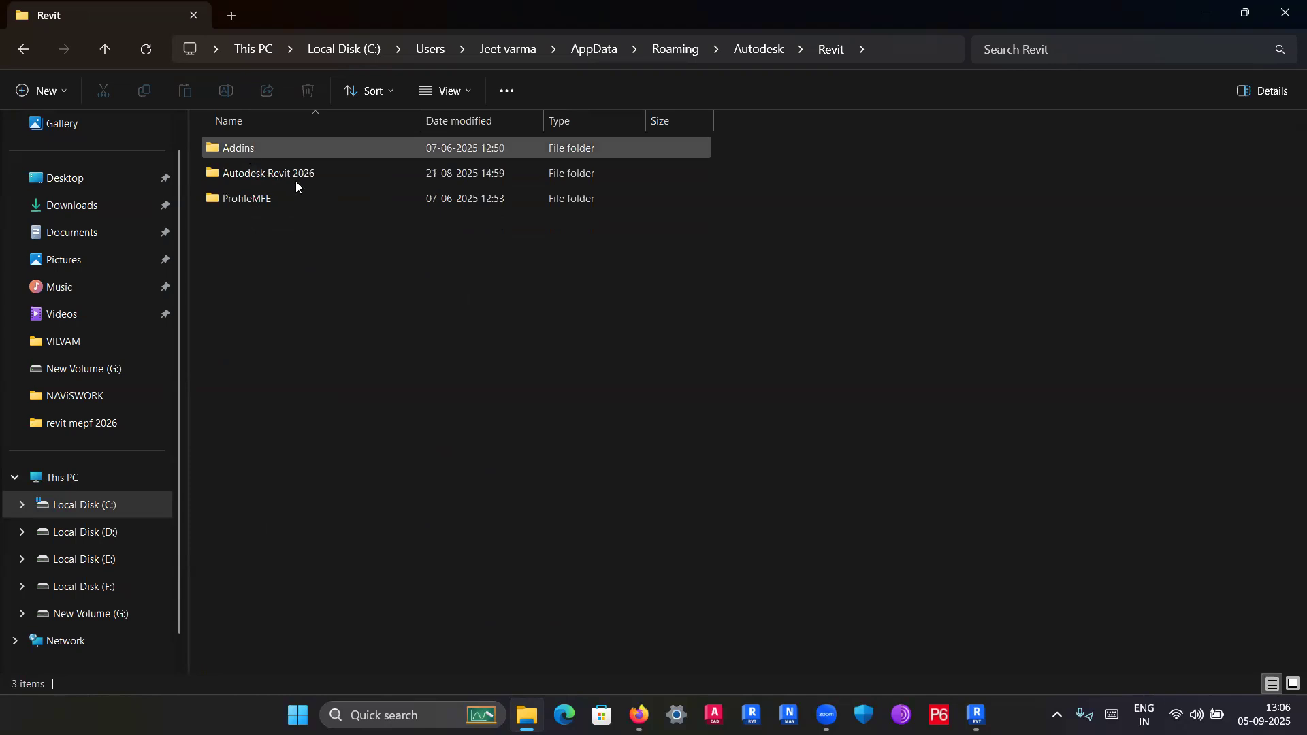
{"action": "double_click", "coordinate": [297, 177]}
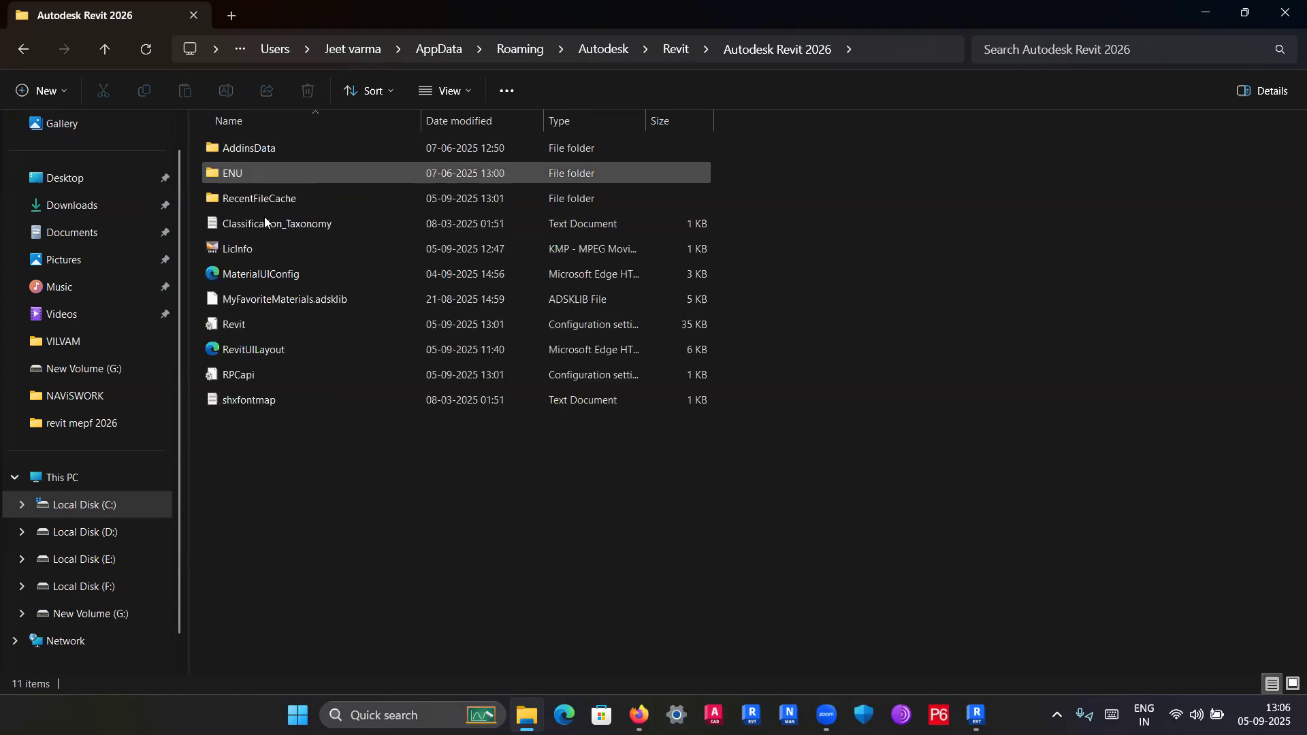
Open the Revit configuration settings file from the Autodesk Revit 2026 folder in Notepad.
{"action": "left_click", "coordinate": [232, 327]}
{"action": "right_click", "coordinate": [232, 327]}
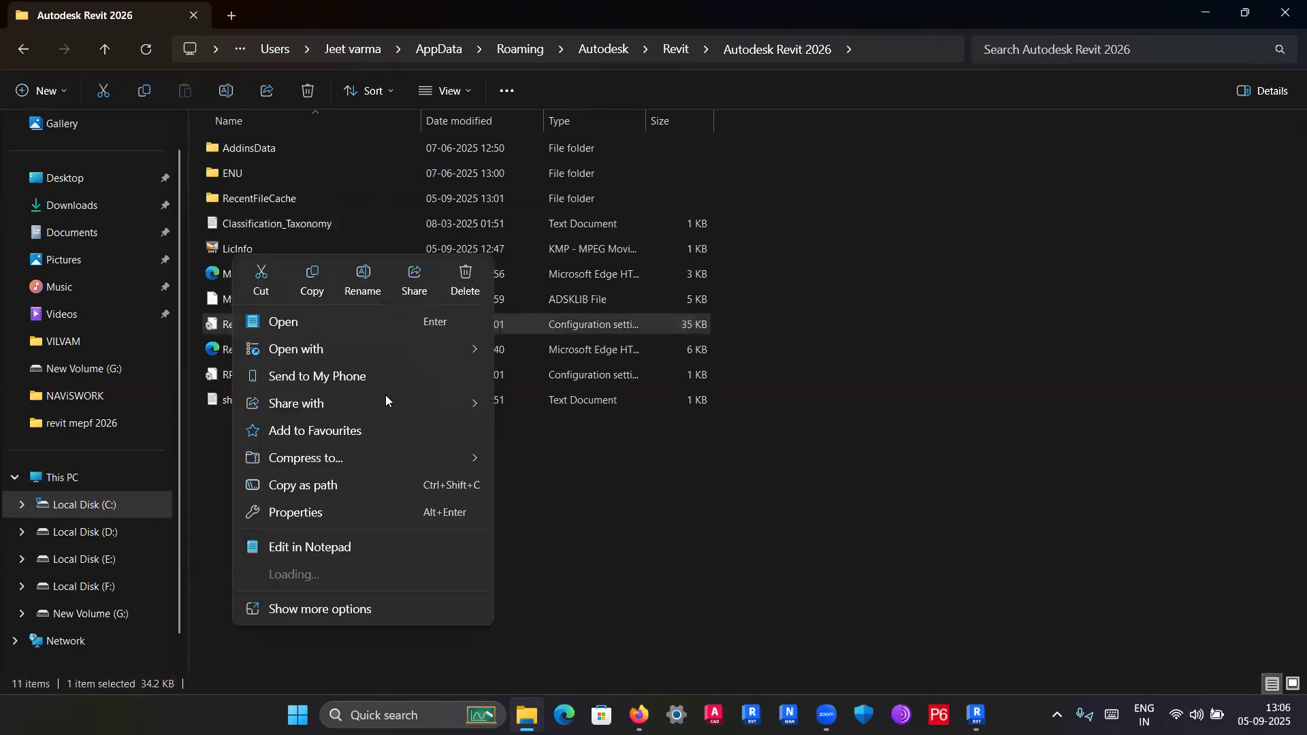
{"action": "mouse_move", "coordinate": [467, 350]}
{"action": "left_click", "coordinate": [539, 352]}
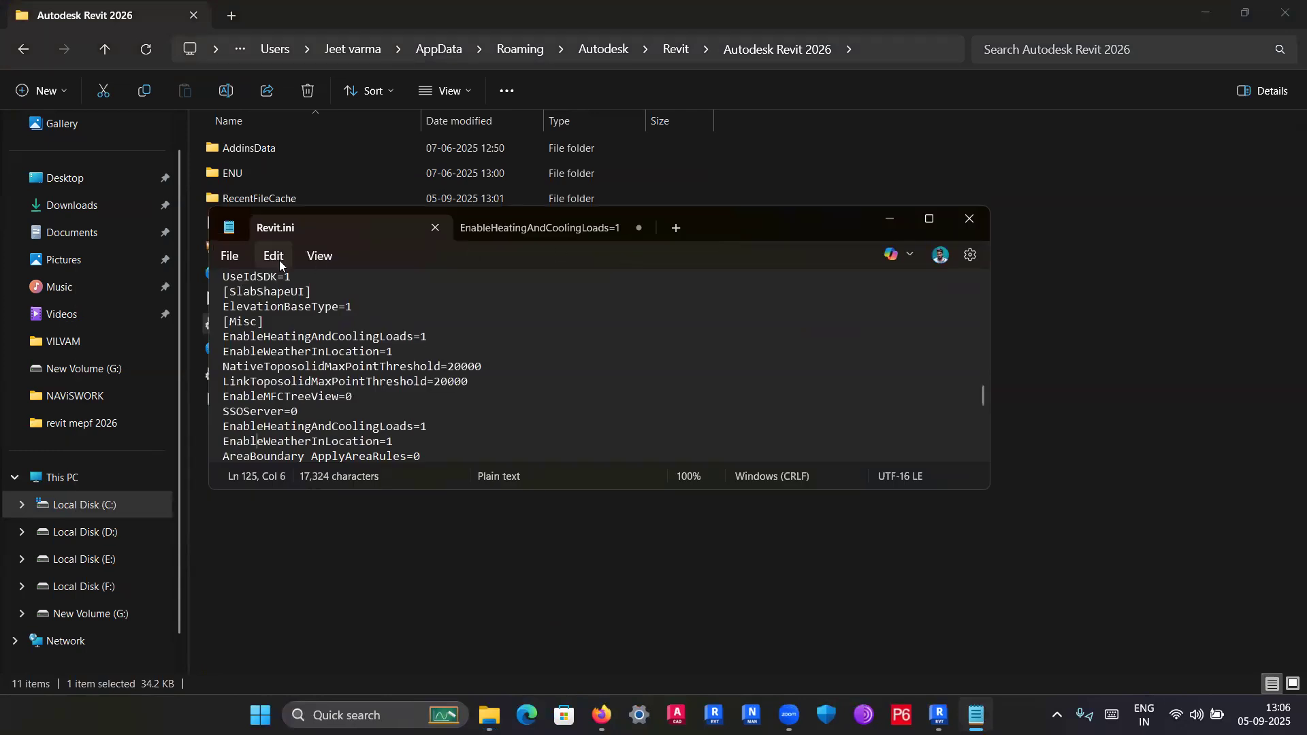
Find "misc" in Revit.ini and highlight both pairs of EnableHeatingAndCoolingLoads=1 and EnableWeatherInLocation=1 lines.
{"action": "left_click", "coordinate": [274, 257]}
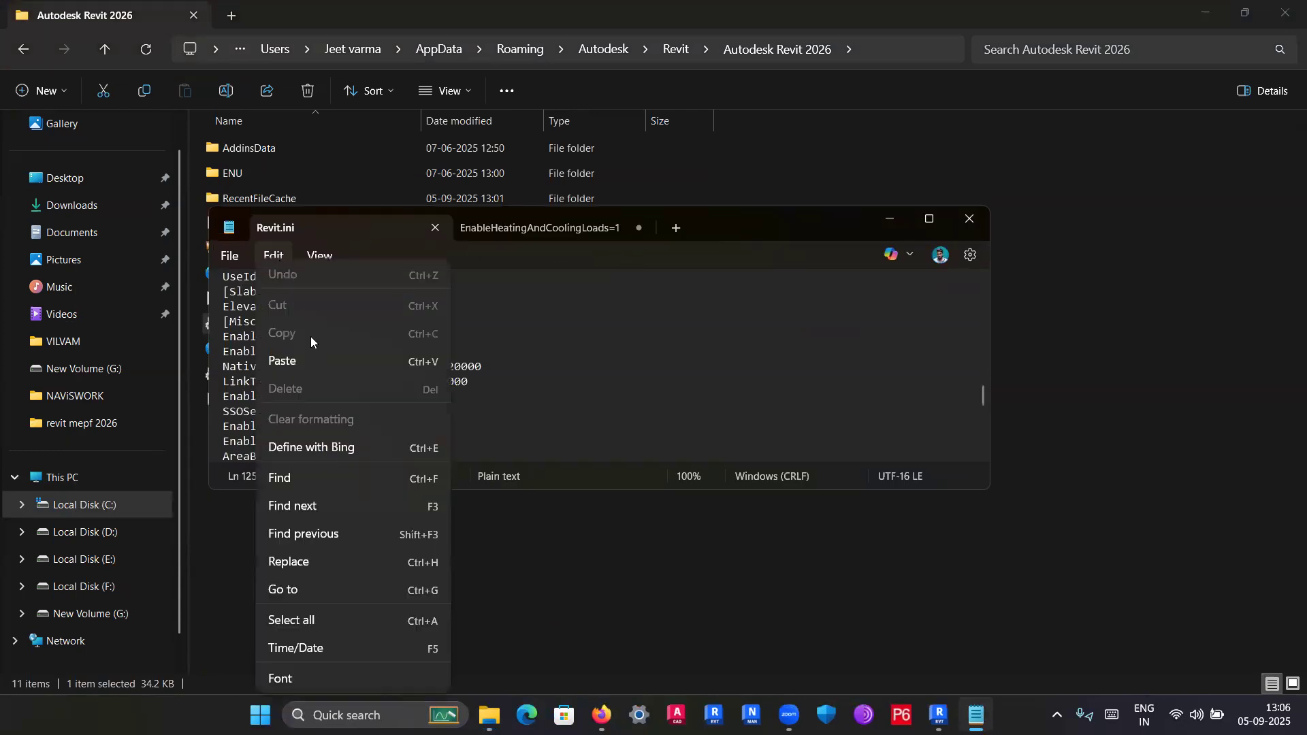
{"action": "left_click", "coordinate": [290, 487]}
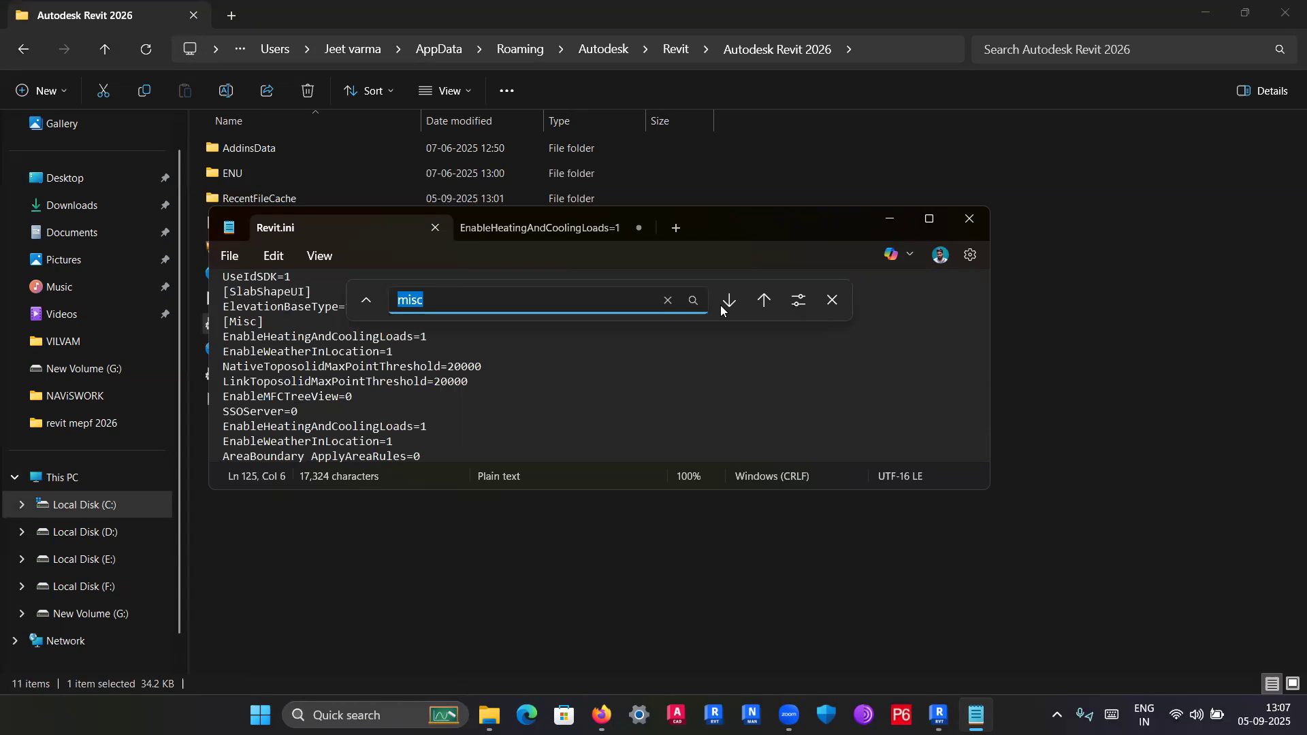
{"action": "left_click", "coordinate": [729, 300]}
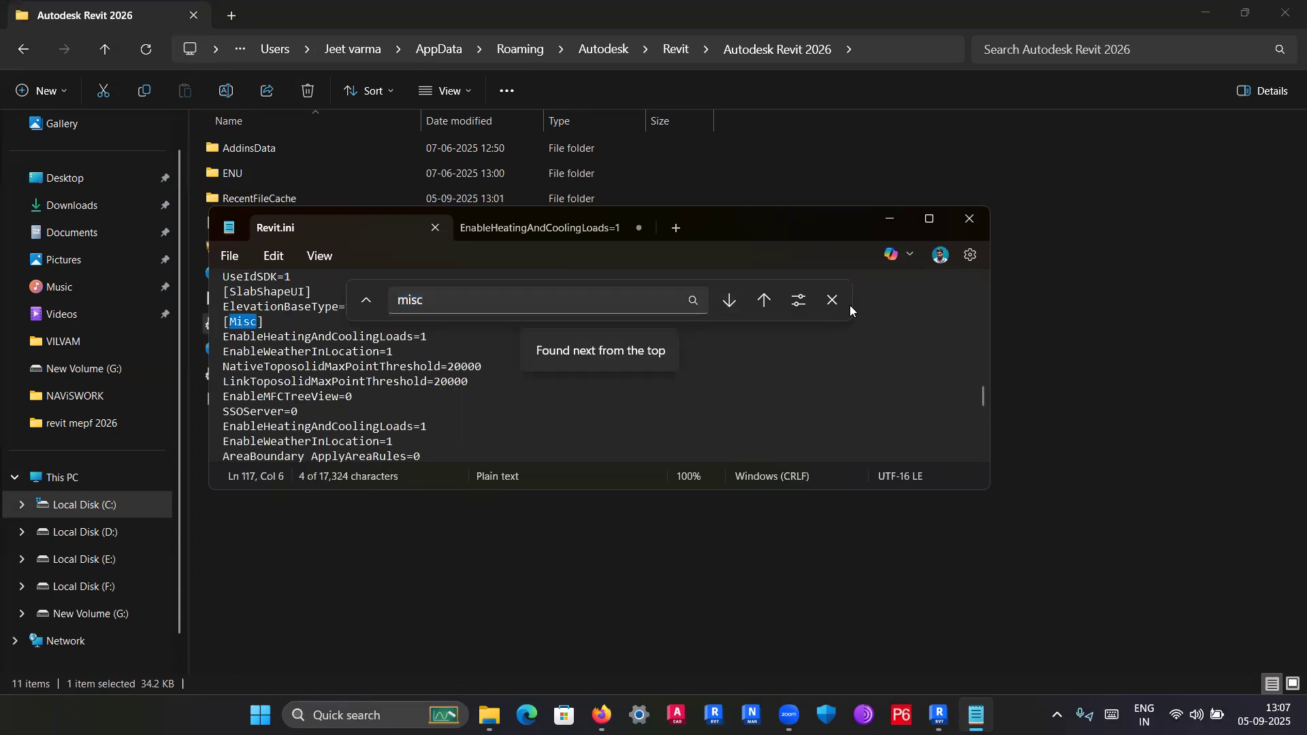
{"action": "left_click", "coordinate": [833, 303]}
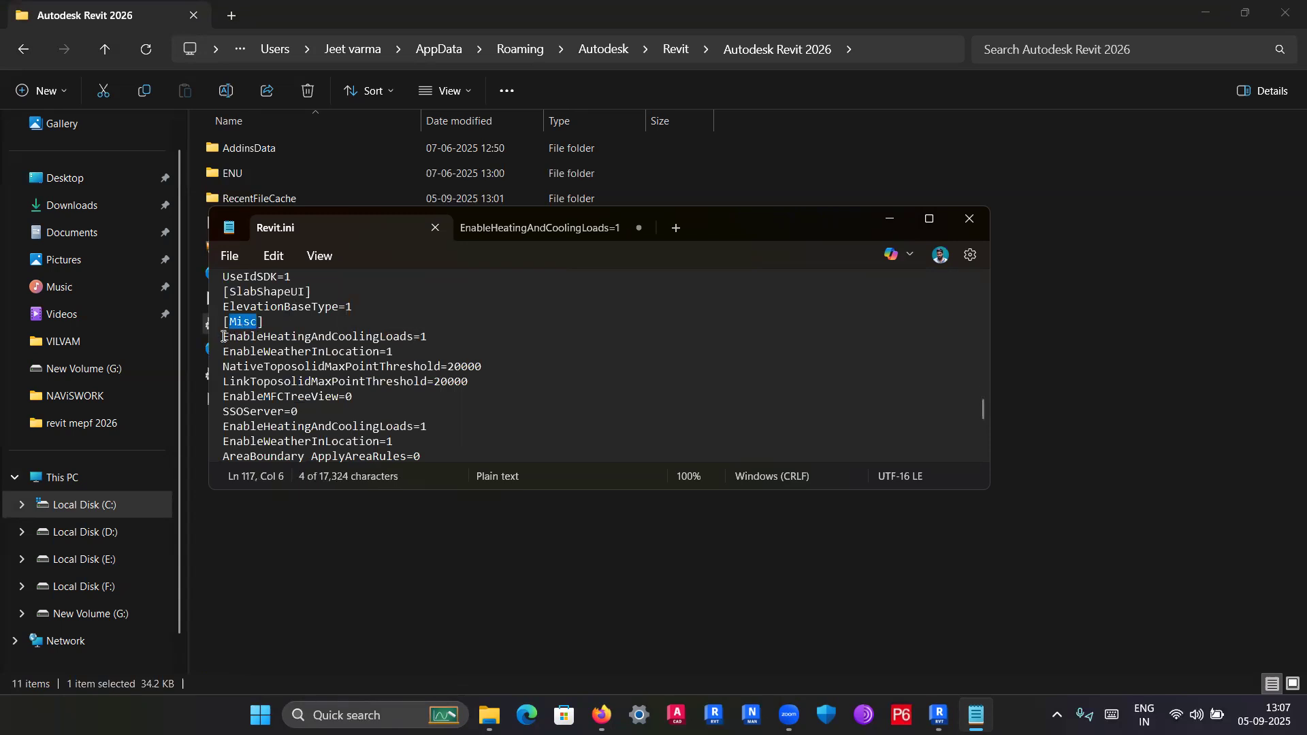
{"action": "left_click_drag", "start_coordinate": [224, 336], "coordinate": [445, 346]}
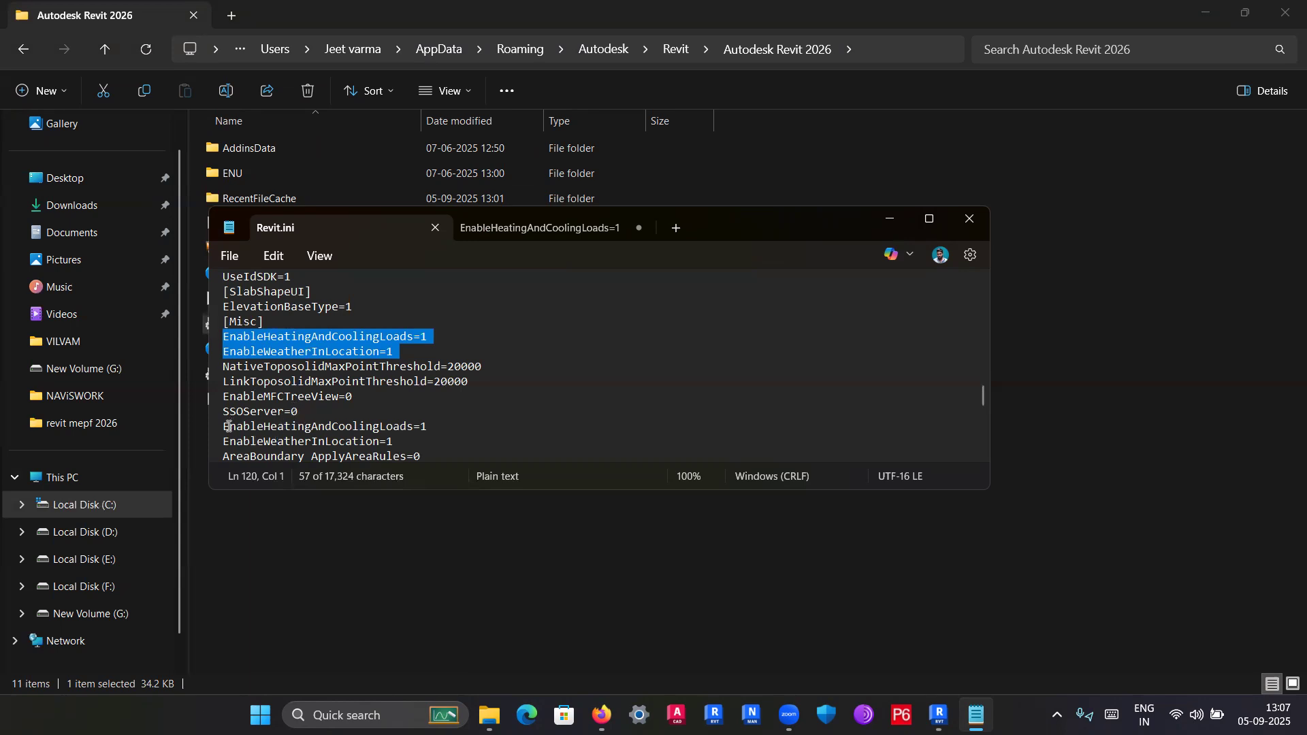
{"action": "left_click_drag", "start_coordinate": [229, 426], "coordinate": [432, 437]}
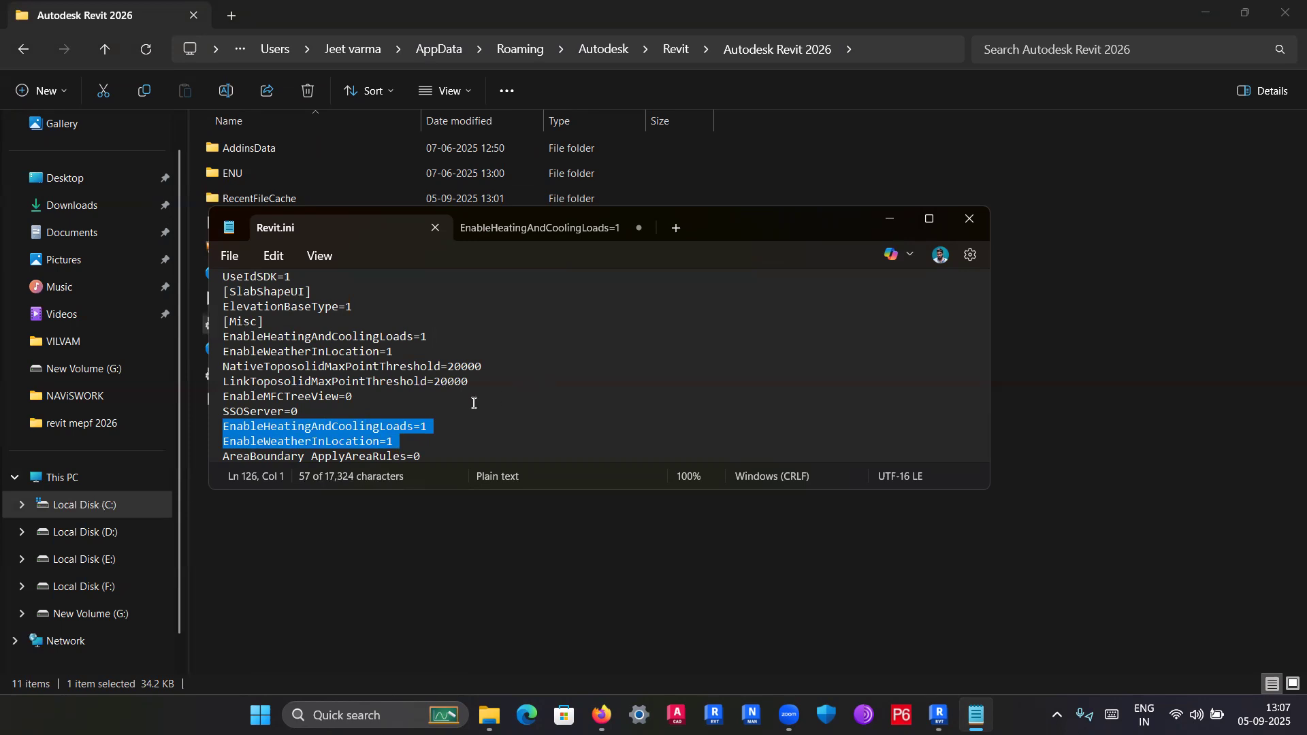
Close Revit.ini and the folder window, and switch back to the 2ND F floor plan in Revit.
{"action": "left_click", "coordinate": [225, 256]}
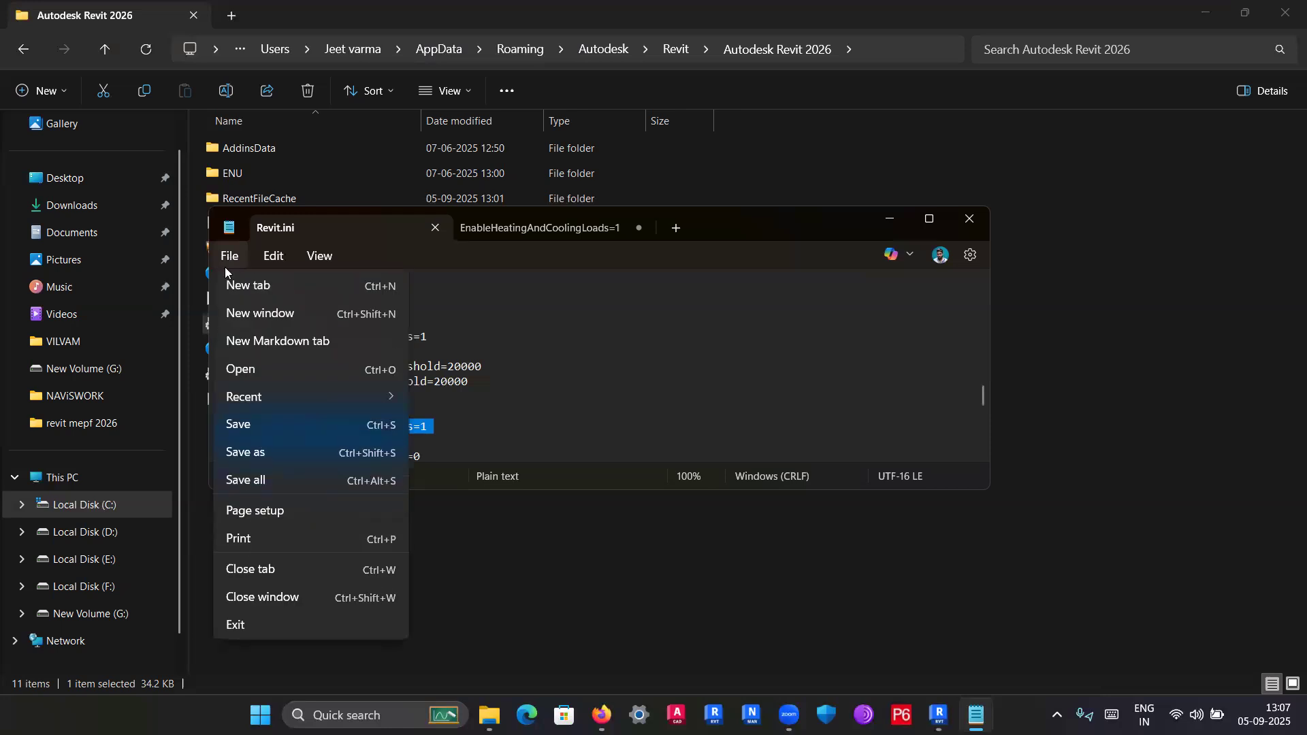
{"action": "left_click", "coordinate": [967, 222]}
{"action": "left_click", "coordinate": [970, 217]}
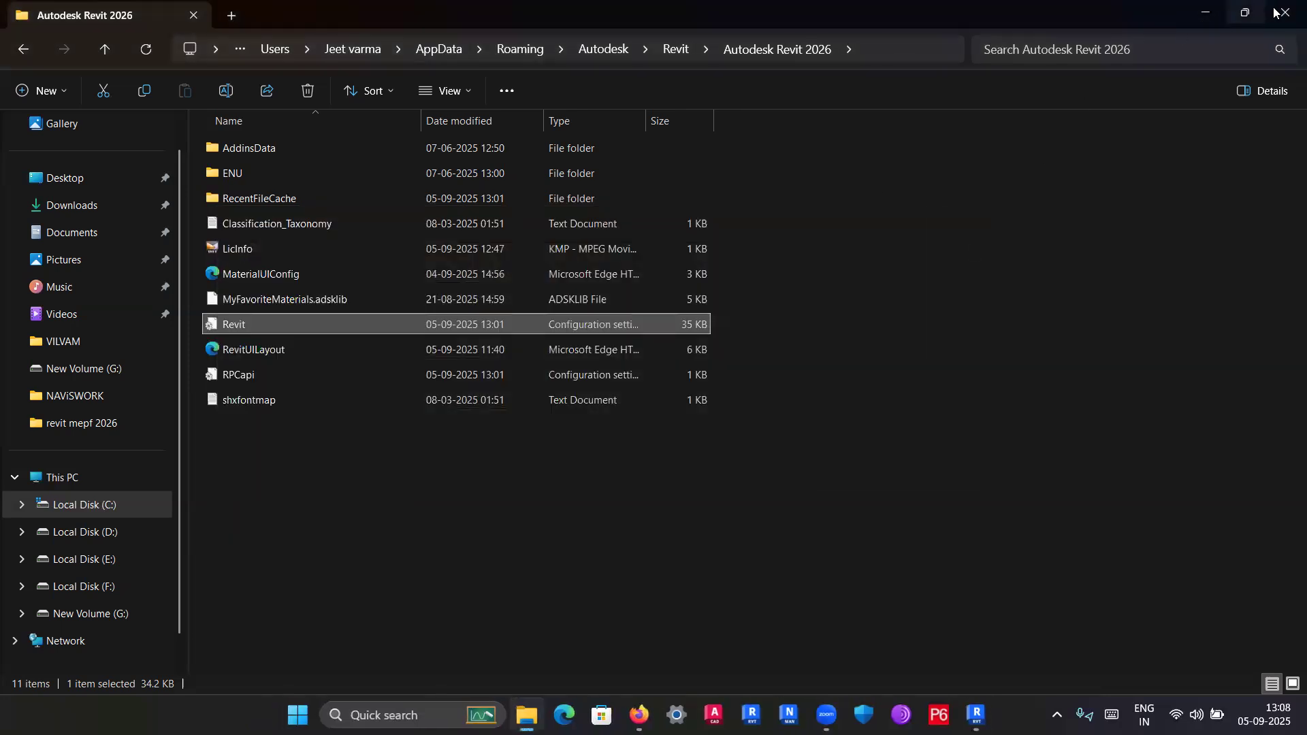
{"action": "left_click", "coordinate": [1275, 12]}
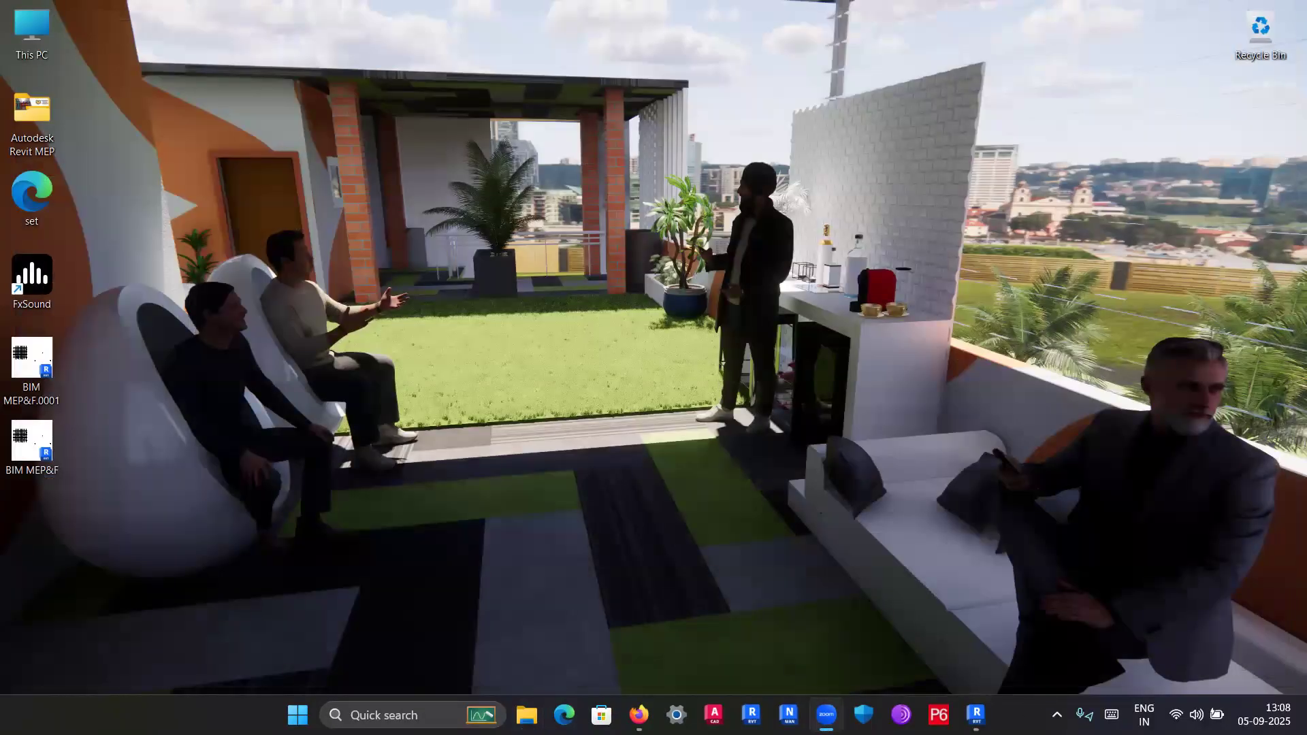
{"action": "left_click", "coordinate": [976, 715]}
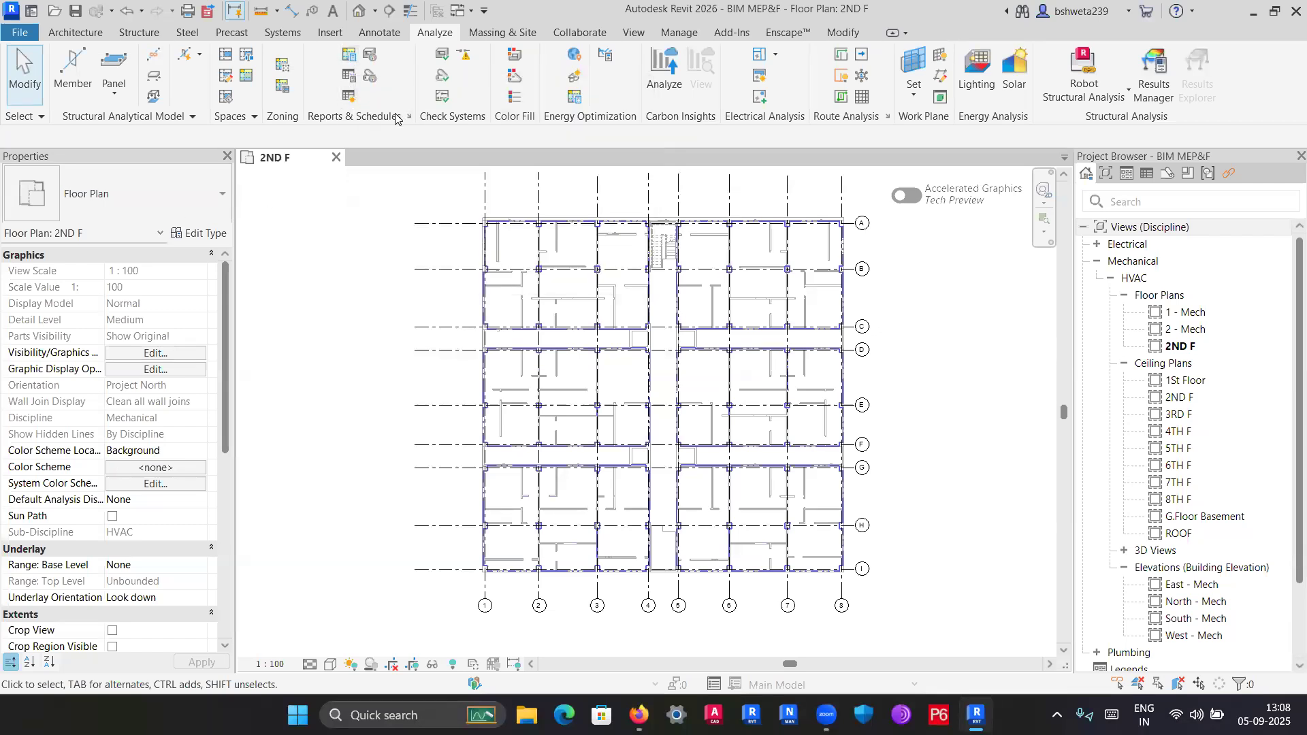
Open the Heating and Cooling Loads analysis, orbit its 3D building preview and review the zones listed under Building Model.
{"action": "left_click", "coordinate": [350, 54]}
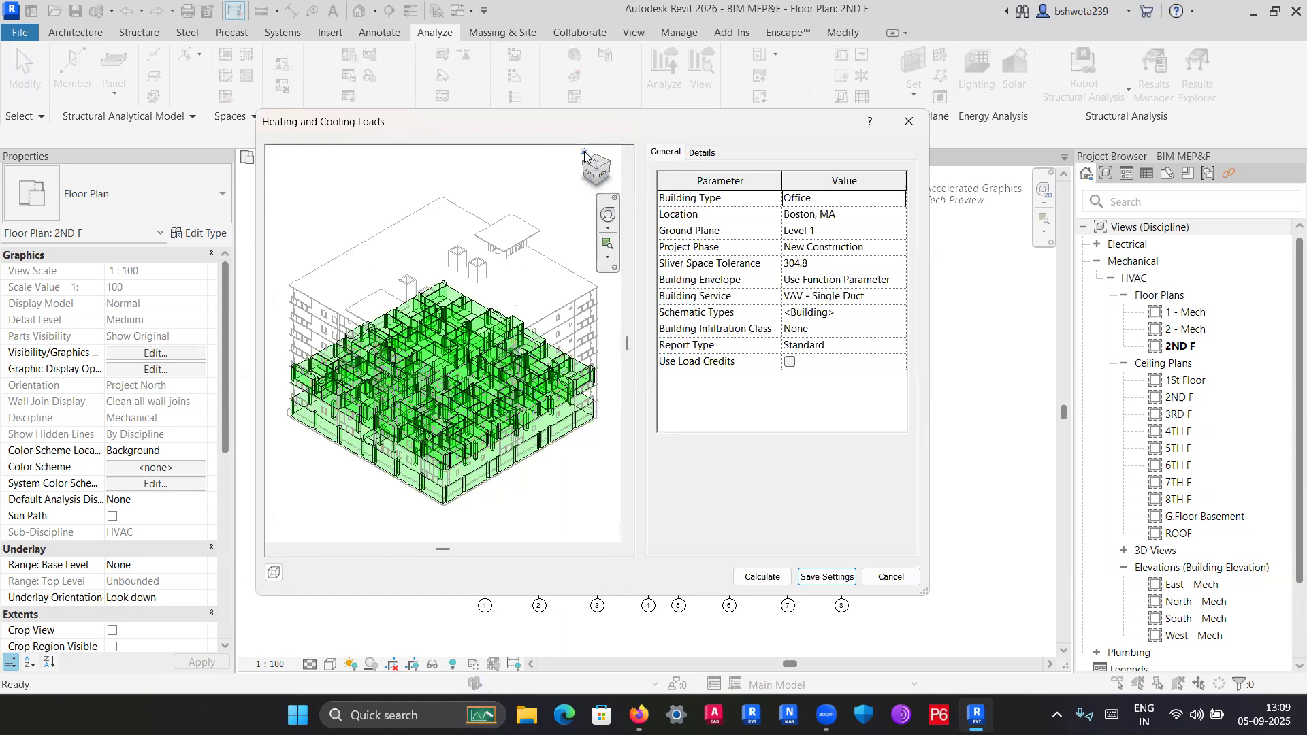
{"action": "left_click", "coordinate": [584, 153]}
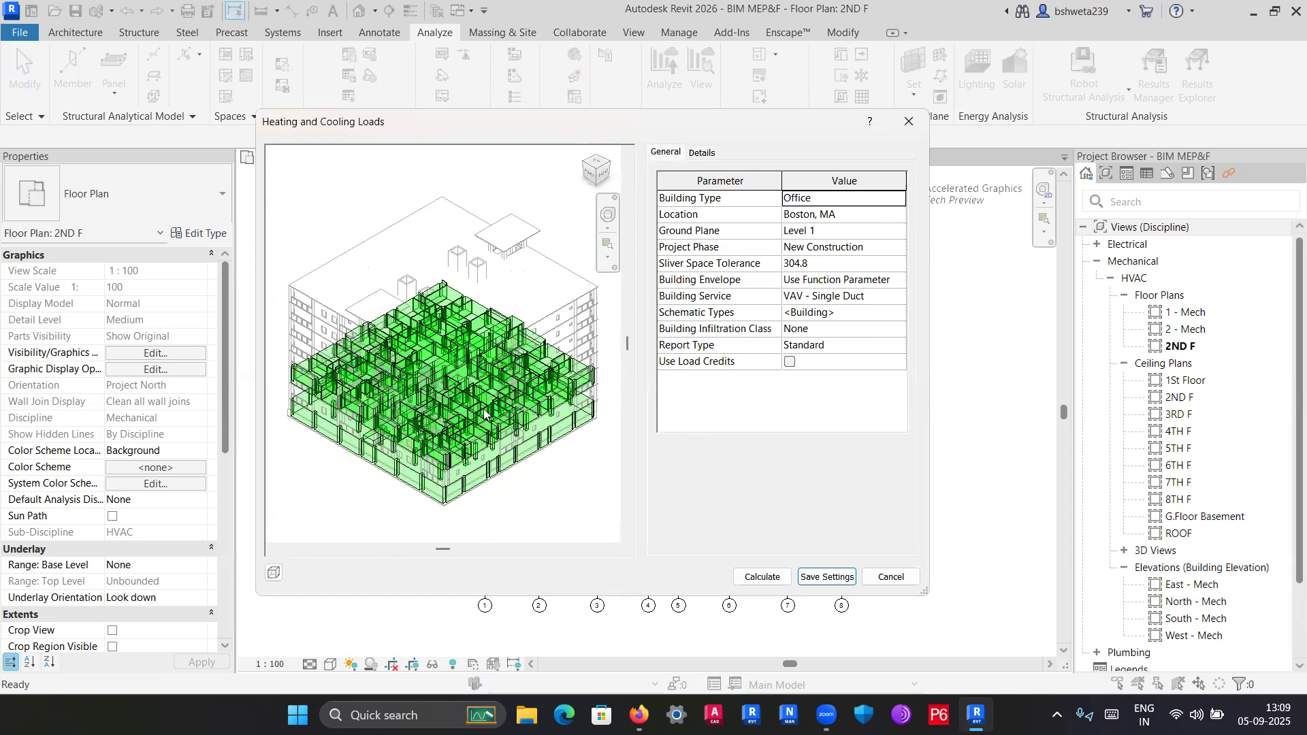
{"action": "left_click_drag", "start_coordinate": [499, 435], "coordinate": [403, 383]}
{"action": "left_click_drag", "start_coordinate": [481, 395], "coordinate": [302, 436]}
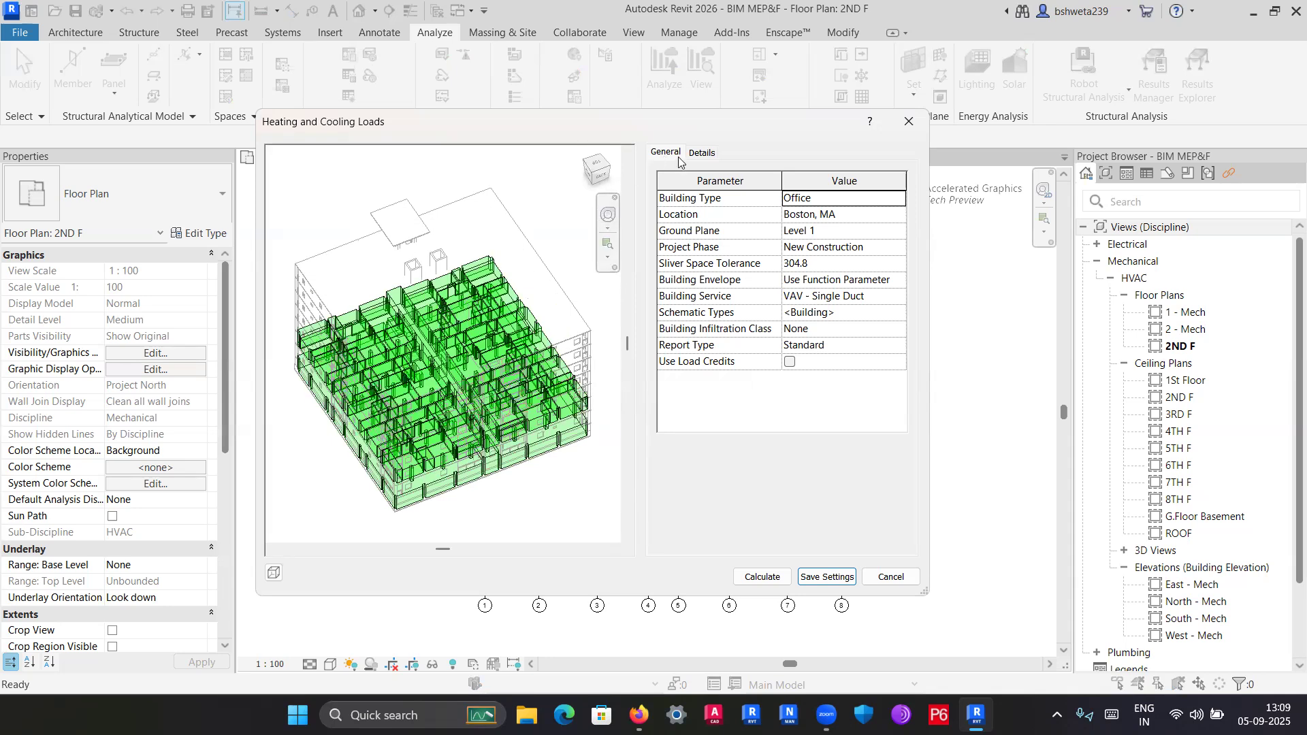
{"action": "left_click", "coordinate": [708, 156]}
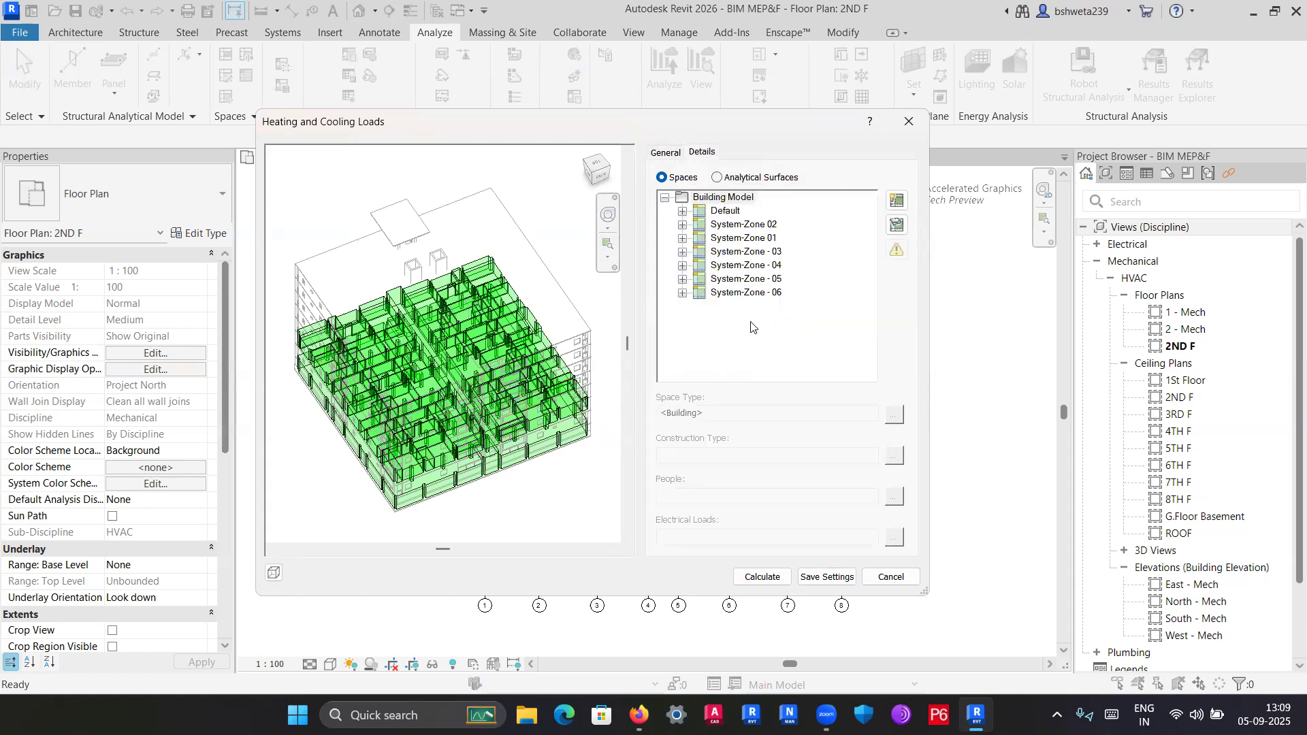
{"action": "left_click", "coordinate": [664, 152]}
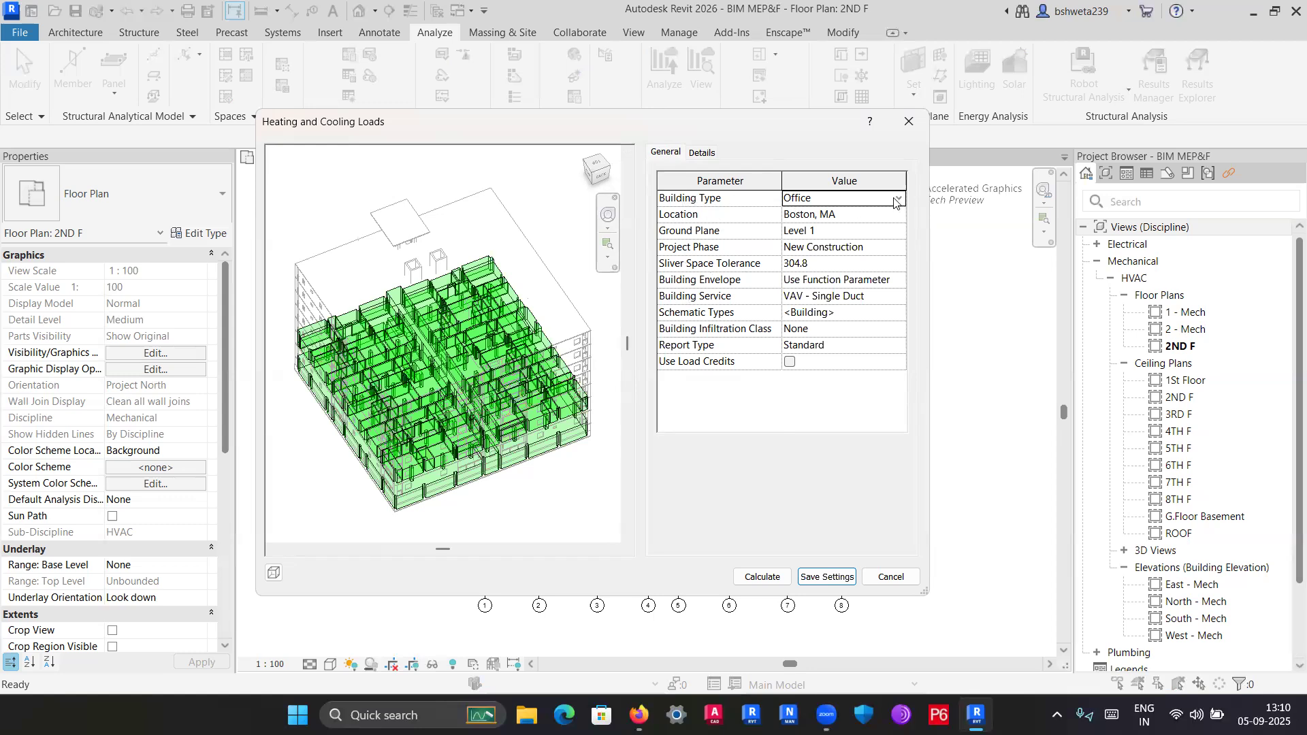
Look through the available building types and set the Building Type to Multi Family.
{"action": "left_click", "coordinate": [896, 199]}
{"action": "scroll", "coordinate": [834, 254], "scroll_direction": "up", "scroll_amount": 3}
{"action": "scroll", "coordinate": [834, 252], "scroll_direction": "up", "scroll_amount": 4}
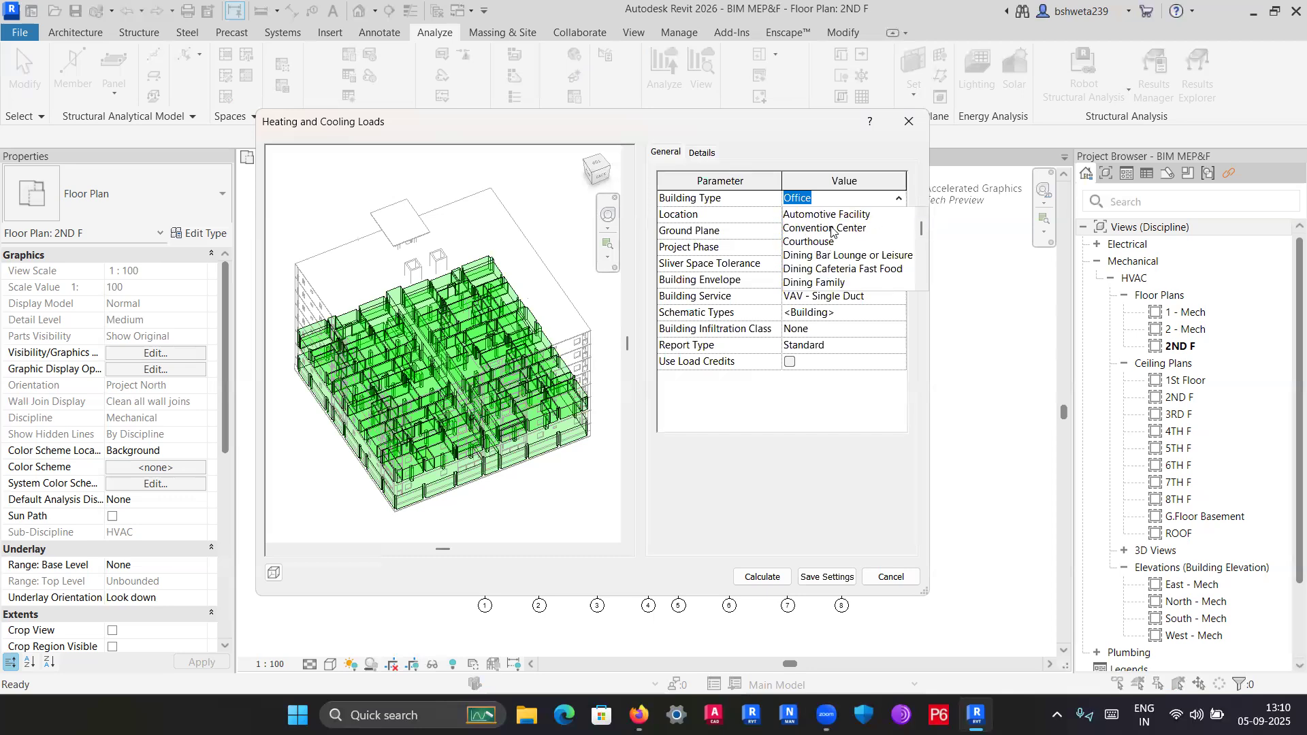
{"action": "scroll", "coordinate": [829, 235], "scroll_direction": "down", "scroll_amount": 1}
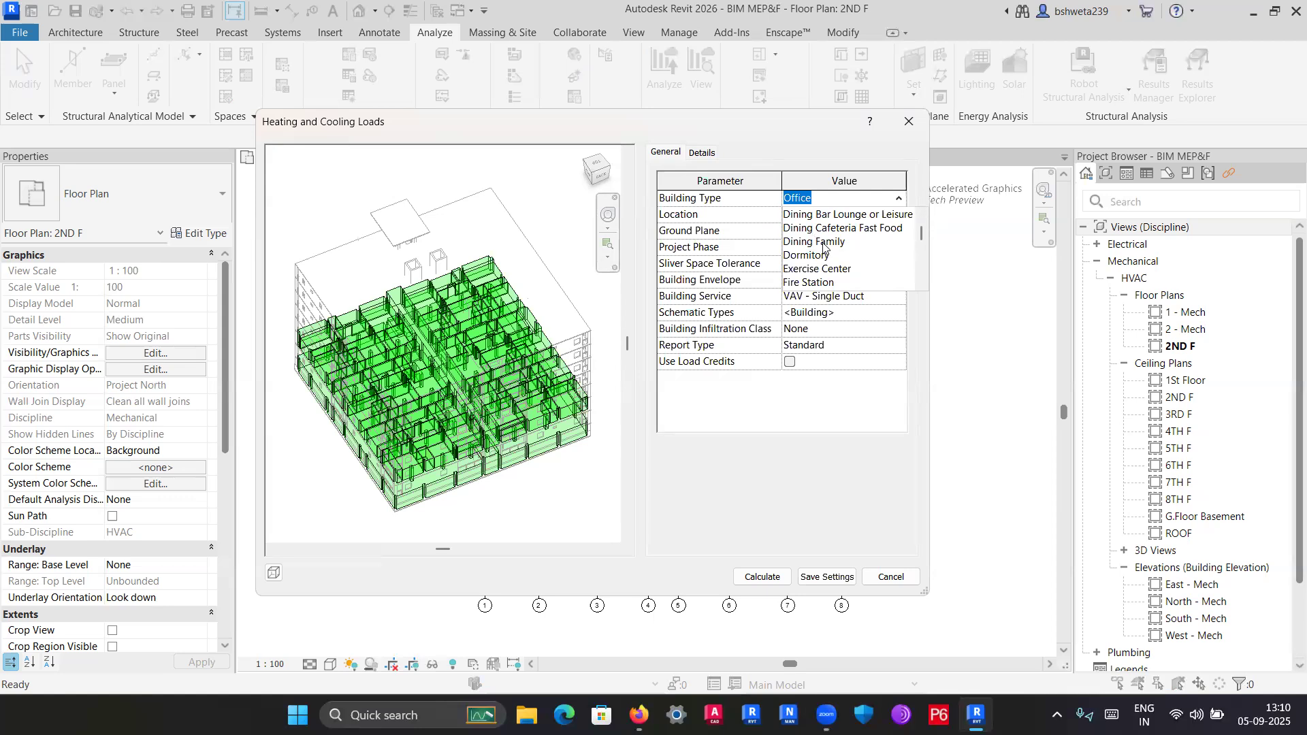
{"action": "scroll", "coordinate": [819, 249], "scroll_direction": "down", "scroll_amount": 1}
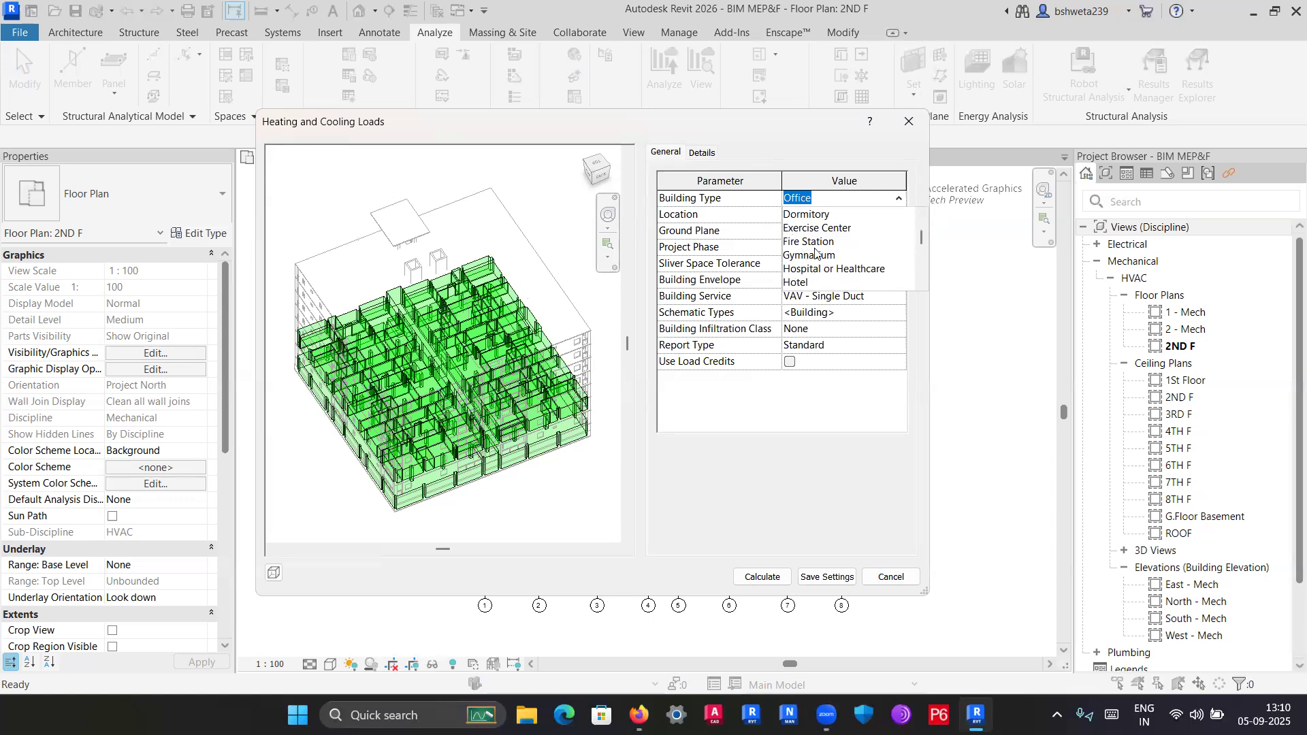
{"action": "scroll", "coordinate": [816, 255], "scroll_direction": "down", "scroll_amount": 2}
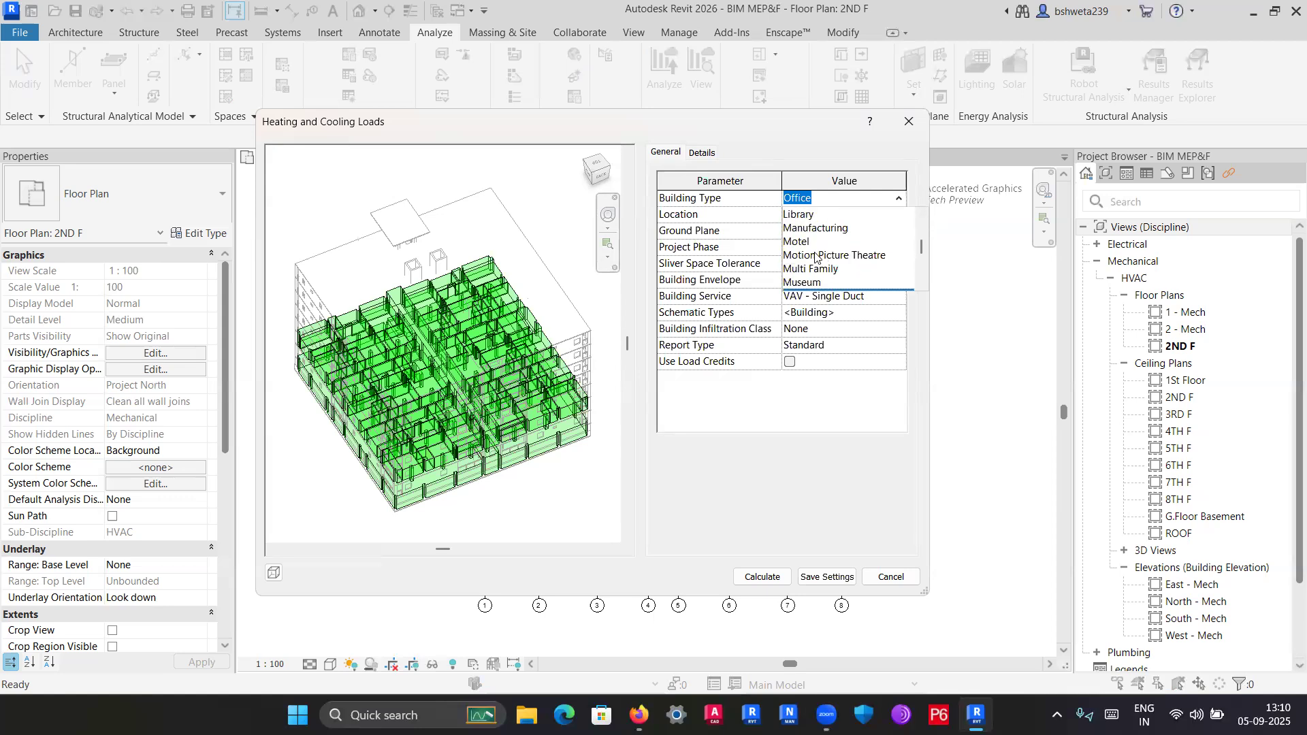
{"action": "scroll", "coordinate": [817, 255], "scroll_direction": "down", "scroll_amount": 1}
{"action": "scroll", "coordinate": [825, 260], "scroll_direction": "down", "scroll_amount": 1}
{"action": "scroll", "coordinate": [823, 252], "scroll_direction": "up", "scroll_amount": 1}
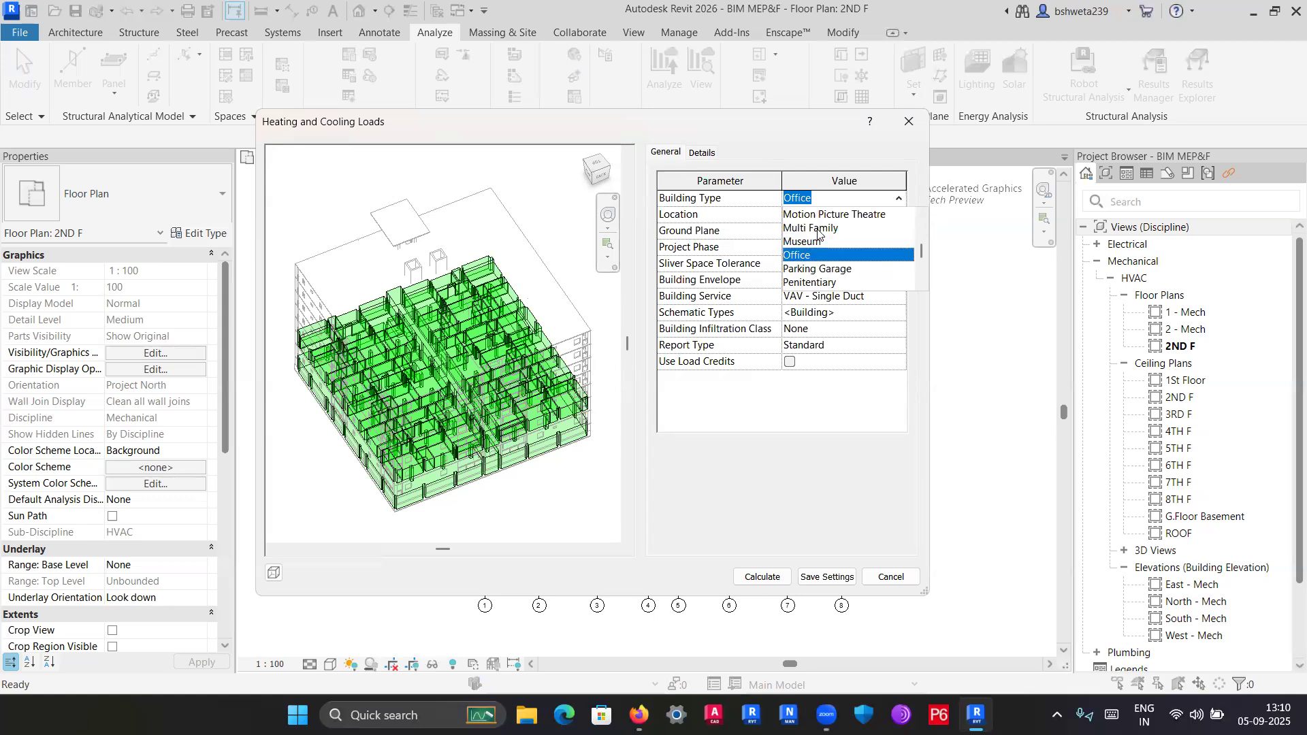
{"action": "scroll", "coordinate": [813, 242], "scroll_direction": "down", "scroll_amount": 2}
{"action": "scroll", "coordinate": [820, 252], "scroll_direction": "down", "scroll_amount": 2}
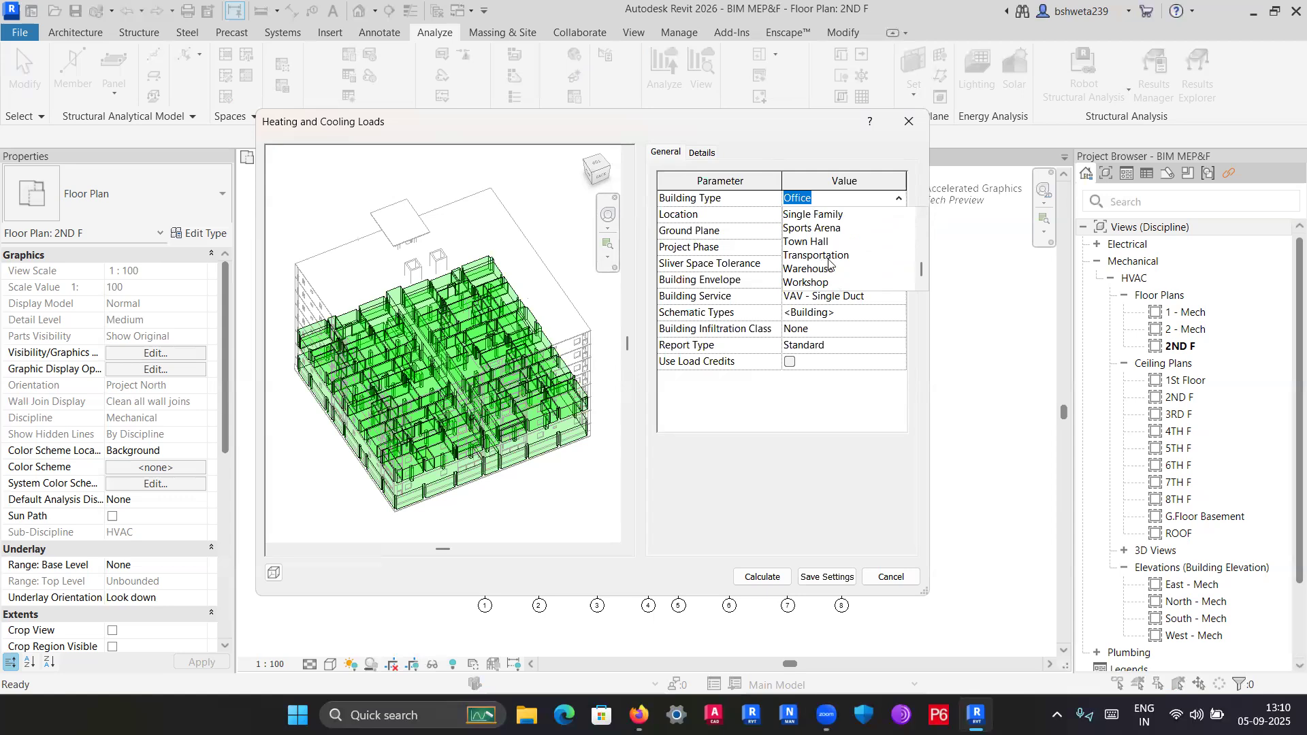
{"action": "scroll", "coordinate": [823, 234], "scroll_direction": "up", "scroll_amount": 1}
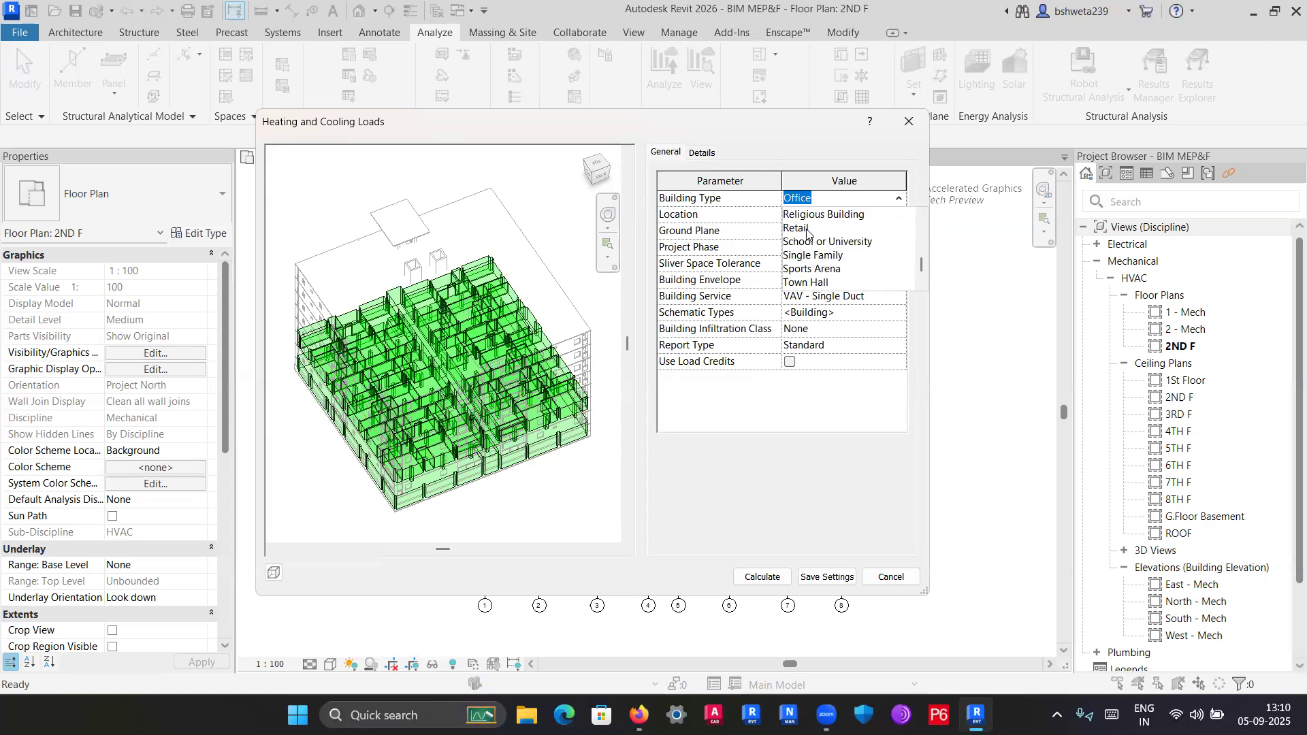
{"action": "scroll", "coordinate": [823, 238], "scroll_direction": "up", "scroll_amount": 1}
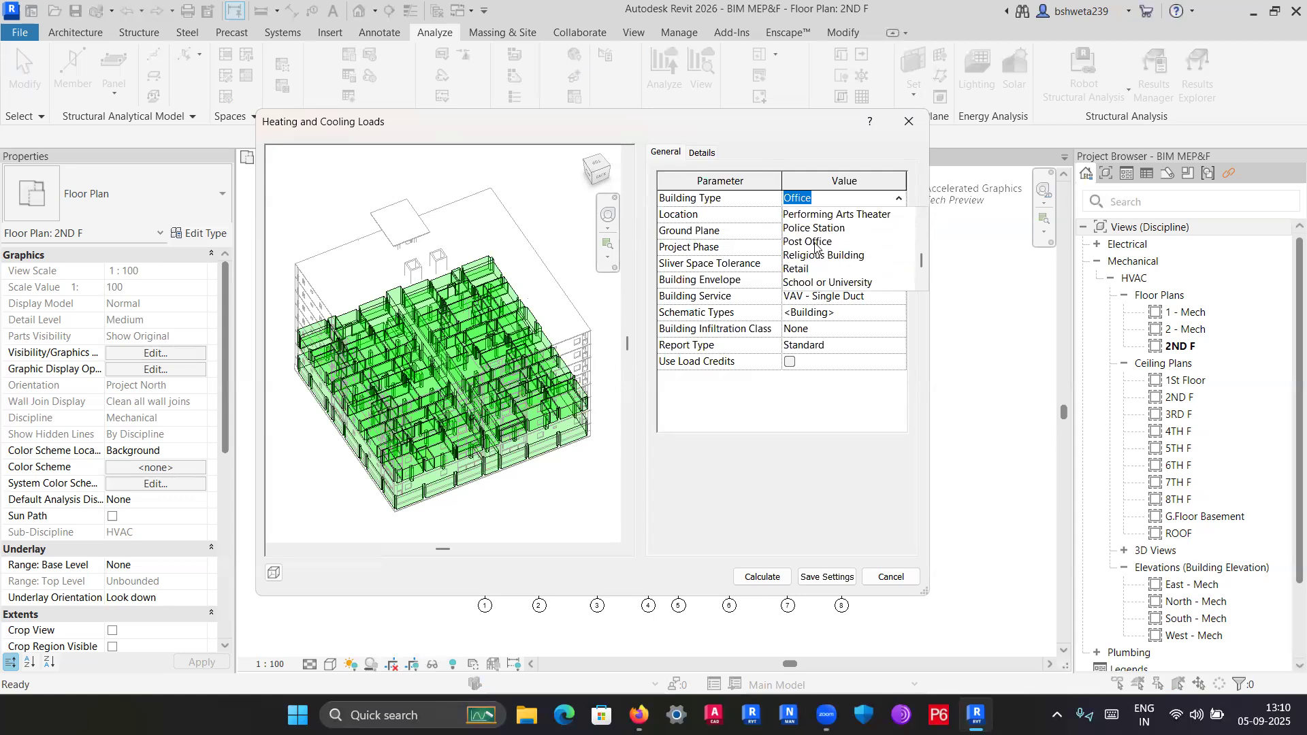
{"action": "scroll", "coordinate": [829, 234], "scroll_direction": "up", "scroll_amount": 1}
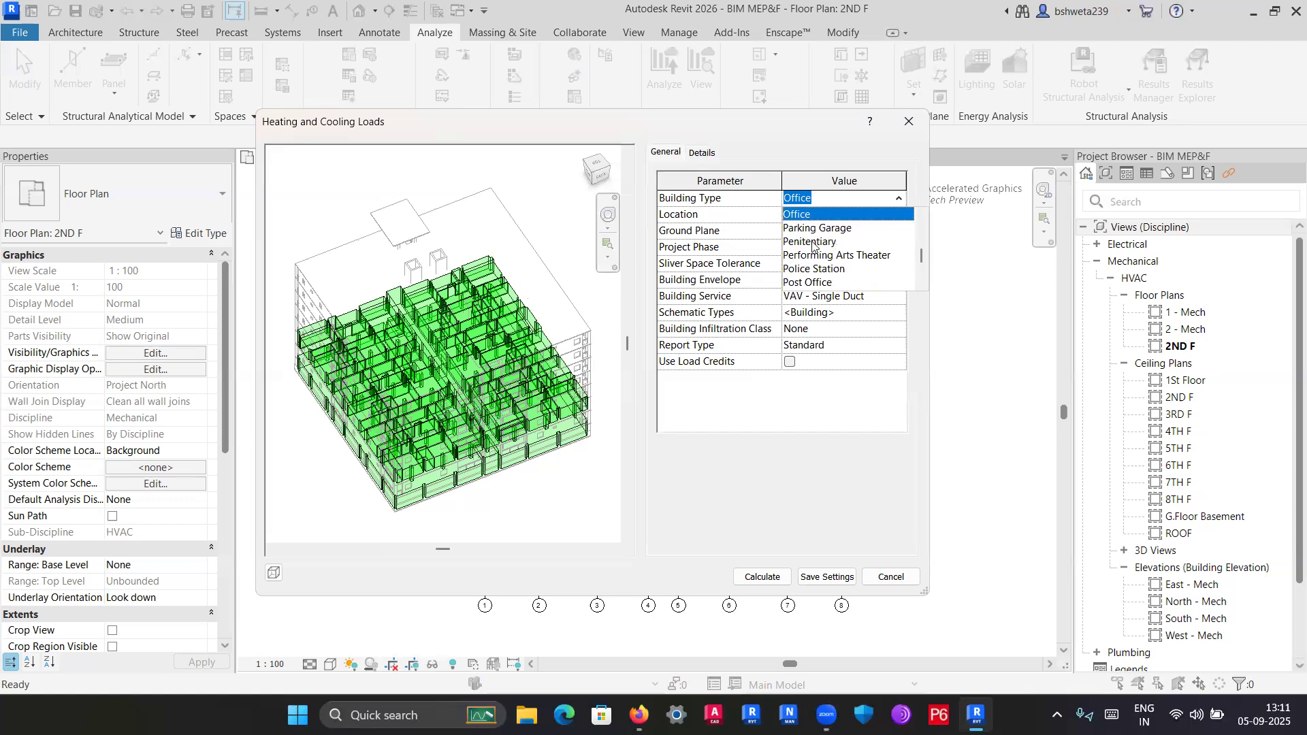
{"action": "scroll", "coordinate": [827, 248], "scroll_direction": "up", "scroll_amount": 1}
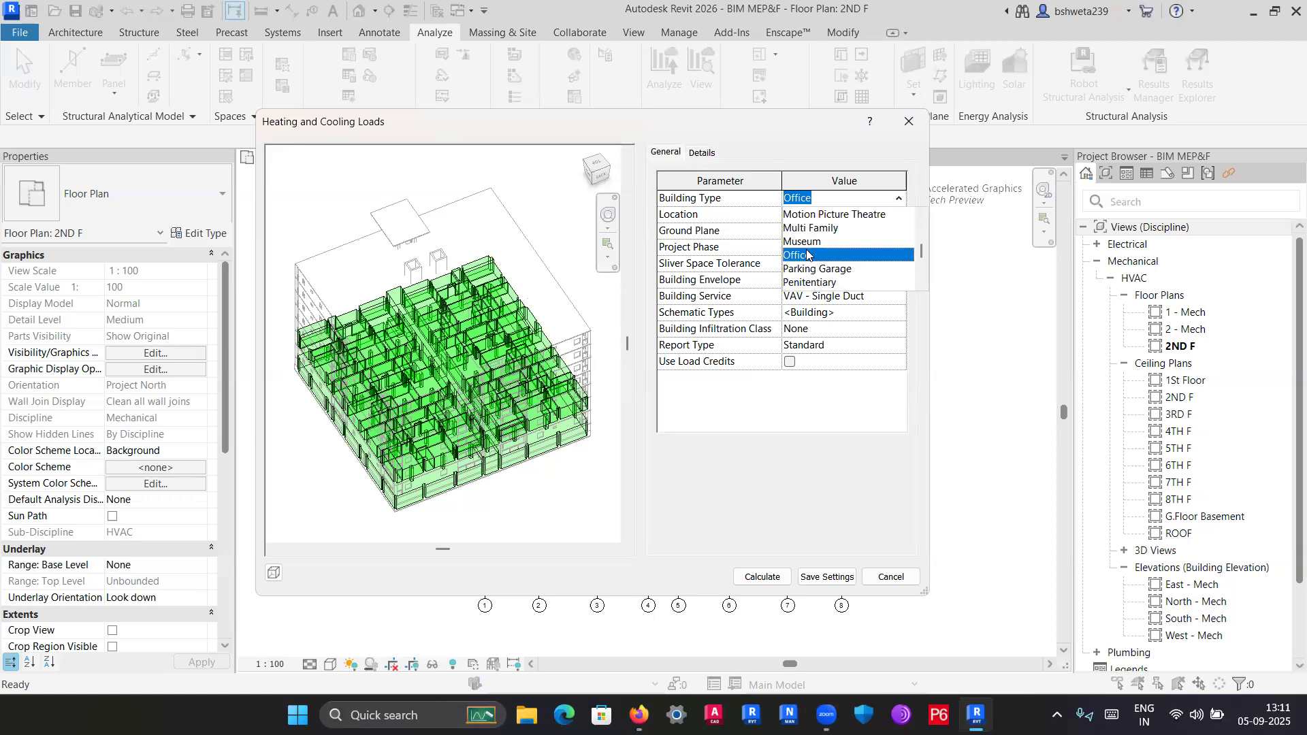
{"action": "scroll", "coordinate": [818, 242], "scroll_direction": "up", "scroll_amount": 1}
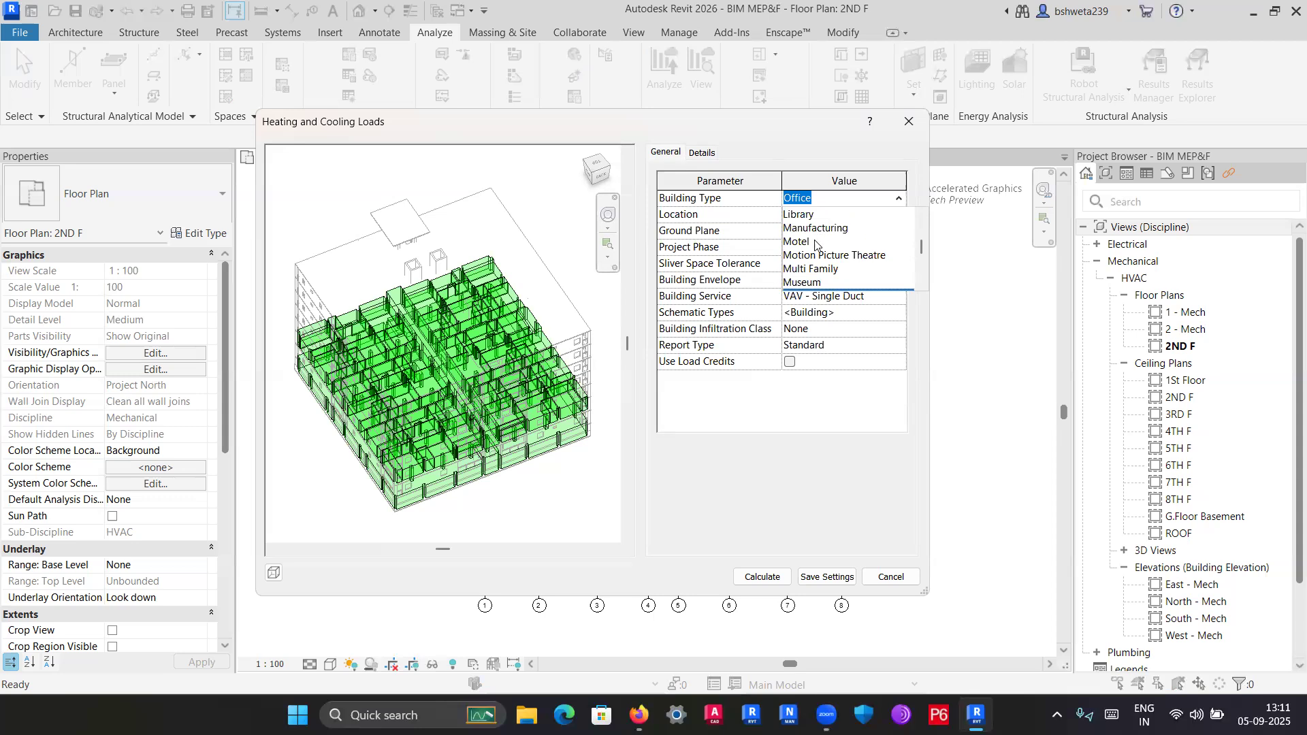
{"action": "scroll", "coordinate": [818, 242], "scroll_direction": "up", "scroll_amount": 1}
{"action": "scroll", "coordinate": [812, 245], "scroll_direction": "up", "scroll_amount": 1}
{"action": "scroll", "coordinate": [809, 245], "scroll_direction": "up", "scroll_amount": 2}
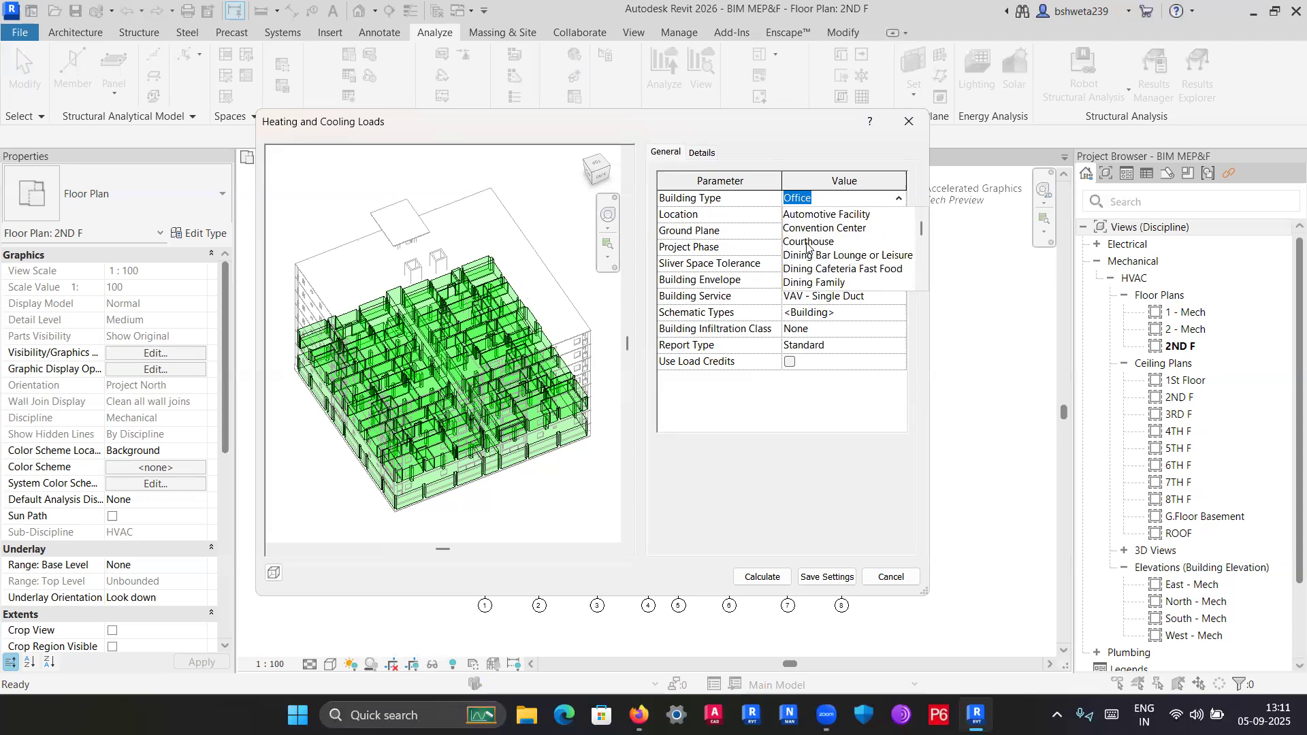
{"action": "scroll", "coordinate": [806, 251], "scroll_direction": "down", "scroll_amount": 3}
{"action": "scroll", "coordinate": [819, 269], "scroll_direction": "down", "scroll_amount": 1}
{"action": "left_click", "coordinate": [822, 279]}
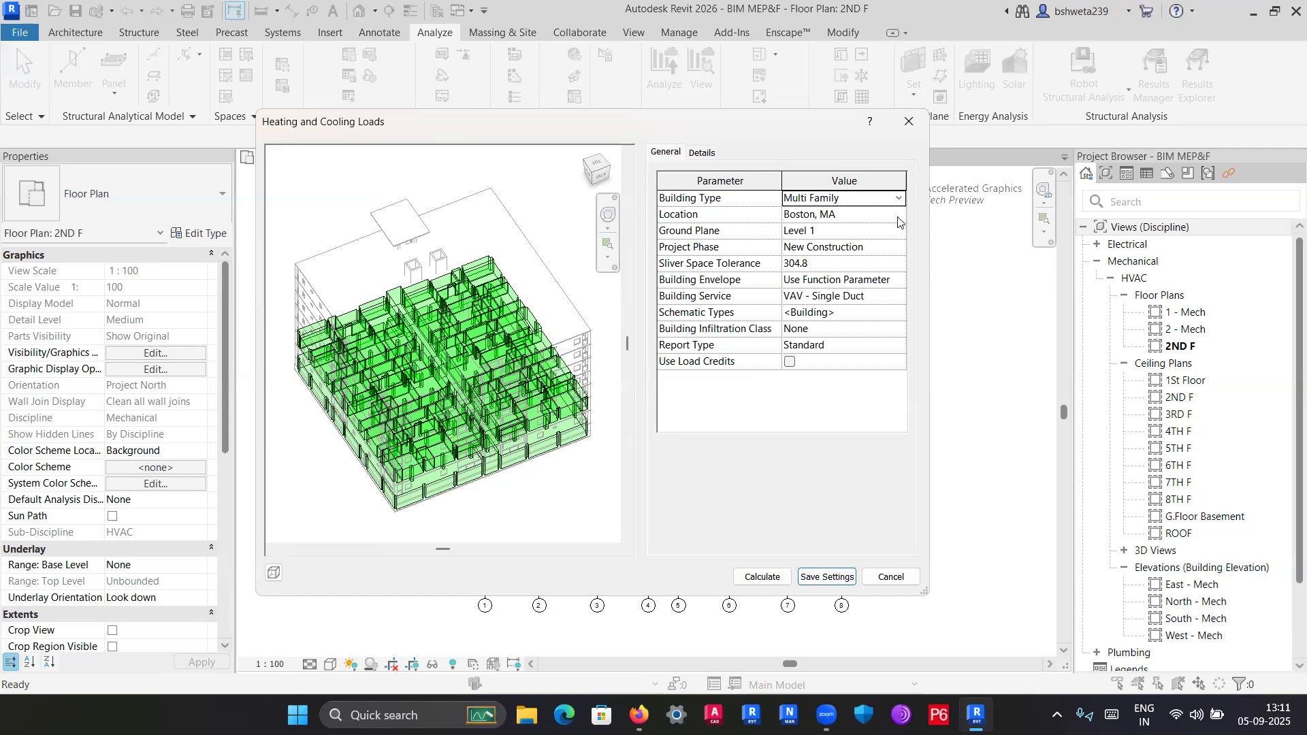
Open the Location and Site settings for the Location parameter and shift the dialog slightly aside.
{"action": "left_click", "coordinate": [898, 217]}
{"action": "left_click", "coordinate": [899, 215]}
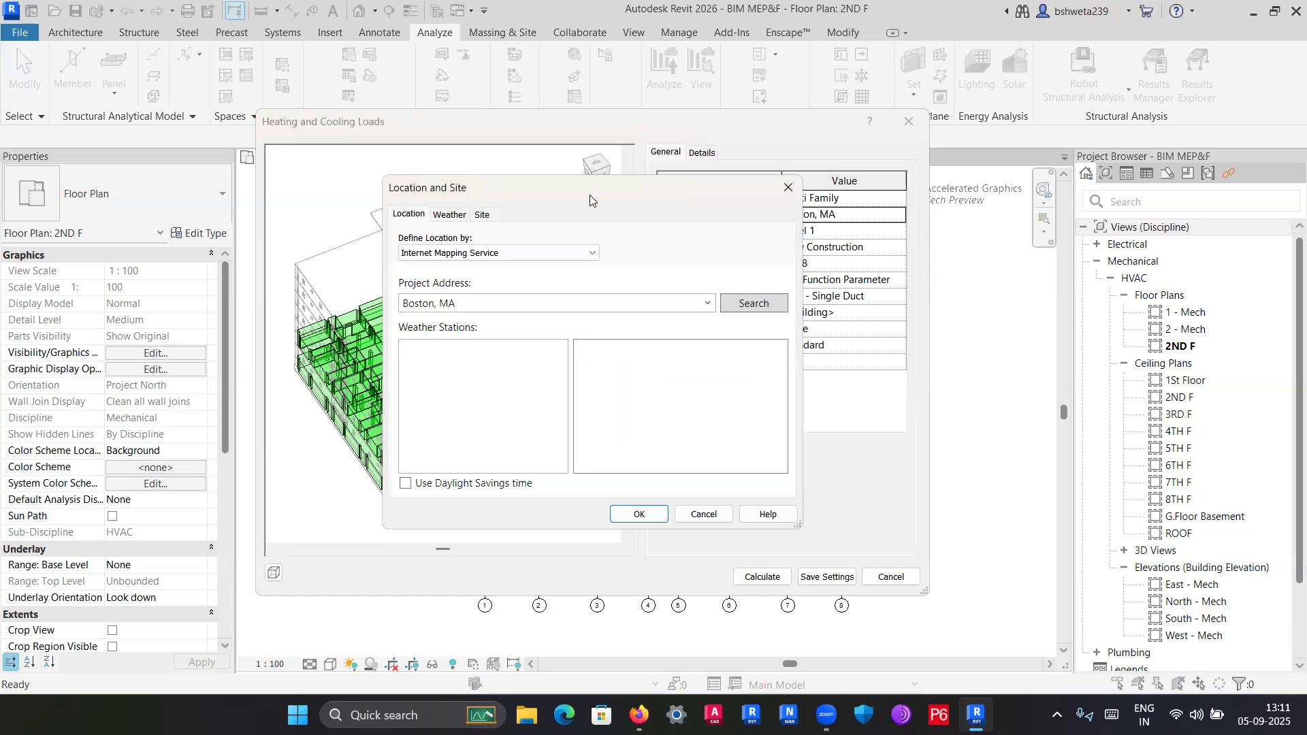
{"action": "left_click_drag", "start_coordinate": [437, 186], "coordinate": [422, 170]}
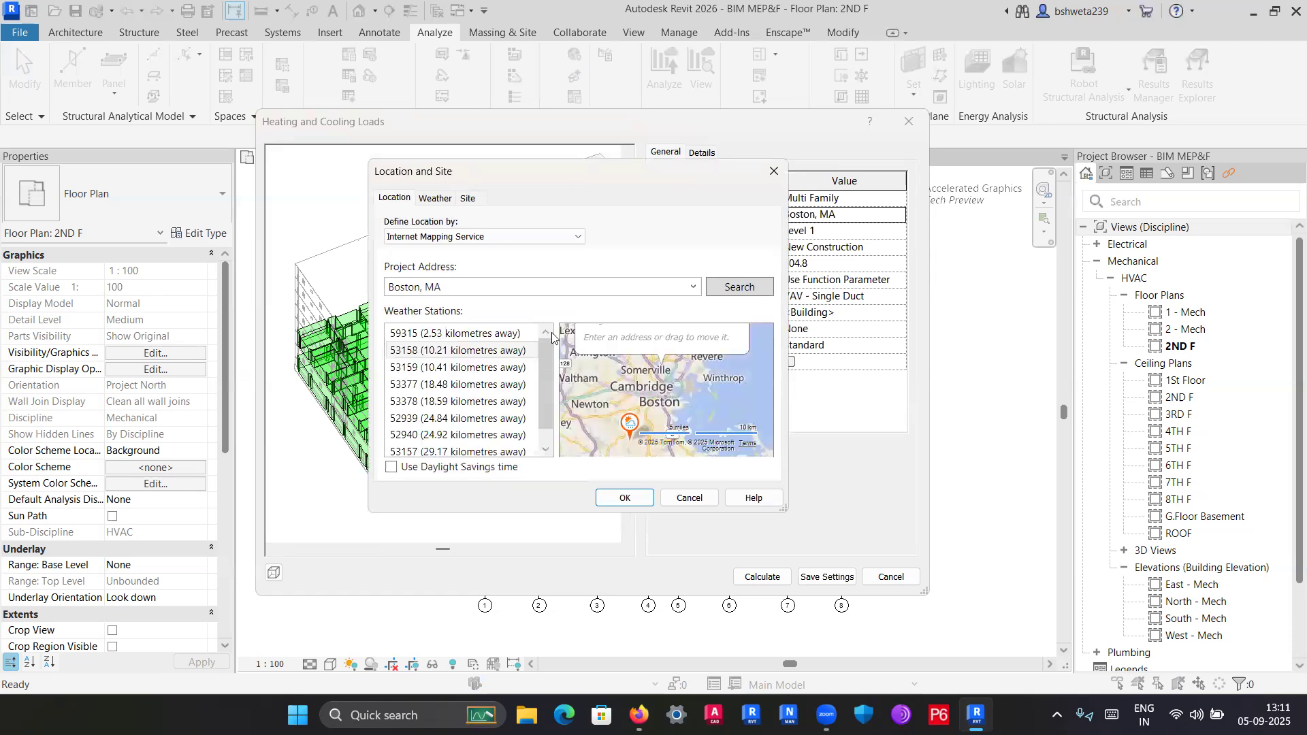
Compare the two ways of defining the location, ending with Default City List.
{"action": "left_click", "coordinate": [429, 237]}
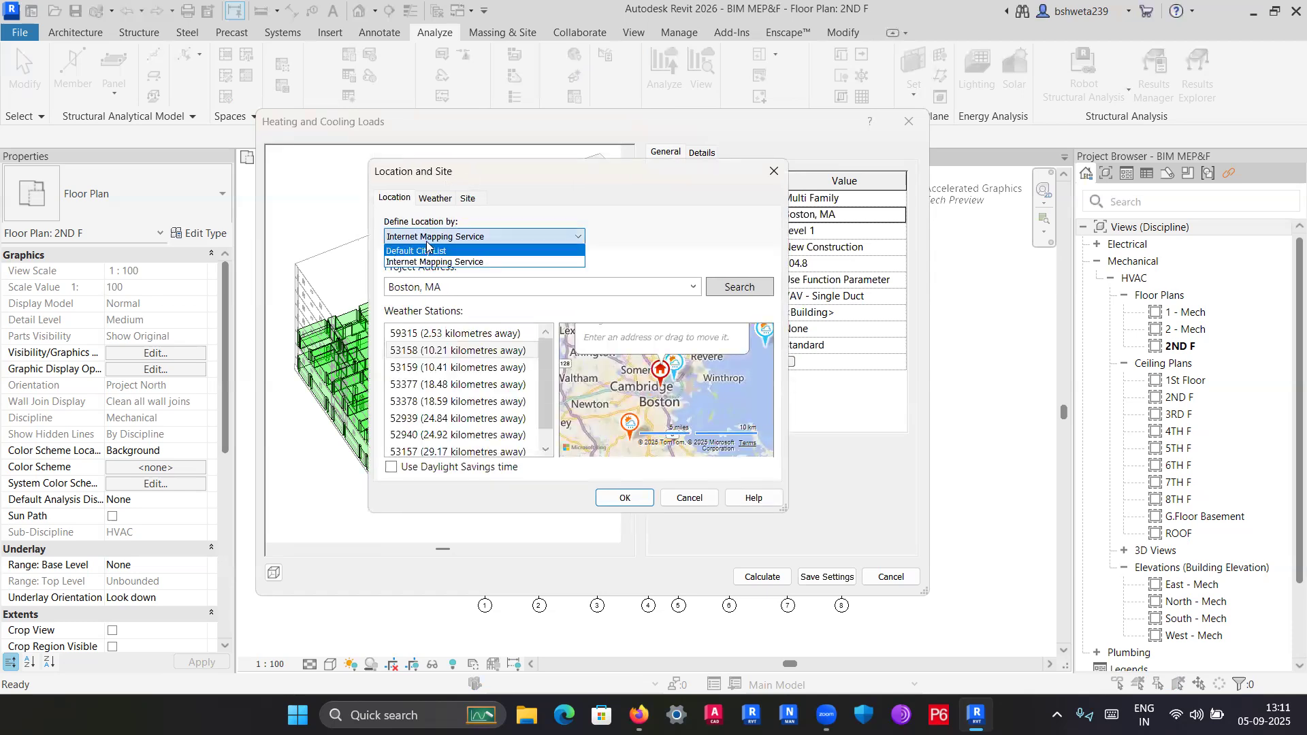
{"action": "left_click", "coordinate": [431, 252]}
{"action": "left_click", "coordinate": [433, 236]}
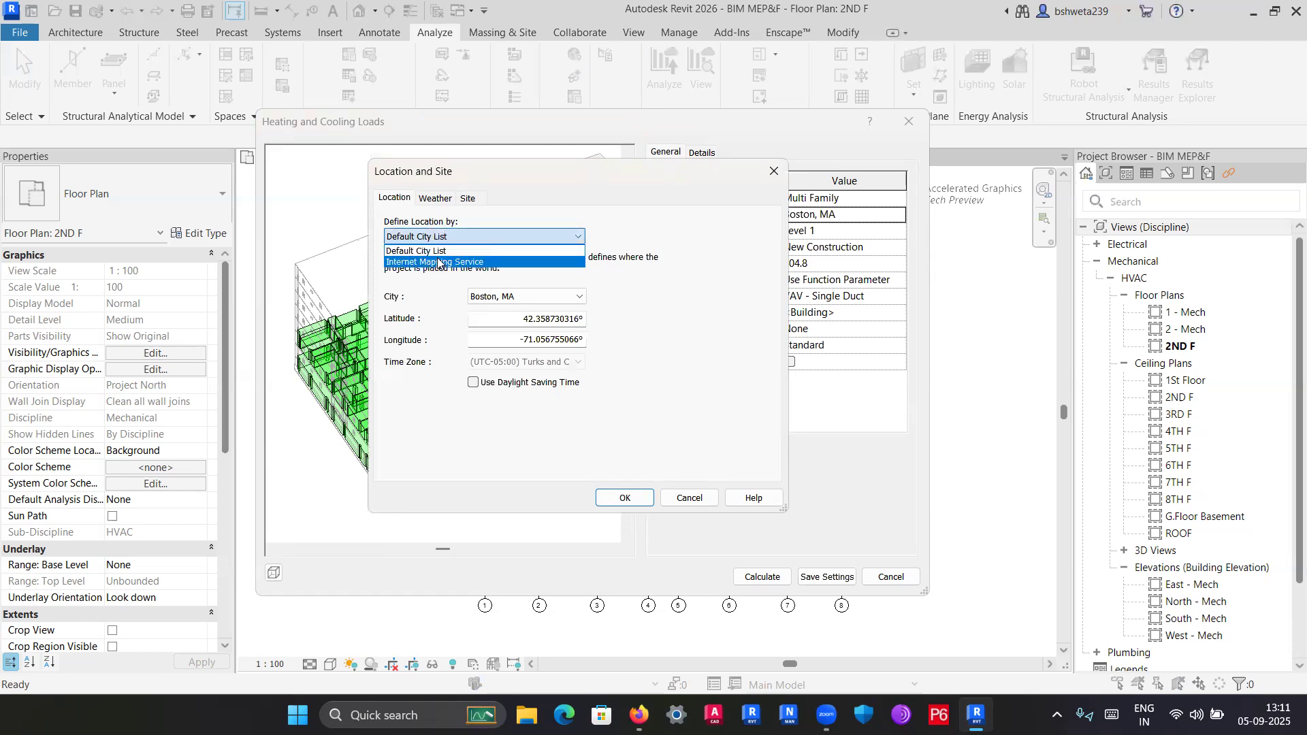
{"action": "left_click", "coordinate": [437, 263]}
{"action": "left_click", "coordinate": [472, 242]}
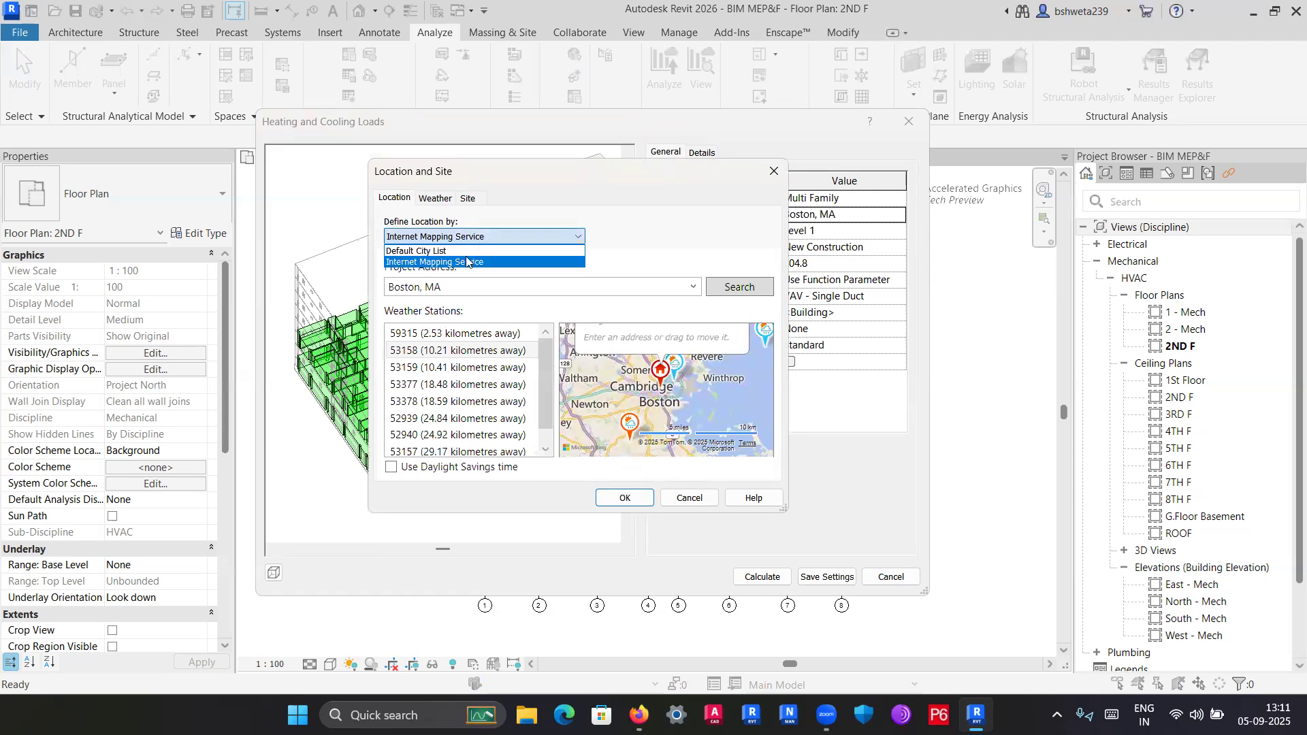
{"action": "left_click", "coordinate": [453, 252]}
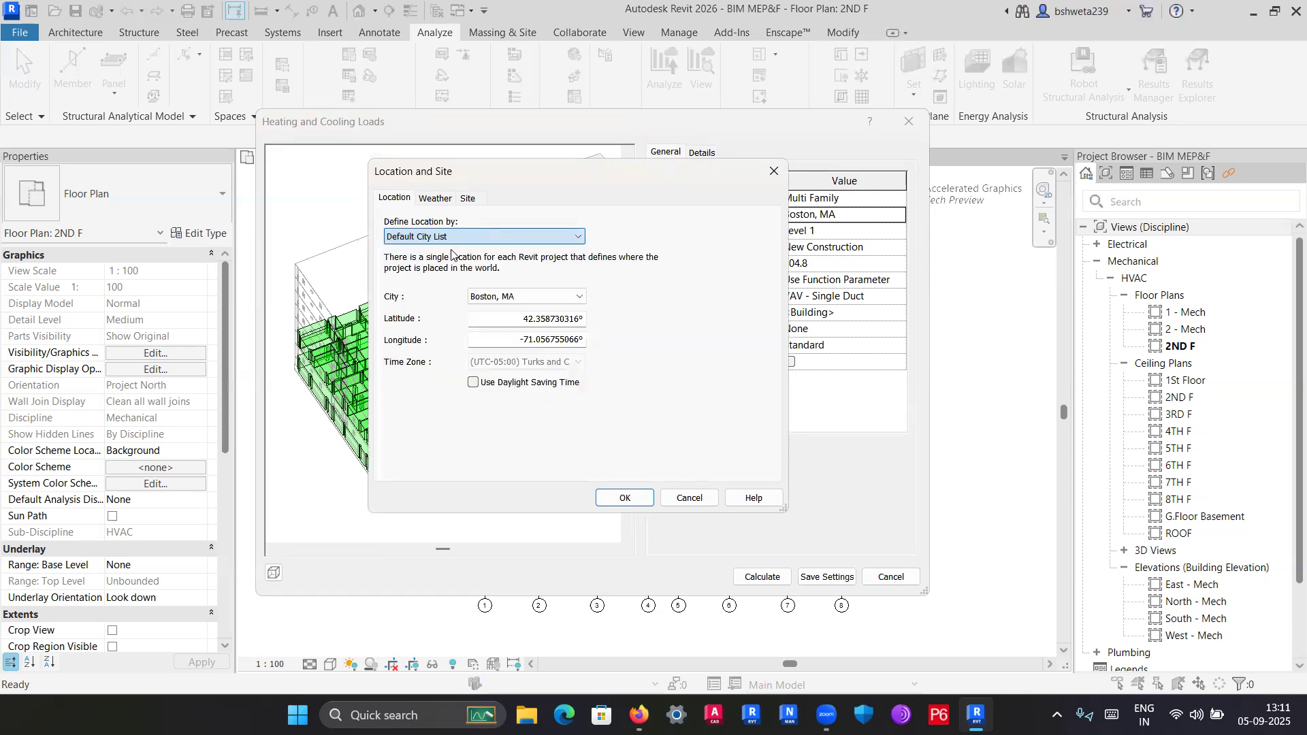
Choose Mumbai, India as the project city, then jump to the cities starting with "a".
{"action": "left_click", "coordinate": [525, 298]}
{"action": "type", "text": "mu"}
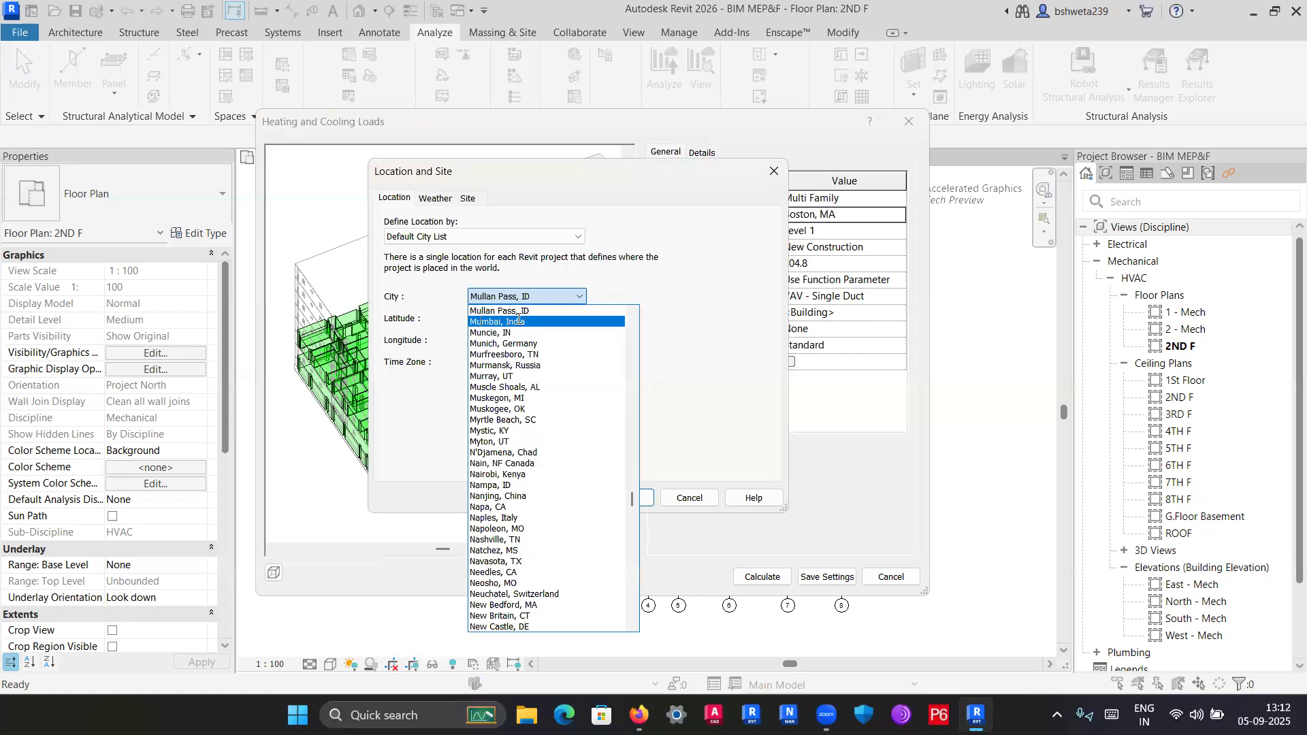
{"action": "left_click", "coordinate": [525, 324]}
{"action": "left_click", "coordinate": [544, 298]}
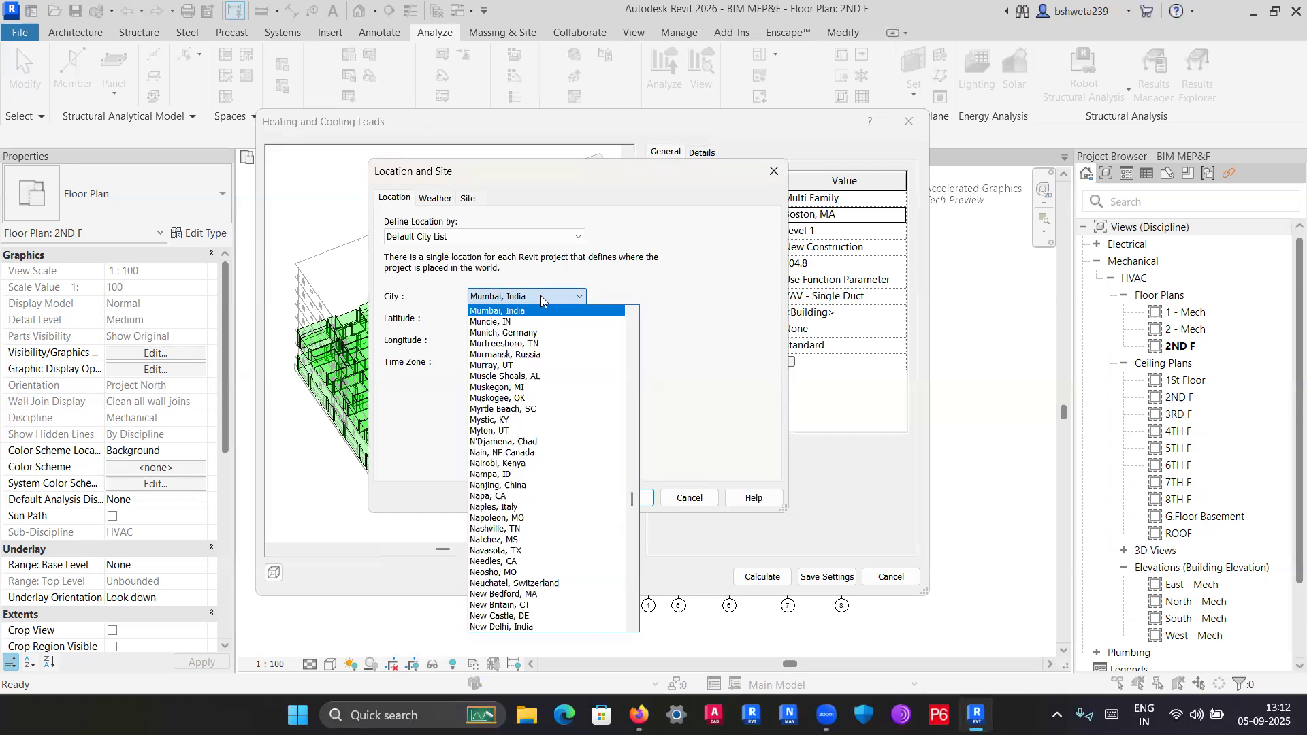
{"action": "type", "text": "a"}
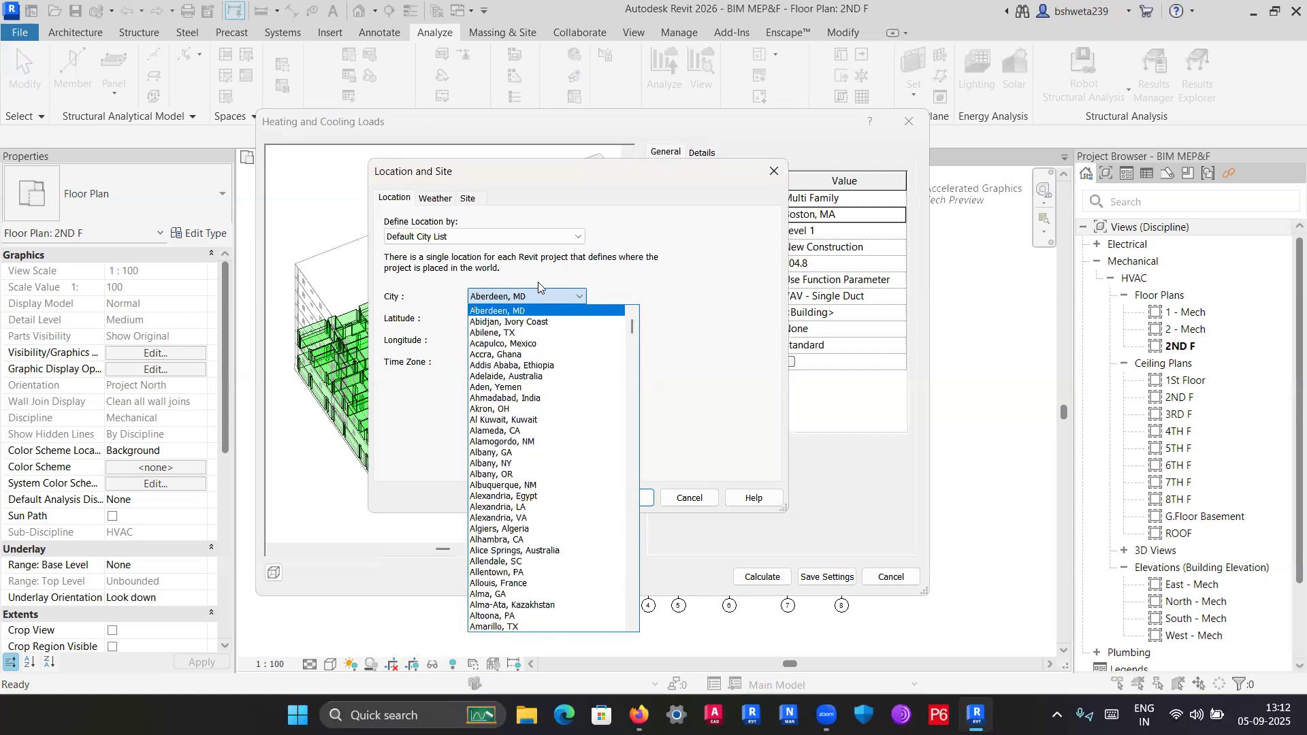
Switch the location definition back to Internet Mapping Service.
{"action": "left_click", "coordinate": [555, 238]}
{"action": "left_click", "coordinate": [550, 238]}
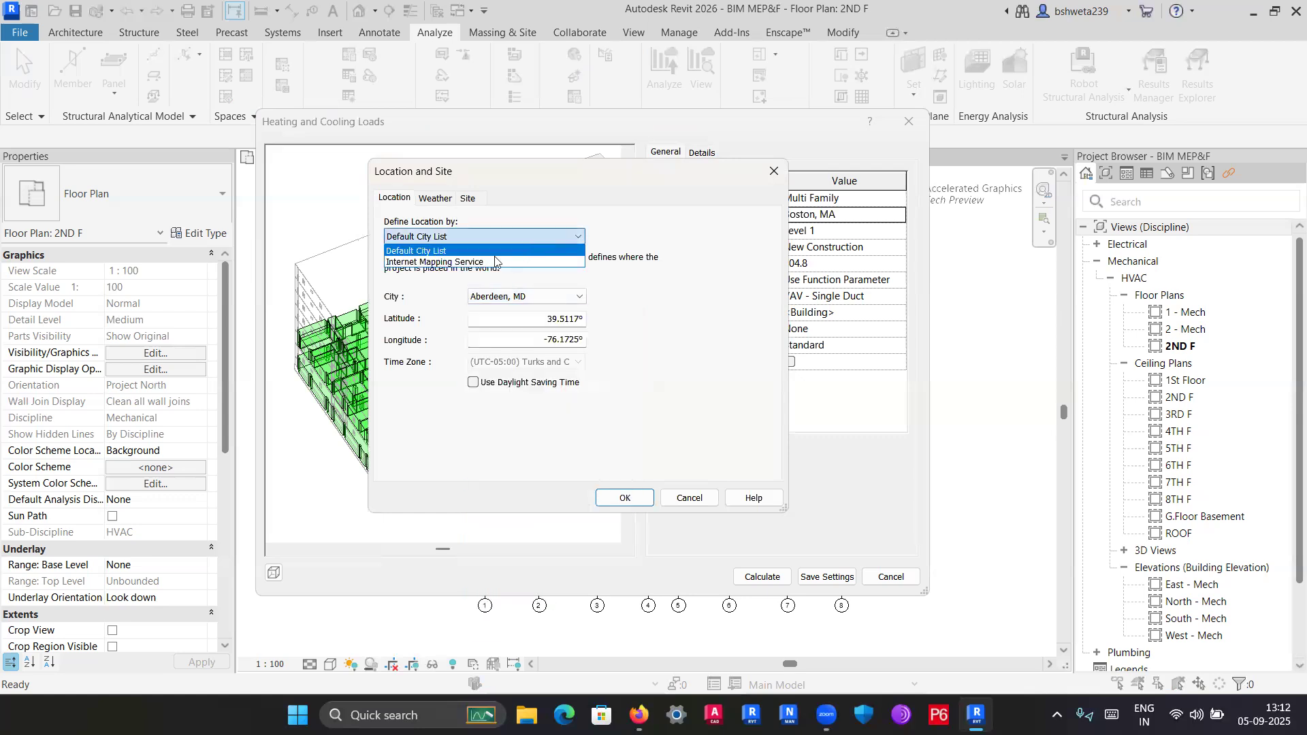
{"action": "left_click", "coordinate": [470, 263]}
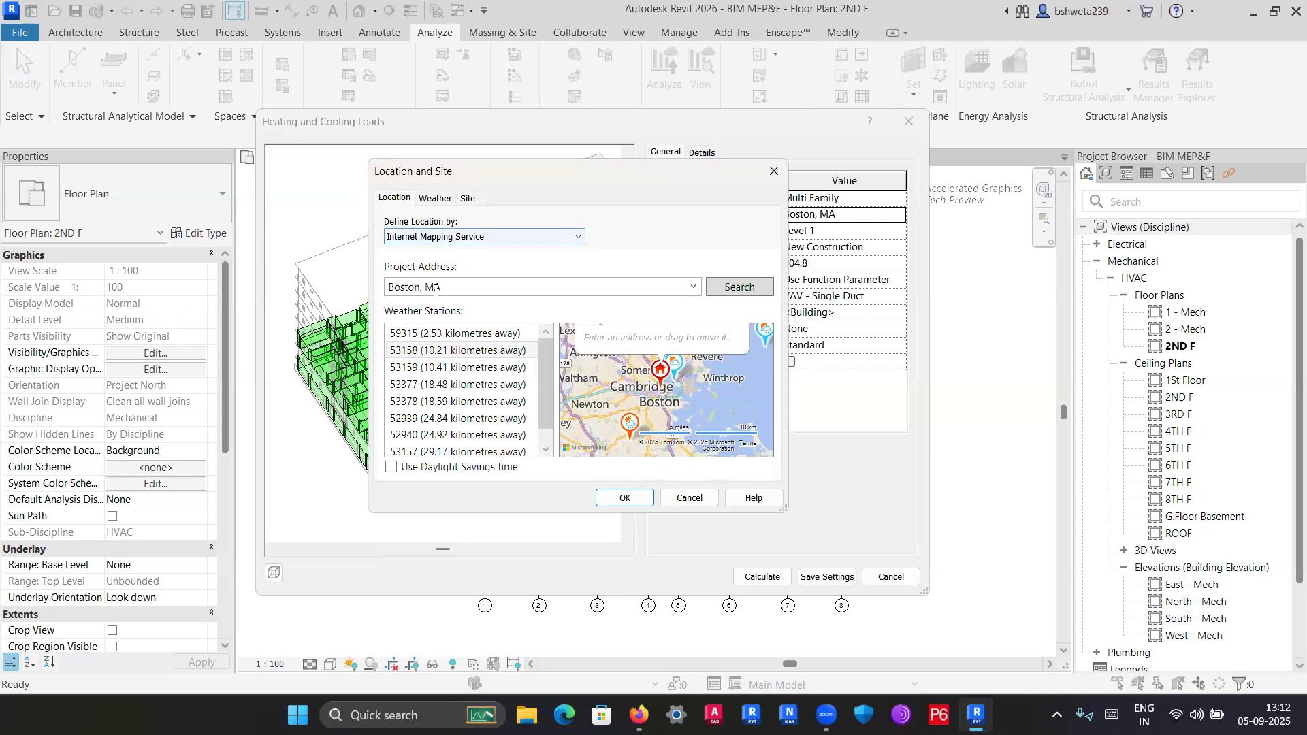
Move the project marker on the map from Boston across to the area of India.
{"action": "scroll", "coordinate": [662, 388], "scroll_direction": "down", "scroll_amount": 2}
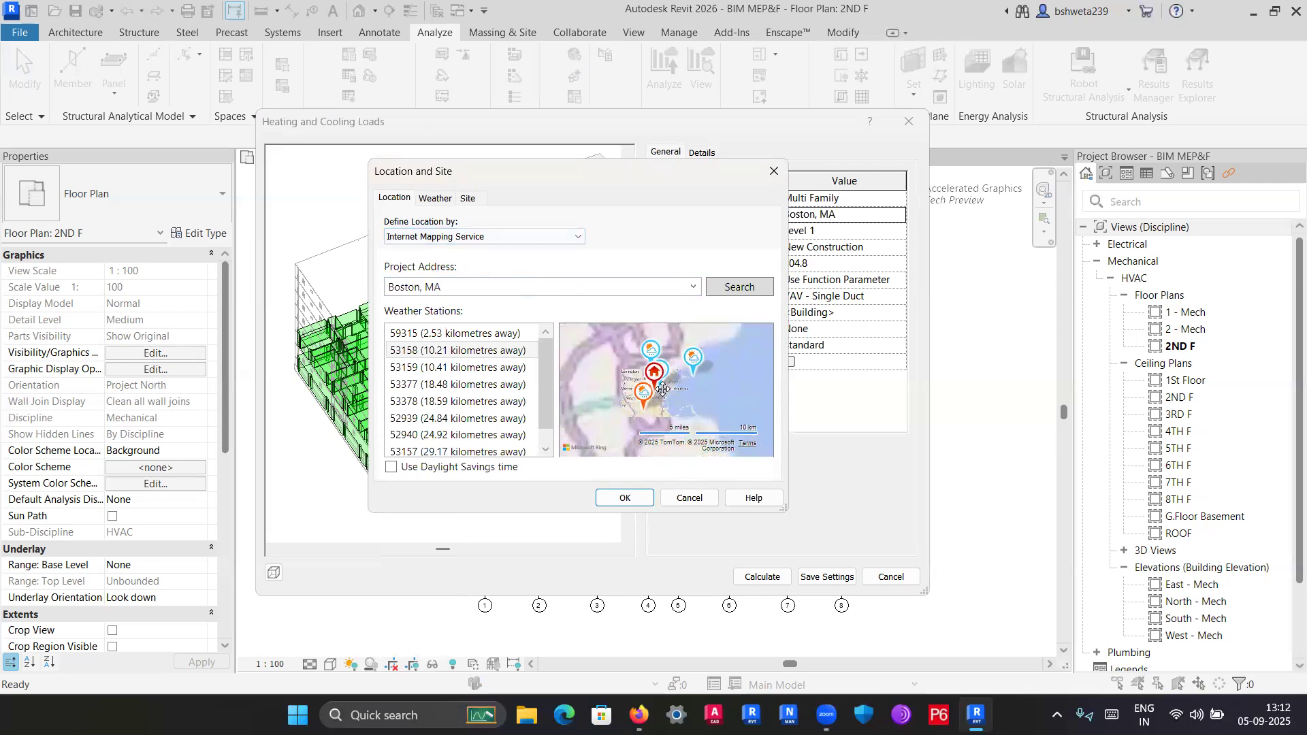
{"action": "scroll", "coordinate": [662, 388], "scroll_direction": "up", "scroll_amount": 3}
{"action": "scroll", "coordinate": [662, 388], "scroll_direction": "down", "scroll_amount": 3}
{"action": "scroll", "coordinate": [678, 408], "scroll_direction": "down", "scroll_amount": 3}
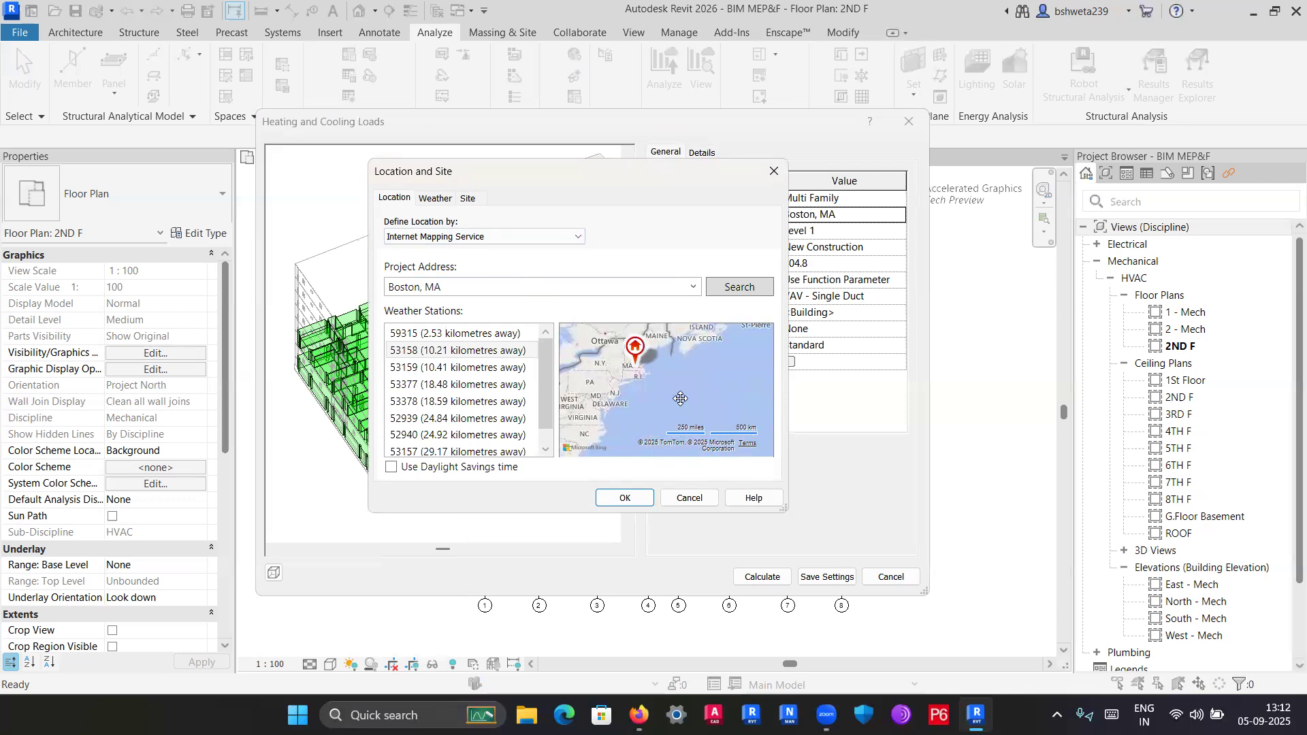
{"action": "scroll", "coordinate": [673, 393], "scroll_direction": "down", "scroll_amount": 4}
{"action": "mouse_move", "coordinate": [654, 383]}
{"action": "left_mouse_down"}
{"action": "mouse_move", "coordinate": [616, 395]}
{"action": "mouse_move", "coordinate": [662, 394]}
{"action": "left_mouse_up"}
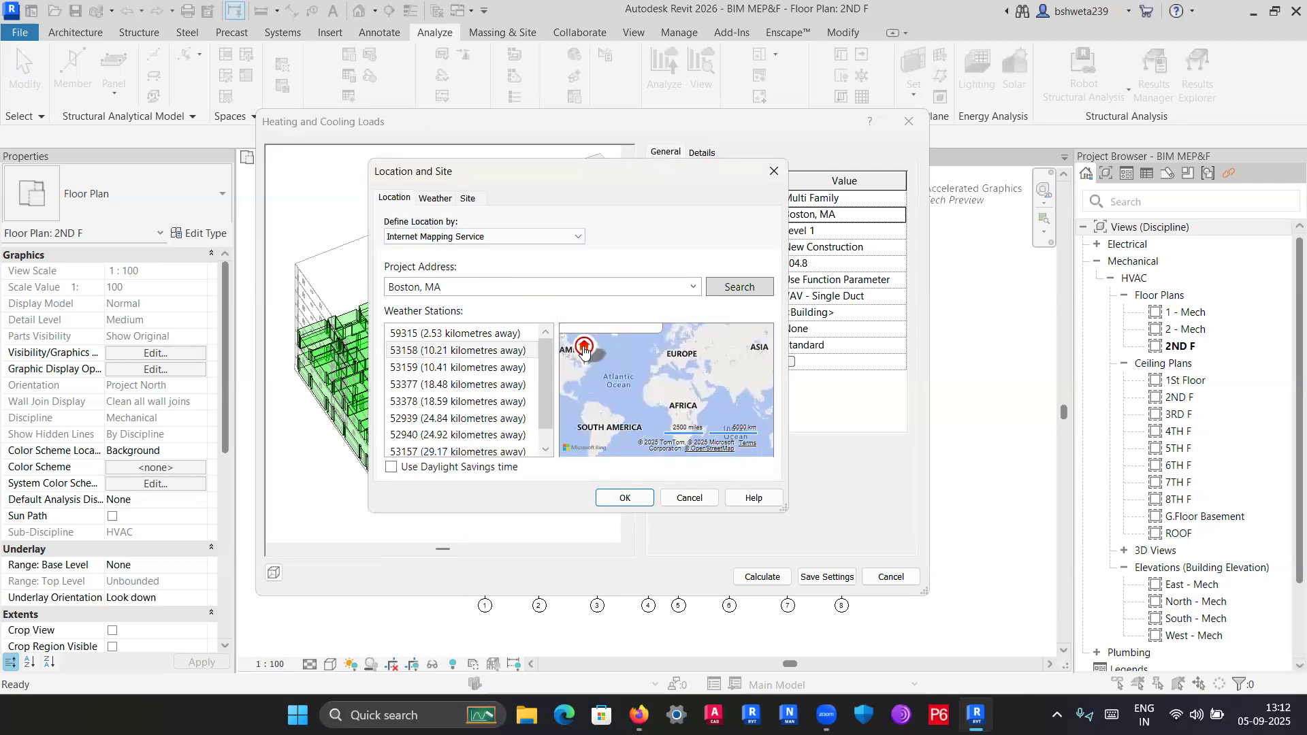
{"action": "left_click_drag", "start_coordinate": [583, 350], "coordinate": [733, 382]}
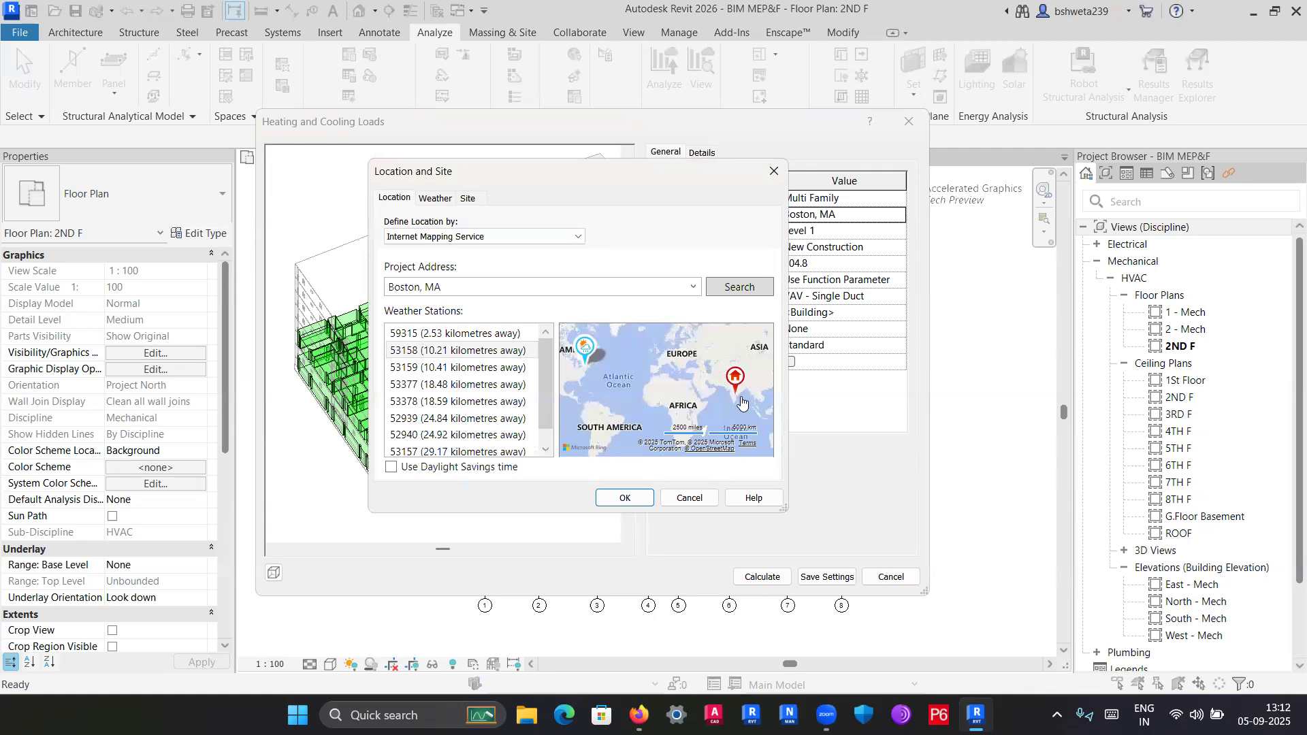
Reposition the project marker inland in central India, southeast of Nagpur.
{"action": "scroll", "coordinate": [669, 402], "scroll_direction": "up", "scroll_amount": 1}
{"action": "mouse_move", "coordinate": [727, 402]}
{"action": "left_mouse_down"}
{"action": "mouse_move", "coordinate": [670, 403]}
{"action": "mouse_move", "coordinate": [673, 442]}
{"action": "mouse_move", "coordinate": [681, 392]}
{"action": "mouse_move", "coordinate": [669, 385]}
{"action": "left_mouse_up"}
{"action": "scroll", "coordinate": [669, 403], "scroll_direction": "up", "scroll_amount": 3}
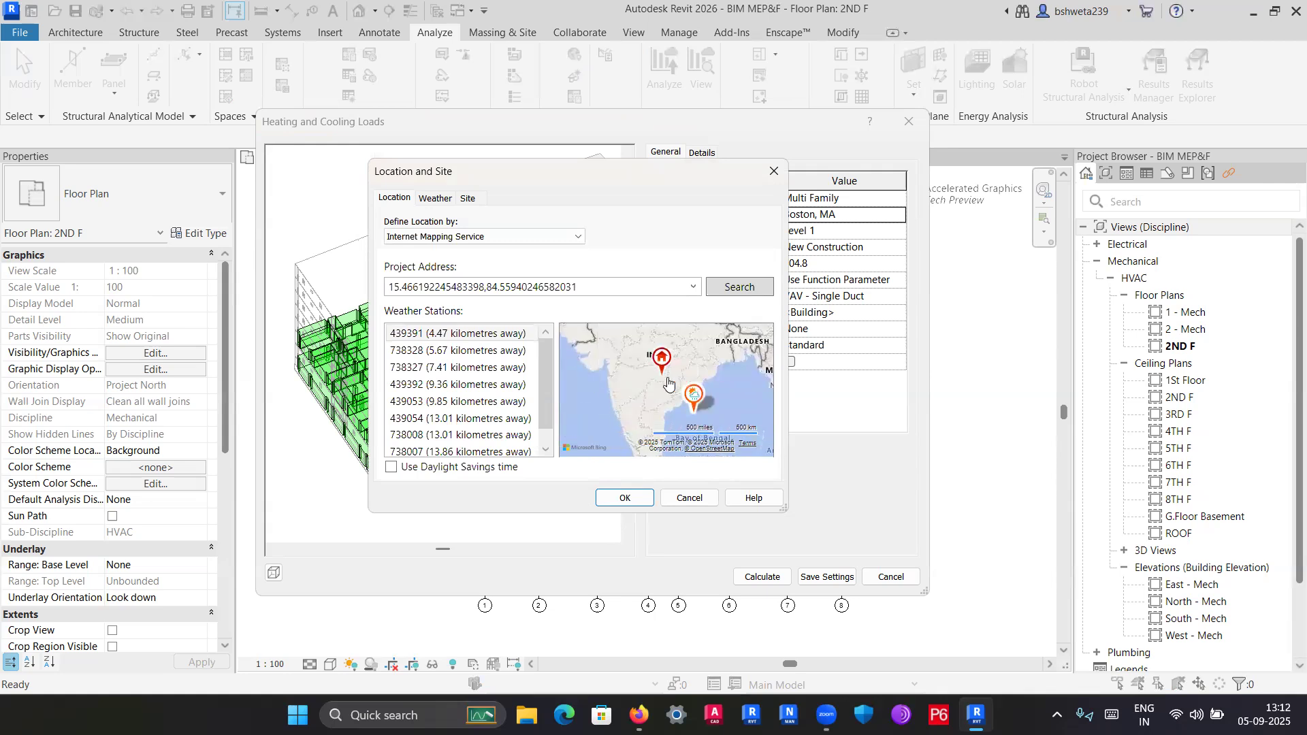
{"action": "scroll", "coordinate": [691, 397], "scroll_direction": "up", "scroll_amount": 1}
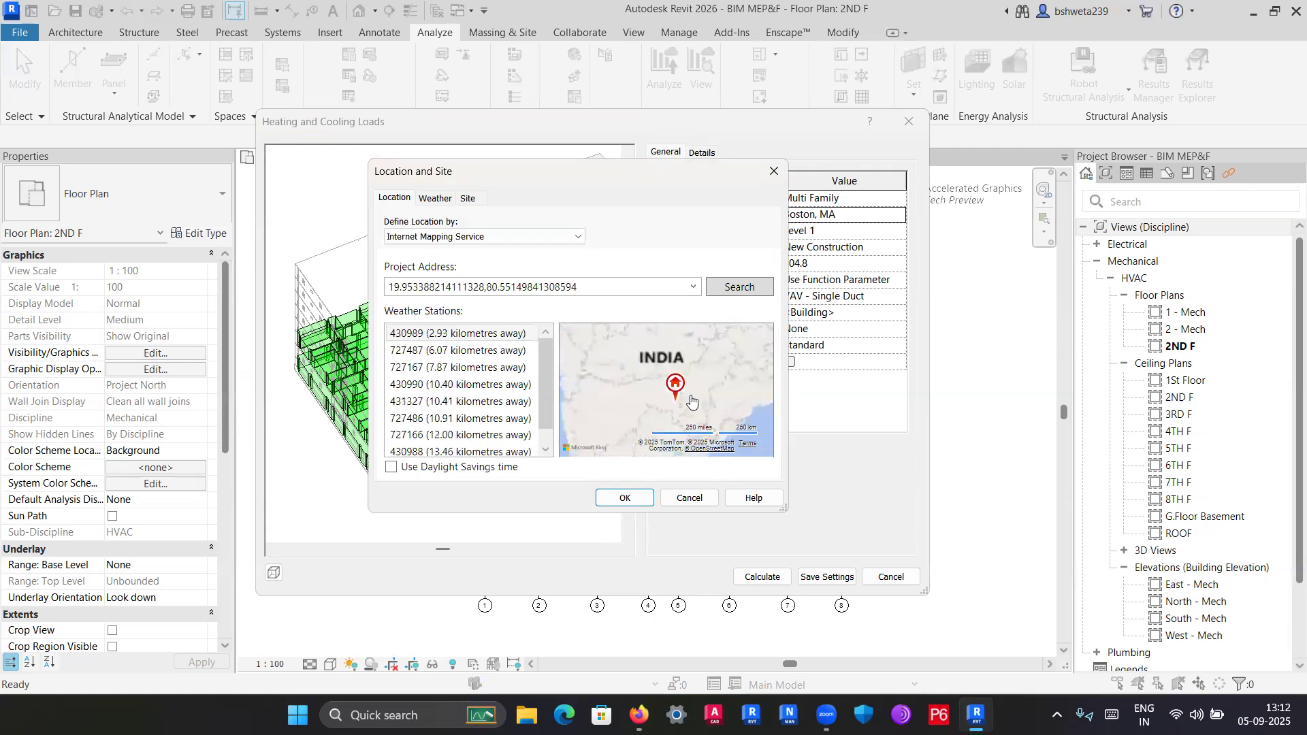
{"action": "scroll", "coordinate": [691, 397], "scroll_direction": "up", "scroll_amount": 1}
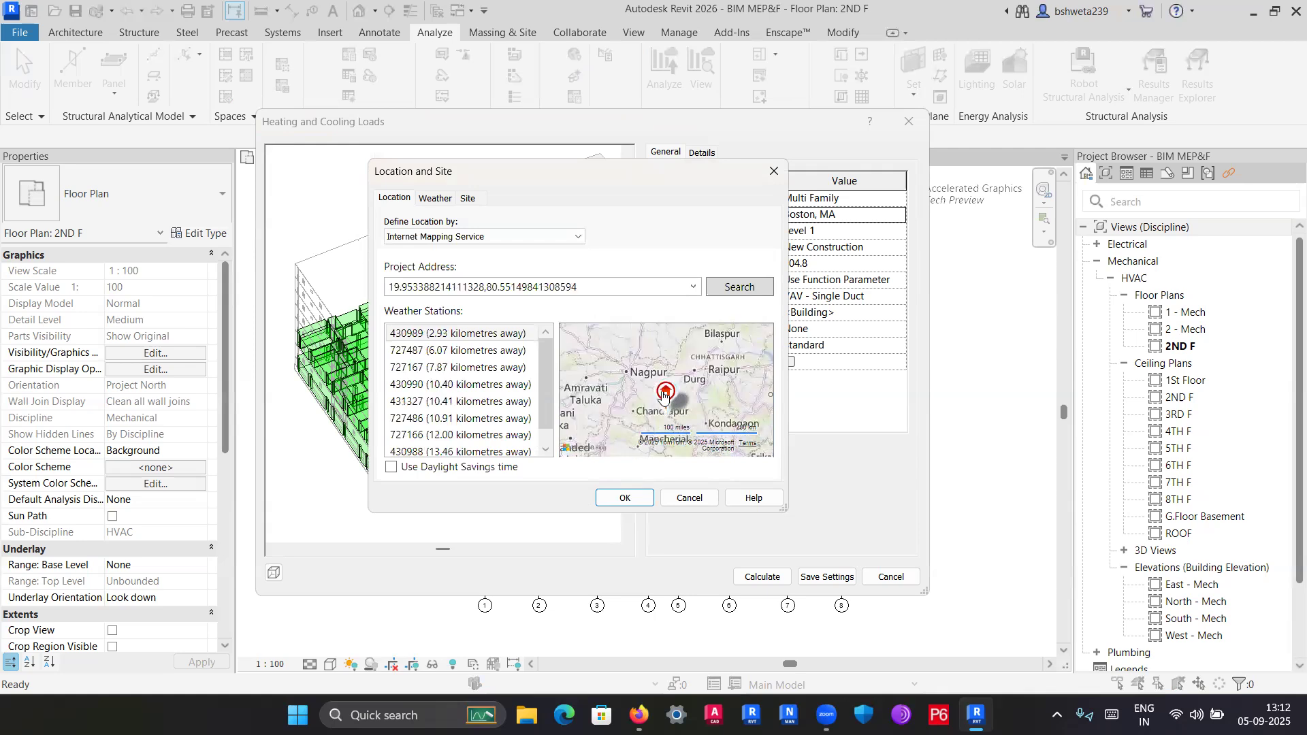
Bring the project marker in stages to the city of Nagpur on the map.
{"action": "left_click_drag", "start_coordinate": [656, 390], "coordinate": [647, 383]}
{"action": "scroll", "coordinate": [681, 404], "scroll_direction": "up", "scroll_amount": 2}
{"action": "scroll", "coordinate": [680, 405], "scroll_direction": "up", "scroll_amount": 1}
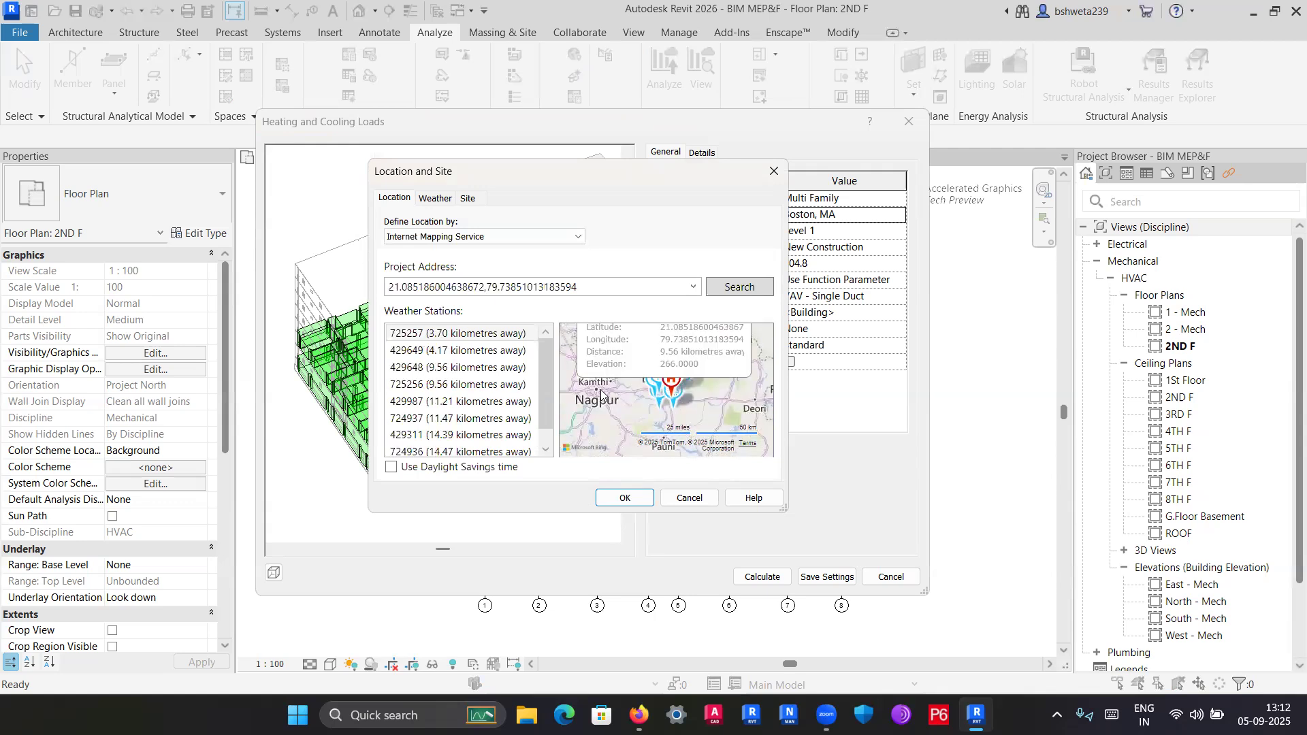
{"action": "scroll", "coordinate": [601, 393], "scroll_direction": "up", "scroll_amount": 1}
{"action": "left_click_drag", "start_coordinate": [692, 394], "coordinate": [628, 368]}
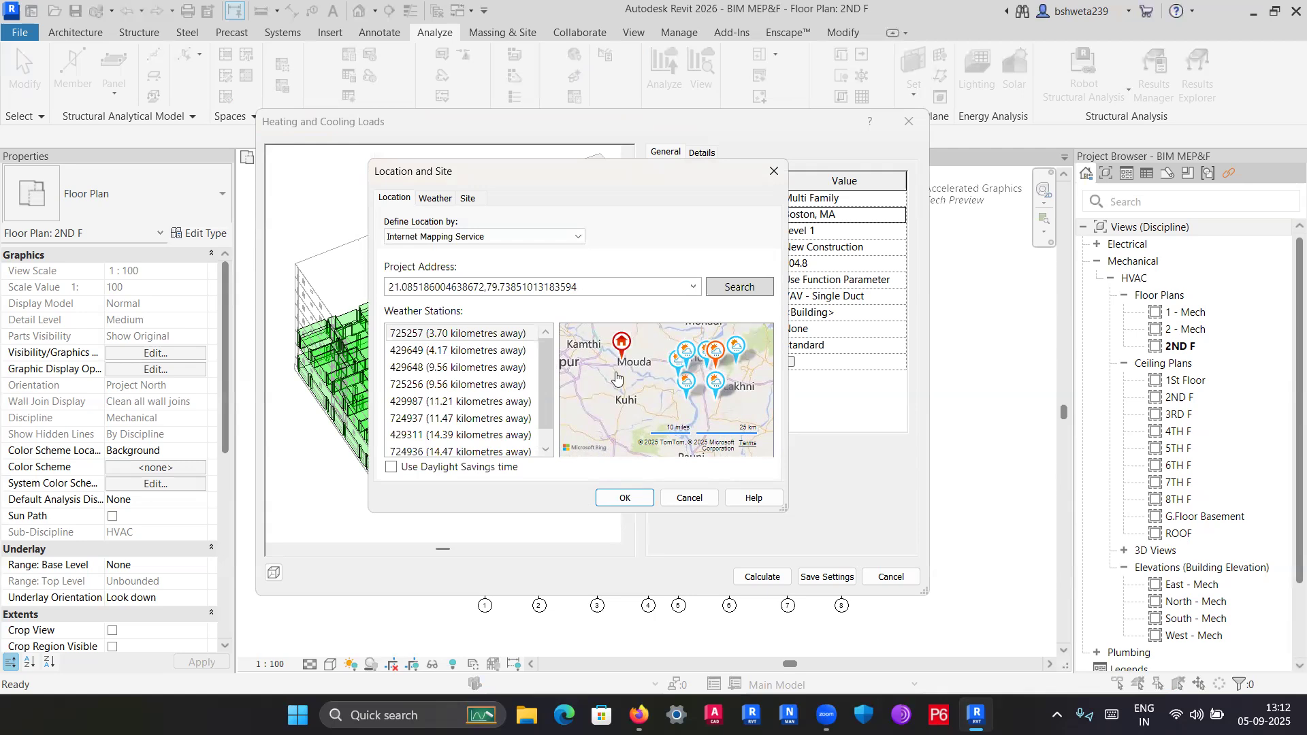
{"action": "left_click_drag", "start_coordinate": [722, 382], "coordinate": [677, 394]}
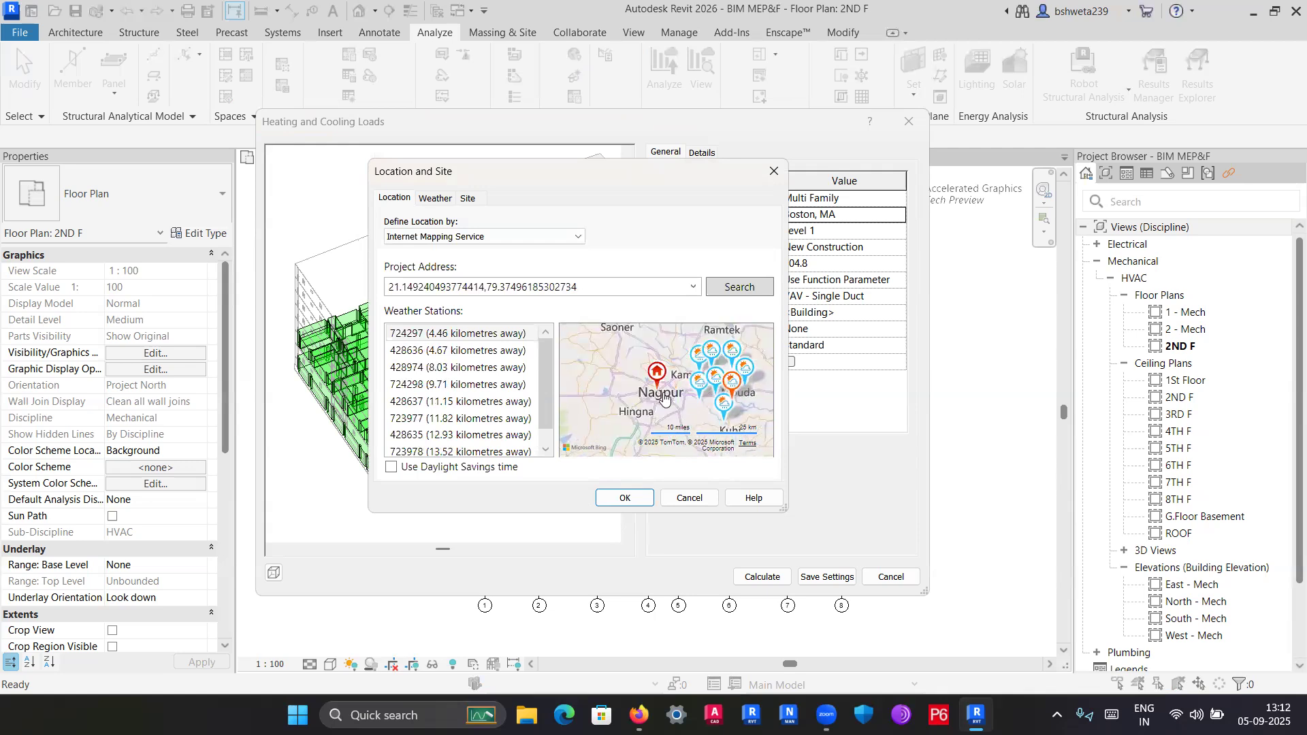
{"action": "scroll", "coordinate": [668, 396], "scroll_direction": "up", "scroll_amount": 4}
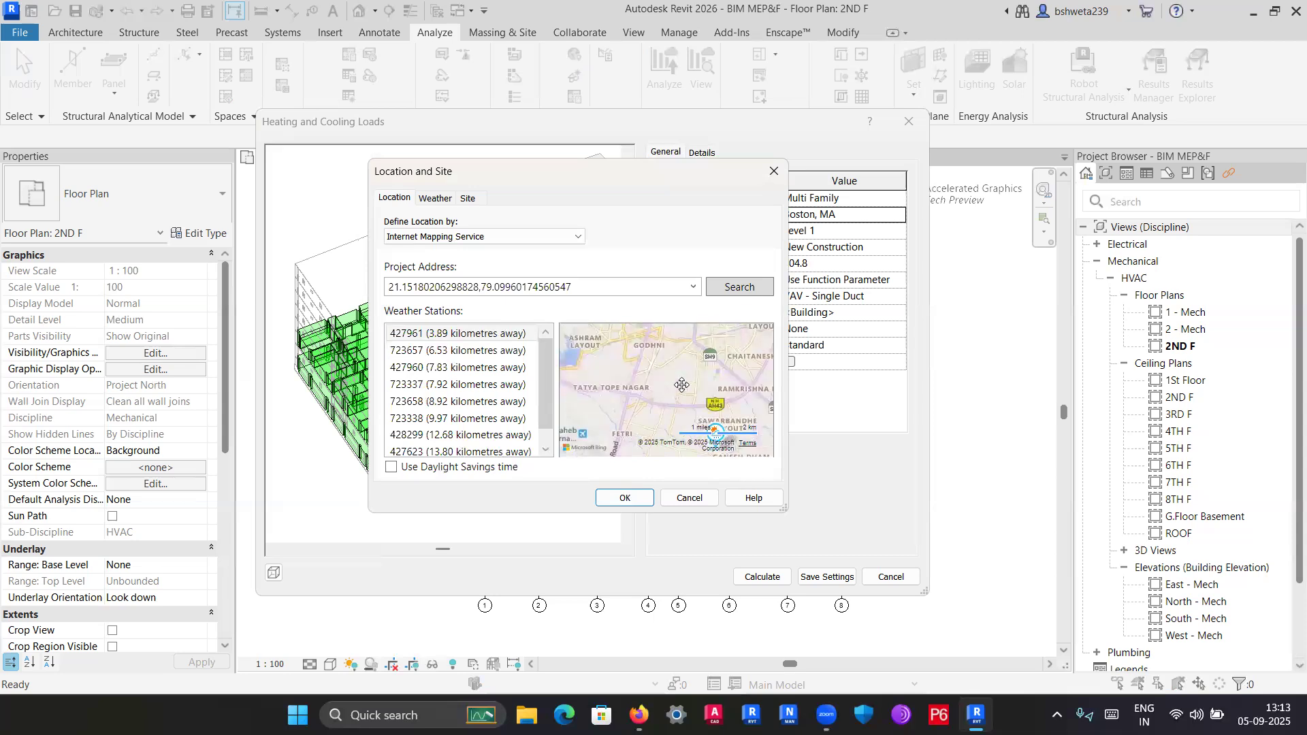
Nudge the project marker slightly southwest within Nagpur to about 21.1465, 79.0925.
{"action": "scroll", "coordinate": [633, 397], "scroll_direction": "down", "scroll_amount": 2}
{"action": "scroll", "coordinate": [634, 371], "scroll_direction": "up", "scroll_amount": 2}
{"action": "left_click_drag", "start_coordinate": [682, 397], "coordinate": [678, 390]}
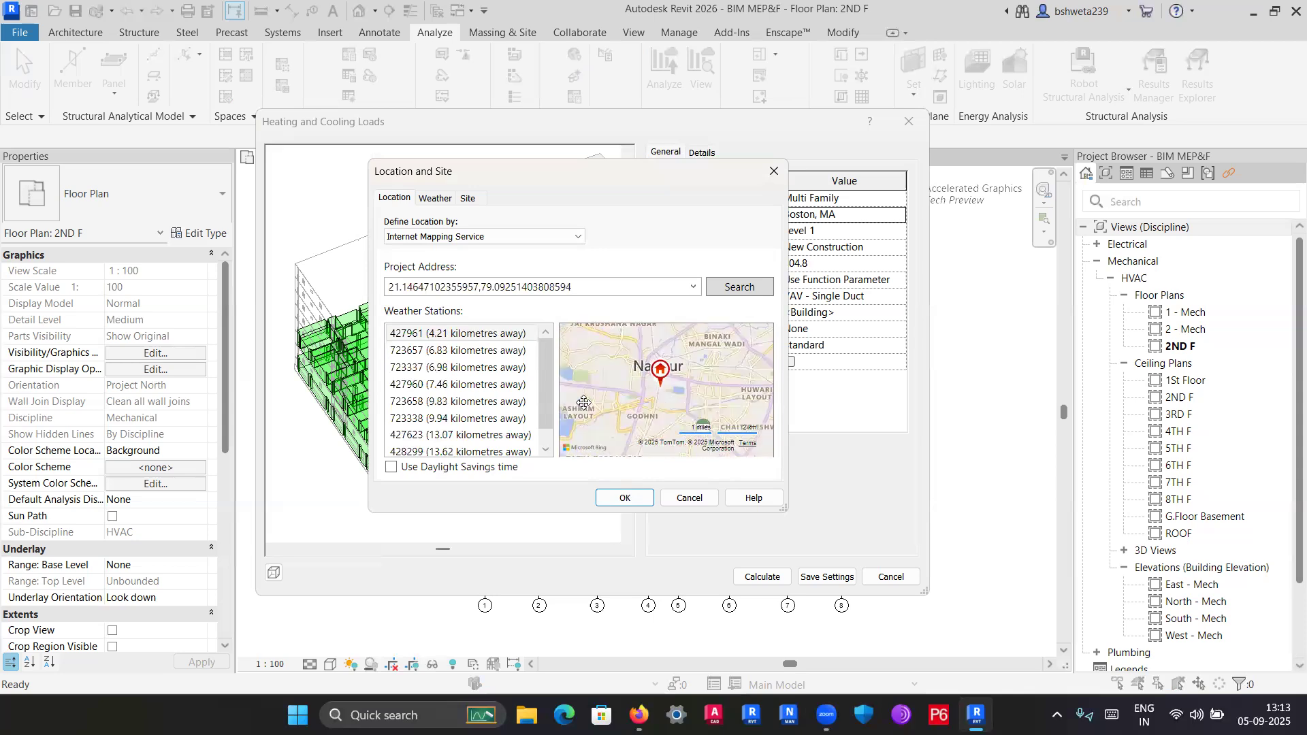
Examine the map southwest and south of the marker, around Ambazari Lake and Tatya Tope Nagar, for the project site.
{"action": "scroll", "coordinate": [589, 392], "scroll_direction": "up", "scroll_amount": 1}
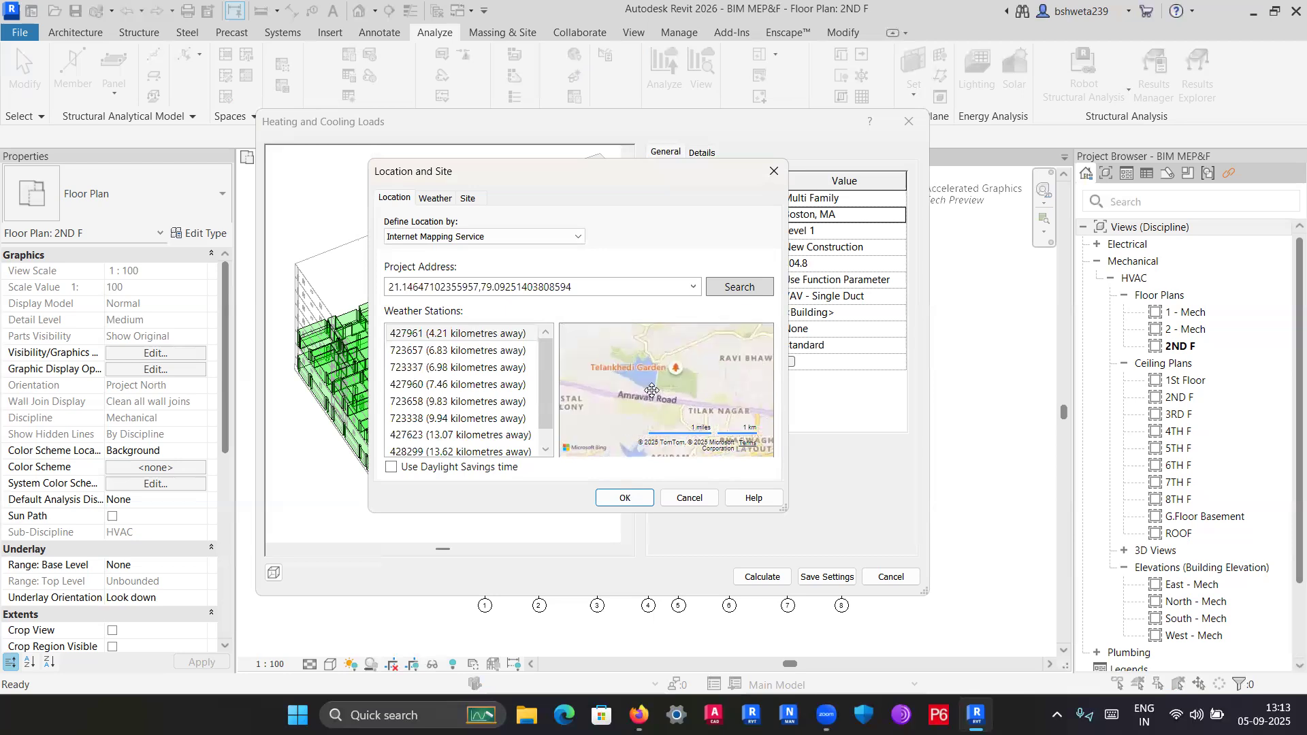
{"action": "scroll", "coordinate": [652, 390], "scroll_direction": "up", "scroll_amount": 1}
{"action": "left_click_drag", "start_coordinate": [658, 387], "coordinate": [697, 402]}
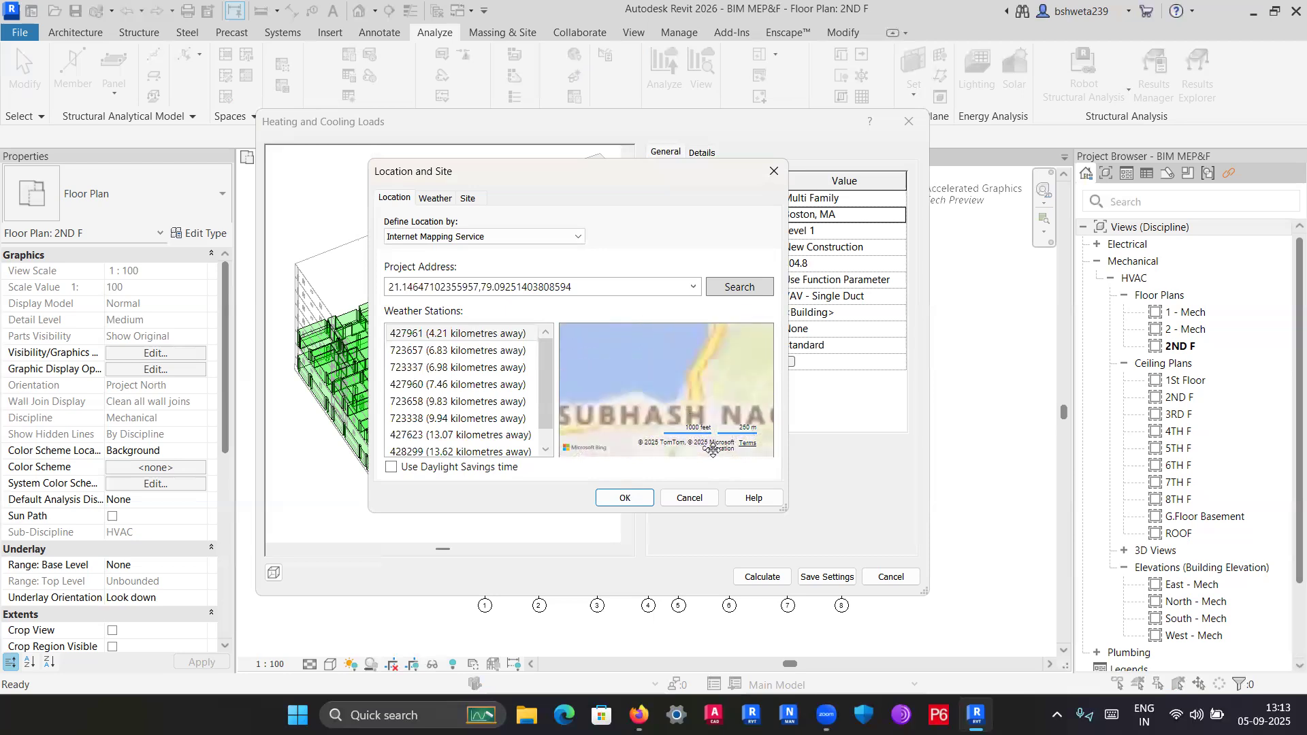
{"action": "scroll", "coordinate": [705, 422], "scroll_direction": "down", "scroll_amount": 1}
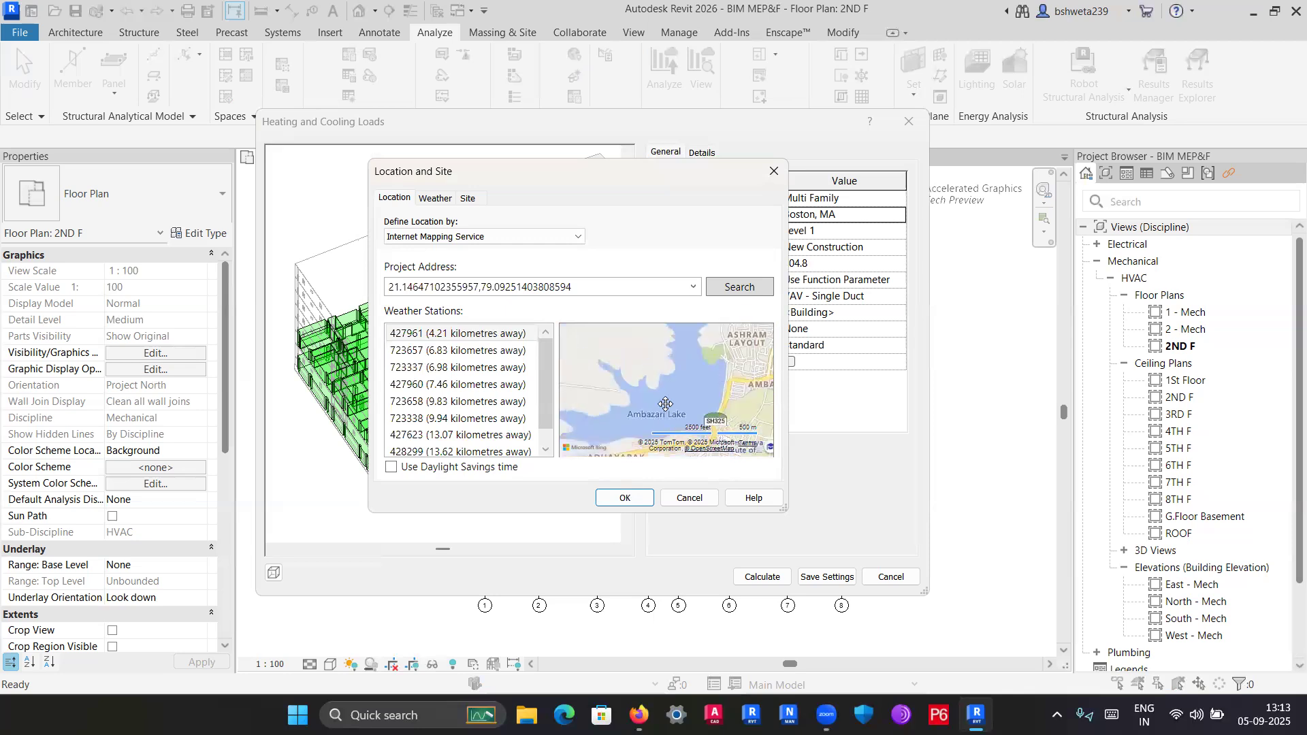
{"action": "left_click_drag", "start_coordinate": [663, 374], "coordinate": [654, 359]}
{"action": "left_click_drag", "start_coordinate": [662, 405], "coordinate": [589, 332]}
{"action": "left_click_drag", "start_coordinate": [630, 379], "coordinate": [593, 352]}
{"action": "scroll", "coordinate": [653, 399], "scroll_direction": "down", "scroll_amount": 1}
{"action": "left_click_drag", "start_coordinate": [654, 400], "coordinate": [617, 349]}
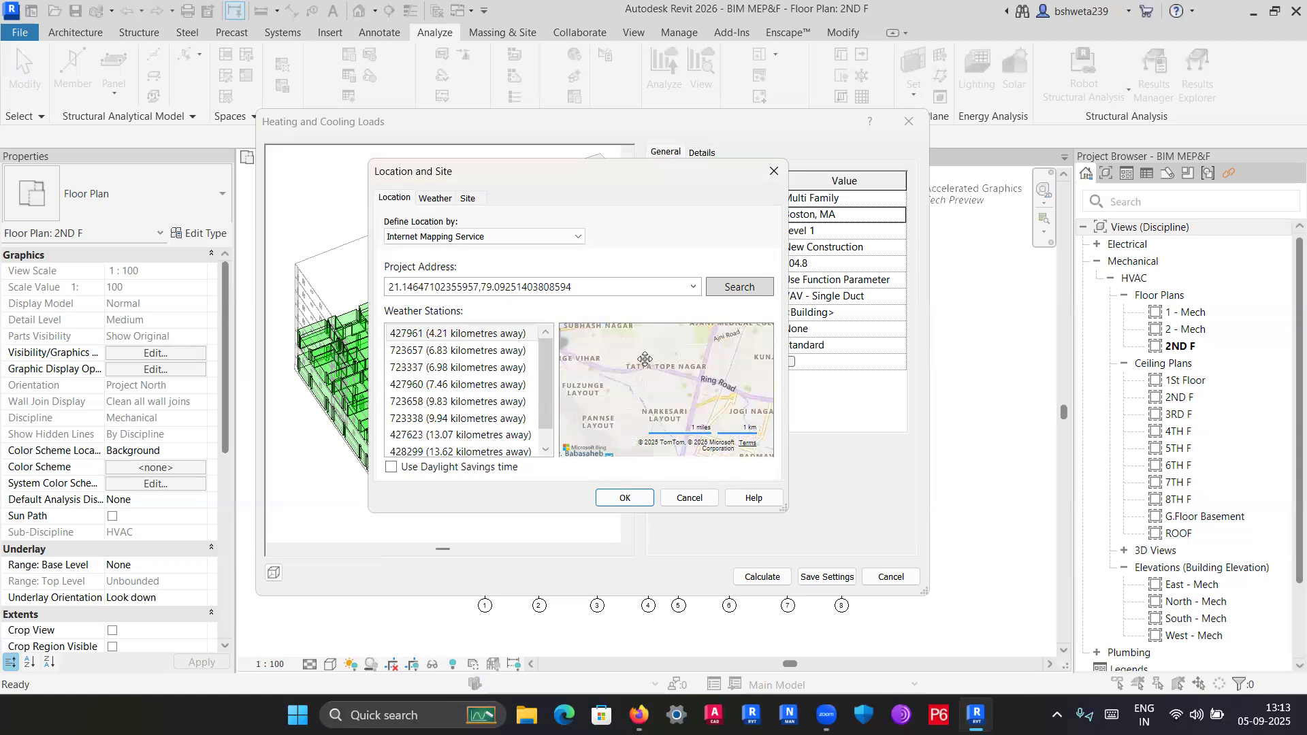
{"action": "scroll", "coordinate": [651, 384], "scroll_direction": "down", "scroll_amount": 1}
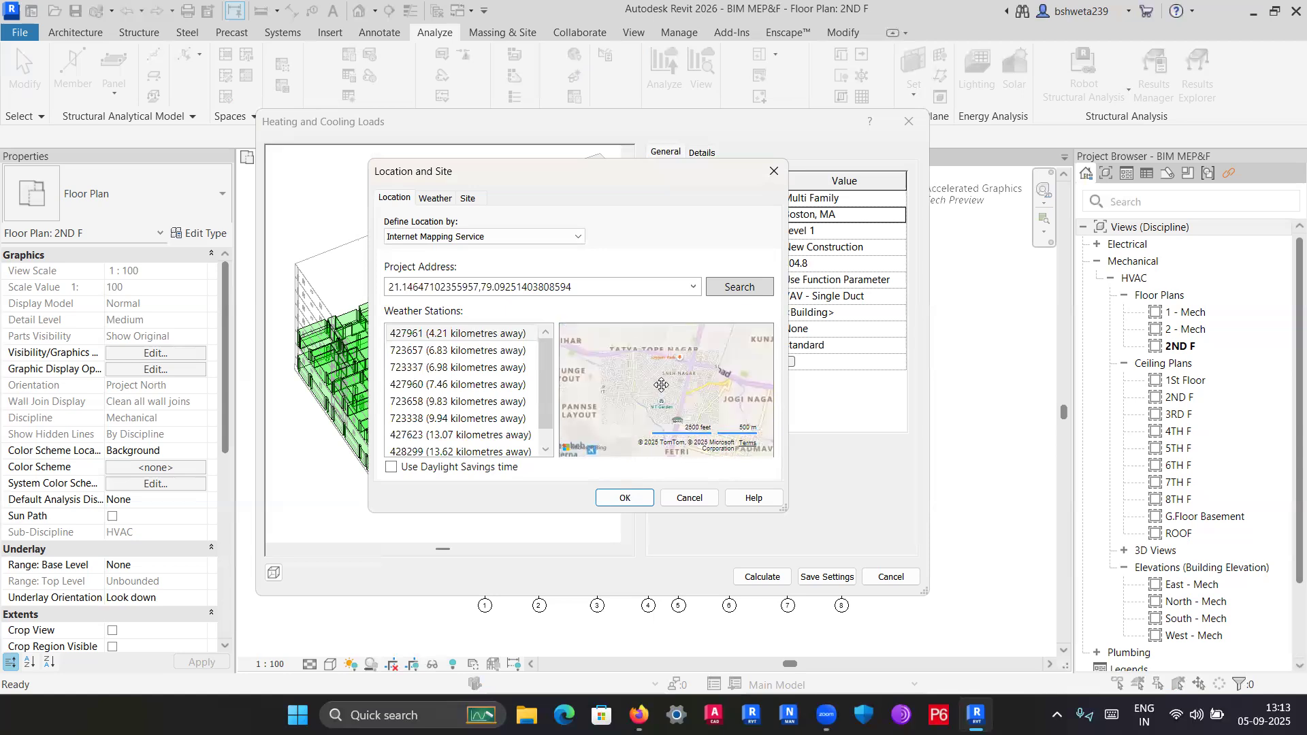
{"action": "scroll", "coordinate": [650, 388], "scroll_direction": "down", "scroll_amount": 2}
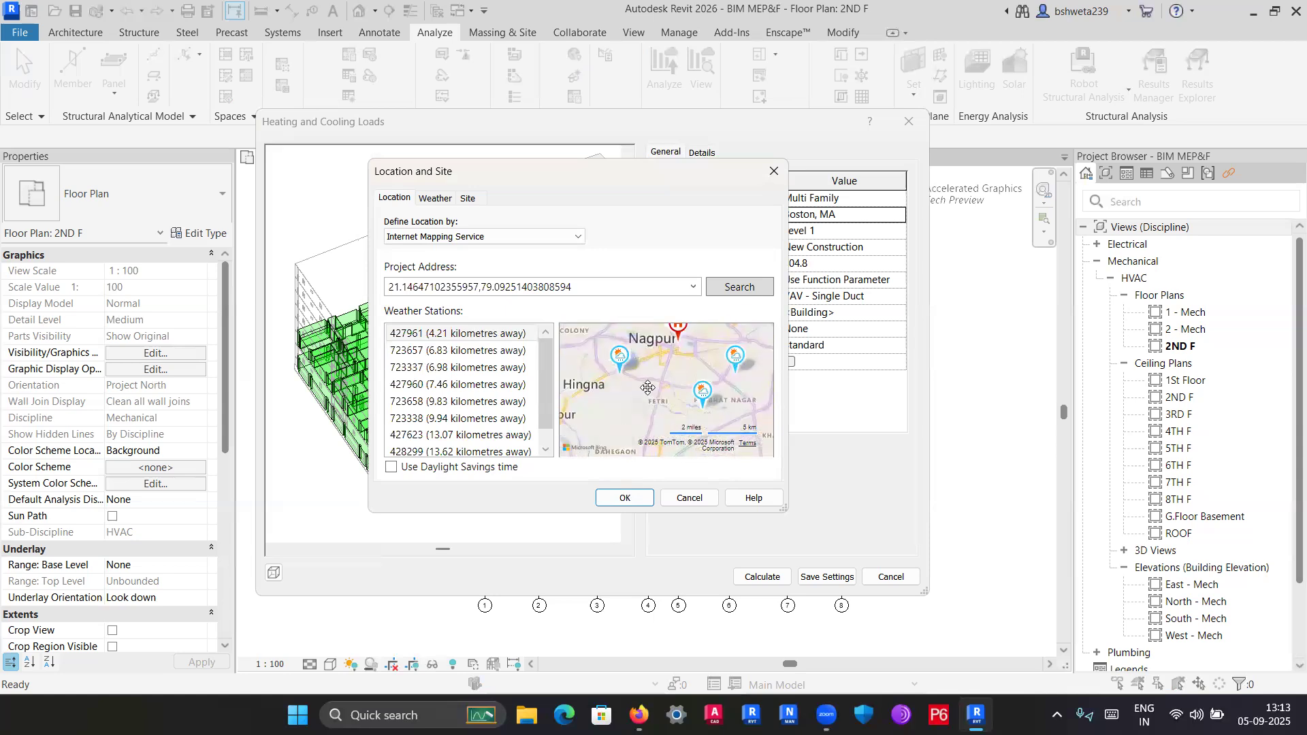
Move the project marker southwest to the area beside Sunder Nagar, at about 21.1178, 79.0646.
{"action": "left_click_drag", "start_coordinate": [646, 390], "coordinate": [645, 399]}
{"action": "left_click_drag", "start_coordinate": [671, 339], "coordinate": [643, 367]}
{"action": "scroll", "coordinate": [753, 390], "scroll_direction": "up", "scroll_amount": 2}
{"action": "scroll", "coordinate": [656, 386], "scroll_direction": "up", "scroll_amount": 2}
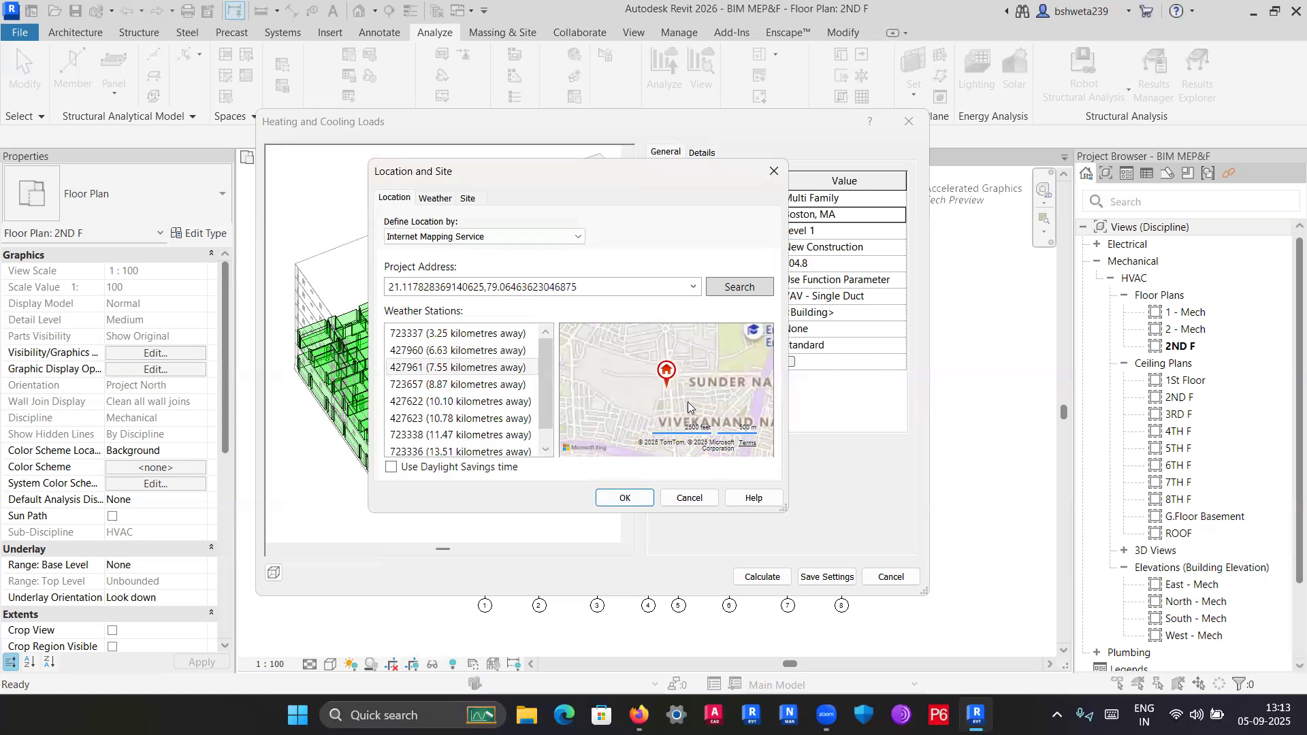
Shift the project marker slightly north along the street to about 21.1192, 79.0643.
{"action": "scroll", "coordinate": [676, 399], "scroll_direction": "up", "scroll_amount": 2}
{"action": "left_click_drag", "start_coordinate": [660, 392], "coordinate": [692, 422]}
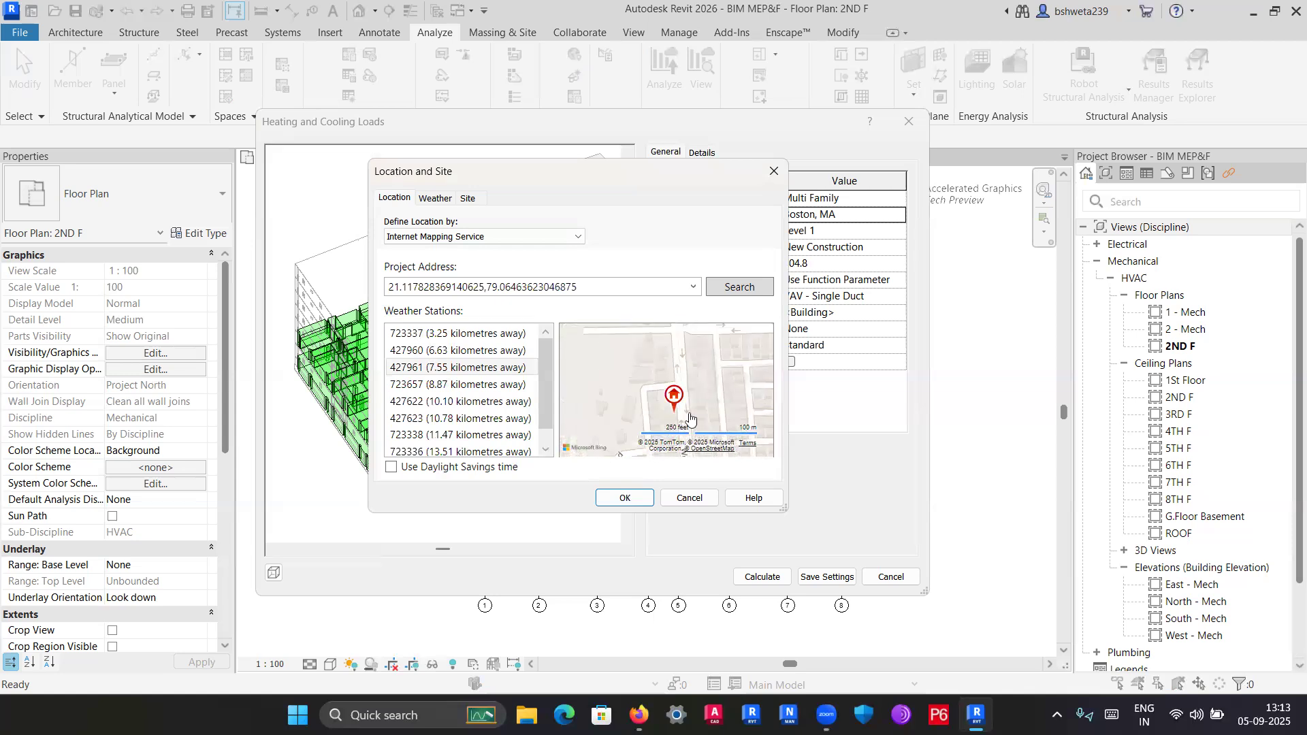
{"action": "left_click_drag", "start_coordinate": [670, 354], "coordinate": [664, 383]}
{"action": "scroll", "coordinate": [664, 385], "scroll_direction": "down", "scroll_amount": 1}
{"action": "scroll", "coordinate": [678, 364], "scroll_direction": "up", "scroll_amount": 2}
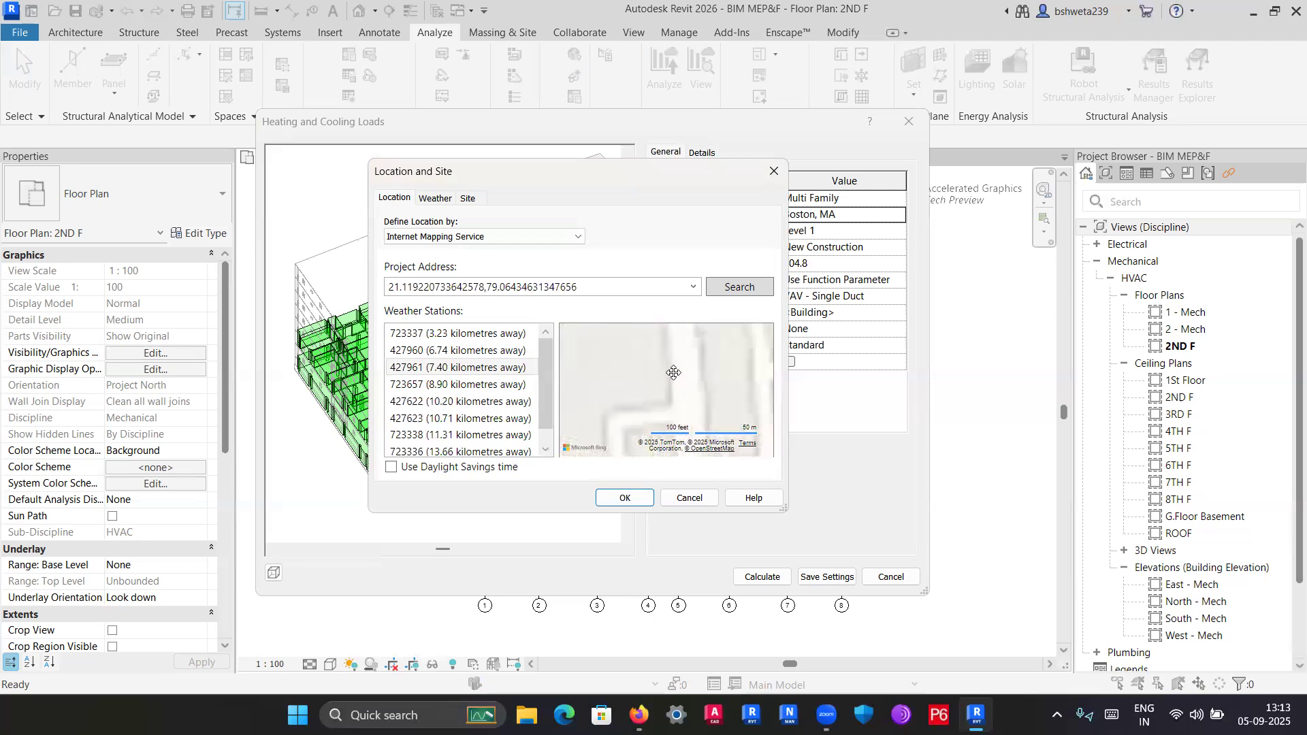
Fine-tune the project marker to the road junction by R P T S Road, about 21.1191, 79.0645, and accept the location.
{"action": "left_click_drag", "start_coordinate": [713, 379], "coordinate": [685, 326]}
{"action": "scroll", "coordinate": [676, 381], "scroll_direction": "up", "scroll_amount": 2}
{"action": "left_click_drag", "start_coordinate": [676, 382], "coordinate": [648, 341]}
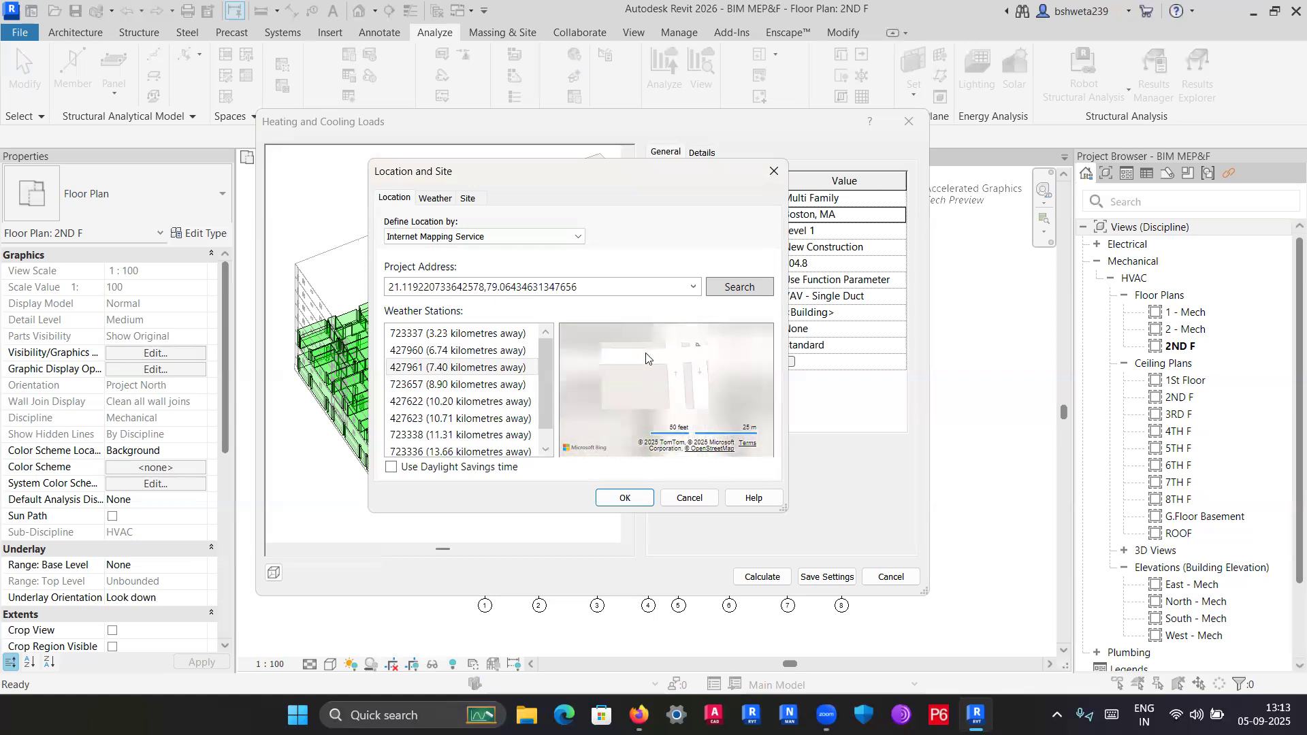
{"action": "scroll", "coordinate": [642, 370], "scroll_direction": "down", "scroll_amount": 1}
{"action": "left_click_drag", "start_coordinate": [620, 356], "coordinate": [655, 392]}
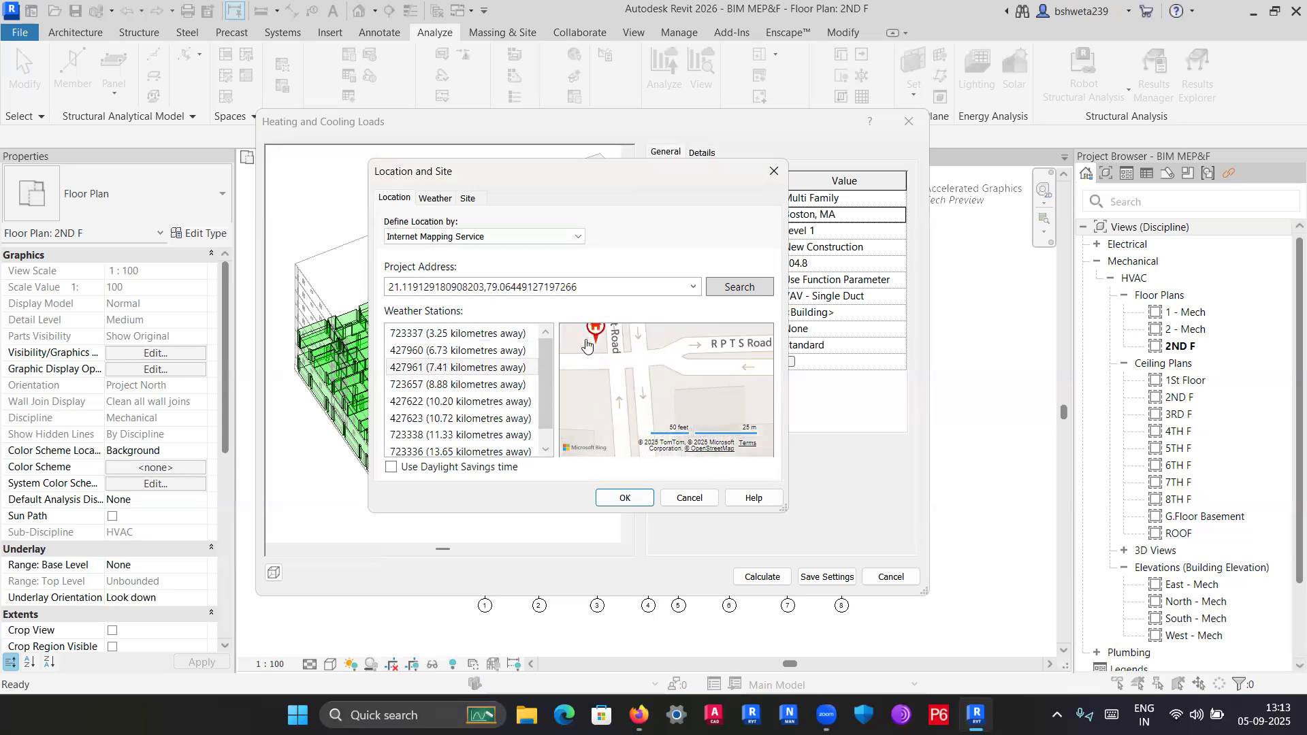
{"action": "left_click", "coordinate": [624, 498]}
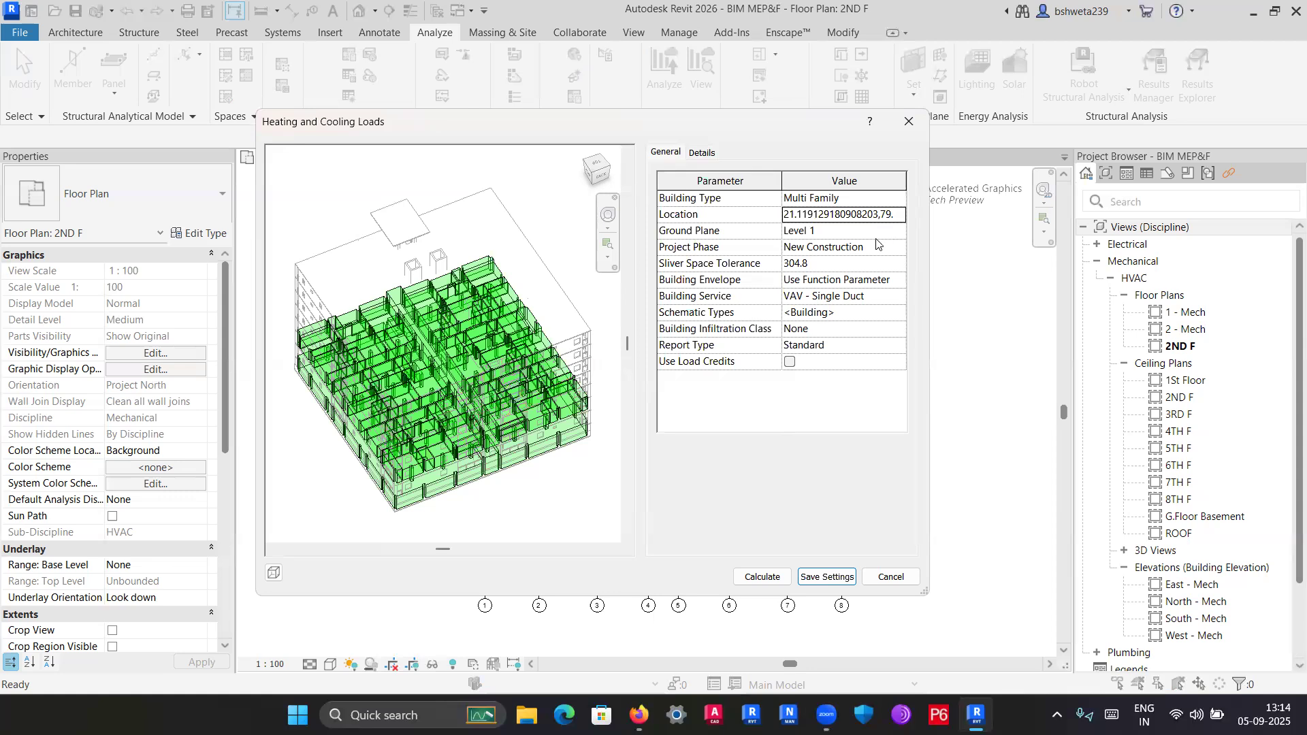
Set the ground plane to 2ND F and choose Use Function Parameter for the building envelope.
{"action": "left_click", "coordinate": [896, 232]}
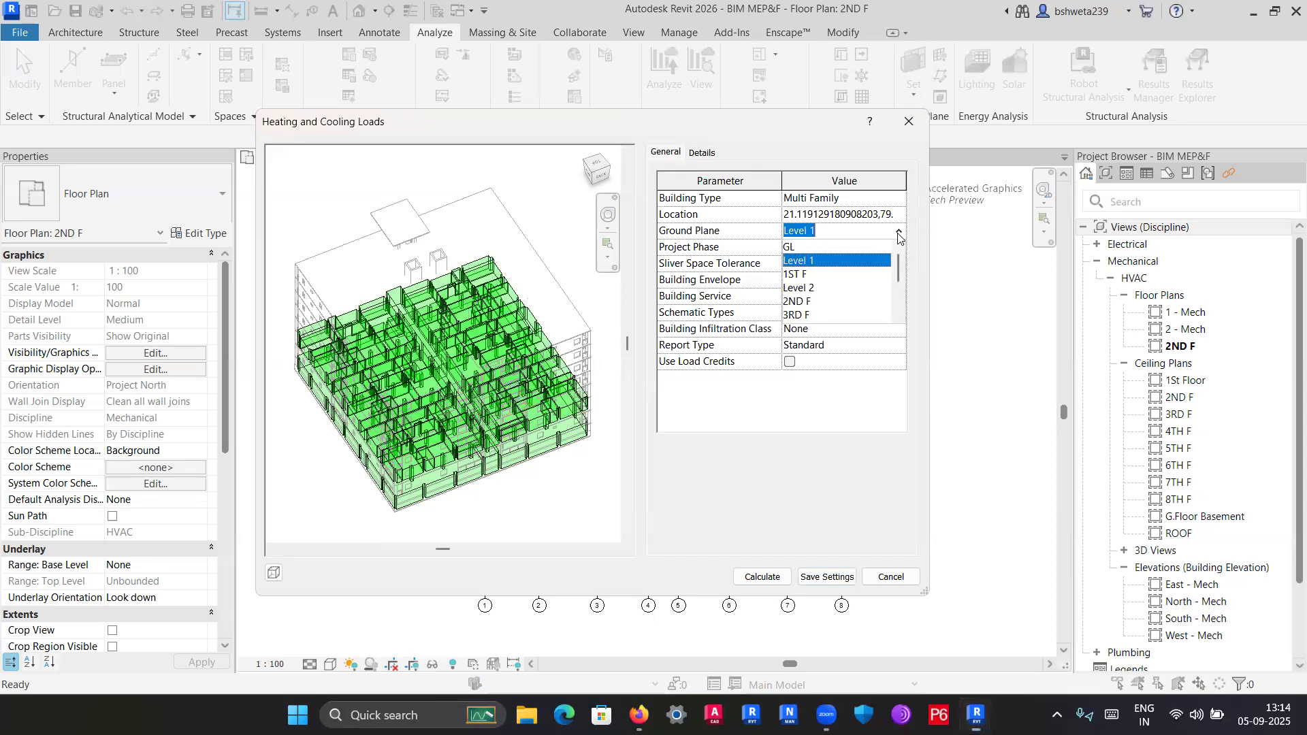
{"action": "left_click", "coordinate": [808, 302]}
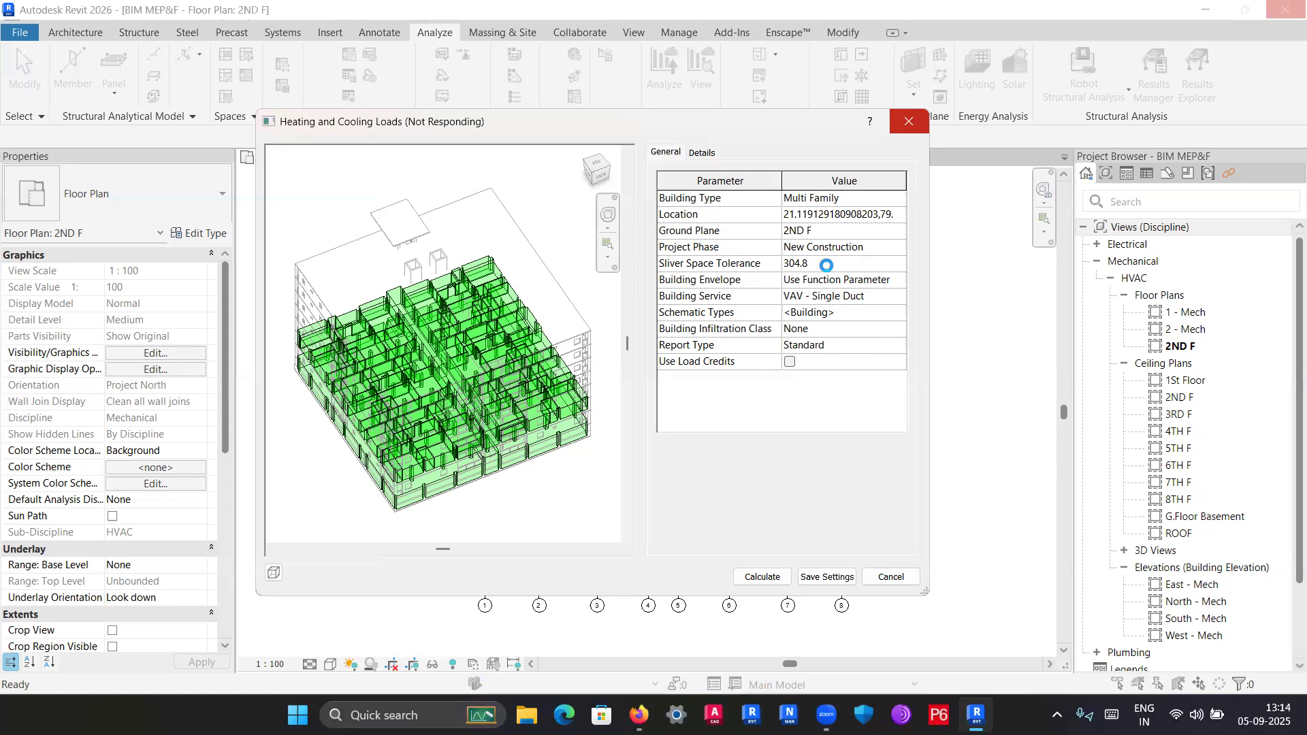
{"action": "left_click", "coordinate": [826, 264]}
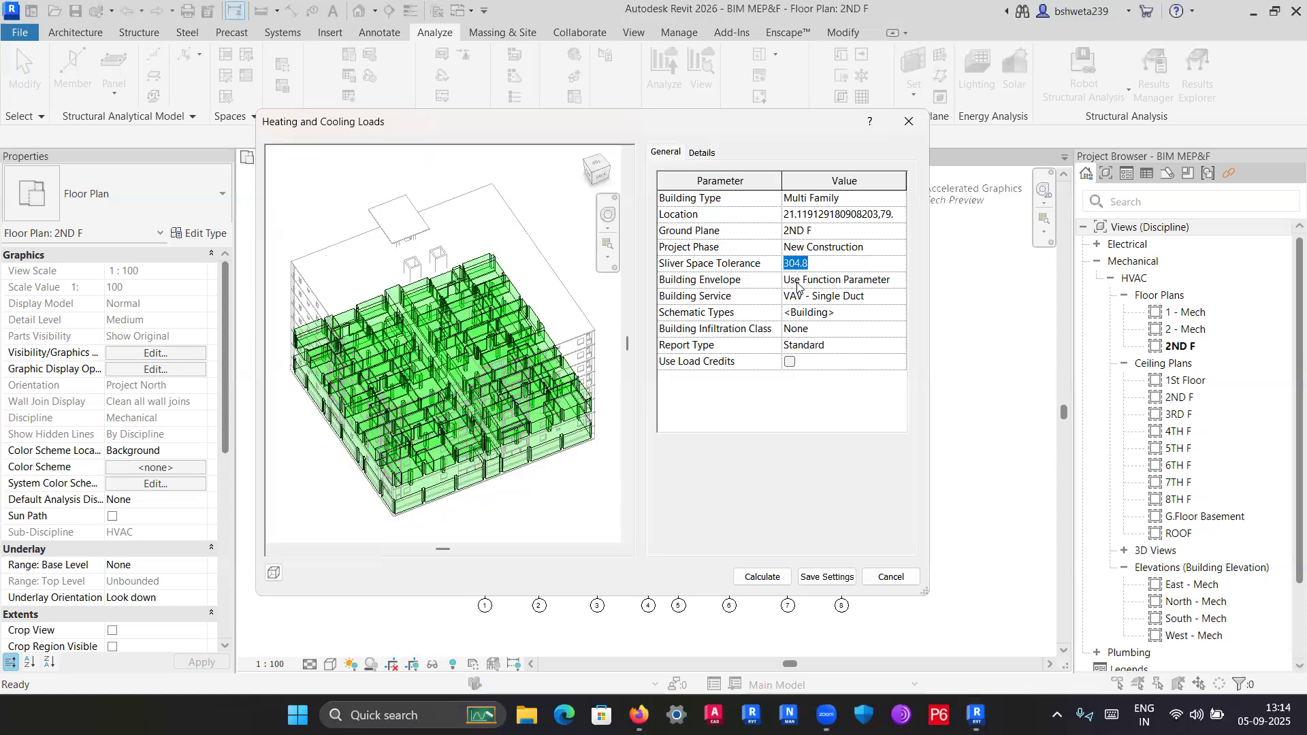
{"action": "left_click", "coordinate": [898, 279]}
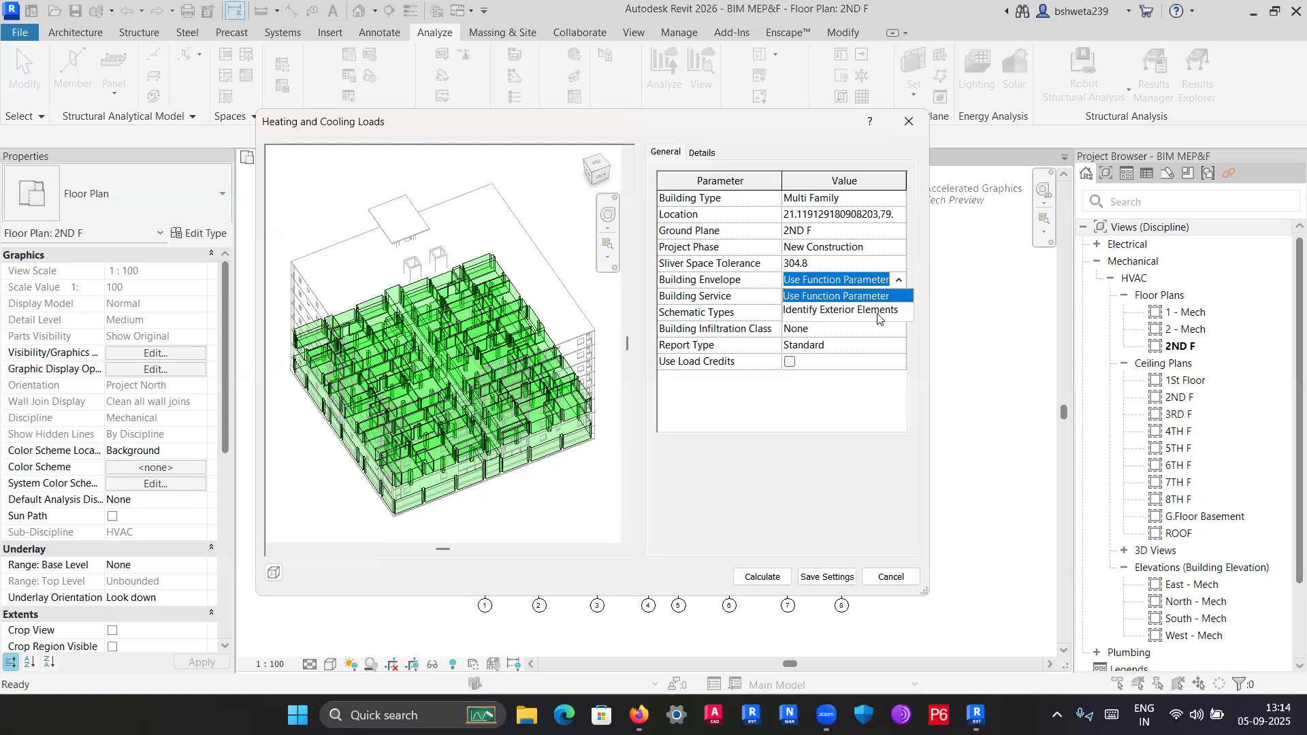
{"action": "left_click", "coordinate": [879, 297]}
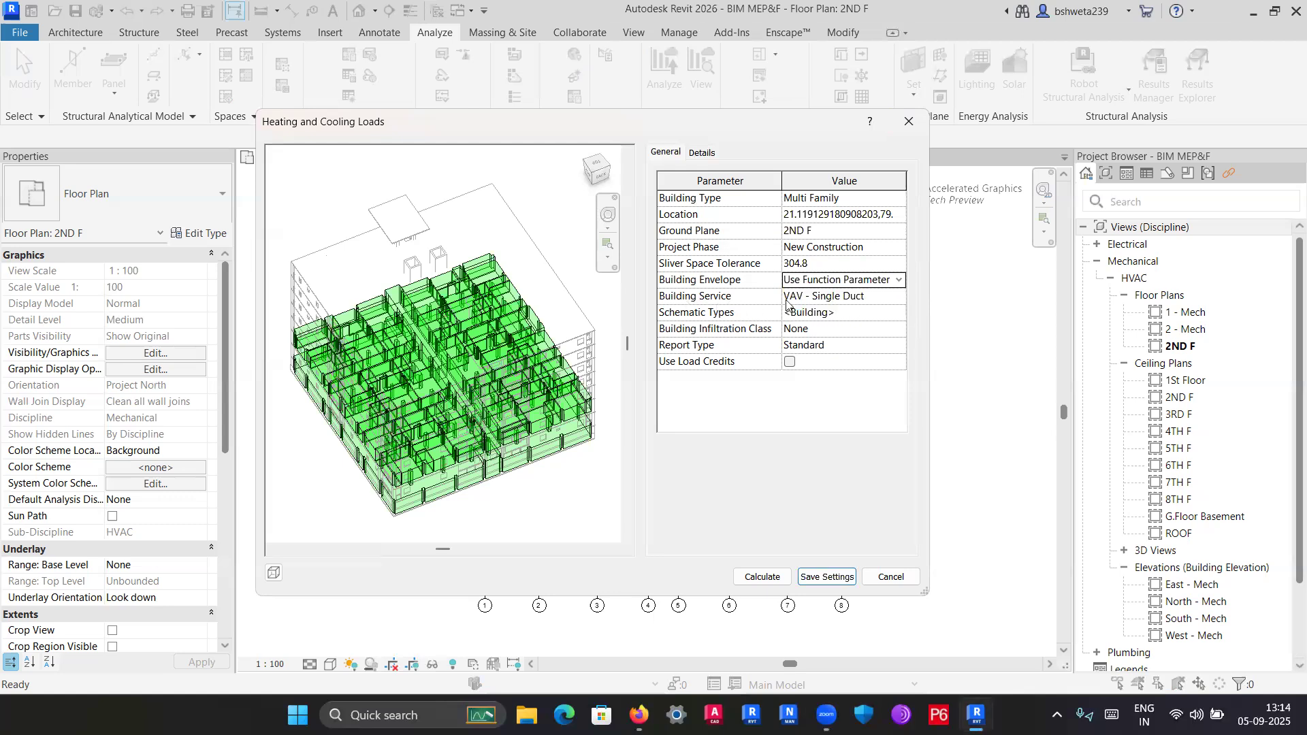
Review the available building services and set the building service to VAV - Dual Duct.
{"action": "left_click", "coordinate": [898, 296]}
{"action": "left_click", "coordinate": [898, 296]}
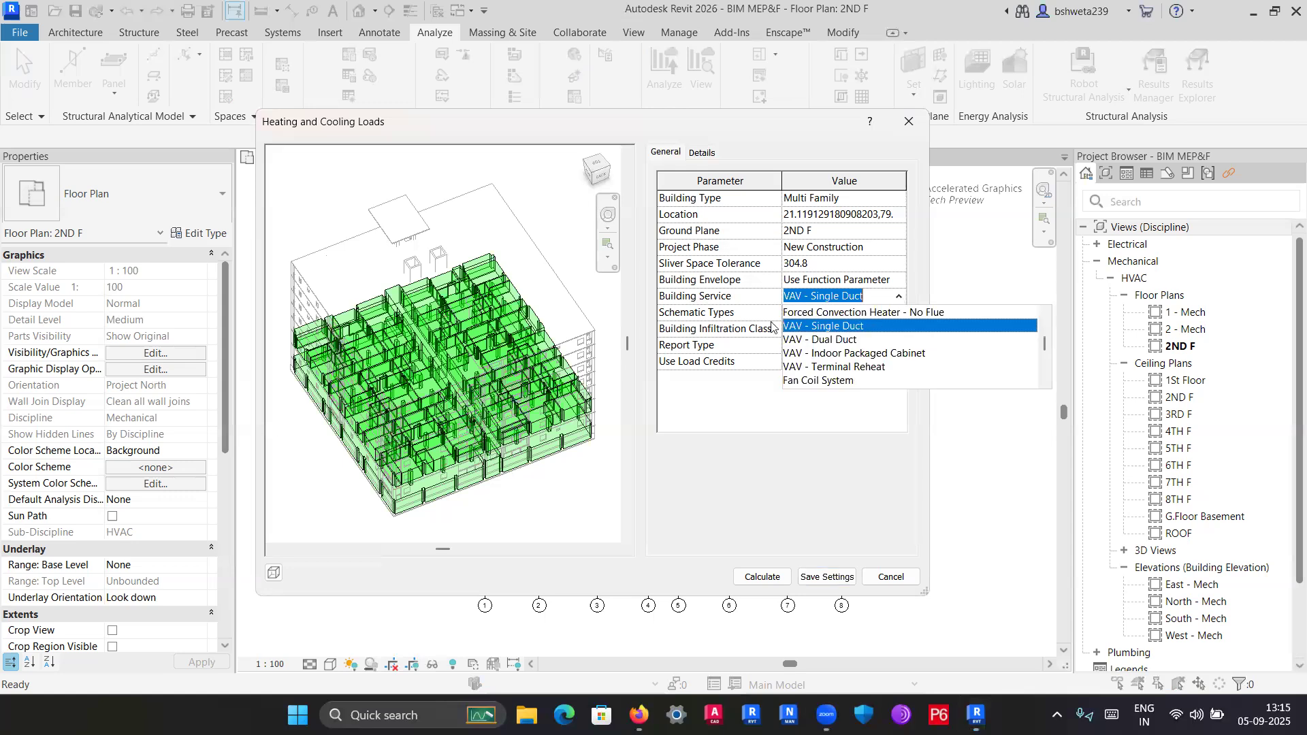
{"action": "scroll", "coordinate": [771, 326], "scroll_direction": "up", "scroll_amount": 3}
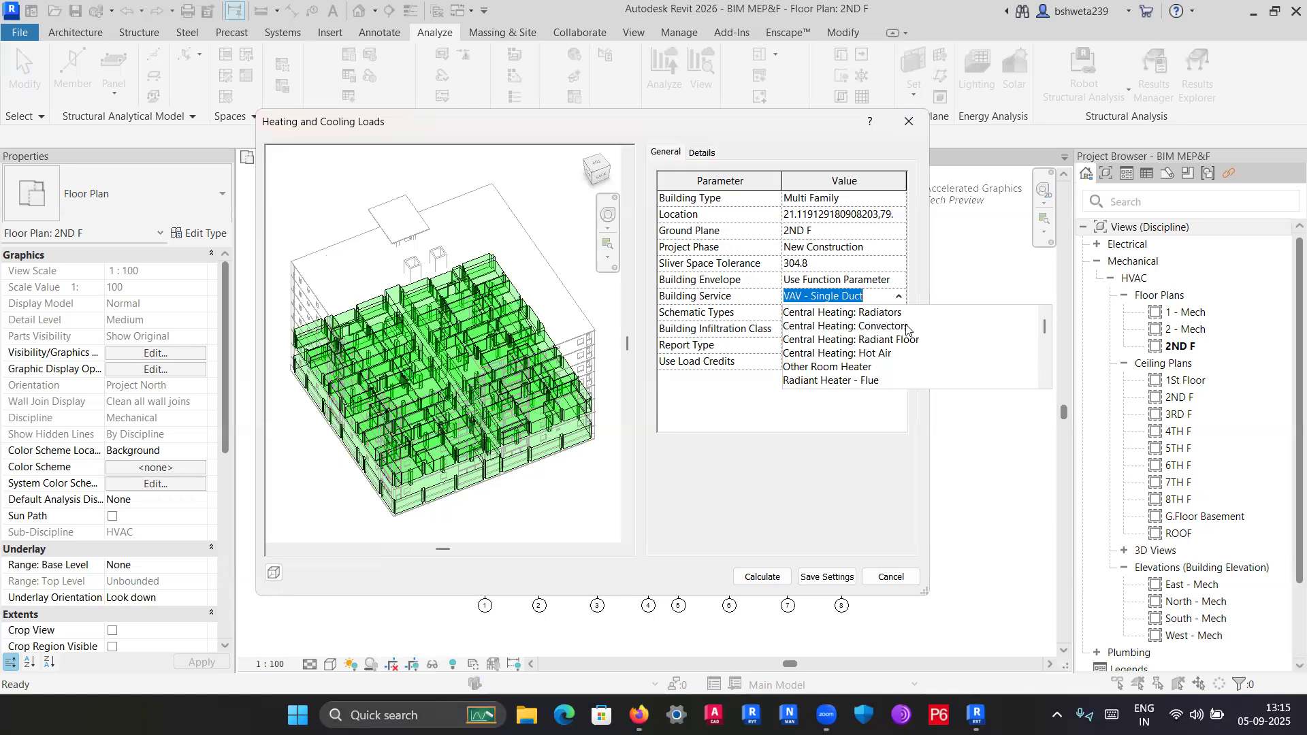
{"action": "scroll", "coordinate": [859, 347], "scroll_direction": "down", "scroll_amount": 1}
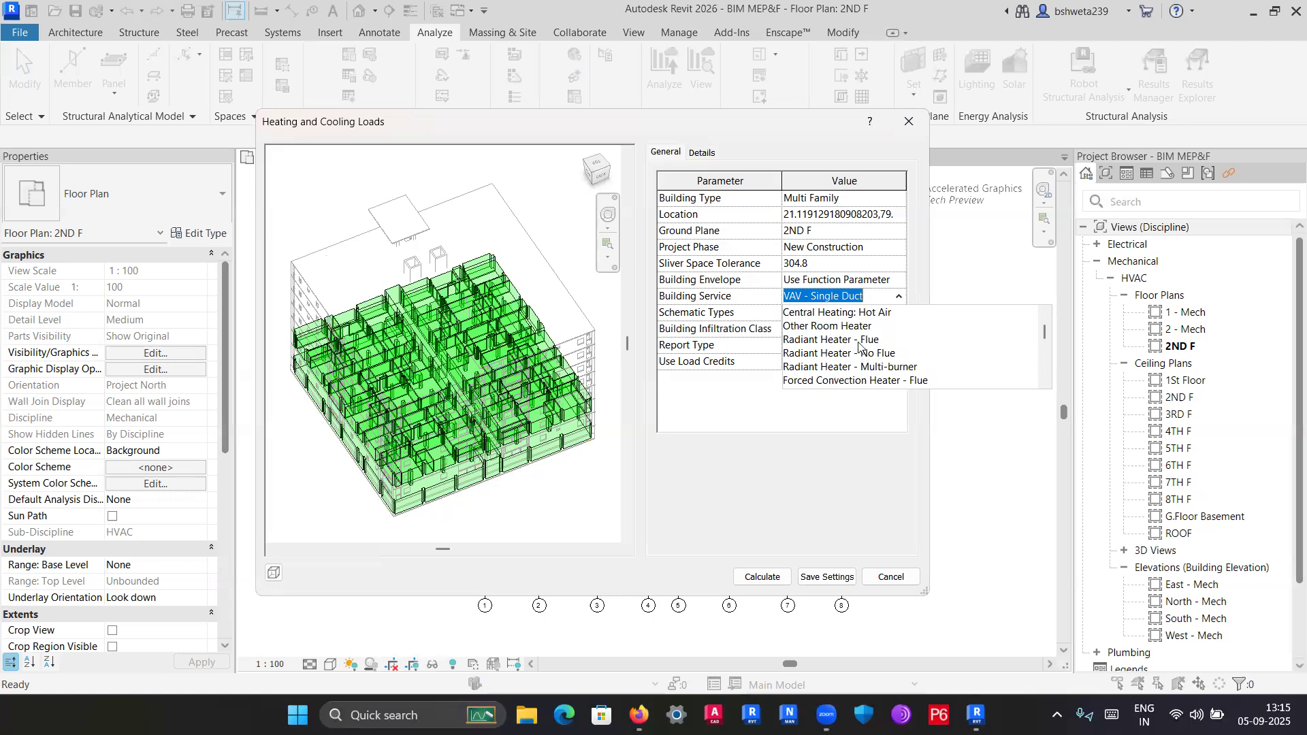
{"action": "scroll", "coordinate": [858, 343], "scroll_direction": "down", "scroll_amount": 2}
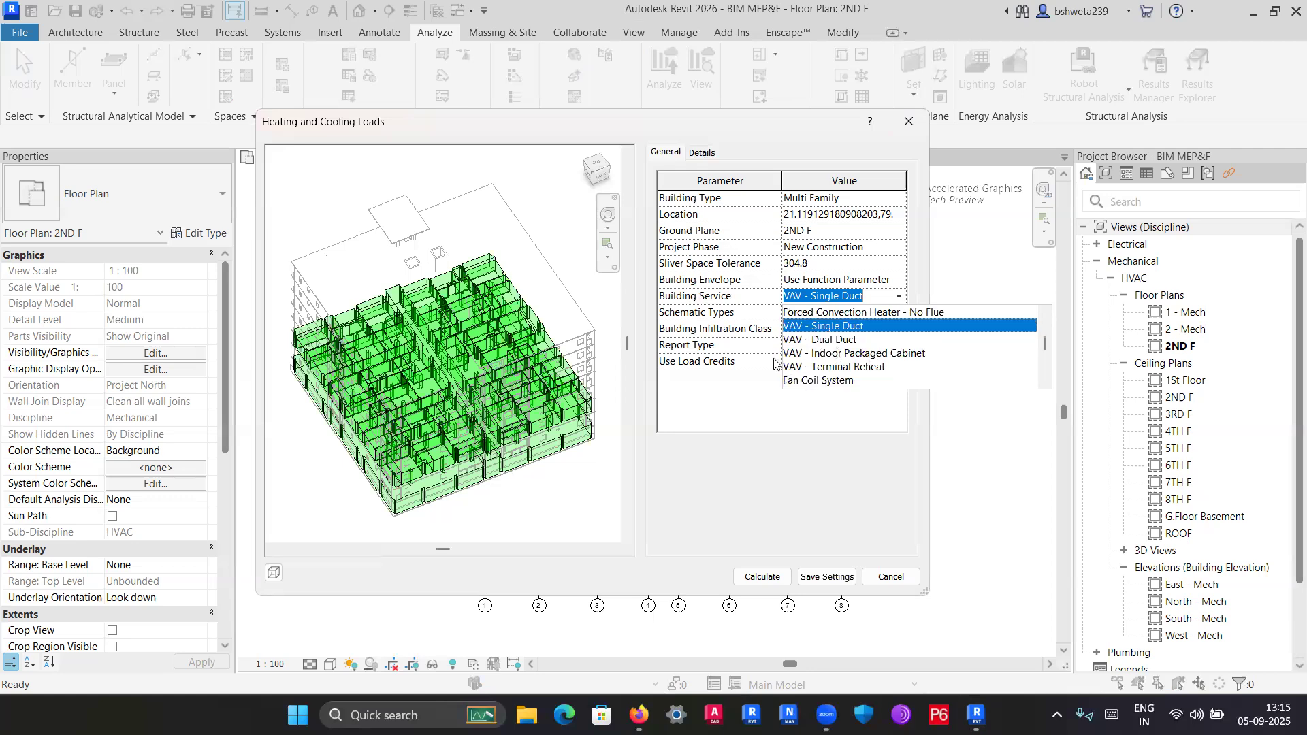
{"action": "scroll", "coordinate": [859, 358], "scroll_direction": "down", "scroll_amount": 1}
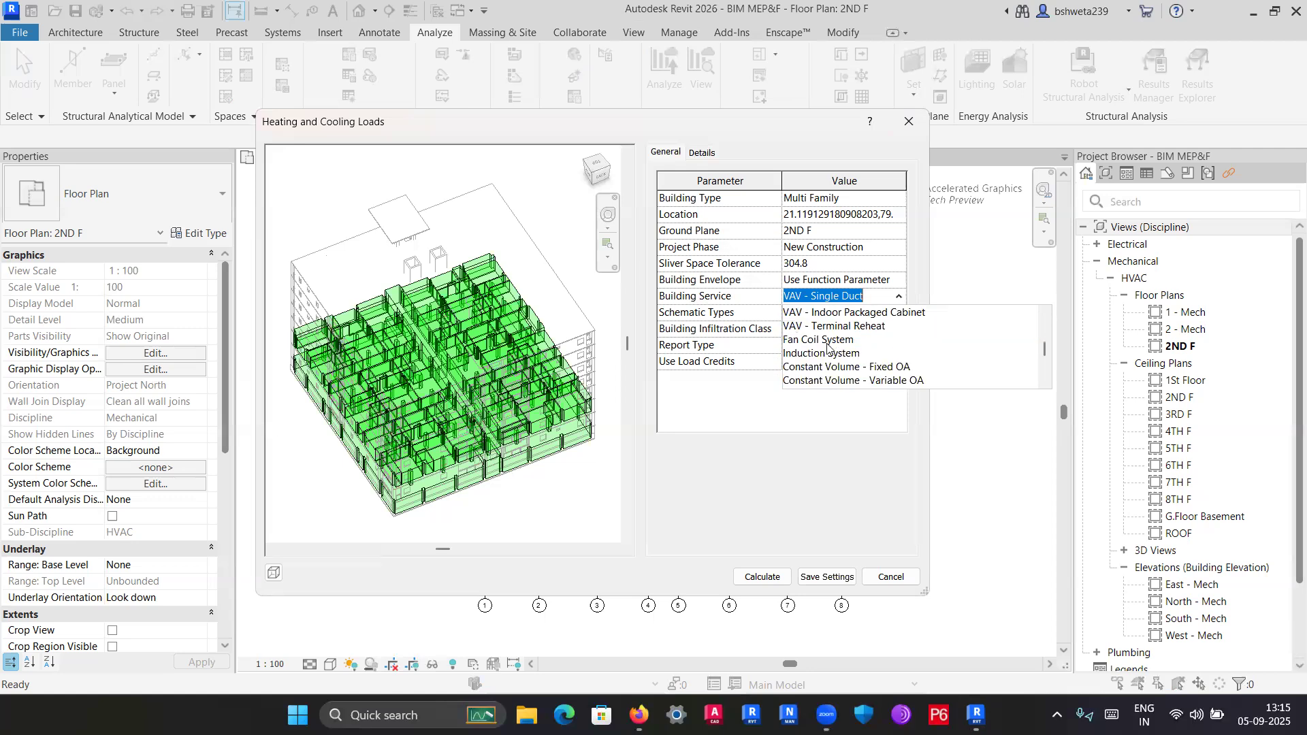
{"action": "scroll", "coordinate": [827, 344], "scroll_direction": "up", "scroll_amount": 1}
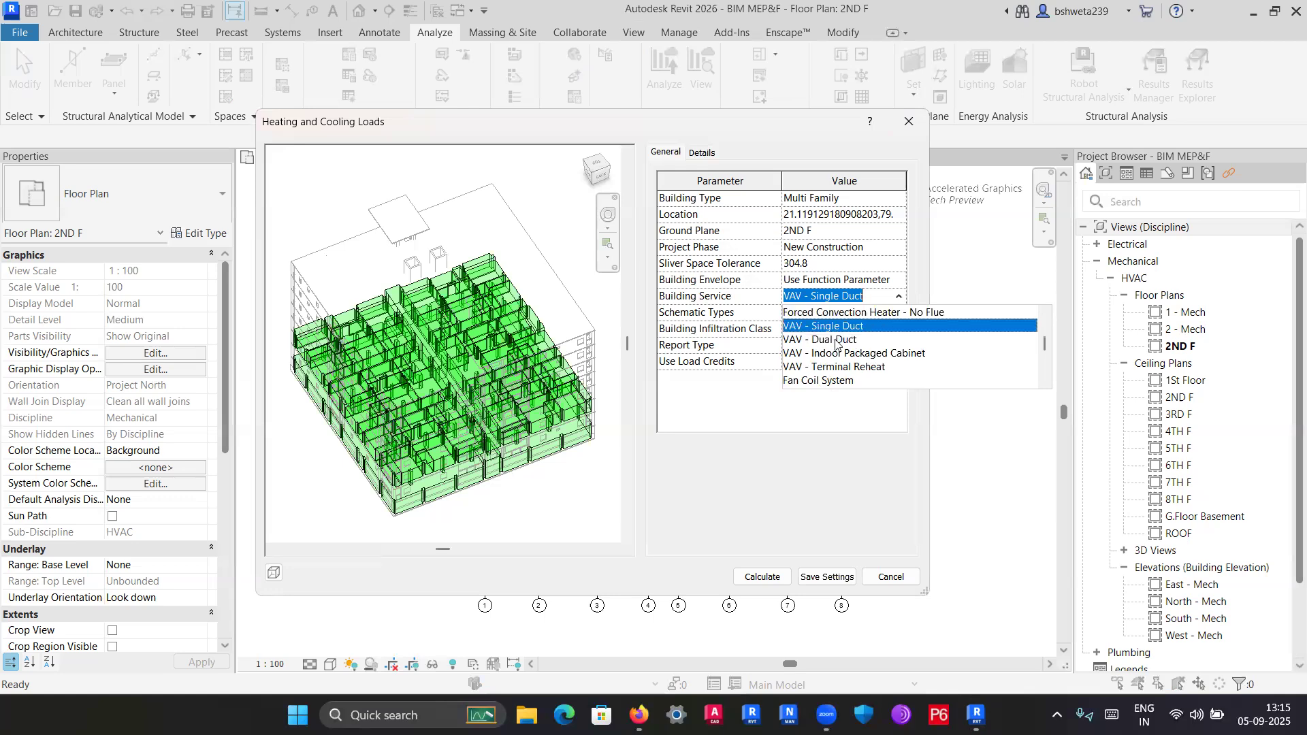
{"action": "left_click", "coordinate": [837, 341]}
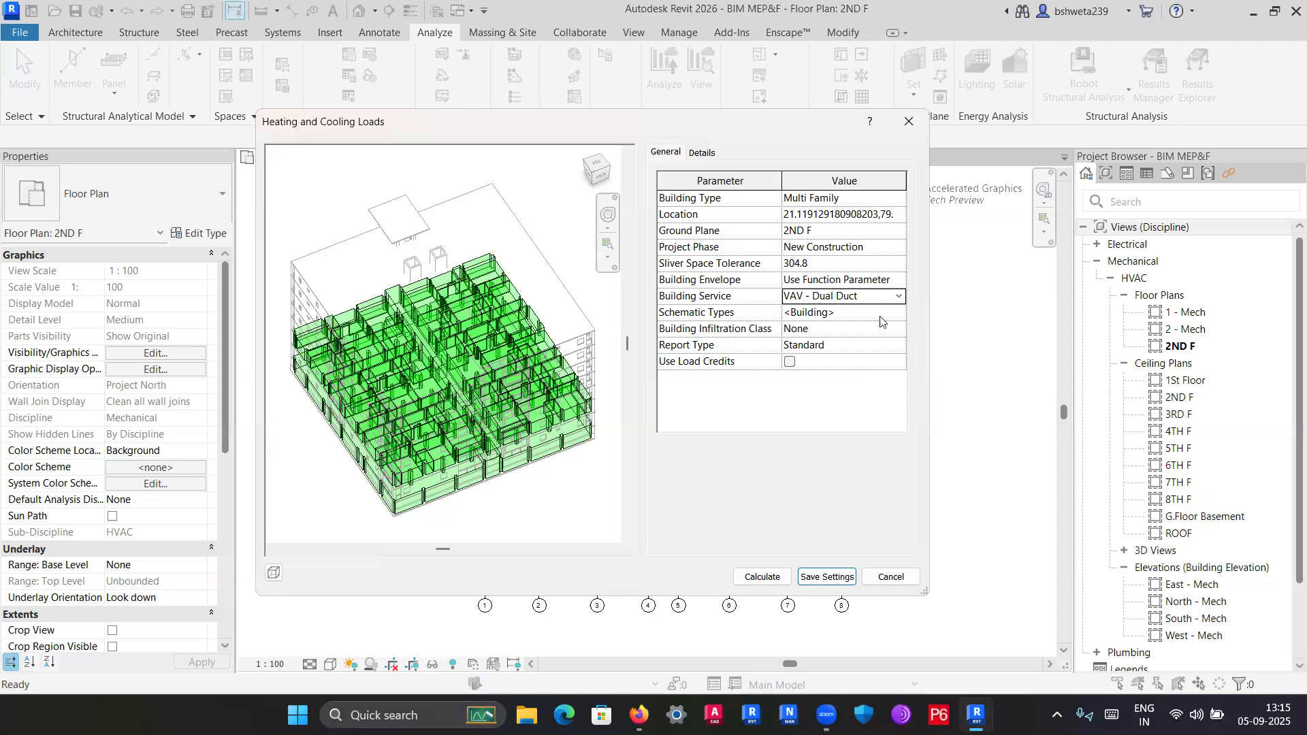
Override the analytic constructions for ceilings and slabs in the building's schematic types and accept the settings.
{"action": "left_click", "coordinate": [900, 313]}
{"action": "left_click", "coordinate": [900, 312]}
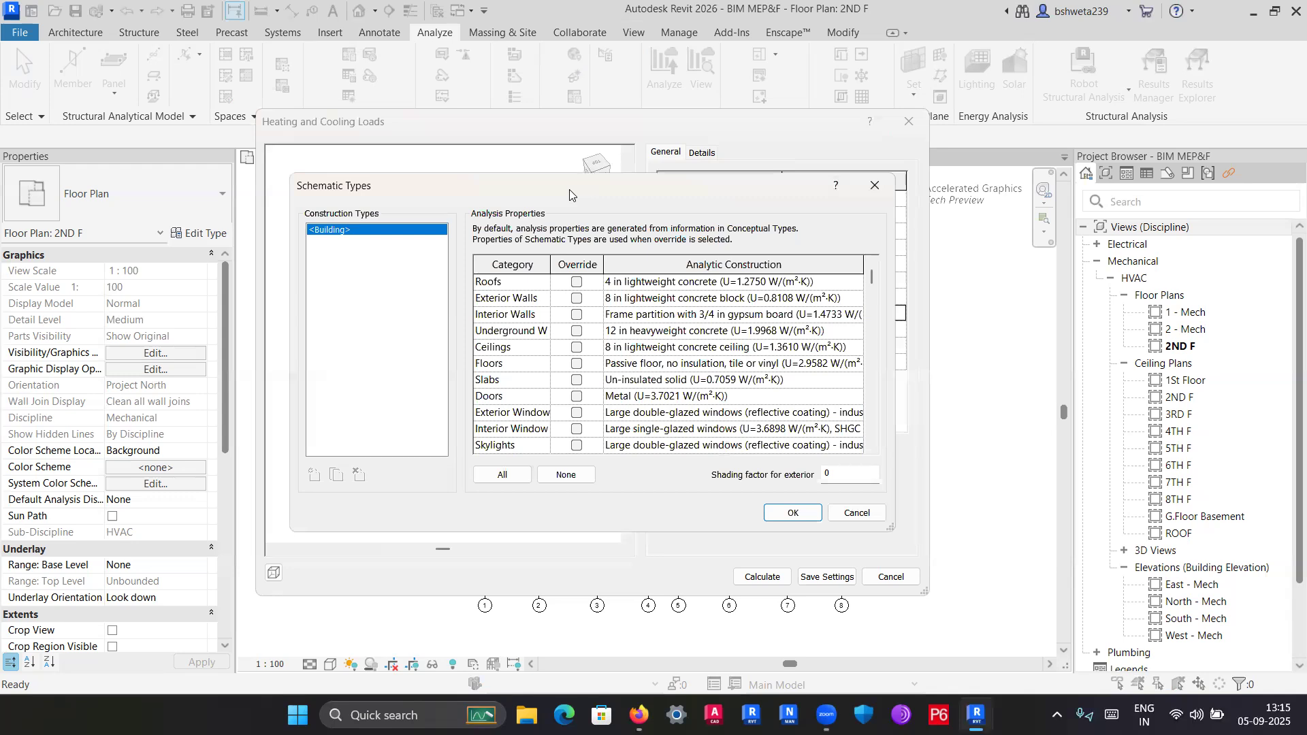
{"action": "left_click_drag", "start_coordinate": [570, 189], "coordinate": [510, 105]}
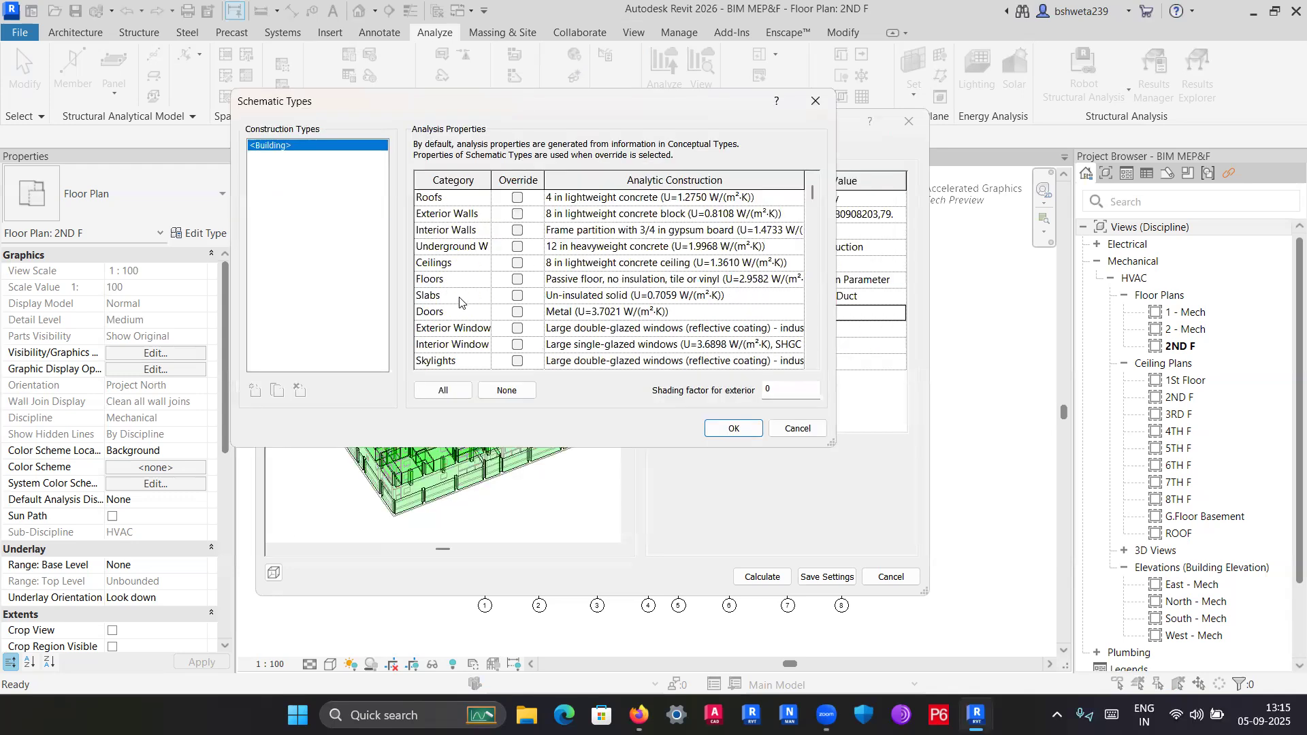
{"action": "left_click", "coordinate": [517, 263]}
{"action": "scroll", "coordinate": [488, 319], "scroll_direction": "down", "scroll_amount": 1}
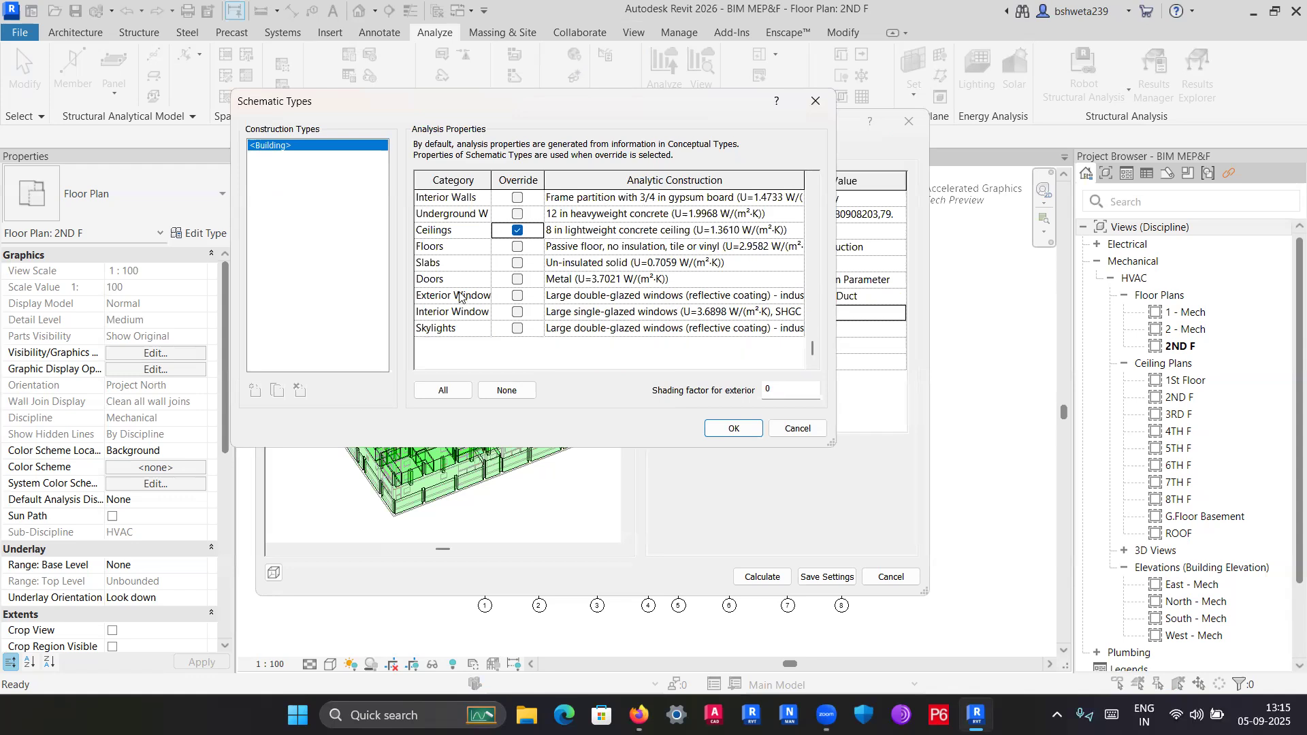
{"action": "left_click", "coordinate": [517, 263]}
{"action": "left_click", "coordinate": [725, 429]}
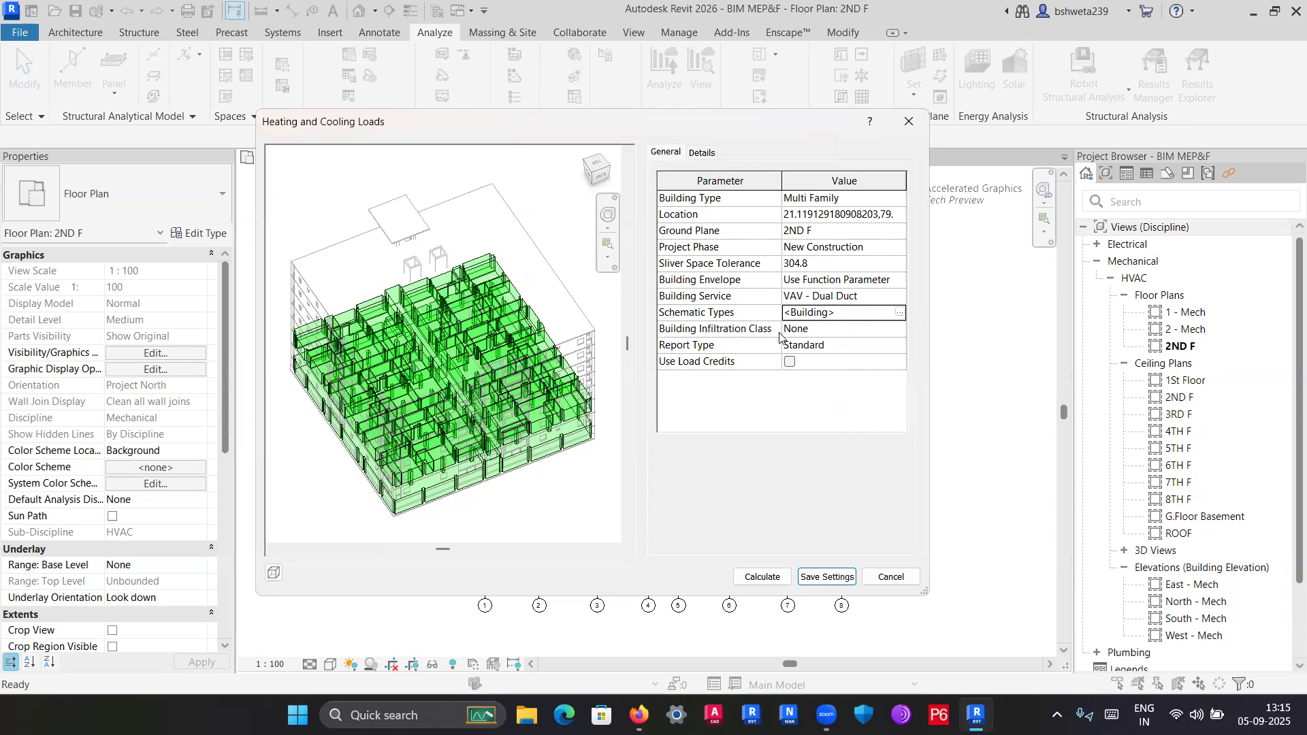
Set the building infiltration class to Medium and choose the Standard report type after trying Simple.
{"action": "left_click", "coordinate": [899, 333]}
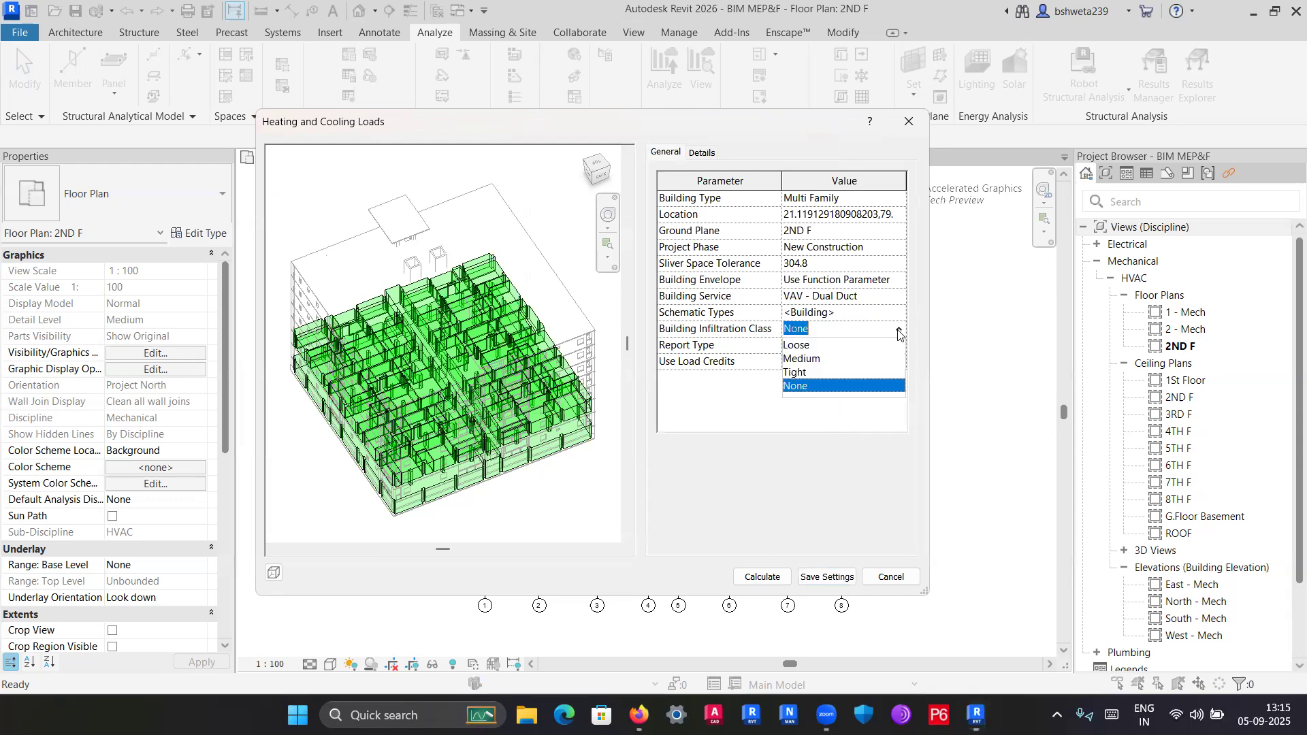
{"action": "left_click", "coordinate": [802, 360]}
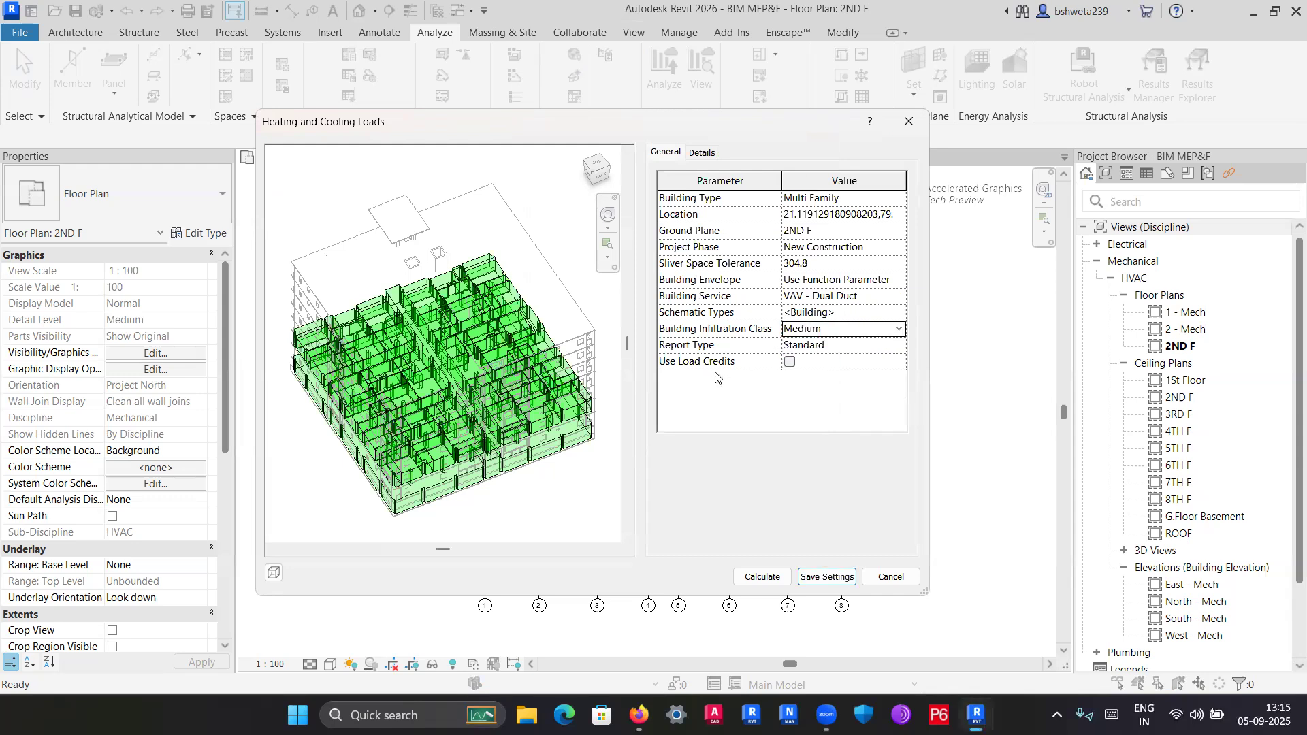
{"action": "left_click", "coordinate": [896, 349]}
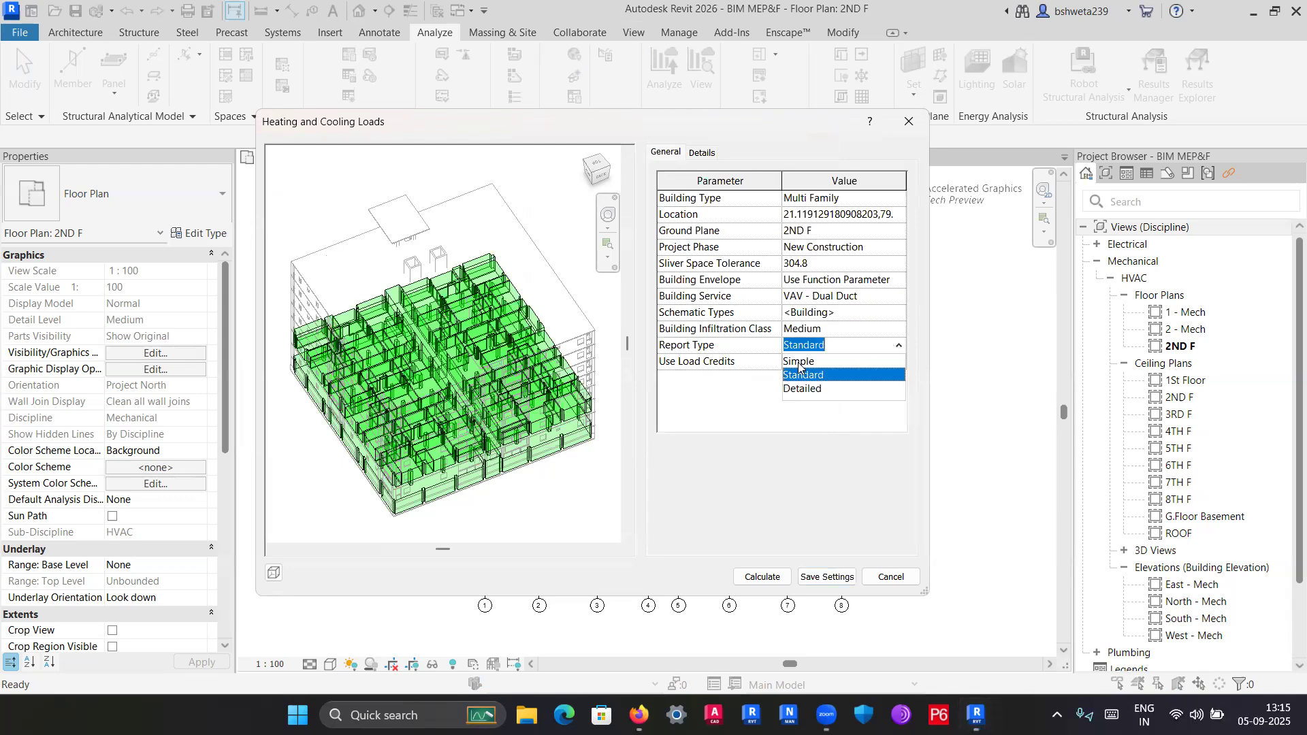
{"action": "left_click", "coordinate": [805, 363]}
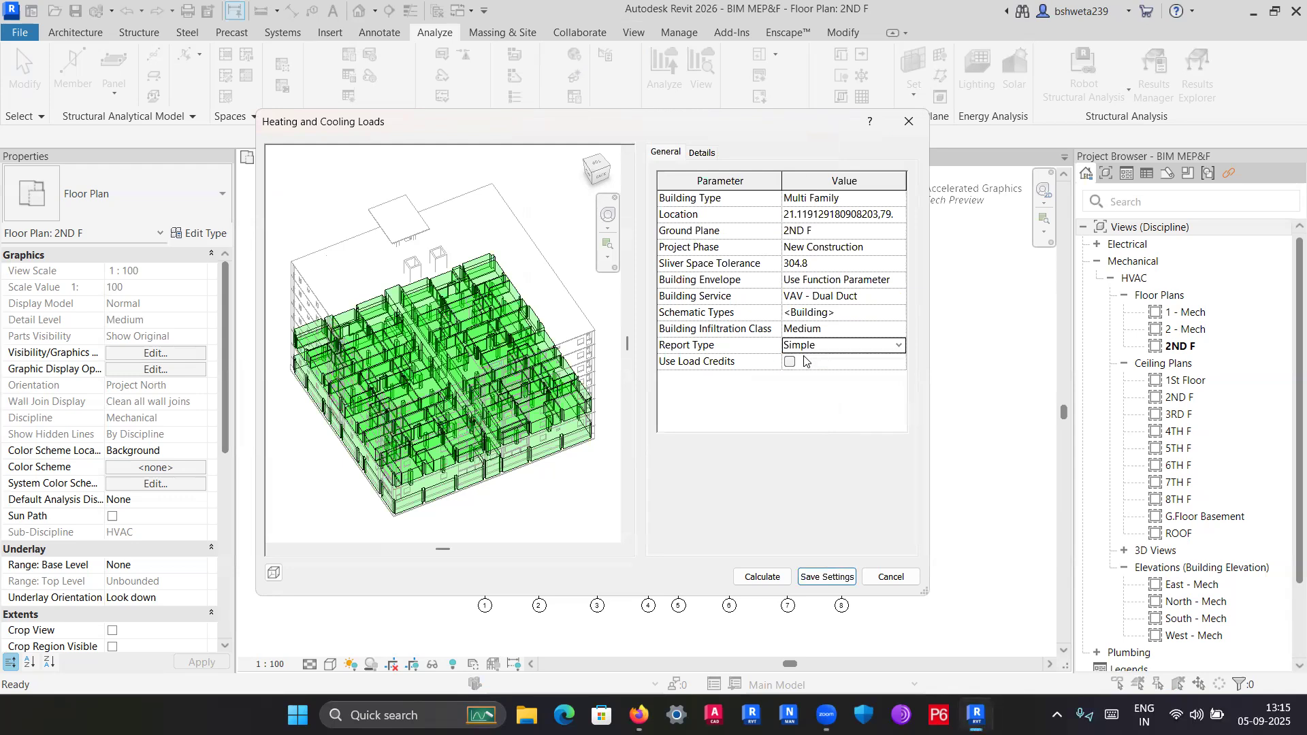
{"action": "left_click", "coordinate": [896, 349]}
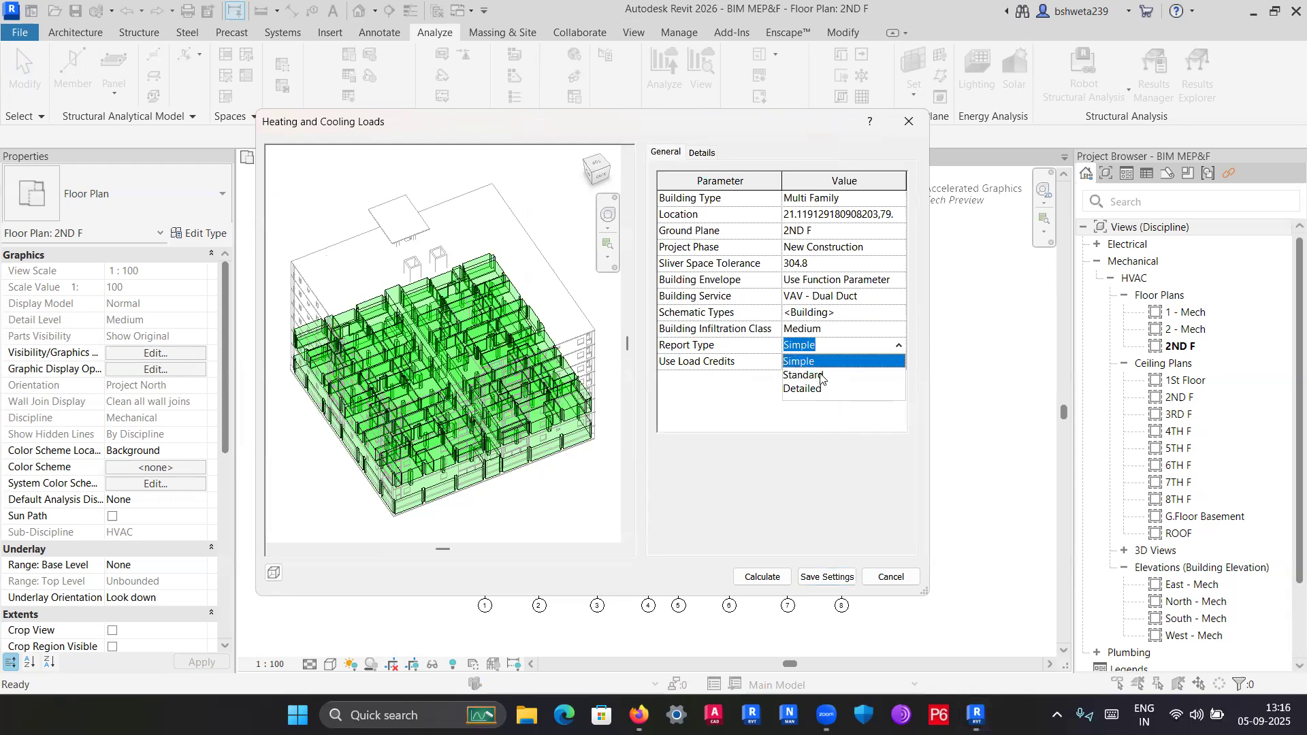
{"action": "left_click", "coordinate": [819, 376]}
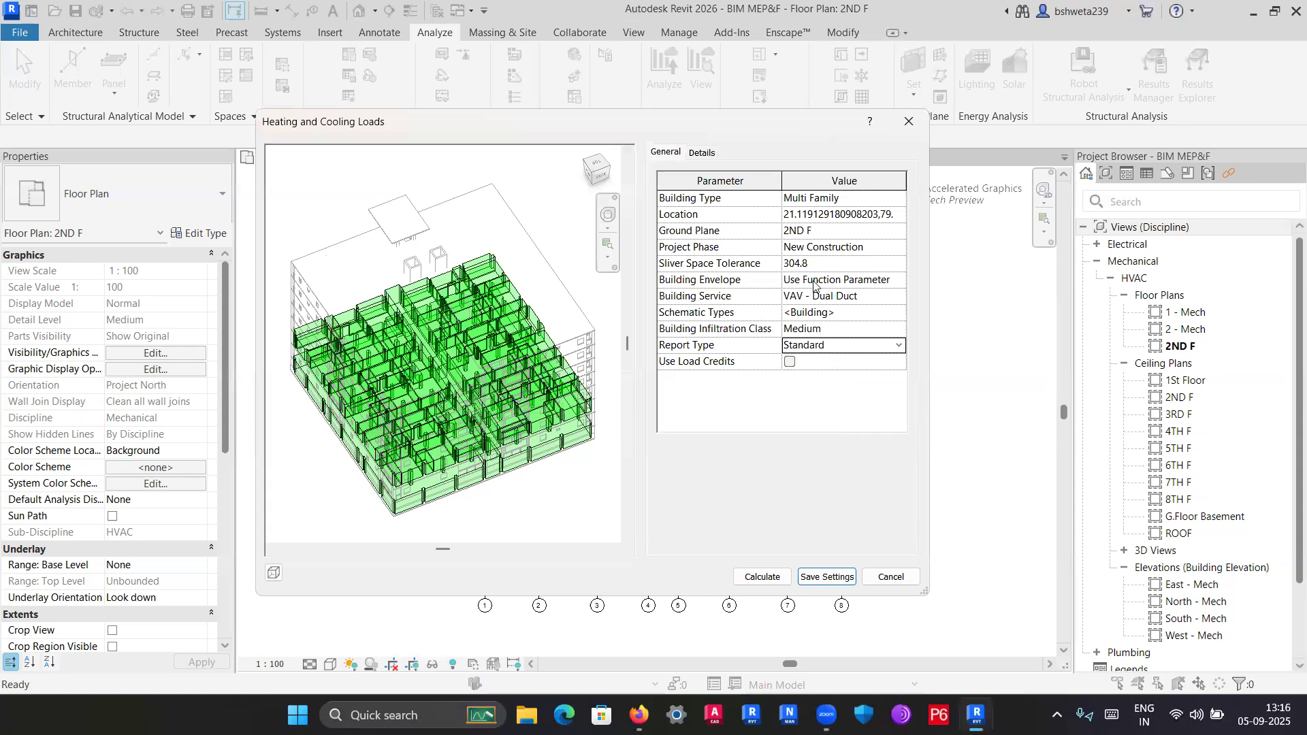
Try the Detailed report type, set it back to Standard, and leave load credits unused.
{"action": "left_click", "coordinate": [898, 345]}
{"action": "left_click", "coordinate": [819, 391]}
{"action": "left_click", "coordinate": [898, 345]}
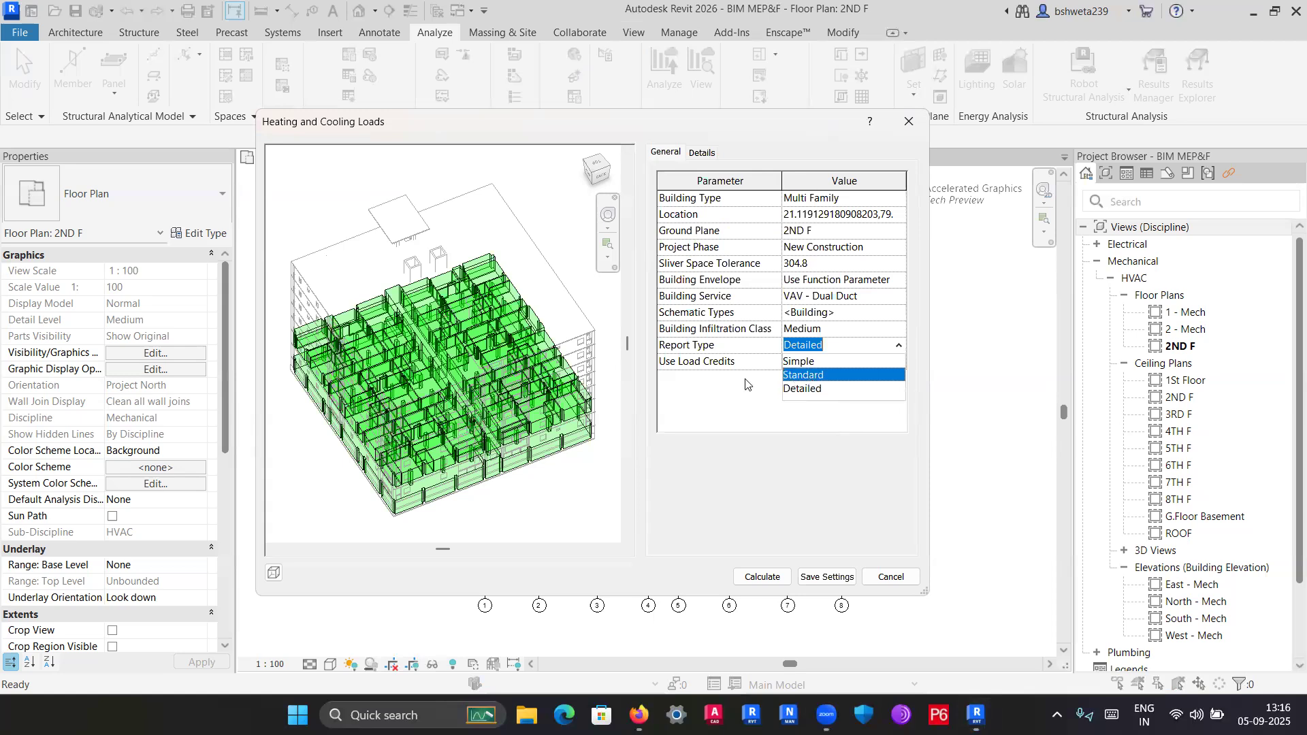
{"action": "left_click", "coordinate": [806, 376]}
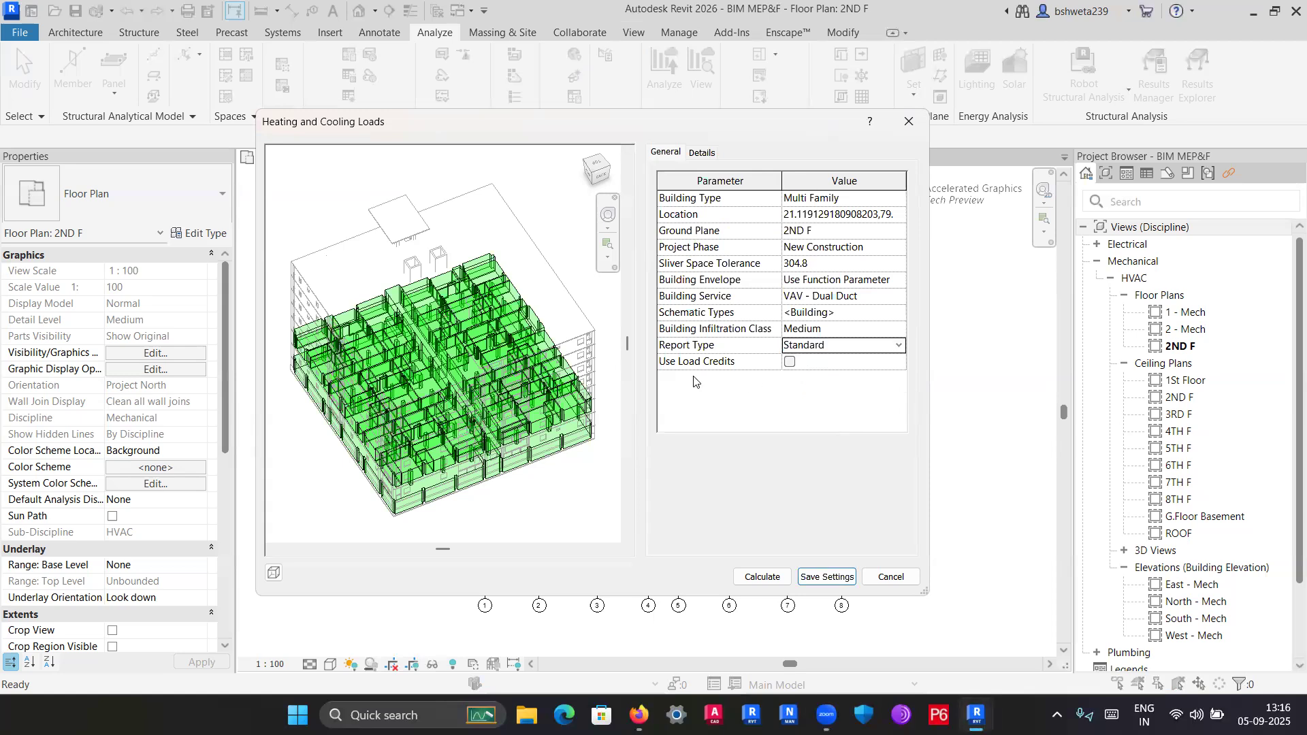
{"action": "left_click", "coordinate": [794, 366]}
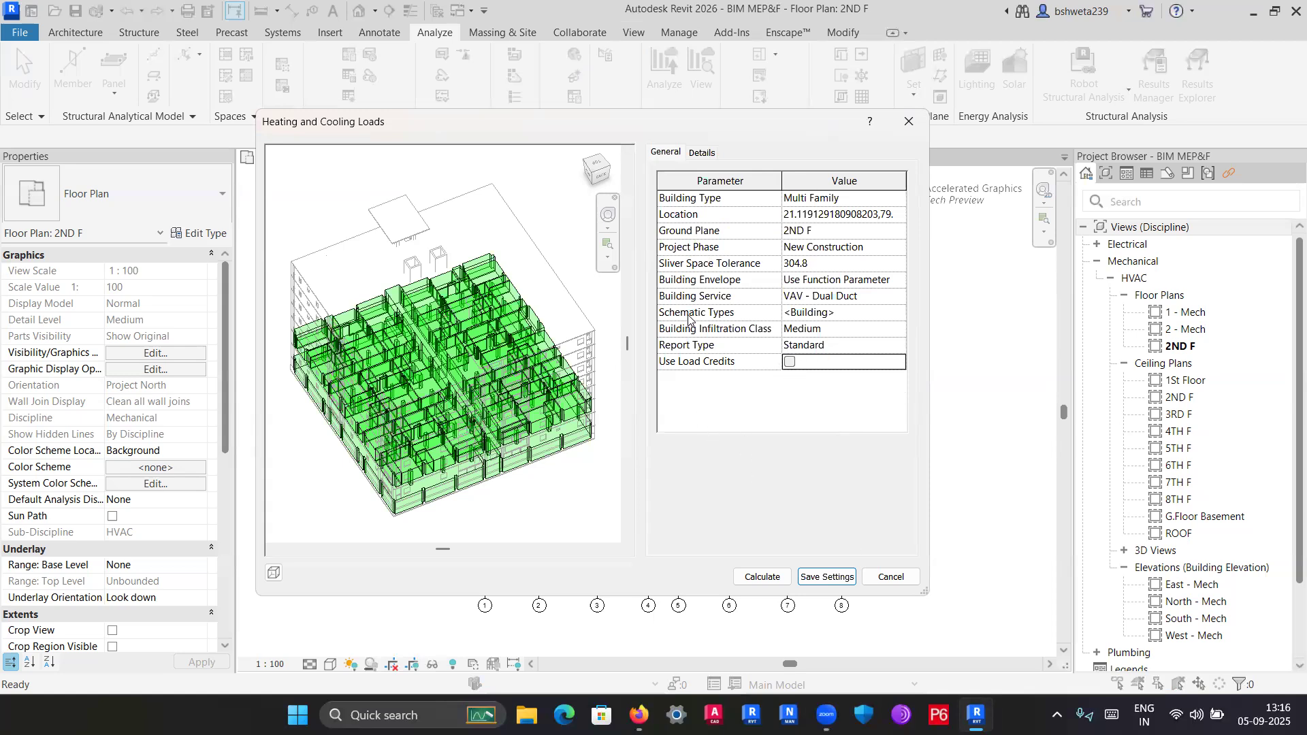
Examine the zones of the building model and the spaces grouped under System-Zone 02 and System-Zone 01 in the loads details.
{"action": "left_click", "coordinate": [702, 153]}
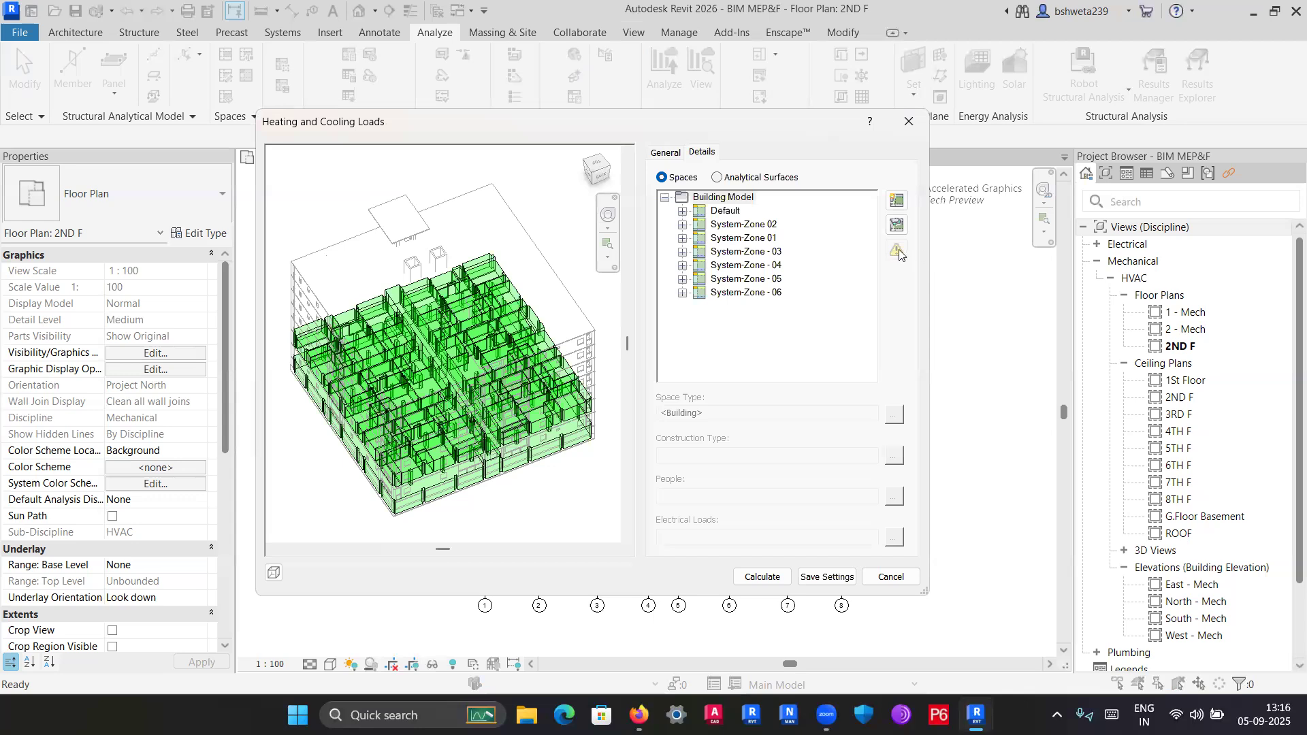
{"action": "left_click", "coordinate": [683, 225]}
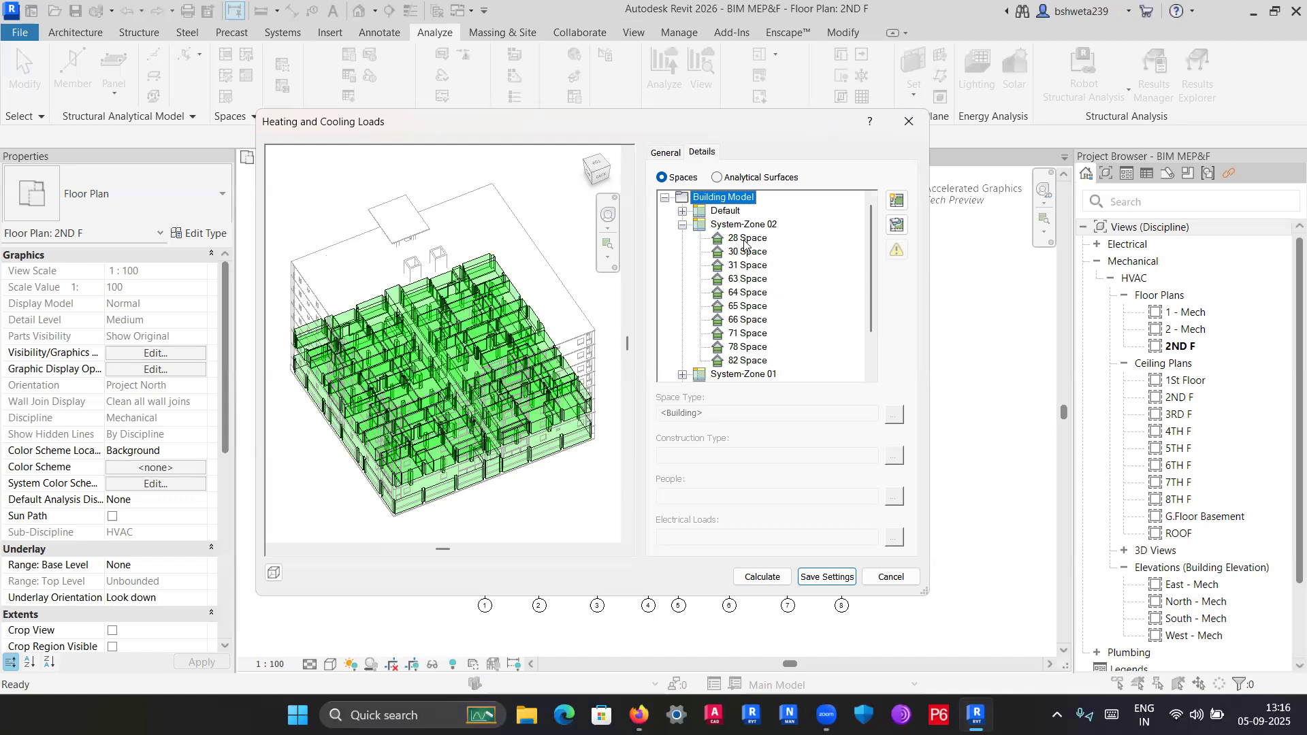
{"action": "left_click", "coordinate": [683, 225]}
{"action": "left_click", "coordinate": [683, 239]}
{"action": "left_click", "coordinate": [683, 211]}
{"action": "left_click", "coordinate": [682, 239]}
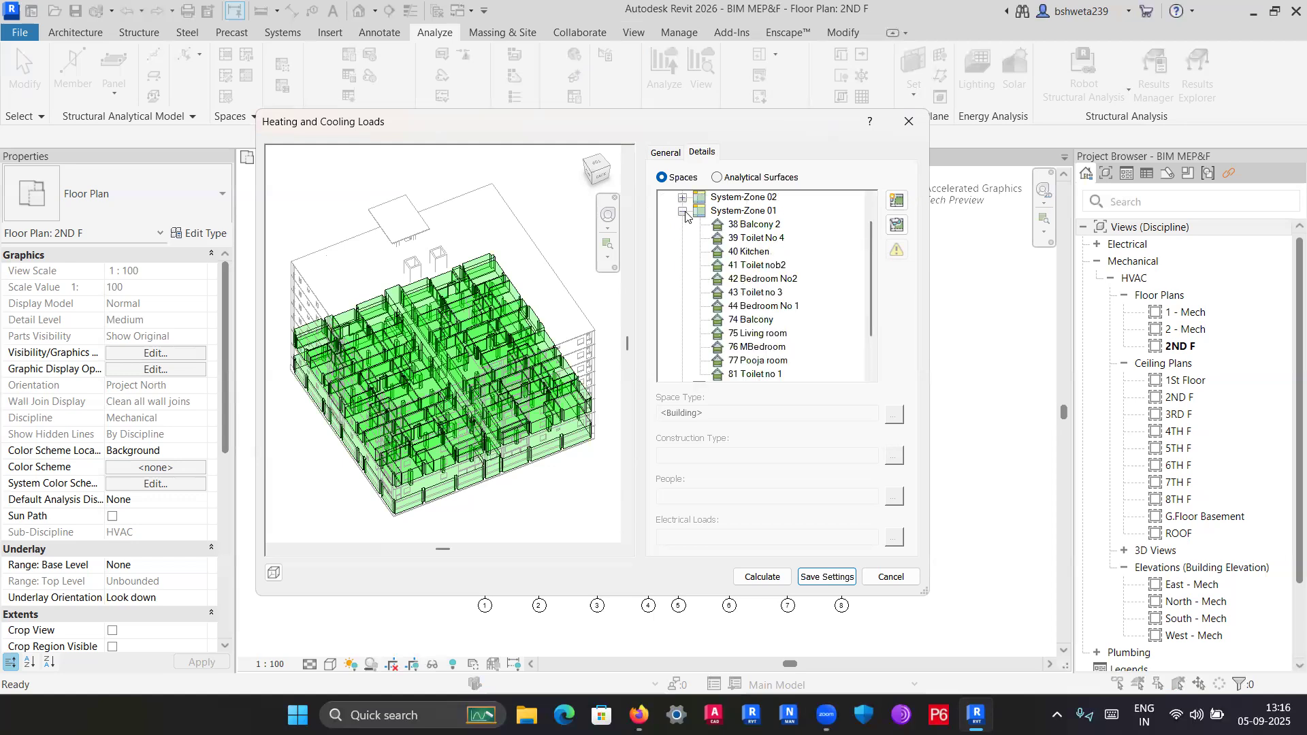
{"action": "left_click", "coordinate": [682, 212]}
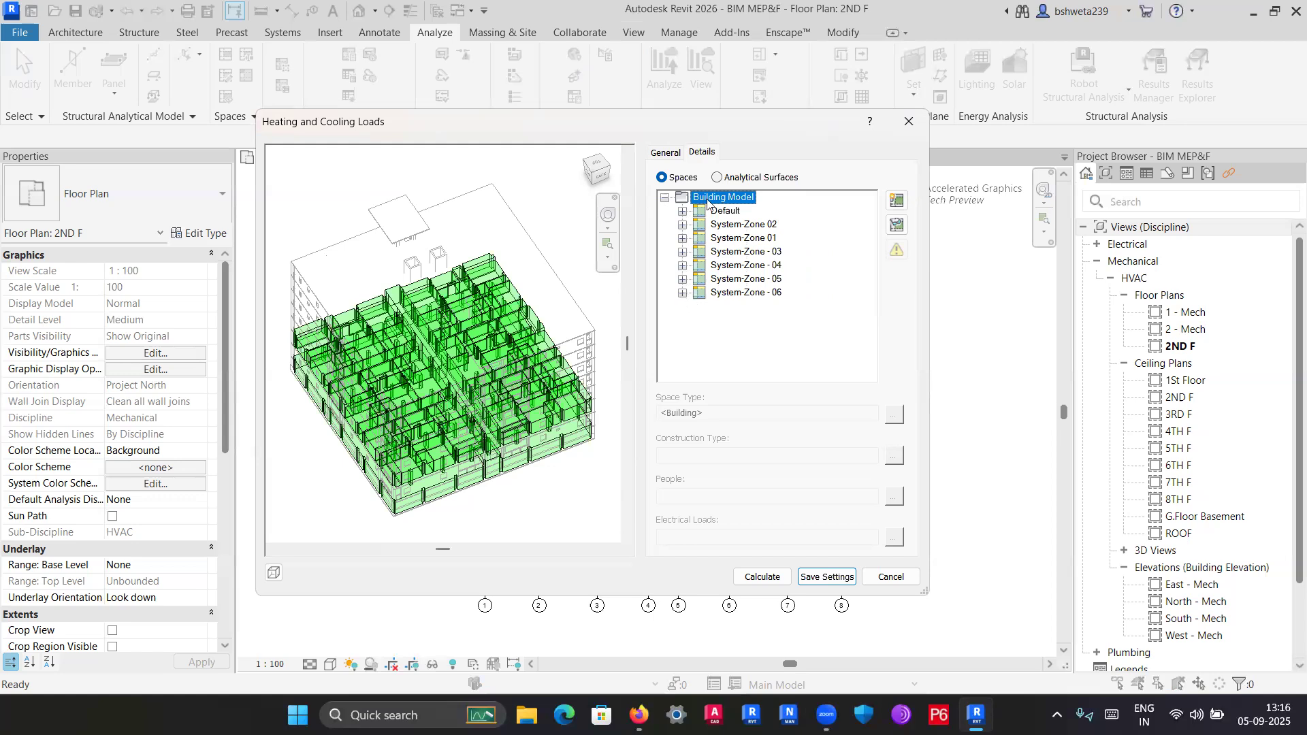
{"action": "left_click", "coordinate": [664, 197]}
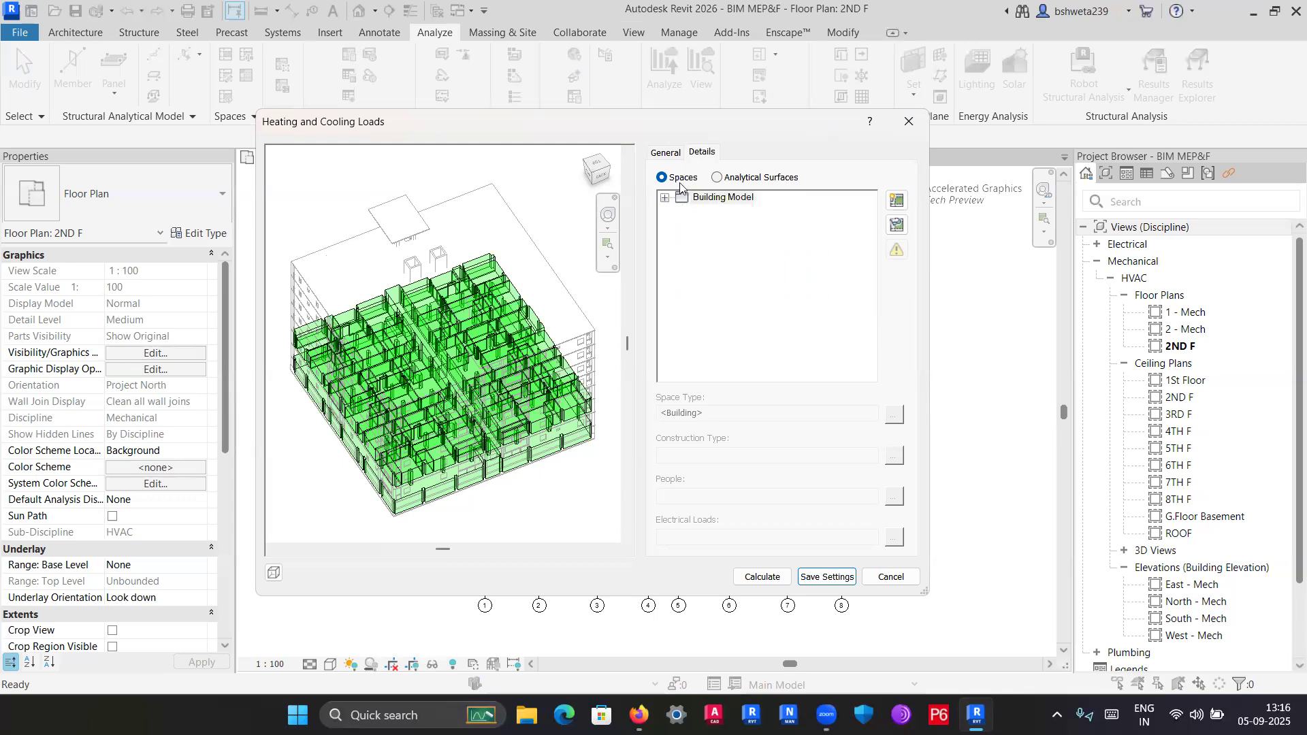
Inspect the space type, construction, people and electrical load values of 6 Space in the Default zone.
{"action": "left_click", "coordinate": [664, 197]}
{"action": "left_click", "coordinate": [681, 211]}
{"action": "left_click", "coordinate": [725, 225]}
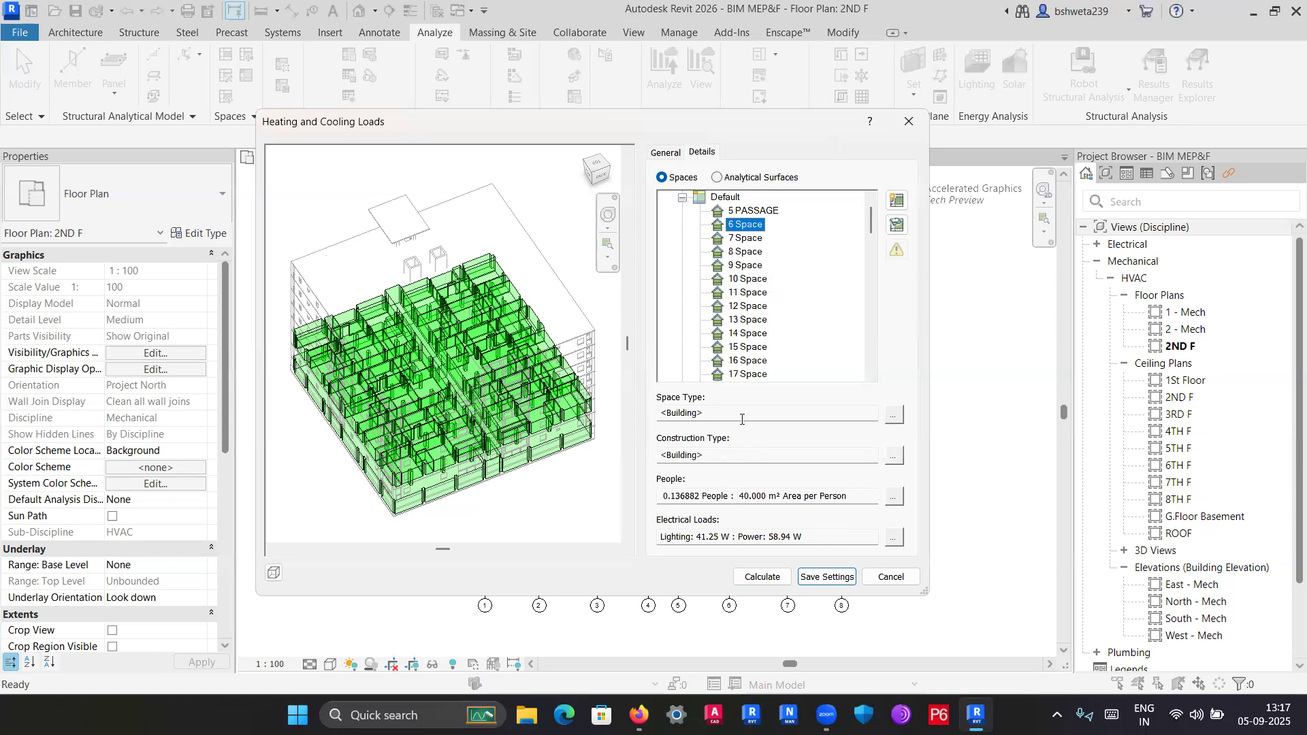
{"action": "left_click", "coordinate": [683, 199]}
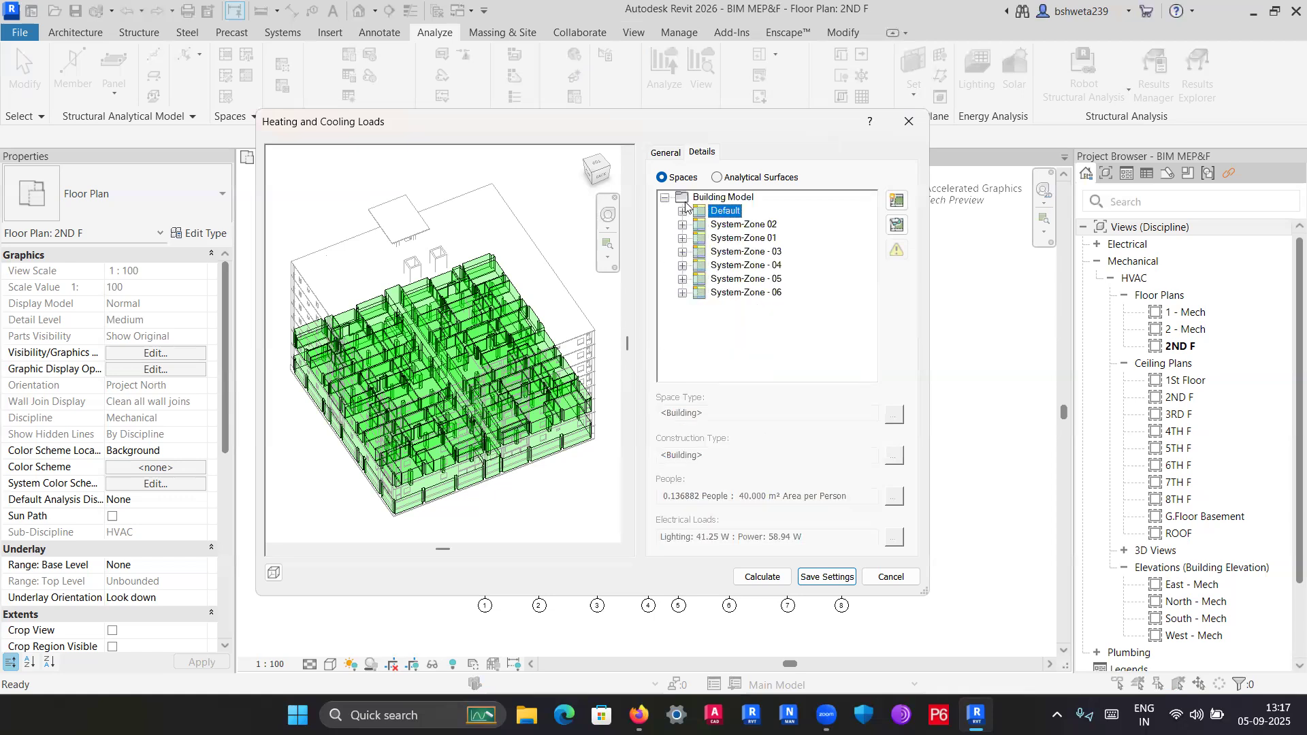
Review the spaces in System-Zone 01 and inspect the space type settings of 38 Balcony 2 without changing them.
{"action": "left_click", "coordinate": [682, 238]}
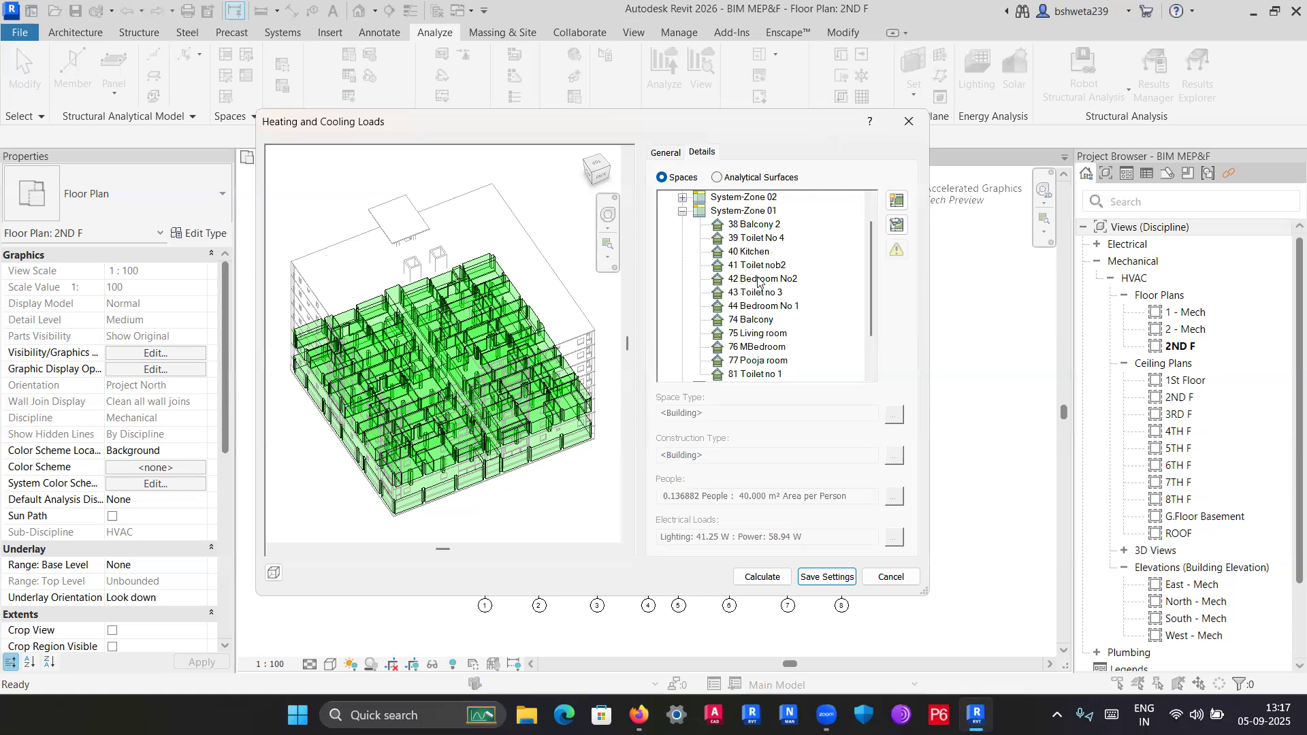
{"action": "scroll", "coordinate": [757, 281], "scroll_direction": "down", "scroll_amount": 2}
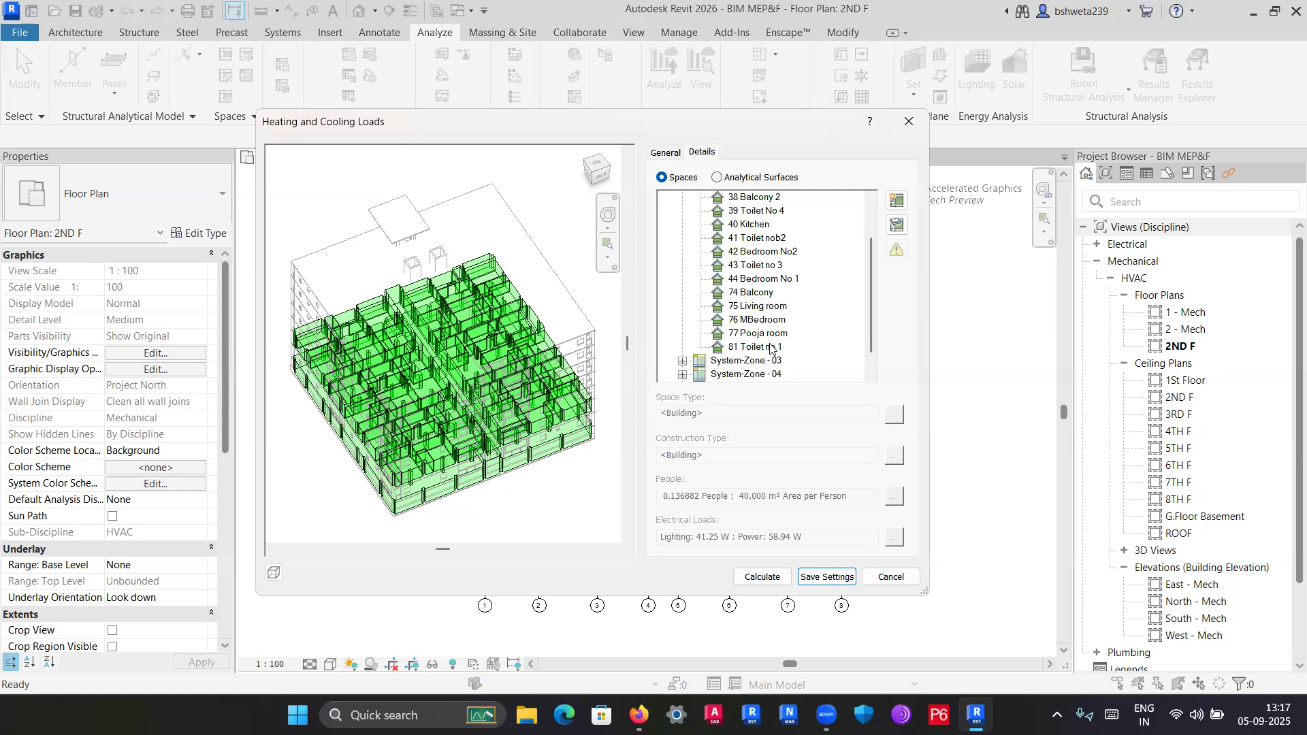
{"action": "scroll", "coordinate": [772, 347], "scroll_direction": "up", "scroll_amount": 2}
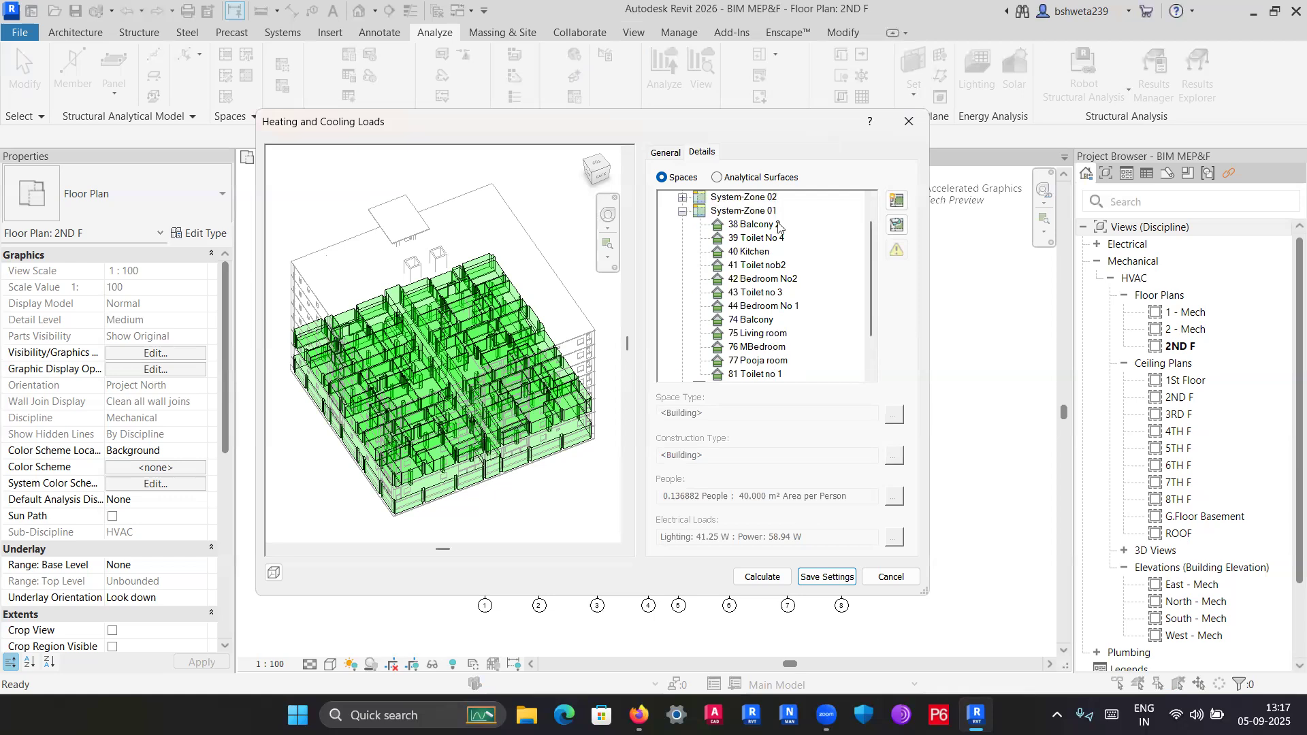
{"action": "left_click", "coordinate": [758, 227]}
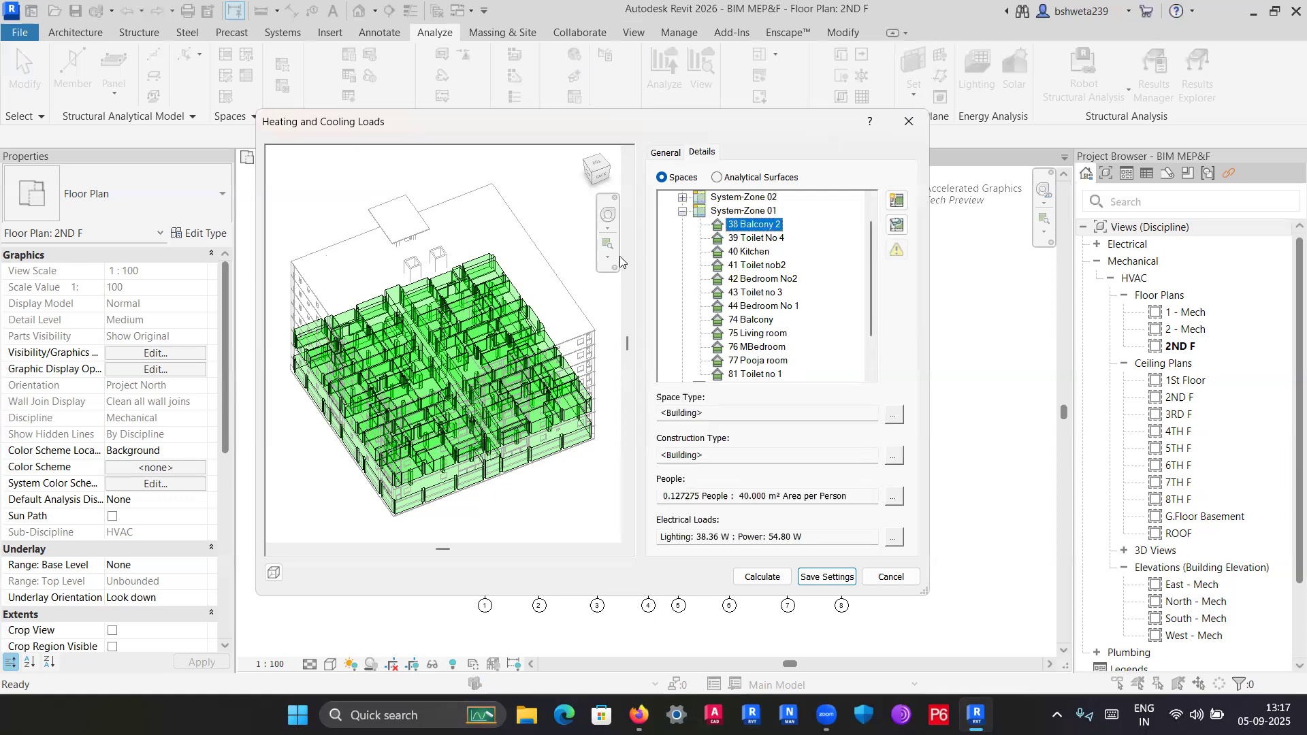
{"action": "left_click", "coordinate": [893, 417]}
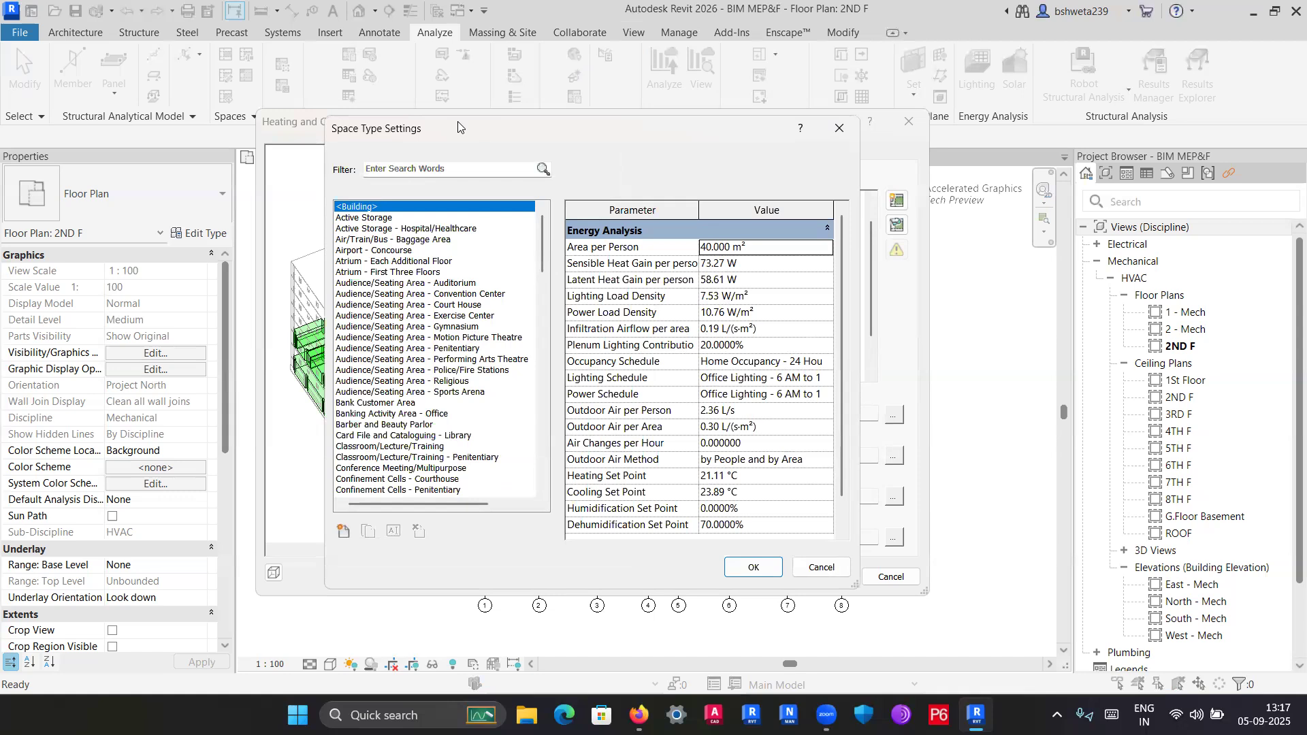
{"action": "left_click_drag", "start_coordinate": [459, 122], "coordinate": [369, 107]}
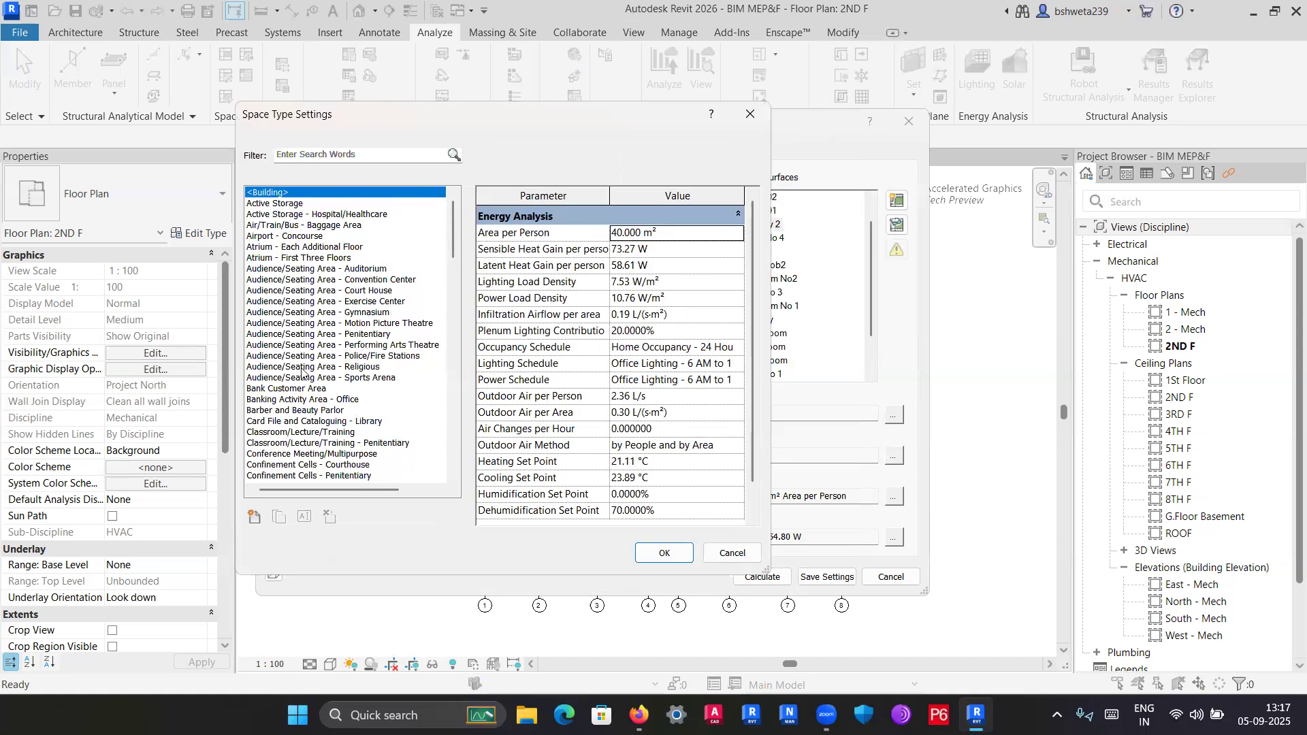
{"action": "left_click", "coordinate": [725, 553]}
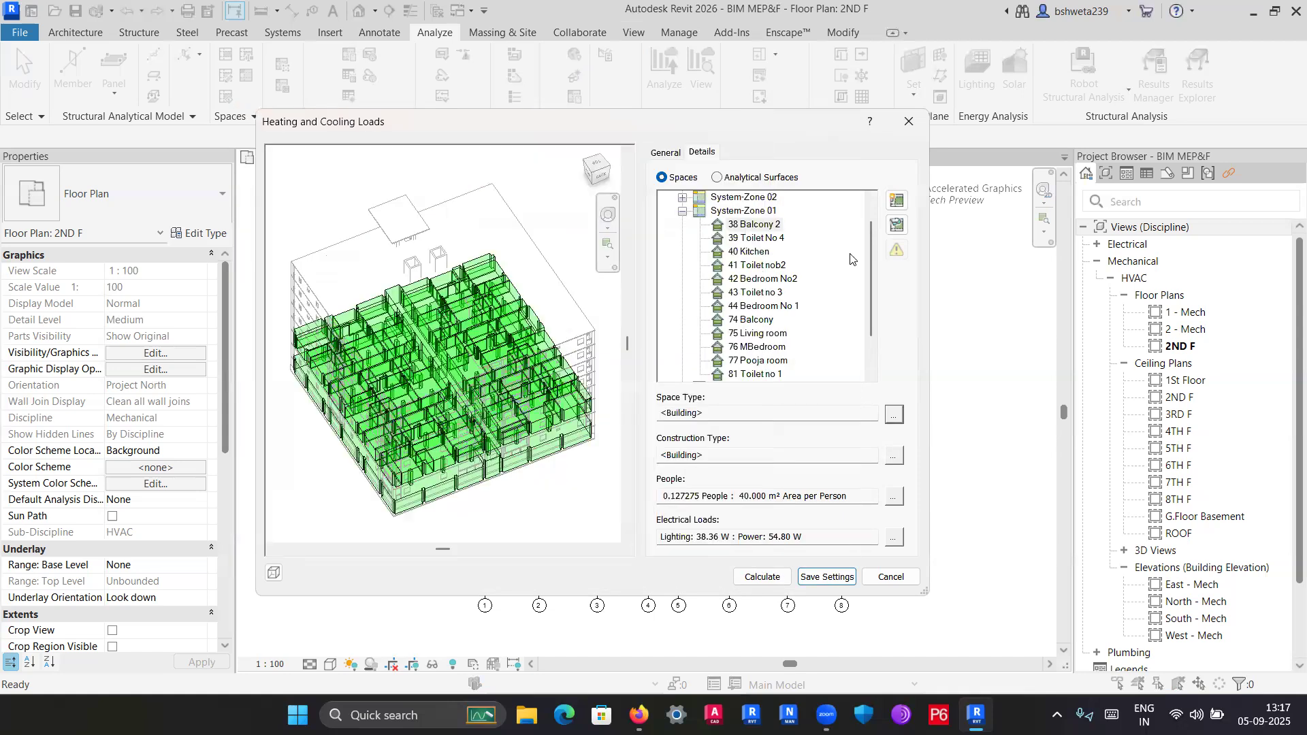
Search the space types for toilet to suit 39 Toilet No 4, and clear the search.
{"action": "left_click", "coordinate": [737, 240]}
{"action": "left_click", "coordinate": [893, 415]}
{"action": "left_click", "coordinate": [337, 155]}
{"action": "type", "text": "toil"}
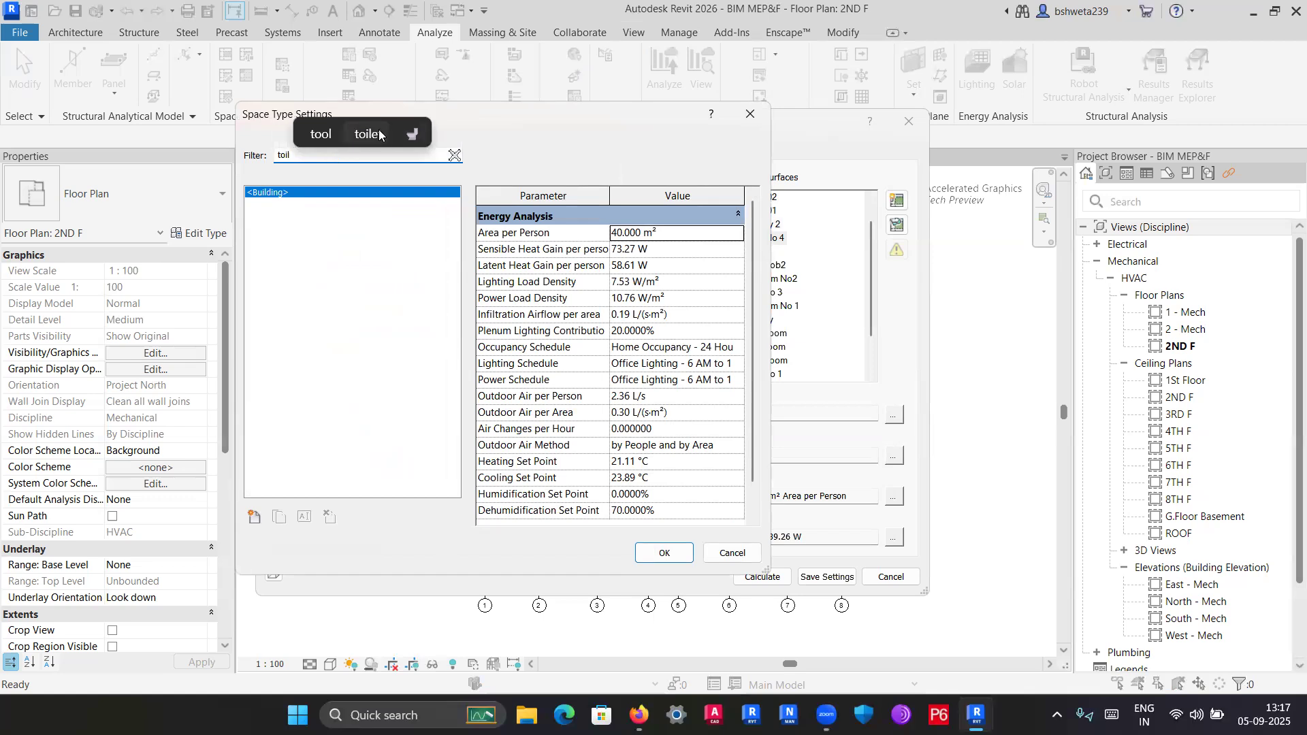
{"action": "left_click", "coordinate": [371, 134]}
{"action": "left_click_drag", "start_coordinate": [306, 157], "coordinate": [245, 168]}
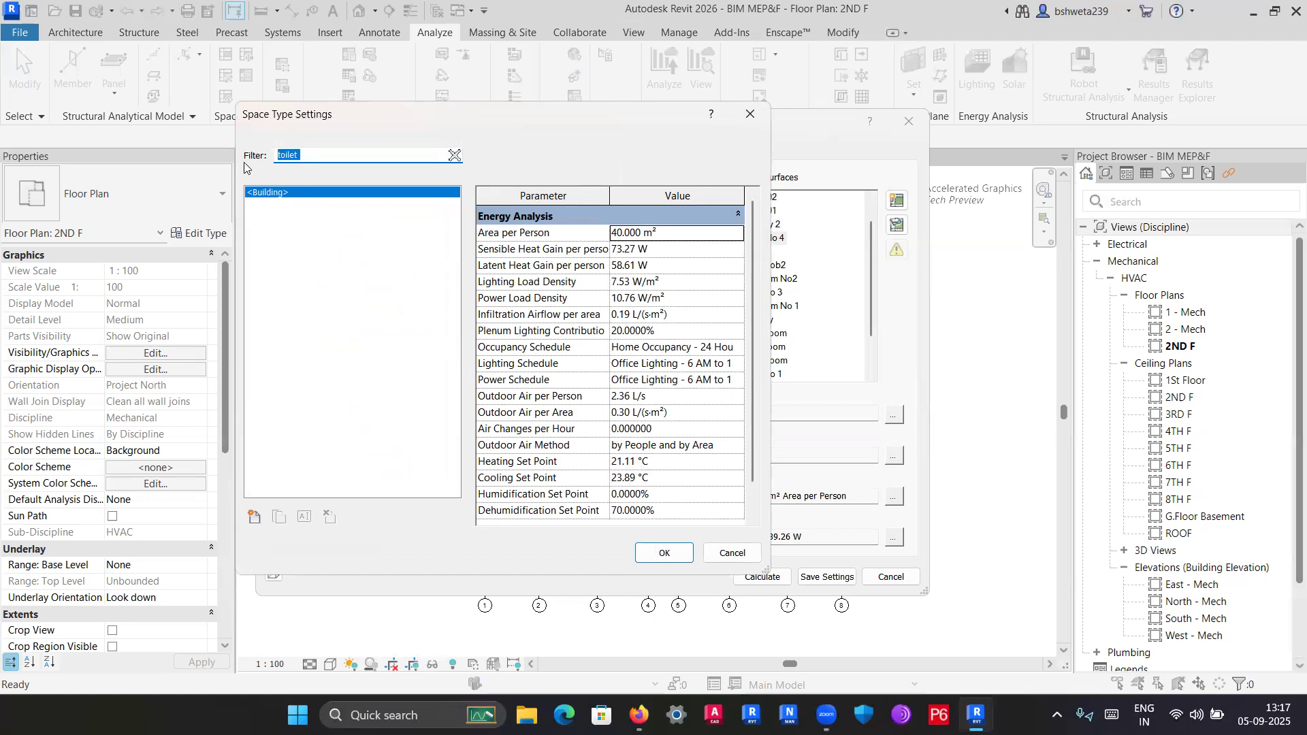
{"action": "key", "text": "BackSpace"}
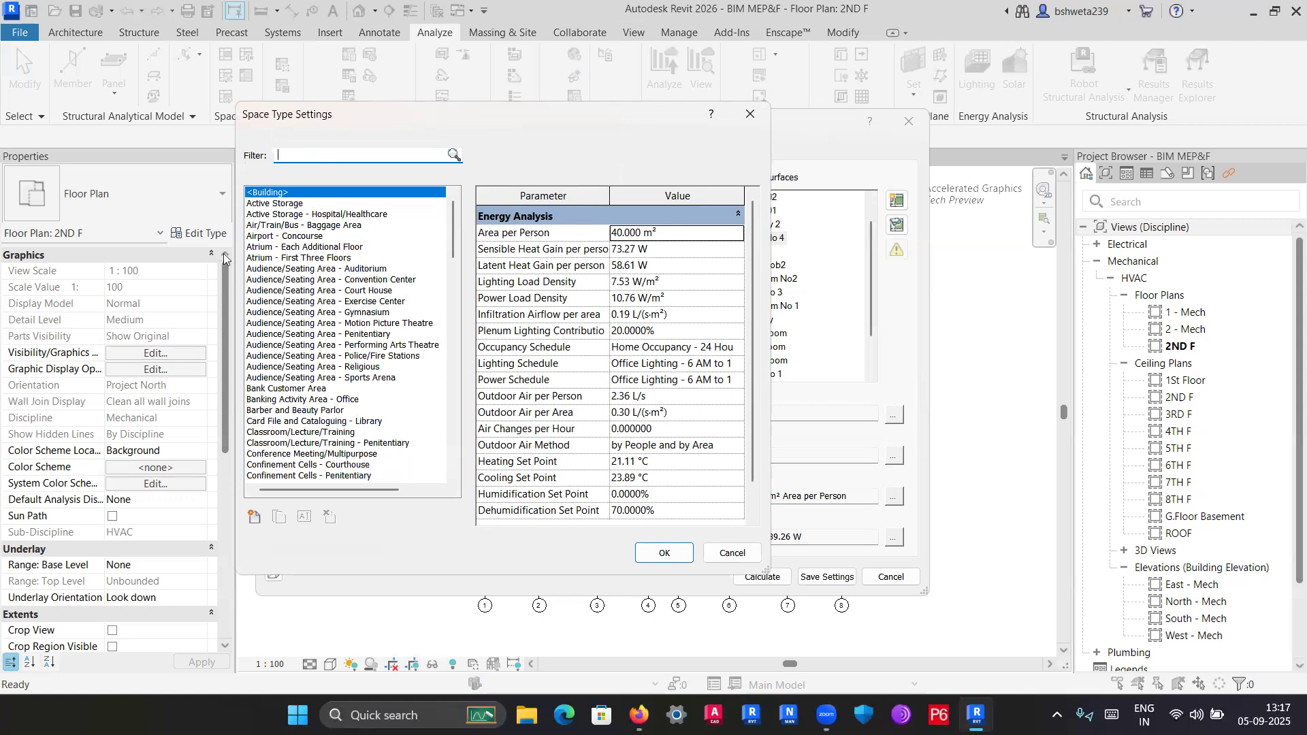
Look through the full list of space types for one that fits 39 Toilet No 4.
{"action": "left_click", "coordinate": [331, 334]}
{"action": "left_click", "coordinate": [345, 377]}
{"action": "left_click", "coordinate": [333, 410]}
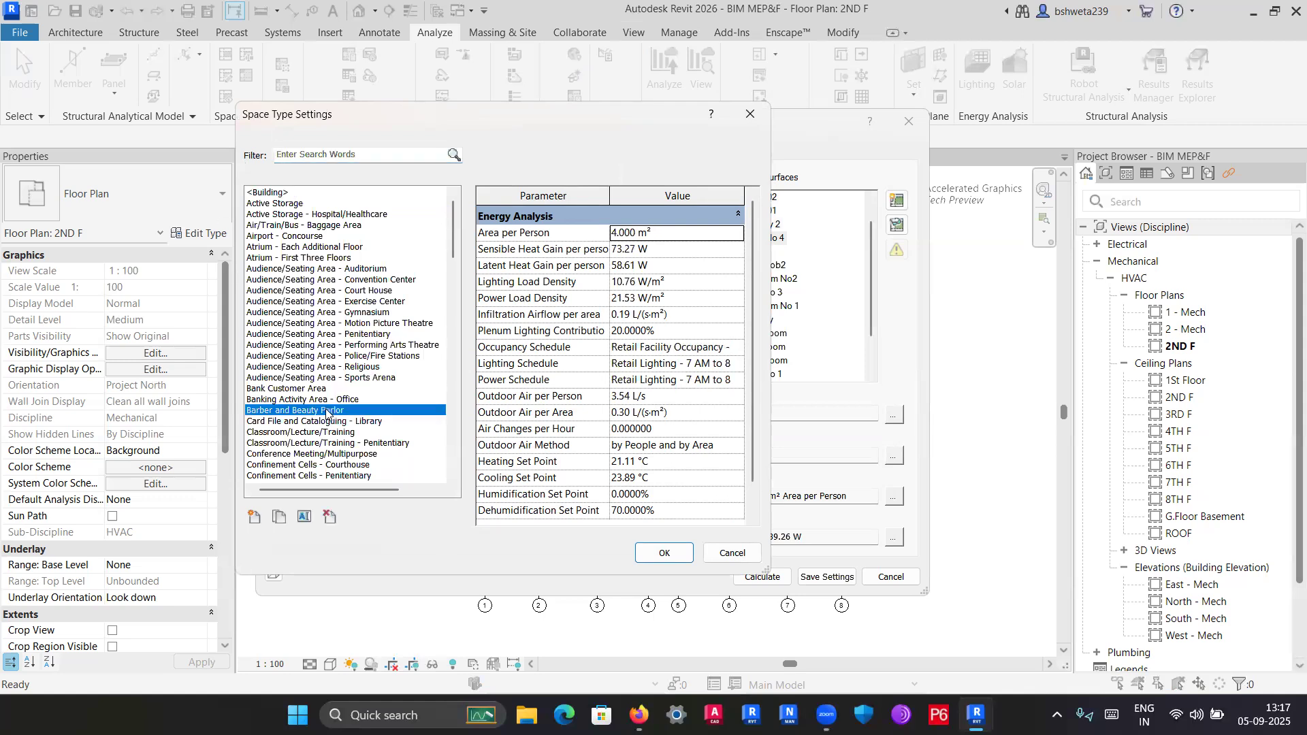
{"action": "scroll", "coordinate": [320, 408], "scroll_direction": "down", "scroll_amount": 6}
{"action": "scroll", "coordinate": [310, 406], "scroll_direction": "down", "scroll_amount": 15}
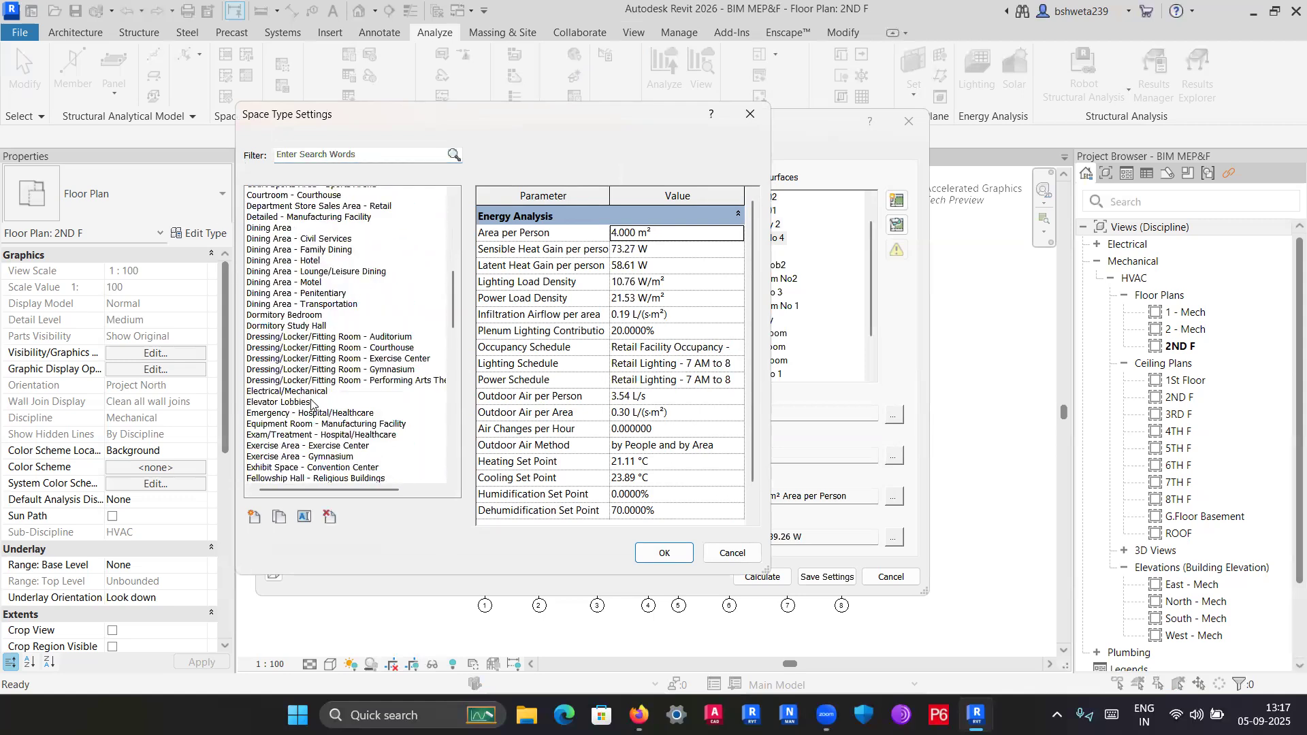
{"action": "scroll", "coordinate": [297, 404], "scroll_direction": "down", "scroll_amount": 10}
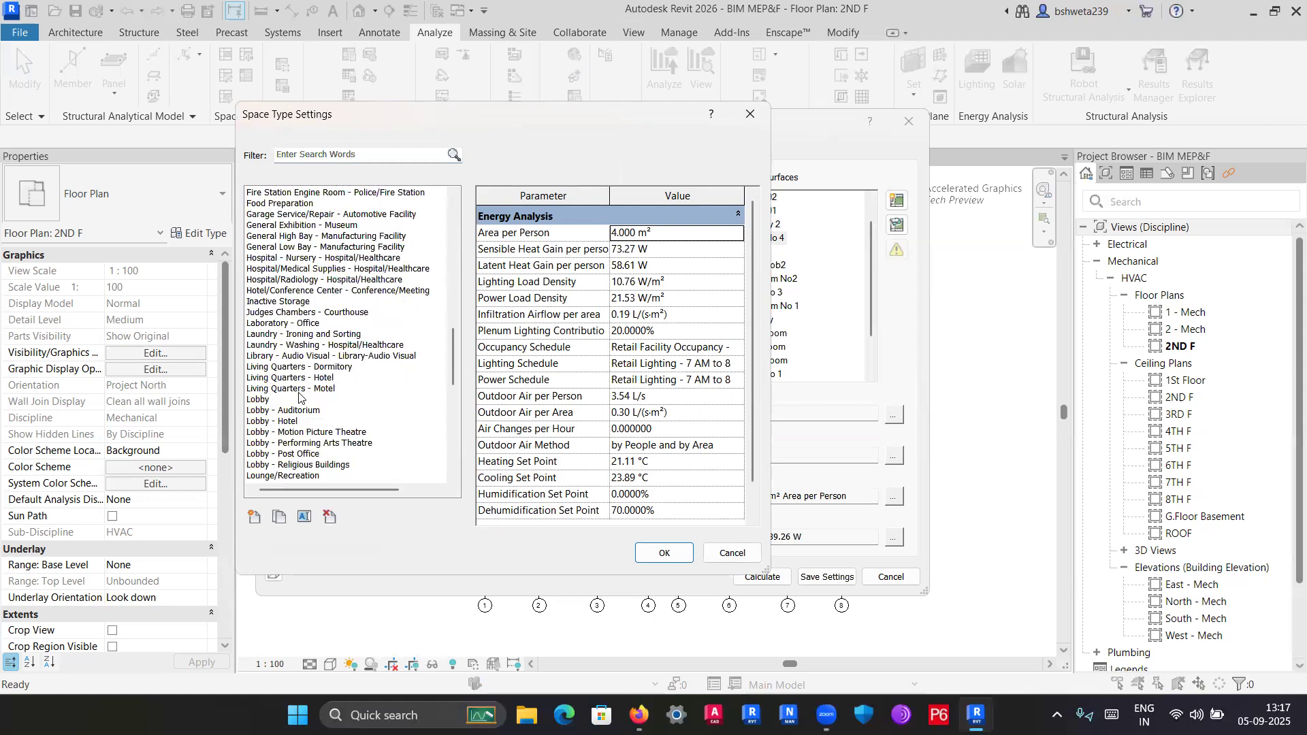
{"action": "left_click", "coordinate": [300, 399]}
{"action": "scroll", "coordinate": [303, 399], "scroll_direction": "down", "scroll_amount": 5}
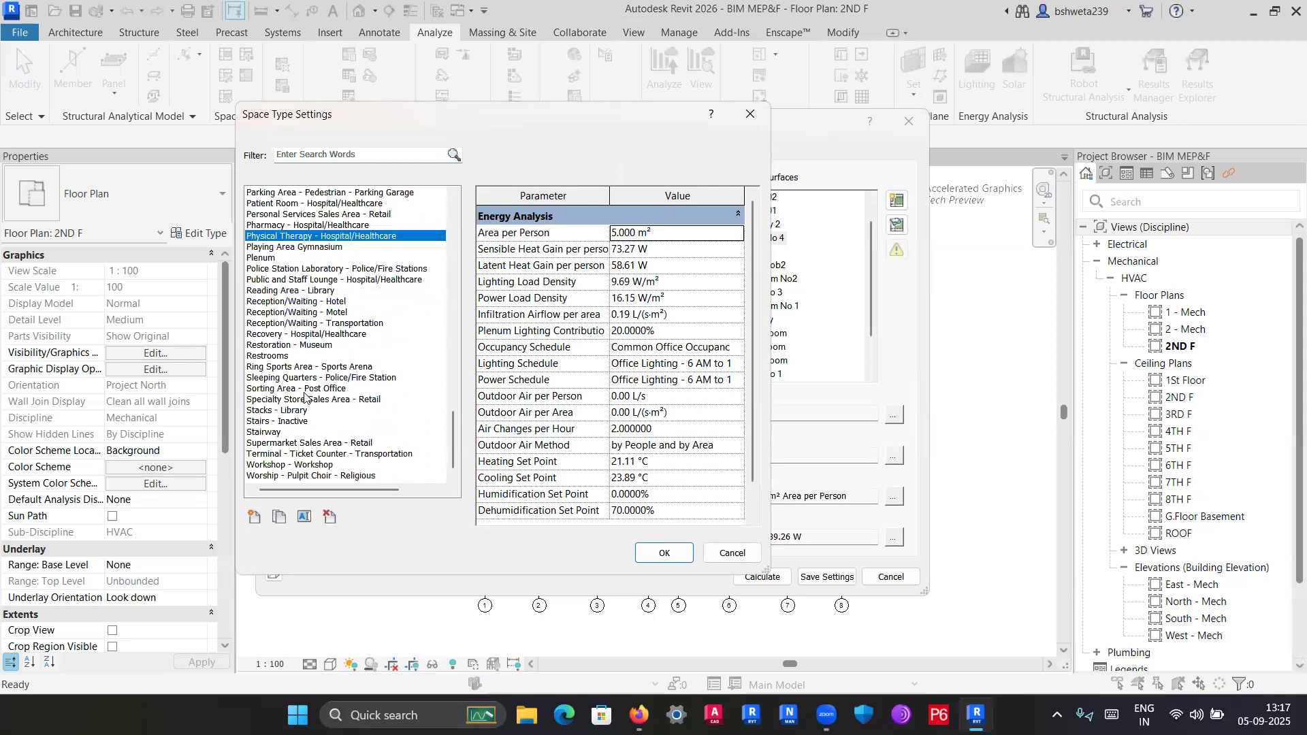
{"action": "left_click", "coordinate": [293, 476]}
Filter the space types by wash, try Laundry - Washing - Hospital/Healthcare for 39 Toilet No 4, and discard the choice.
{"action": "left_click", "coordinate": [337, 154]}
{"action": "type", "text": "was"}
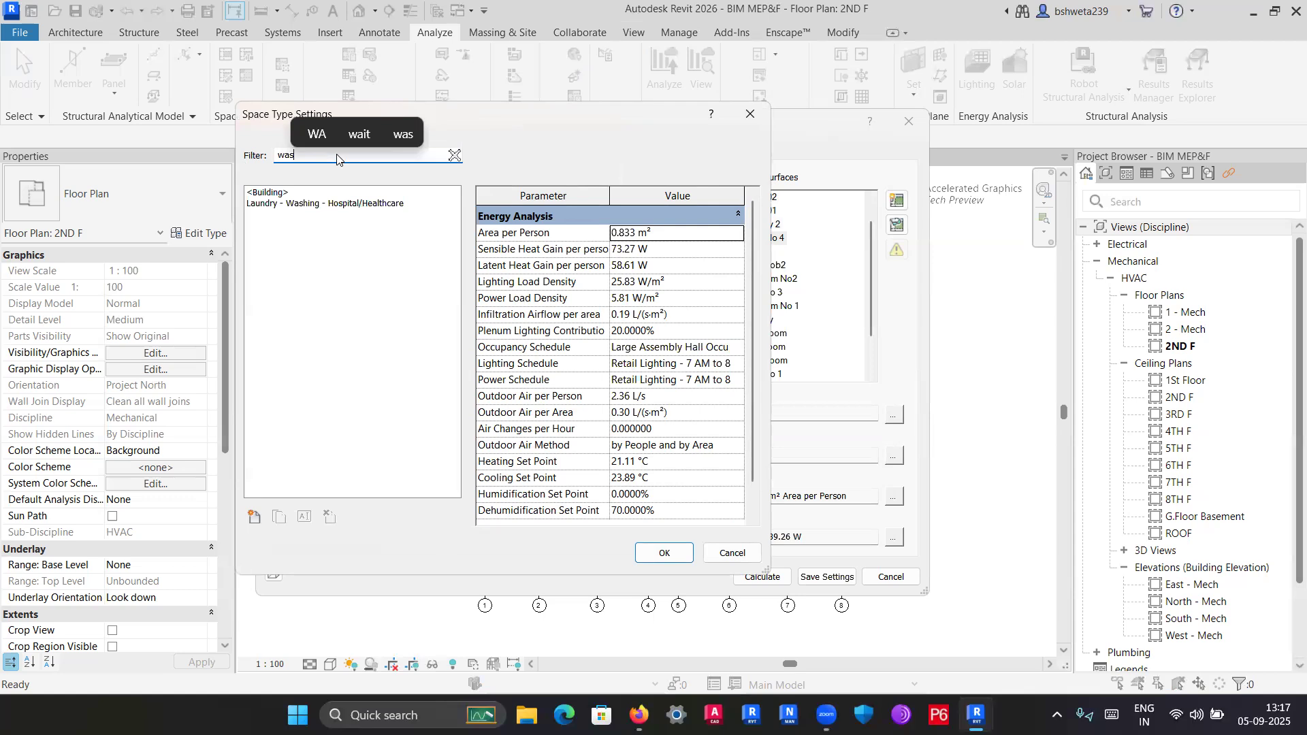
{"action": "type", "text": "h"}
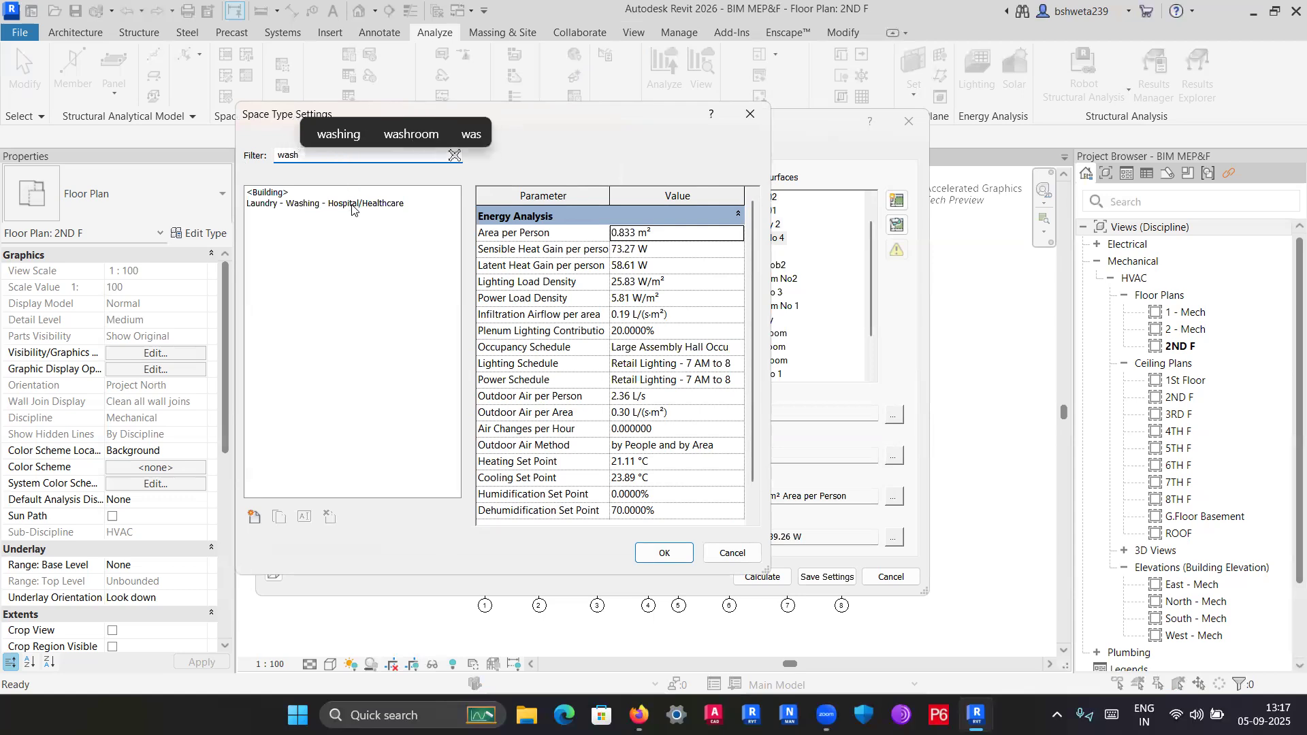
{"action": "left_click", "coordinate": [352, 204]}
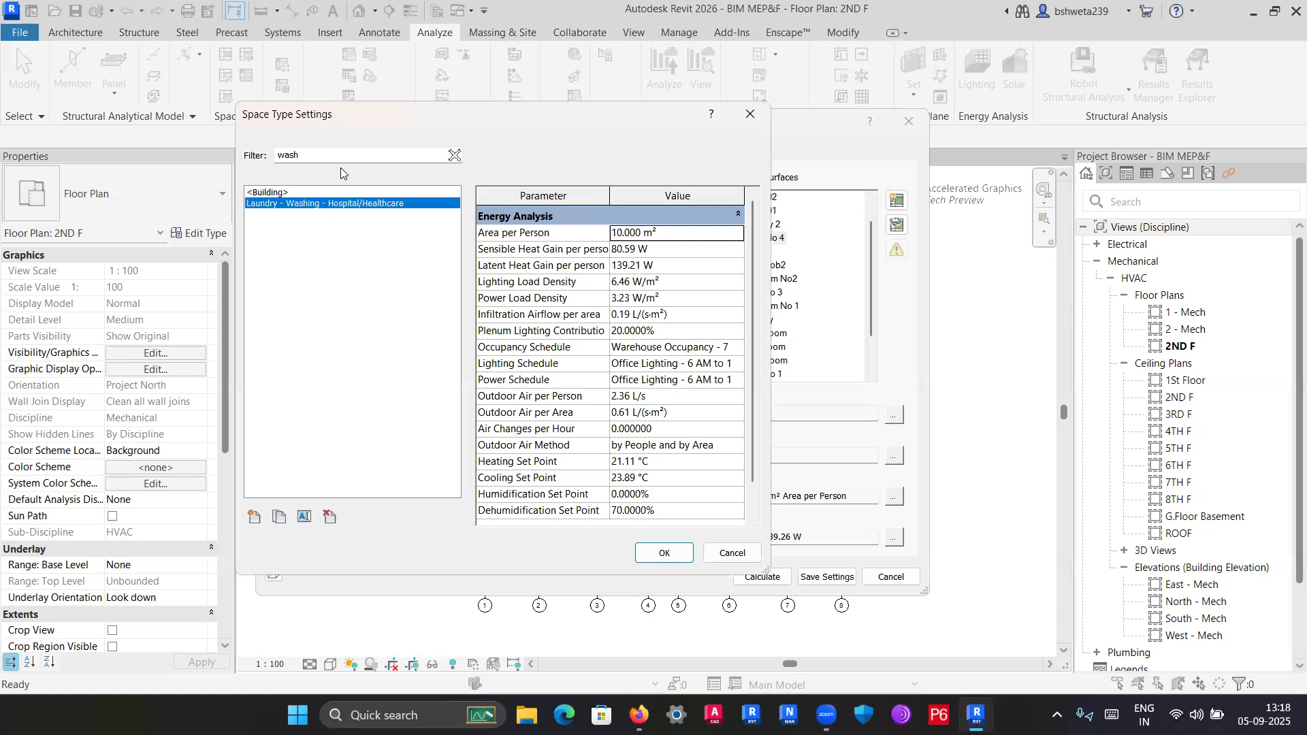
{"action": "left_click", "coordinate": [452, 155]}
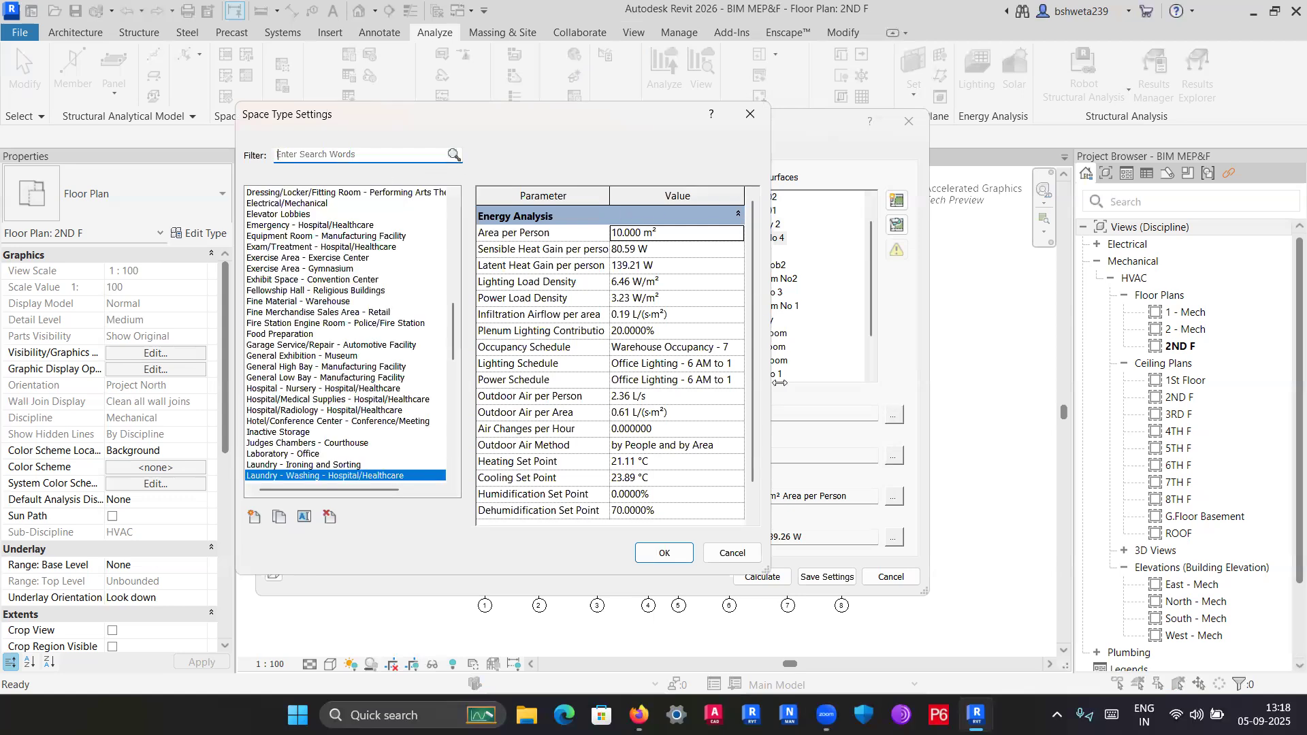
{"action": "left_click", "coordinate": [731, 553]}
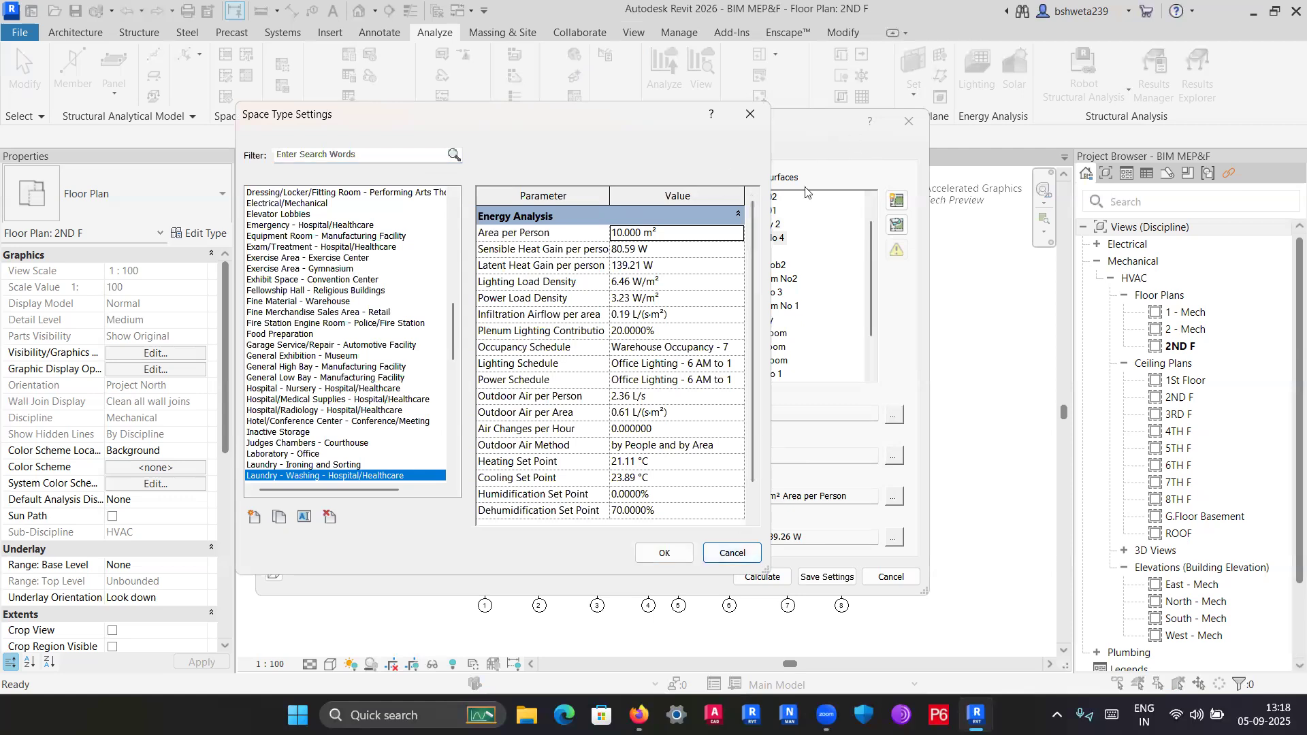
{"action": "left_click", "coordinate": [732, 552]}
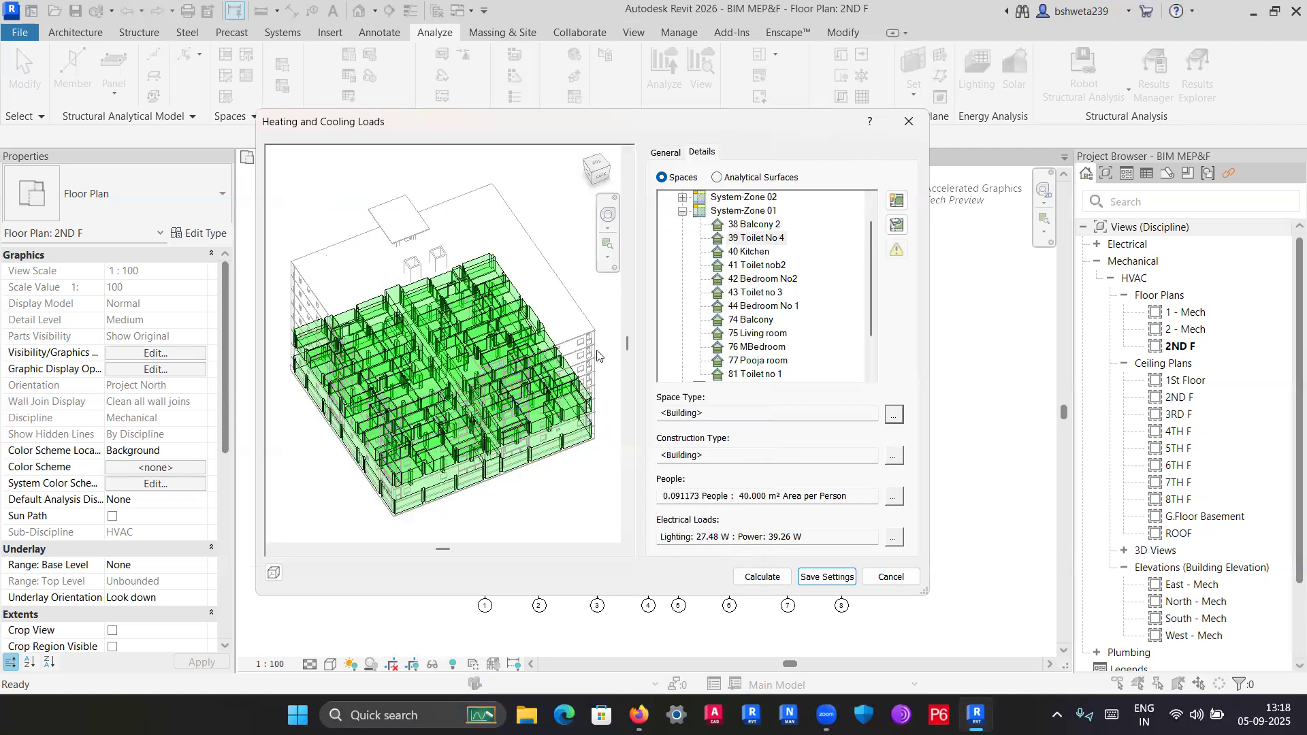
Search the space types for kitchen to suit 40 Kitchen, and clear the search.
{"action": "left_click", "coordinate": [763, 252]}
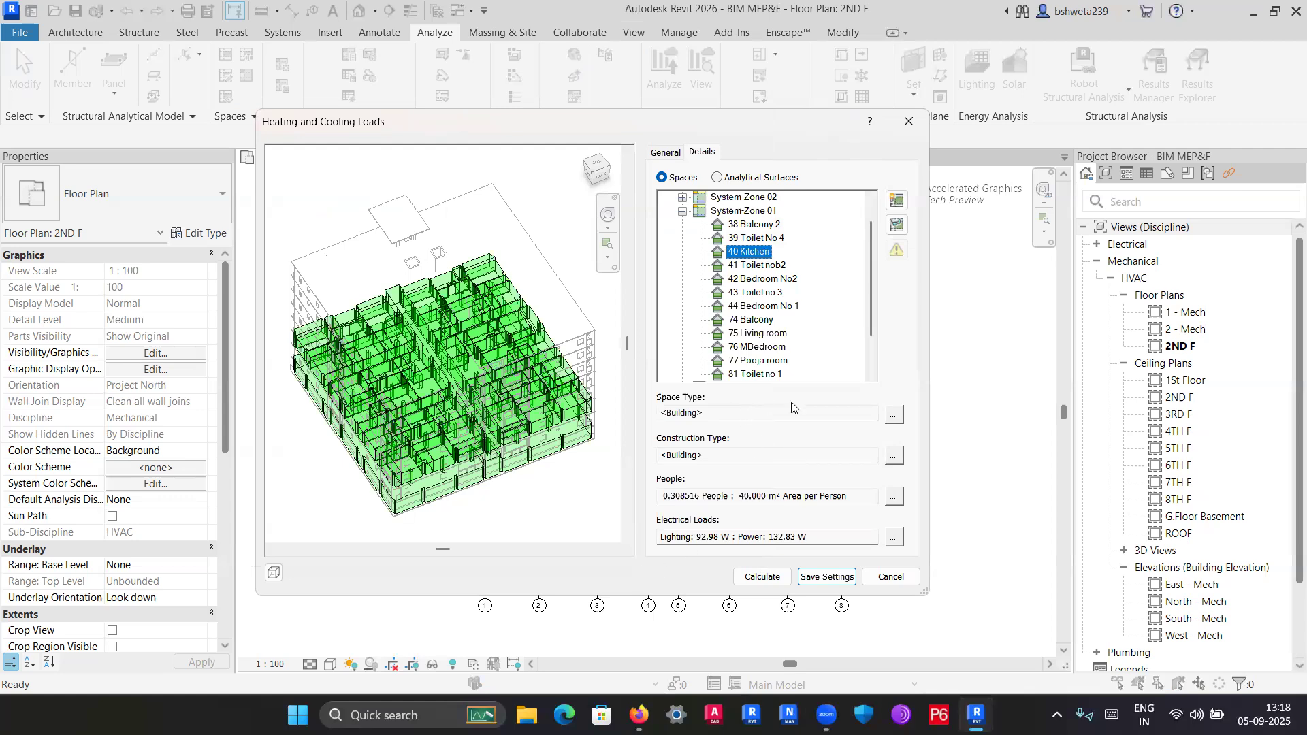
{"action": "left_click", "coordinate": [892, 415]}
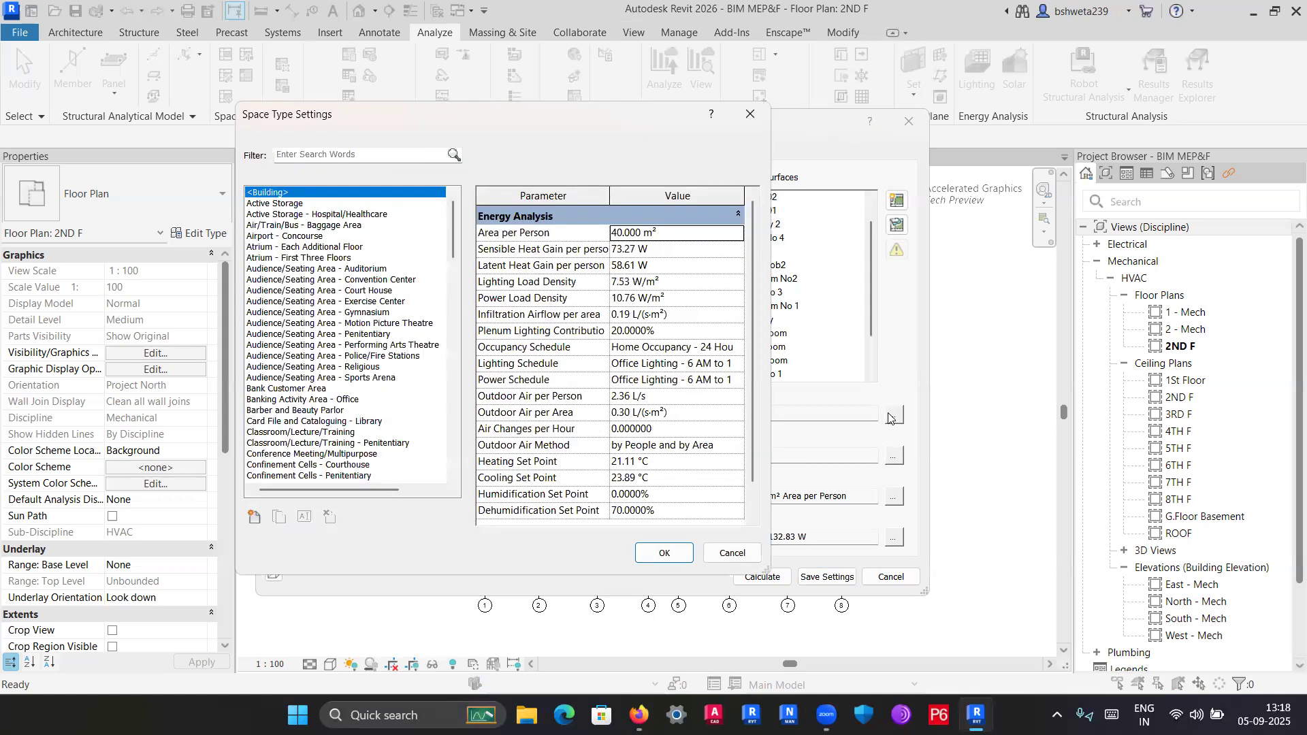
{"action": "left_click", "coordinate": [346, 153]}
{"action": "type", "text": "kitch"}
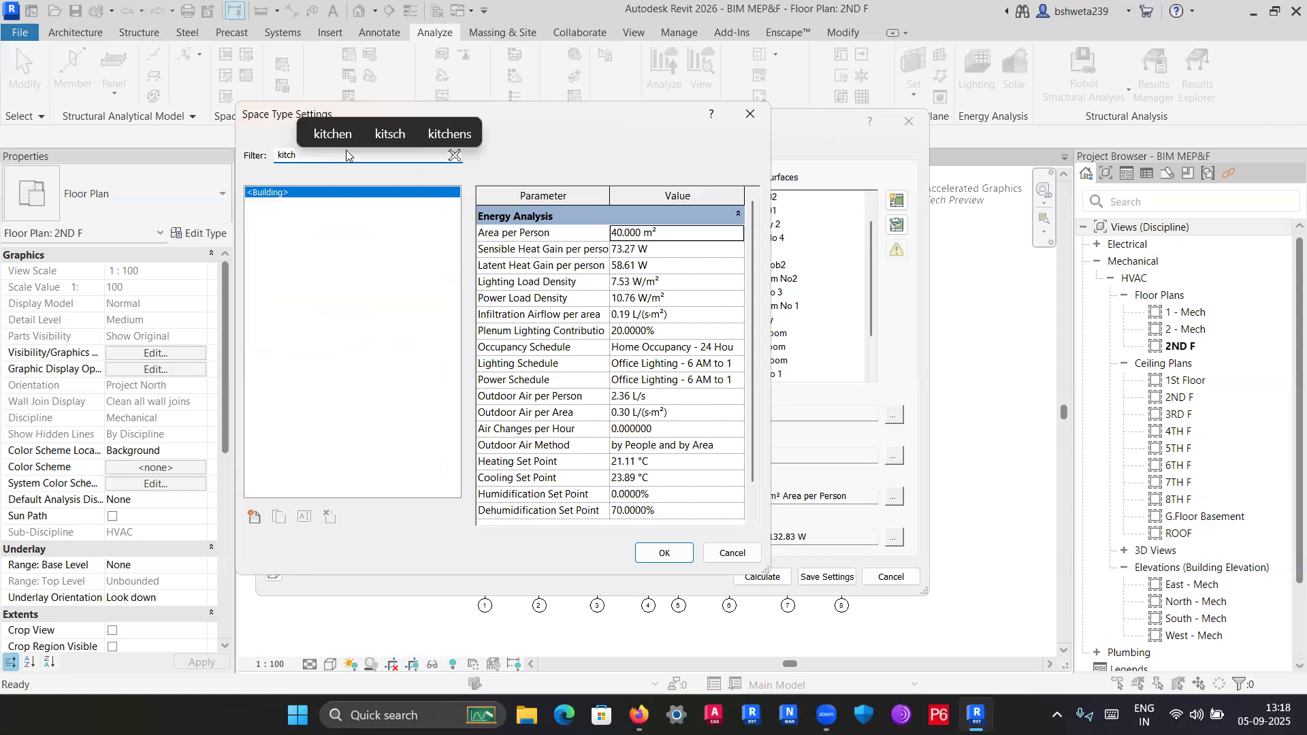
{"action": "left_click", "coordinate": [333, 134]}
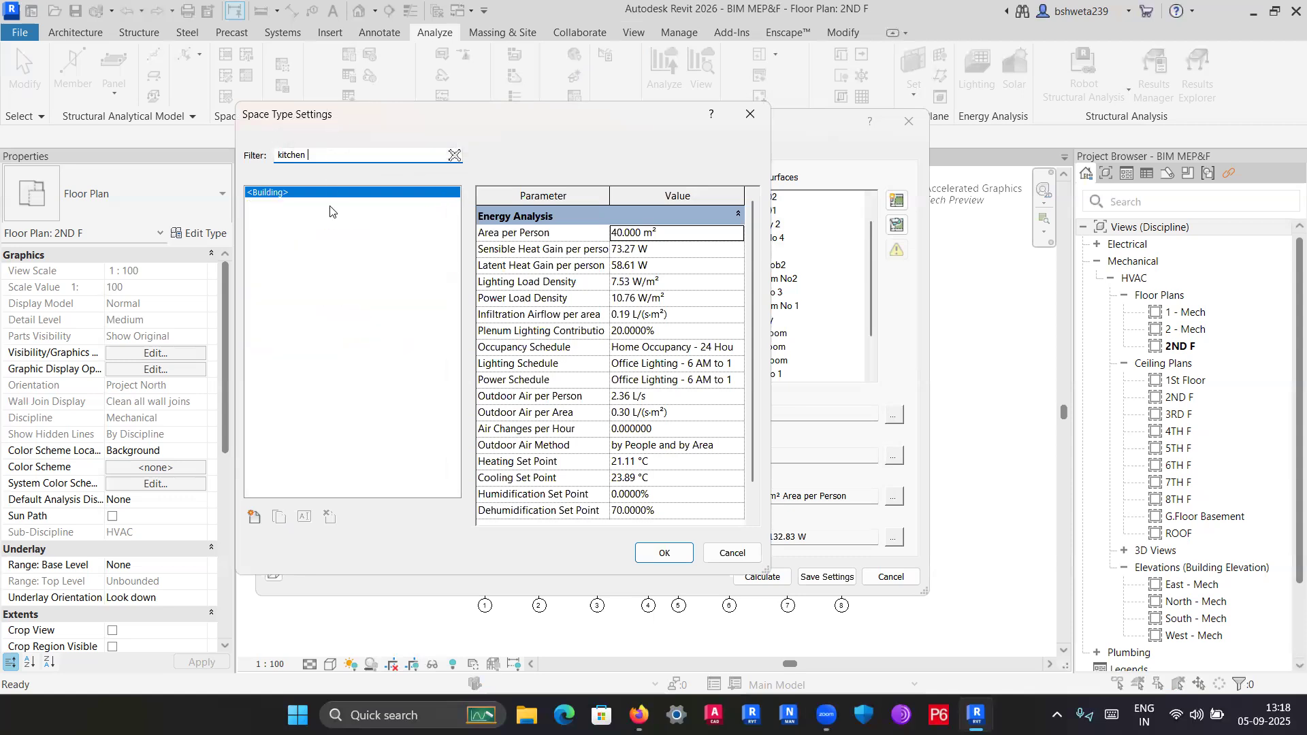
{"action": "left_click", "coordinate": [453, 155]}
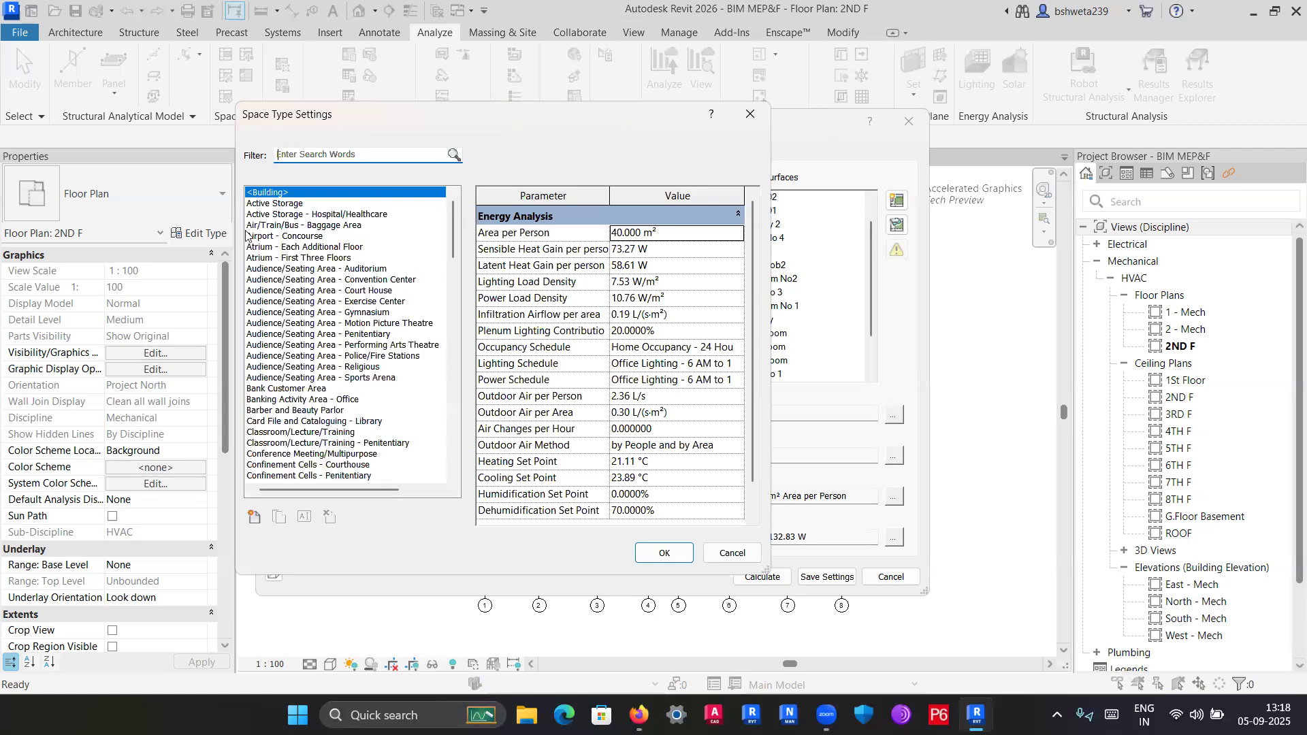
Compare the dining area entries in the full space type list and assign Dining Area to 40 Kitchen.
{"action": "scroll", "coordinate": [247, 235], "scroll_direction": "down", "scroll_amount": 1}
{"action": "left_click", "coordinate": [299, 279]}
{"action": "scroll", "coordinate": [305, 361], "scroll_direction": "down", "scroll_amount": 2}
{"action": "scroll", "coordinate": [305, 361], "scroll_direction": "down", "scroll_amount": 8}
{"action": "left_click", "coordinate": [327, 347]}
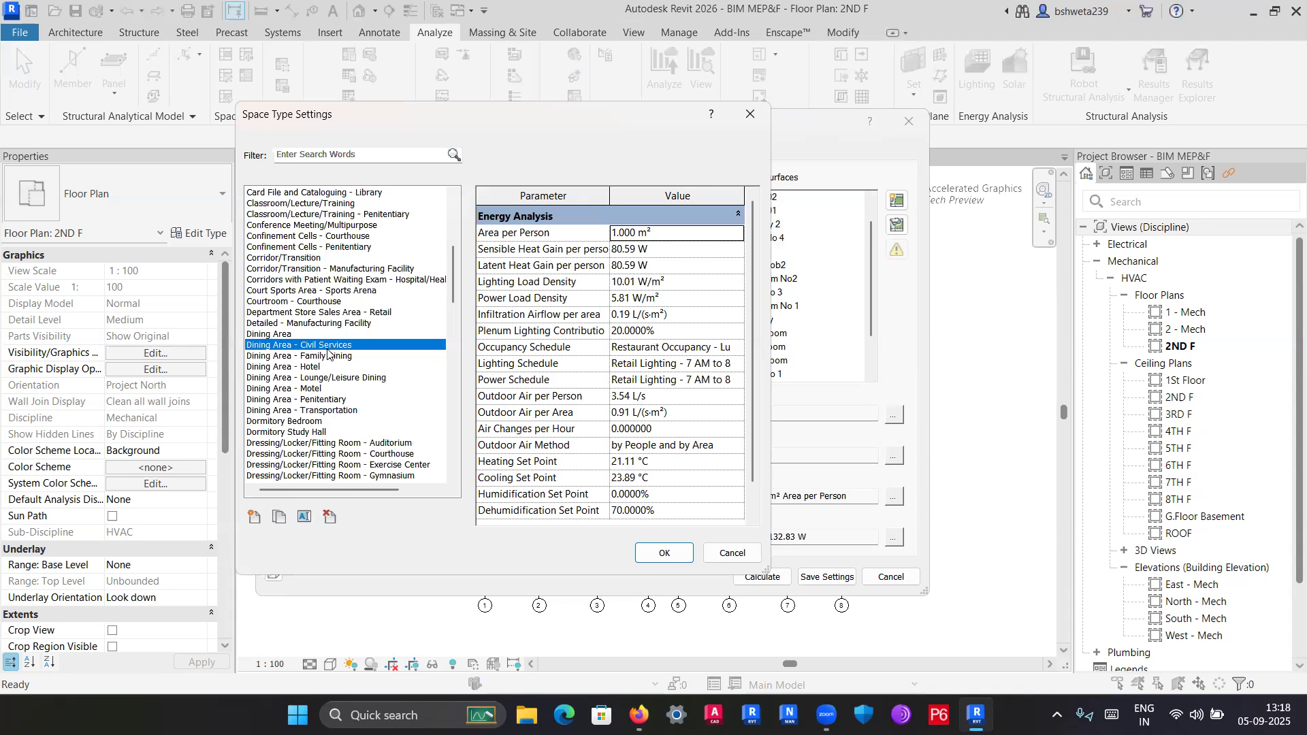
{"action": "scroll", "coordinate": [327, 352], "scroll_direction": "down", "scroll_amount": 2}
{"action": "left_click", "coordinate": [289, 313]}
{"action": "left_click", "coordinate": [286, 291]}
{"action": "left_click", "coordinate": [283, 303]}
{"action": "left_click", "coordinate": [286, 314]}
{"action": "left_click", "coordinate": [298, 325]}
{"action": "left_click", "coordinate": [301, 348]}
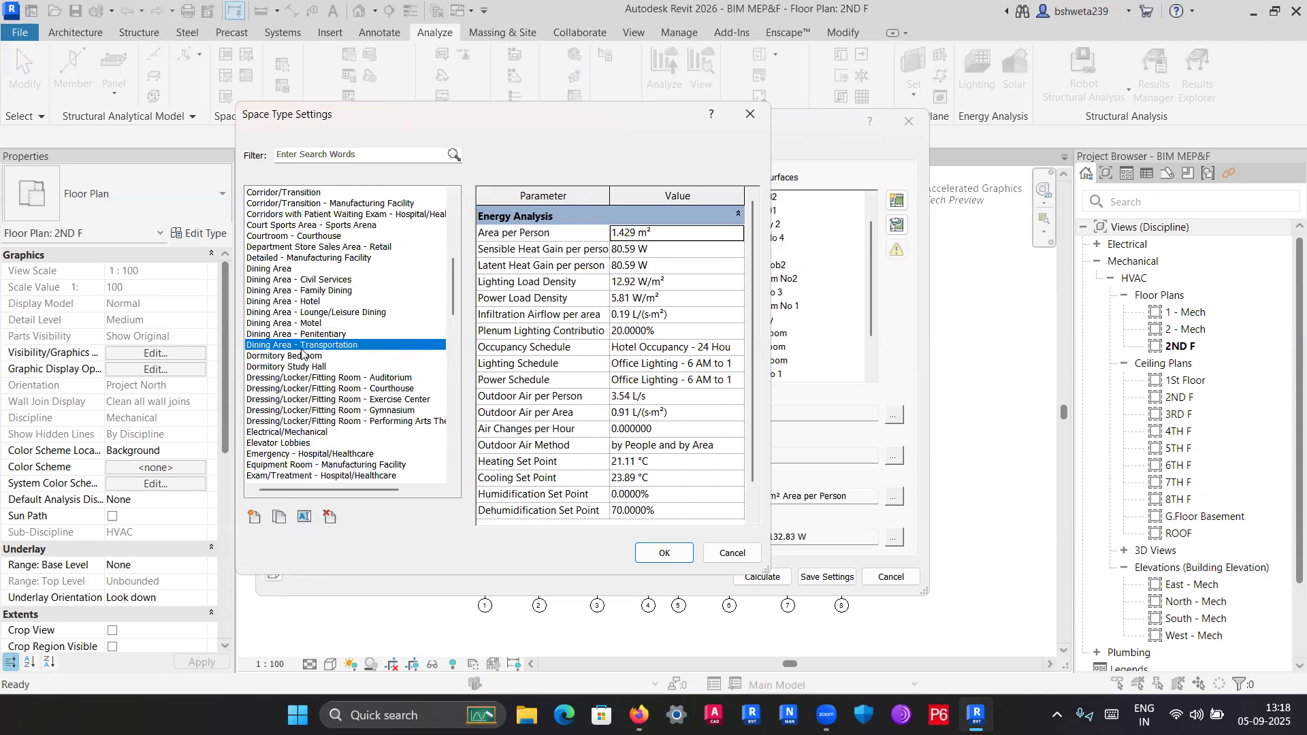
{"action": "left_click", "coordinate": [274, 281]}
{"action": "left_click", "coordinate": [272, 270]}
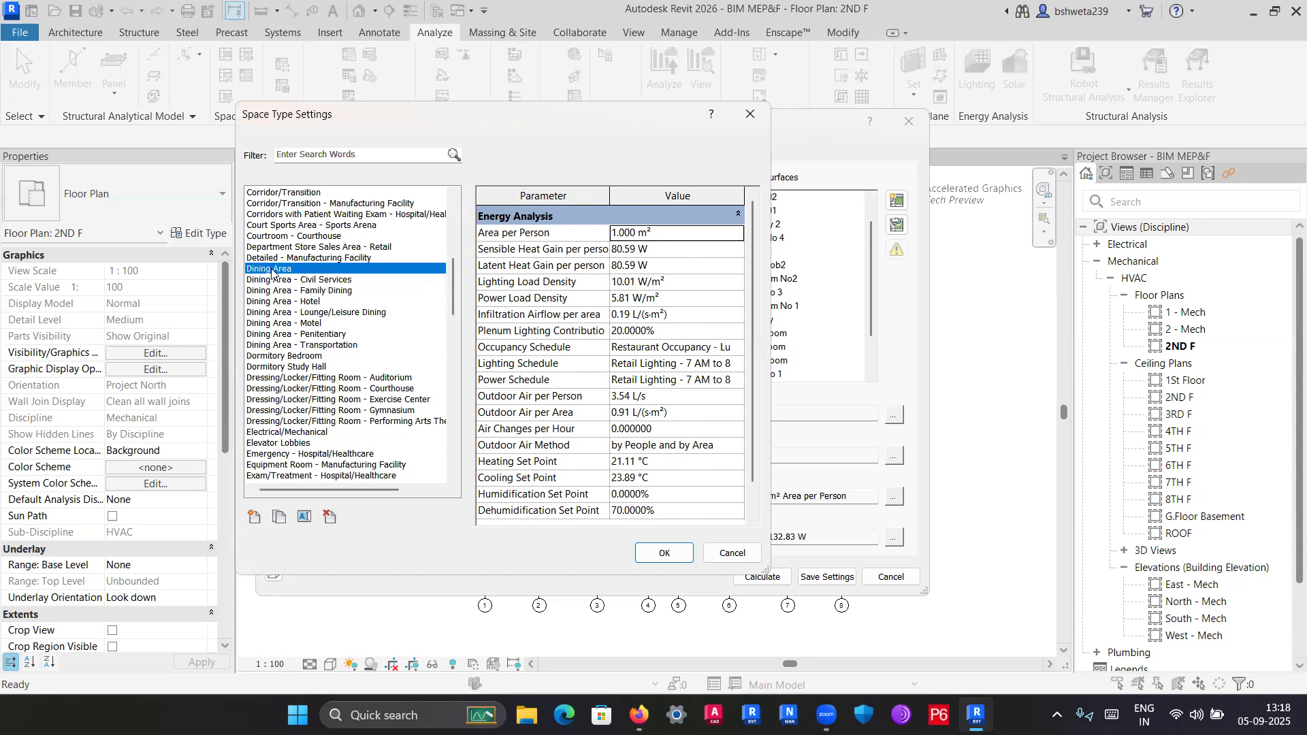
{"action": "left_click", "coordinate": [664, 553]}
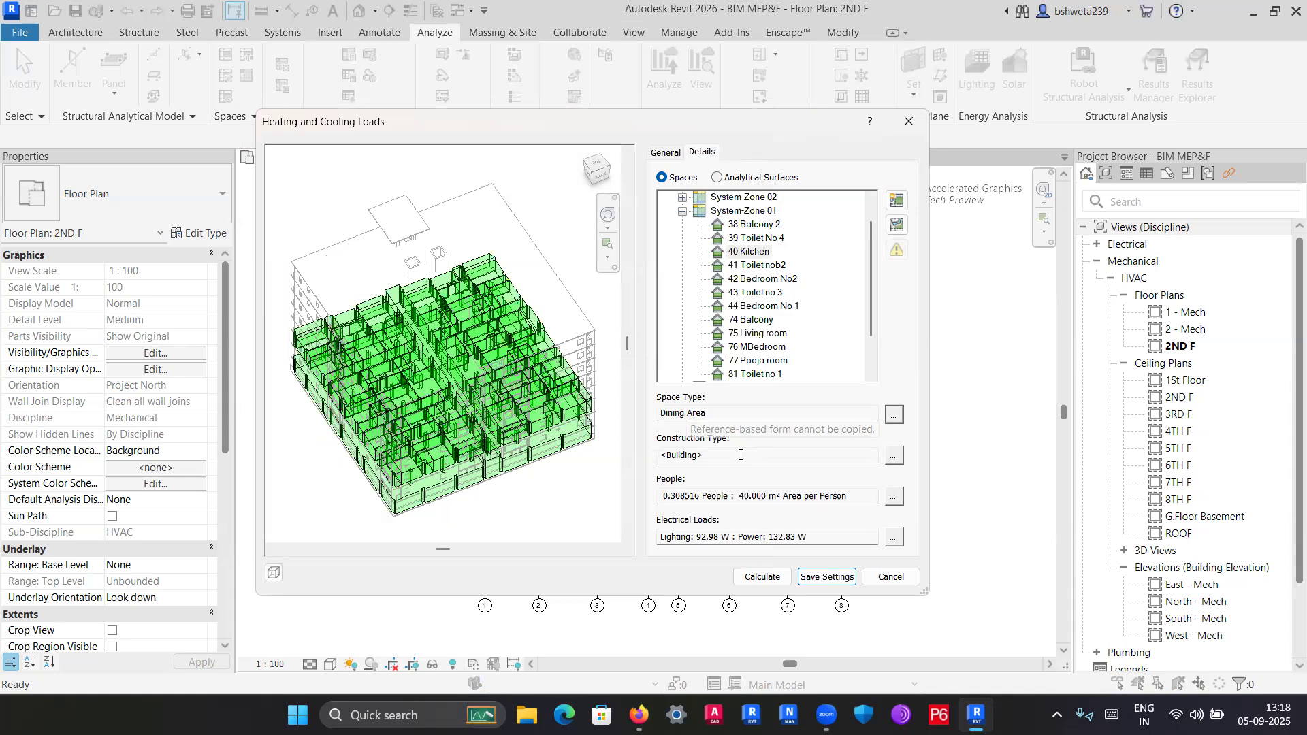
Inspect the construction types for 40 Kitchen, including Construction 1, and keep <Building>.
{"action": "left_click", "coordinate": [893, 456]}
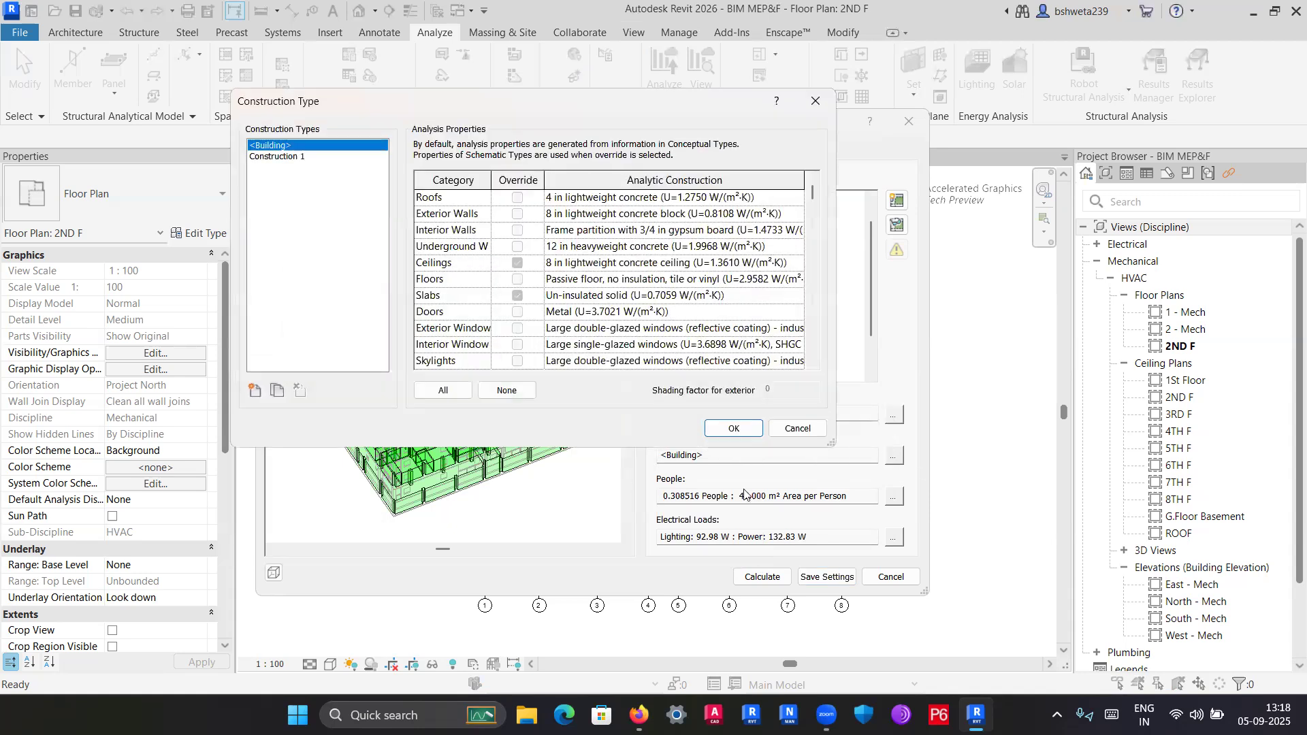
{"action": "left_click", "coordinate": [292, 157]}
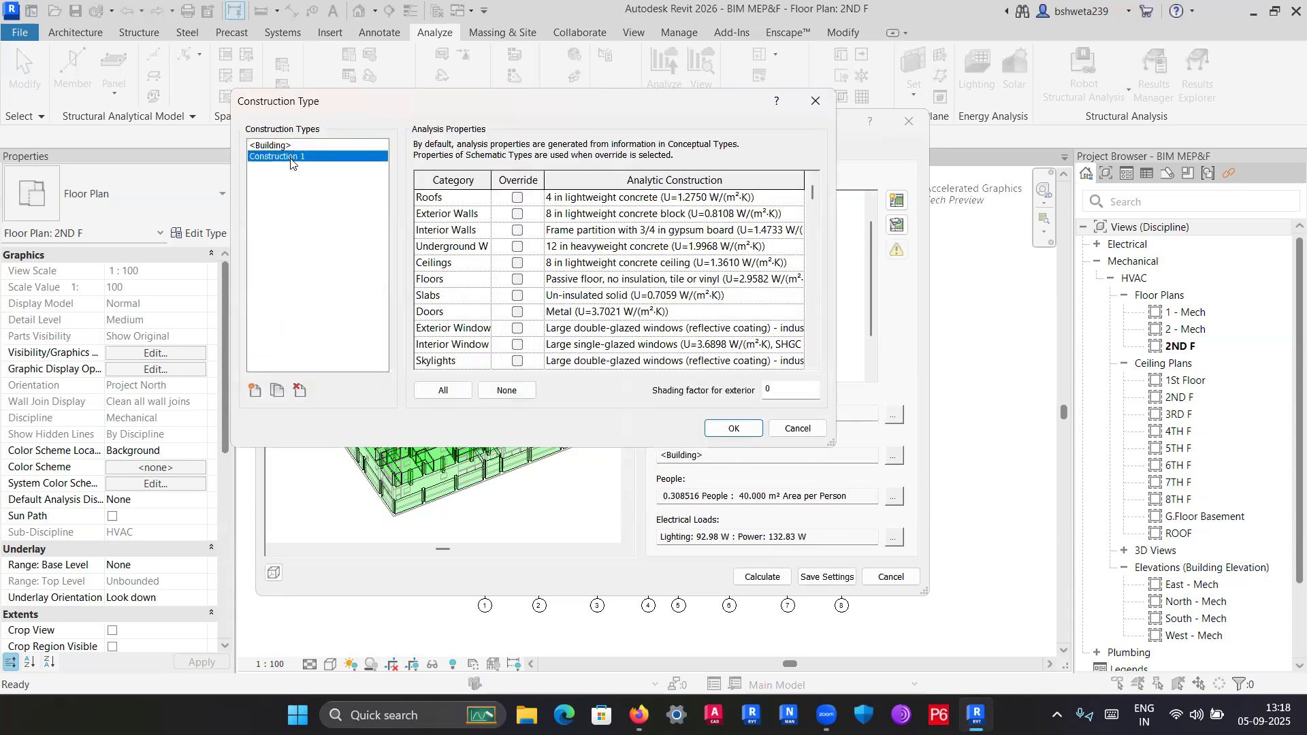
{"action": "left_click", "coordinate": [282, 147]}
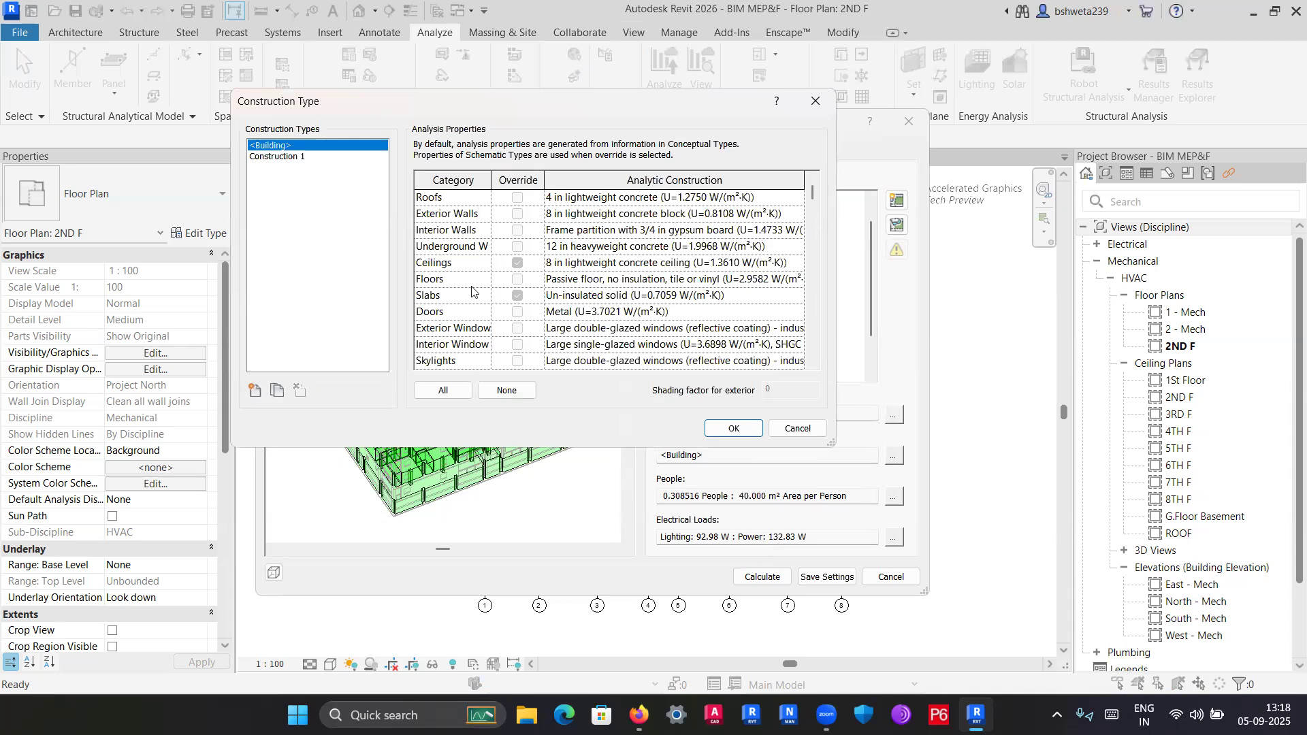
{"action": "left_click", "coordinate": [732, 428]}
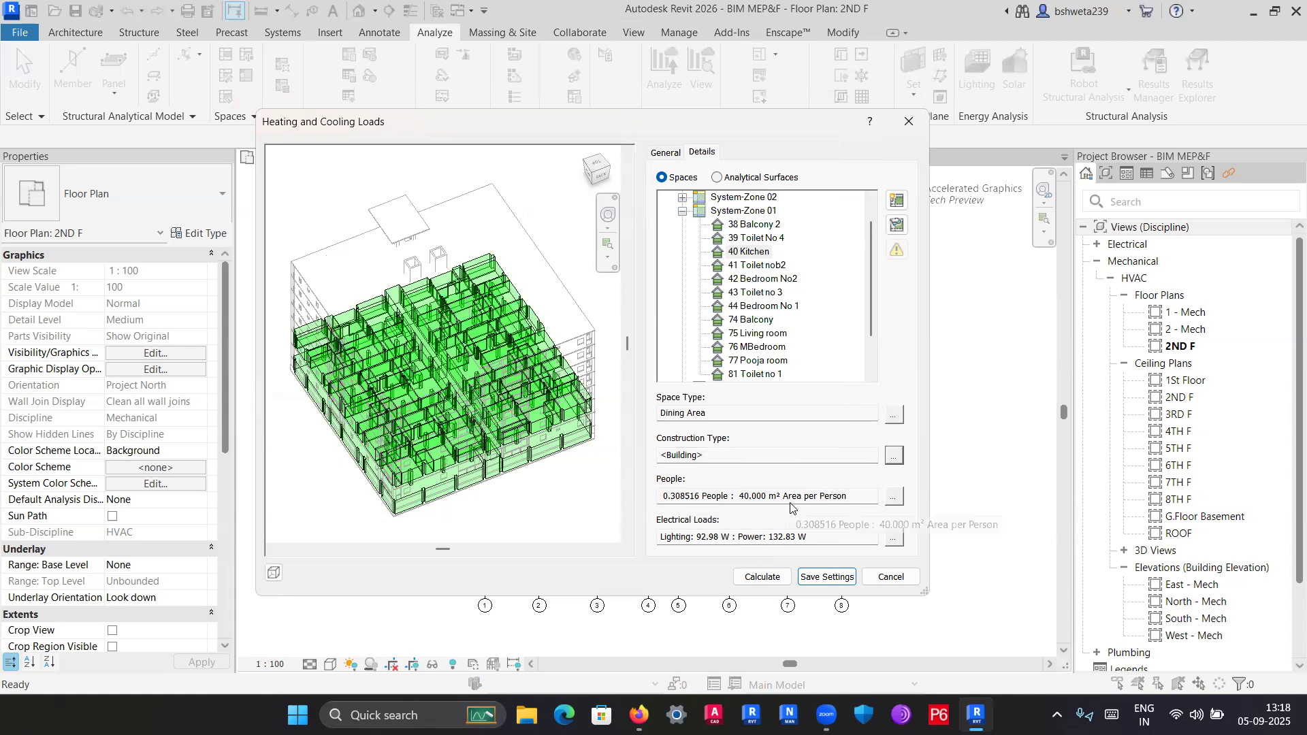
Apply the By Space Type occupancy, heat gain, lighting and power values to 40 Kitchen.
{"action": "left_click", "coordinate": [892, 496]}
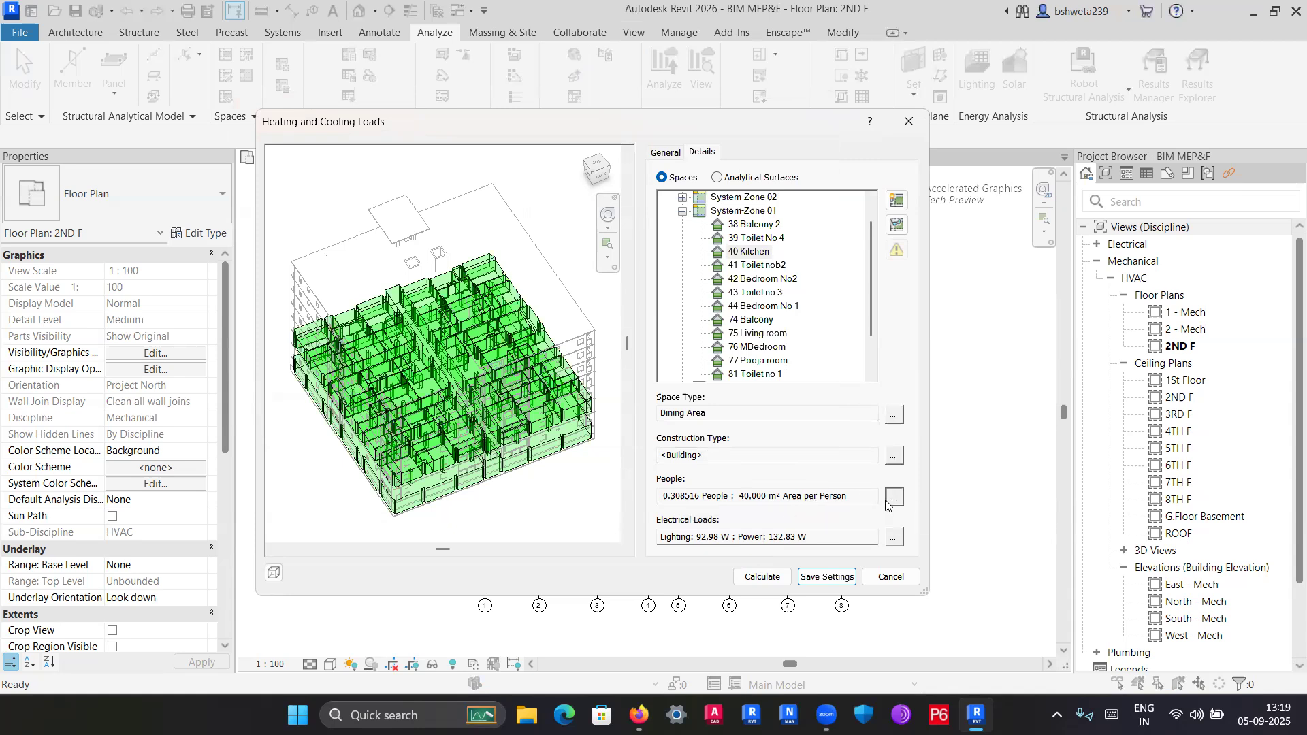
{"action": "left_click_drag", "start_coordinate": [579, 232], "coordinate": [426, 232]}
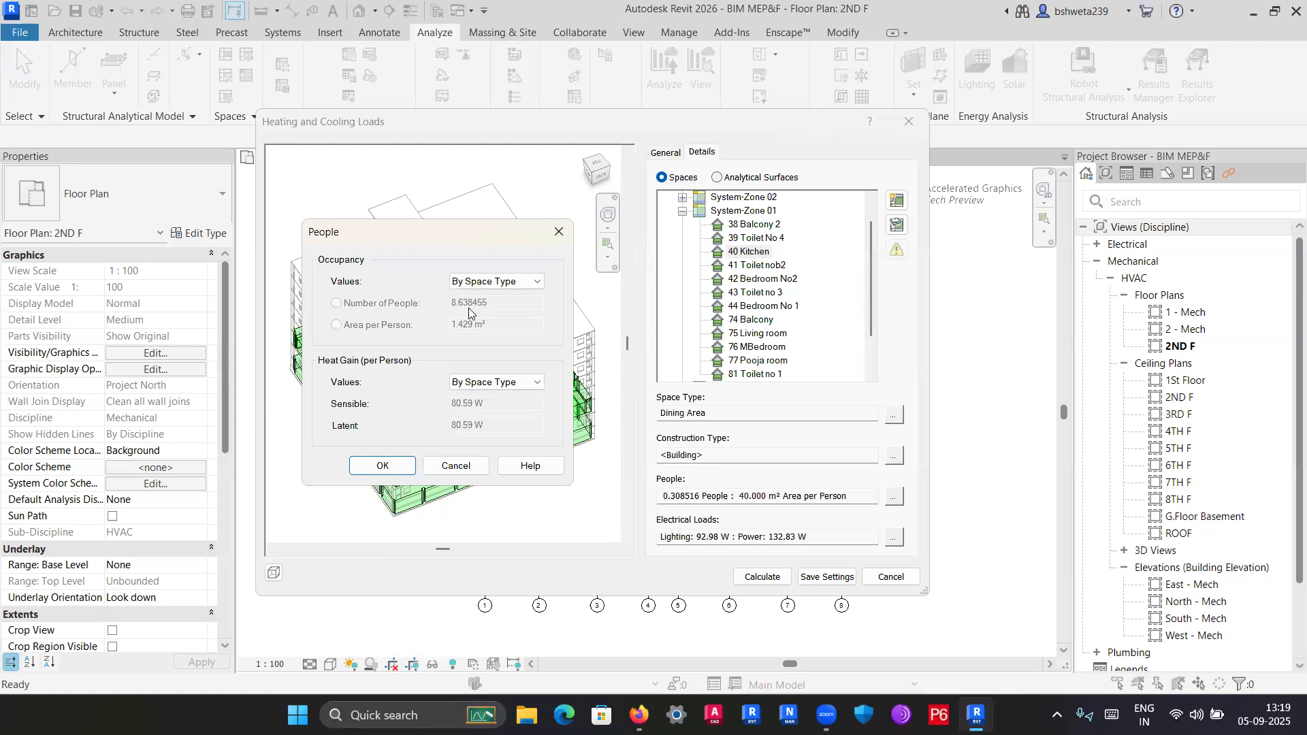
{"action": "left_click_drag", "start_coordinate": [496, 243], "coordinate": [519, 248]}
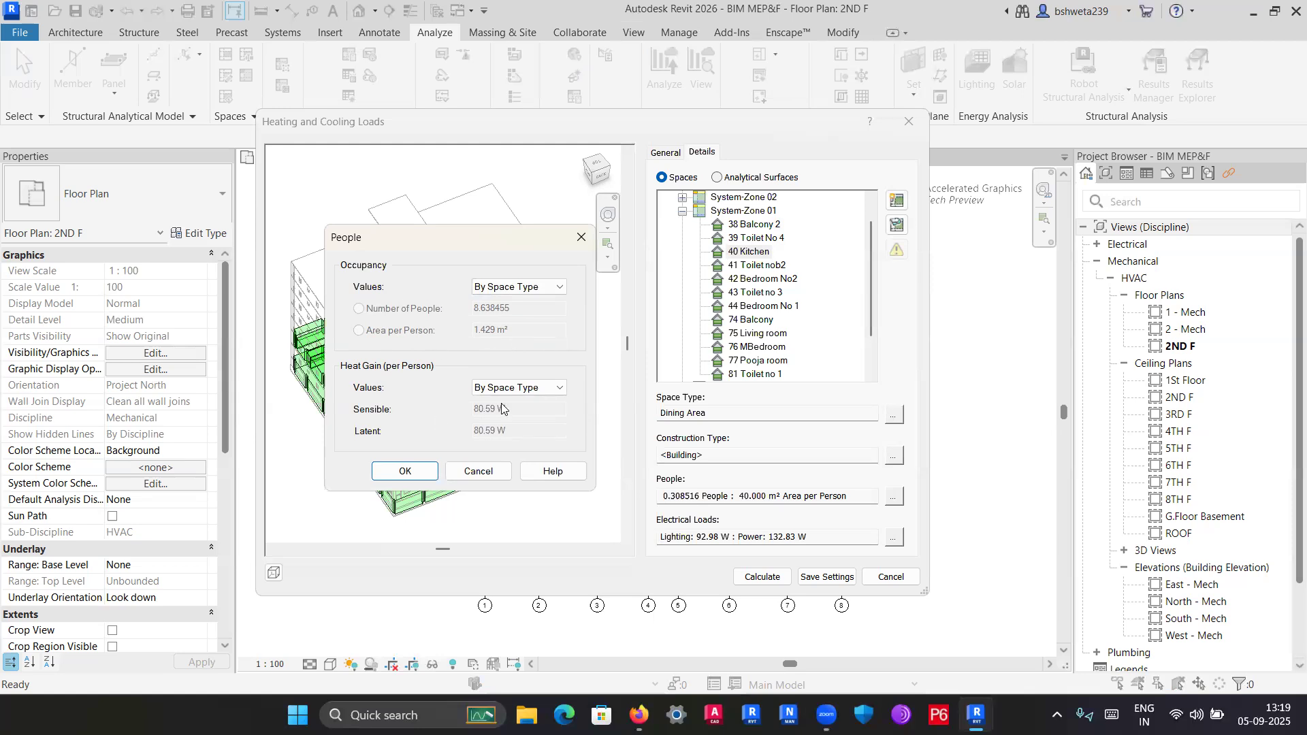
{"action": "left_click", "coordinate": [405, 471]}
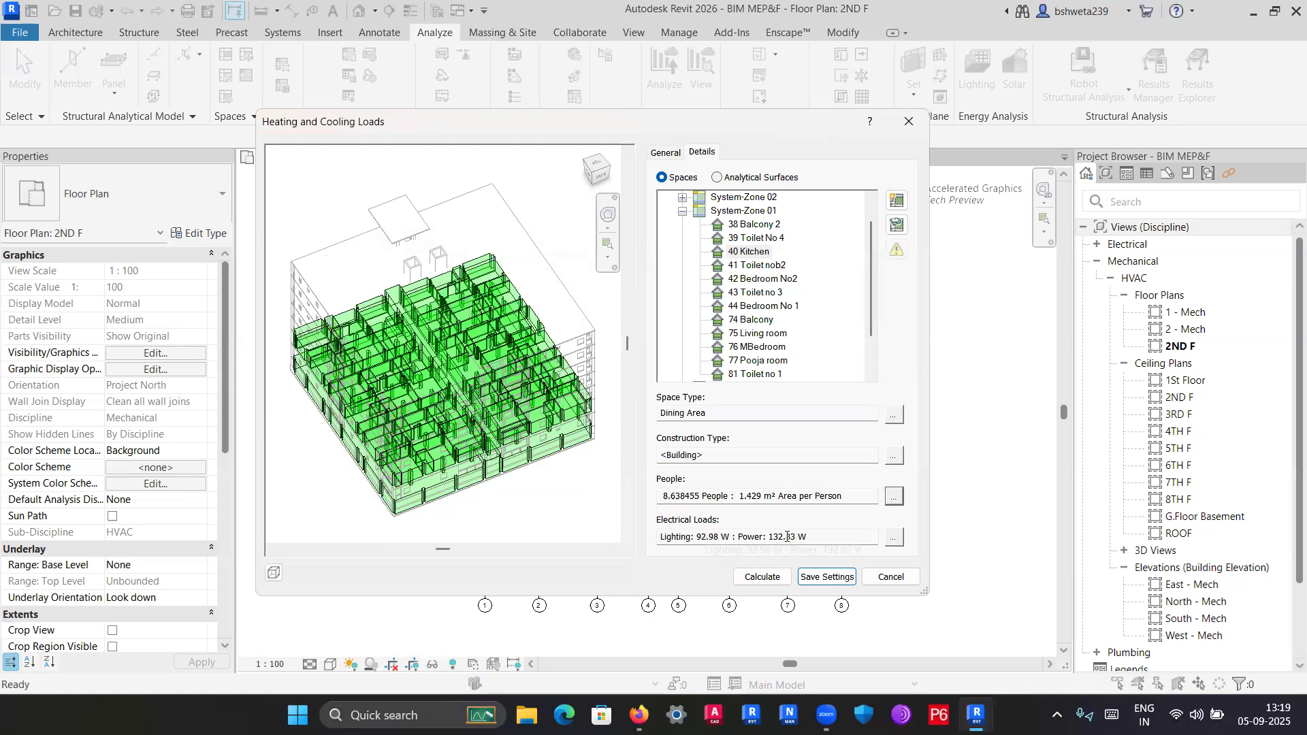
{"action": "left_click", "coordinate": [894, 537]}
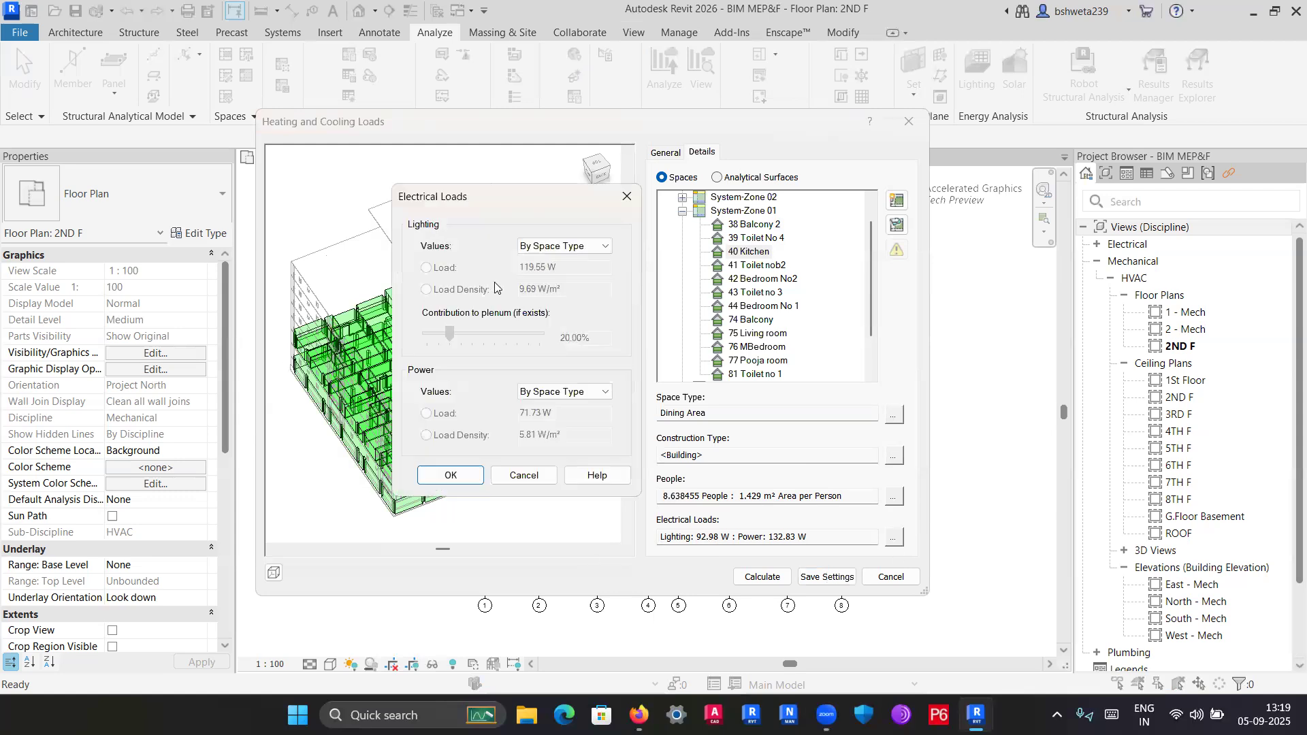
{"action": "left_click_drag", "start_coordinate": [549, 211], "coordinate": [561, 158]}
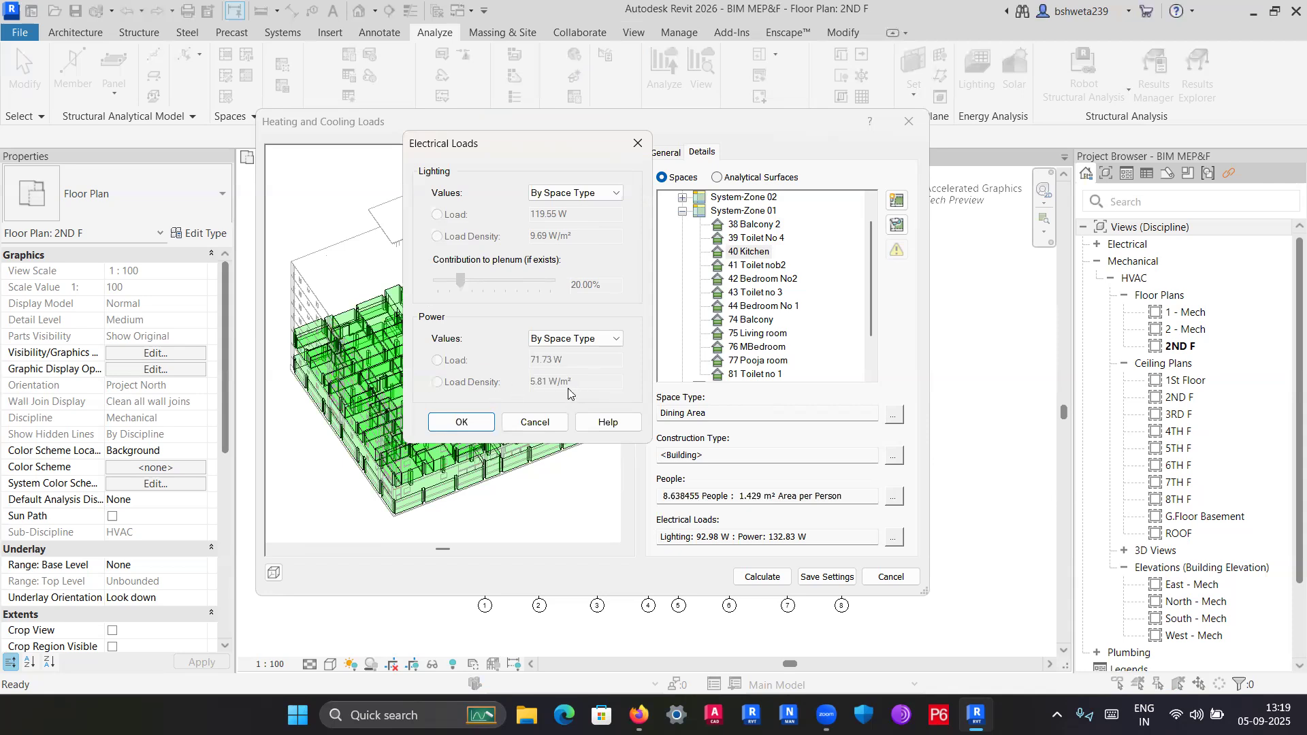
{"action": "left_click", "coordinate": [455, 424]}
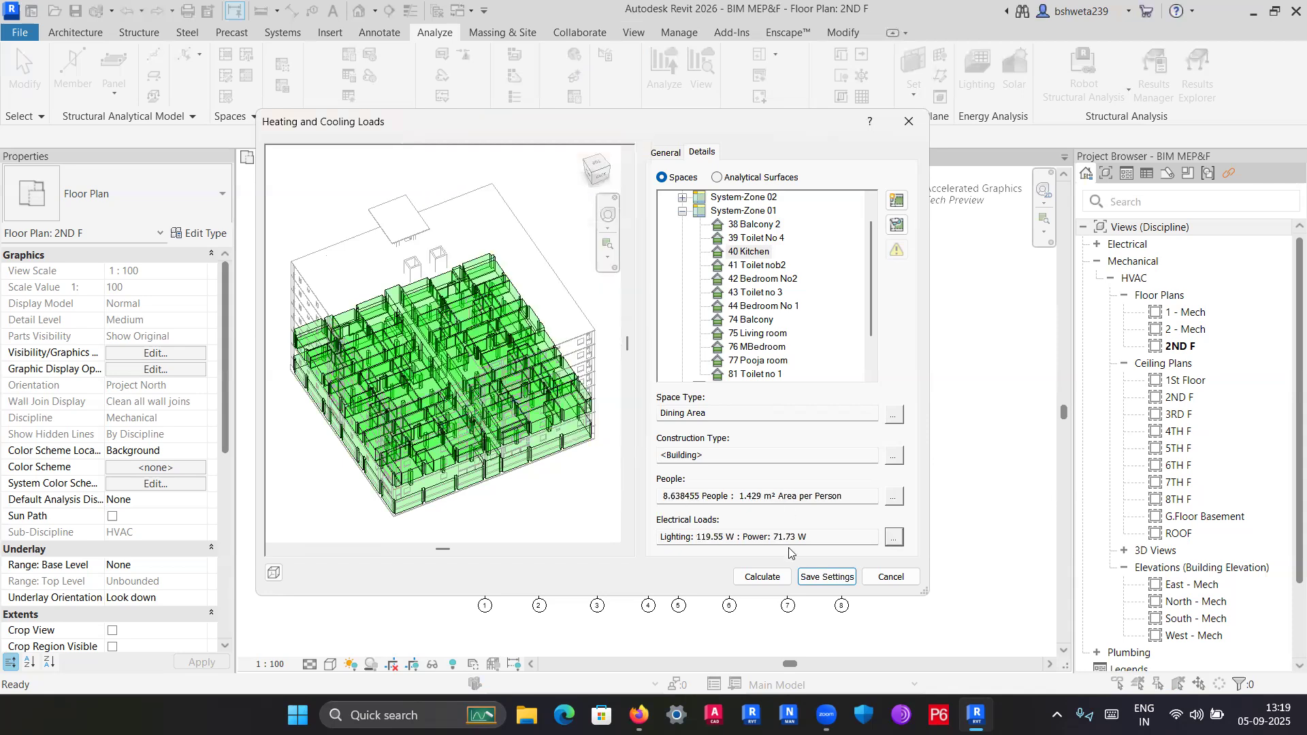
Assign the Dormitory Bedroom space type to 42 Bedroom No2, filtering the list by Bedr, and keep its construction type as <Building>.
{"action": "left_click", "coordinate": [759, 267]}
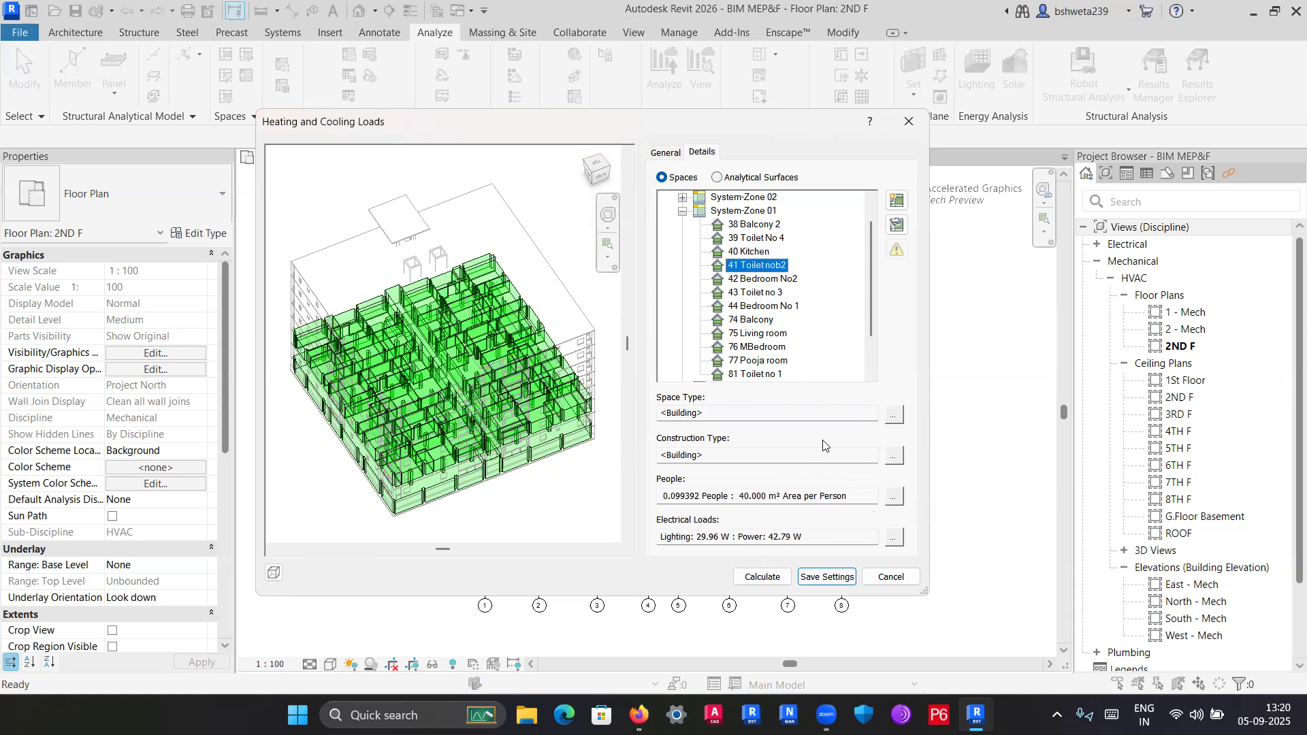
{"action": "left_click", "coordinate": [787, 281]}
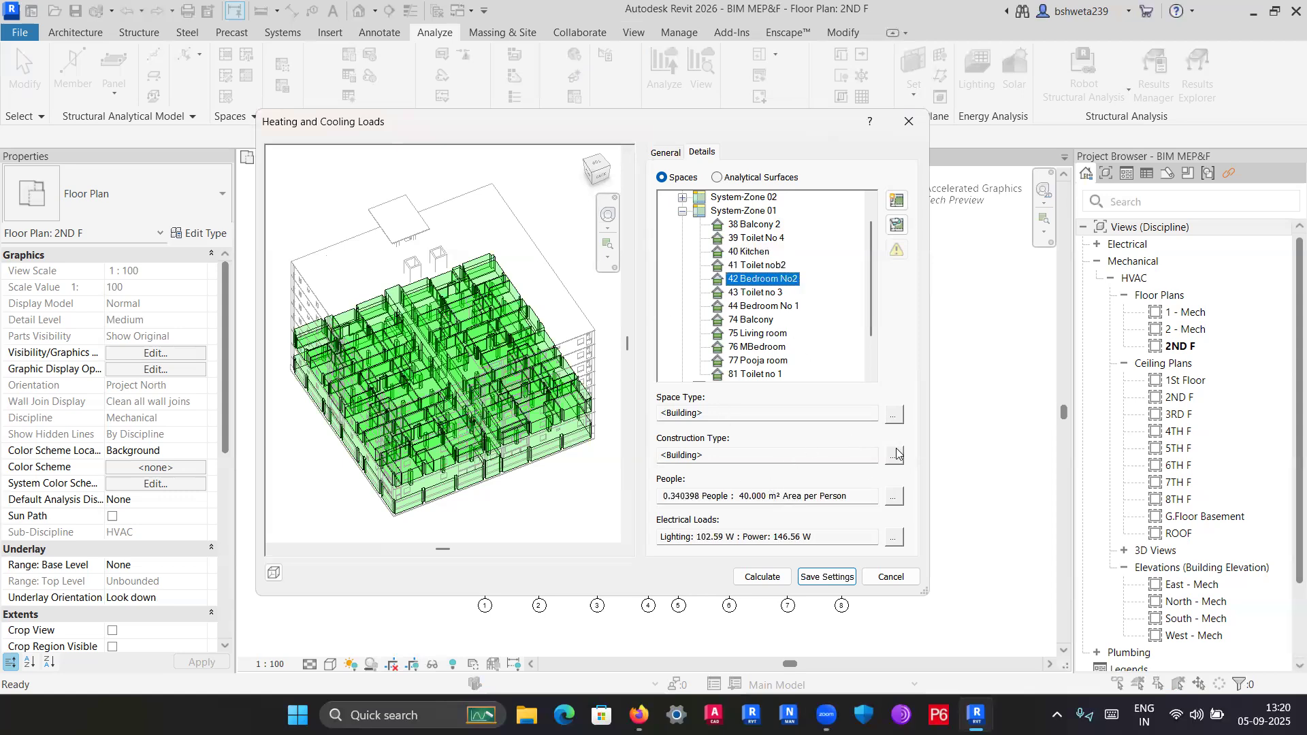
{"action": "left_click", "coordinate": [895, 416]}
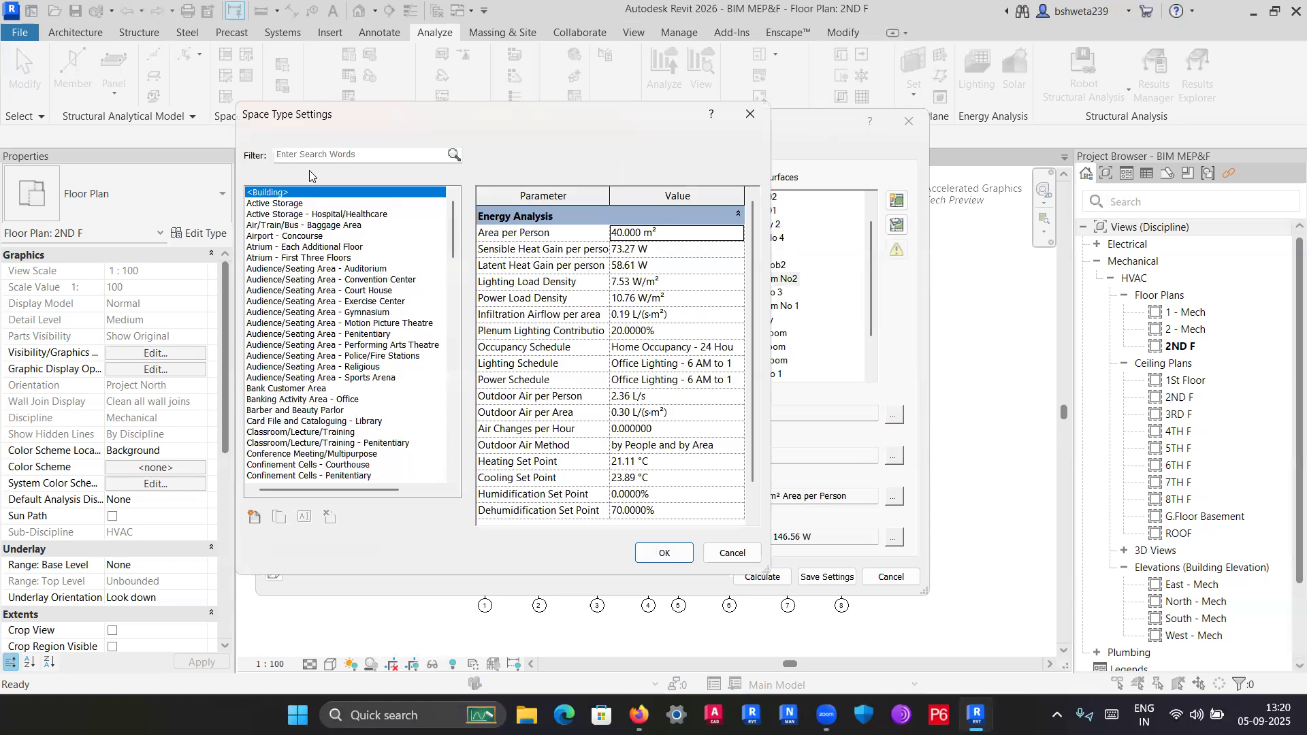
{"action": "left_click", "coordinate": [321, 153]}
{"action": "left_click", "coordinate": [734, 552]}
{"action": "left_click", "coordinate": [1111, 714]}
{"action": "left_click", "coordinate": [367, 493]}
{"action": "left_click", "coordinate": [234, 381]}
{"action": "left_click", "coordinate": [257, 439]}
{"action": "left_click", "coordinate": [279, 379]}
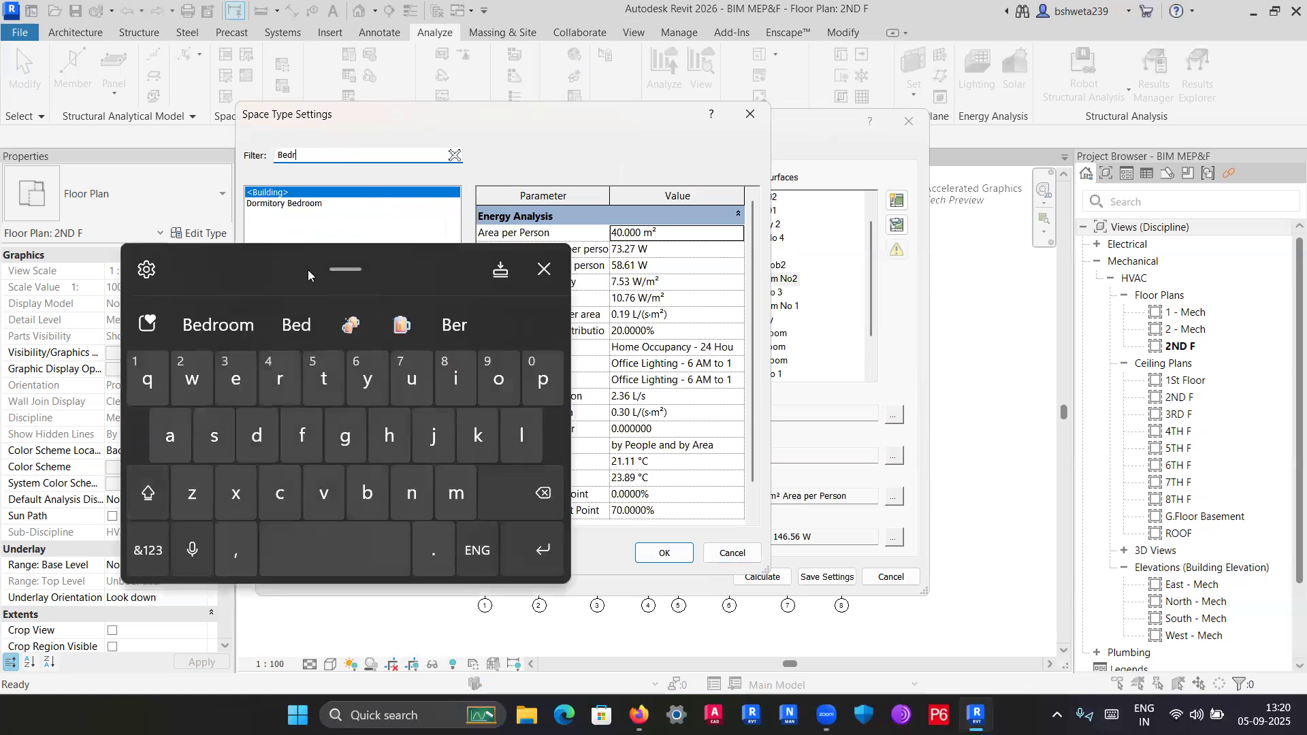
{"action": "left_click", "coordinate": [301, 203]}
{"action": "left_click", "coordinate": [544, 268]}
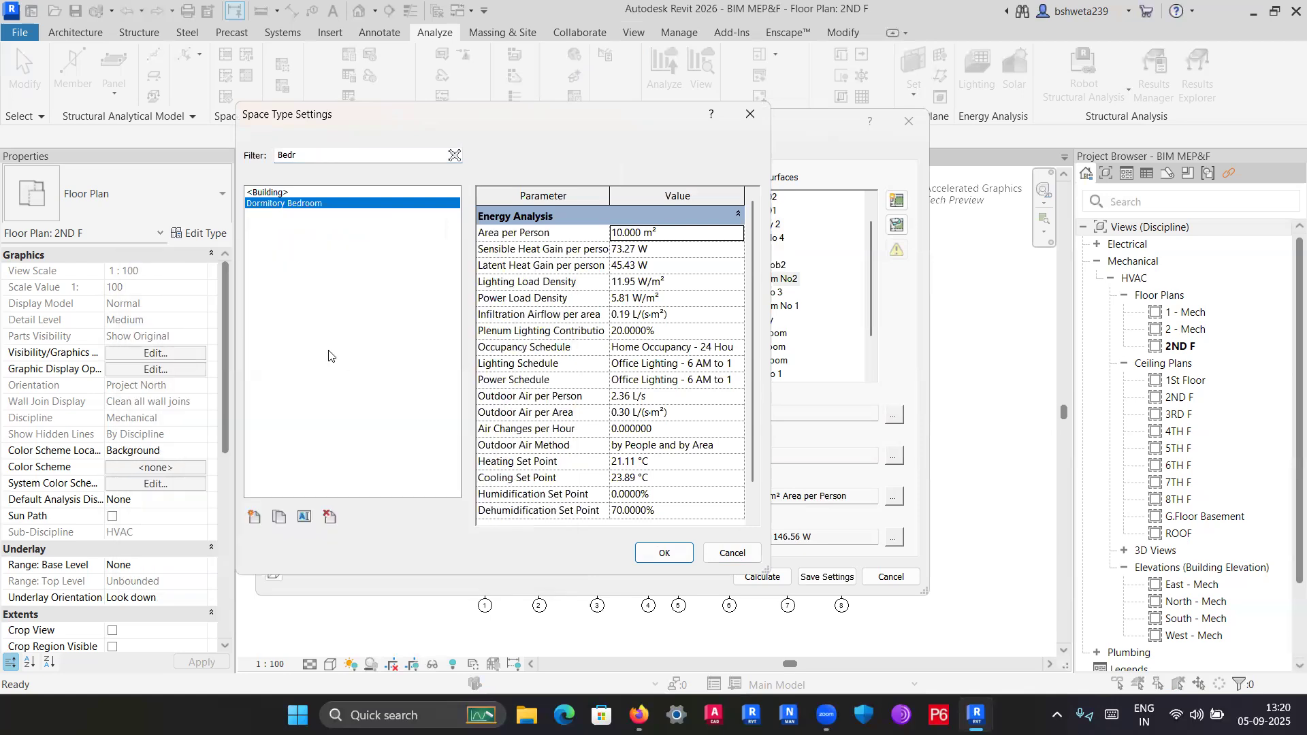
{"action": "left_click", "coordinate": [664, 553]}
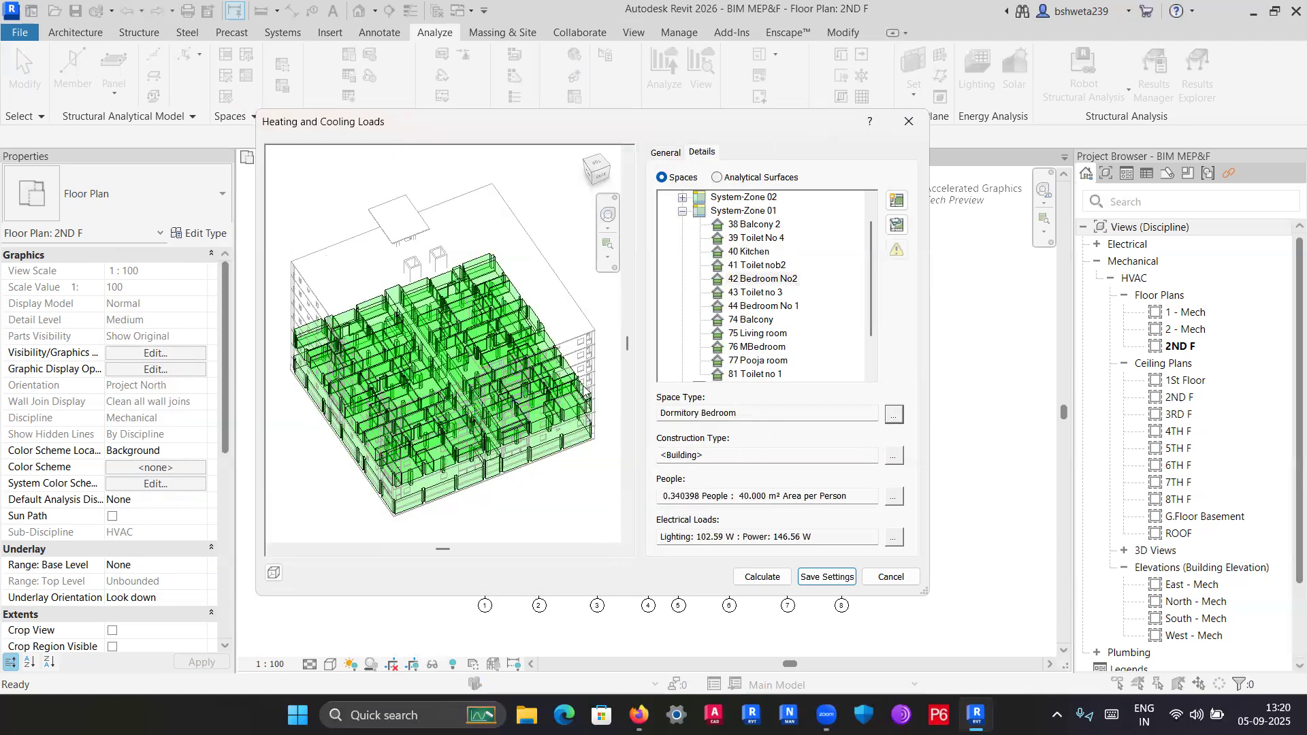
{"action": "left_click", "coordinate": [893, 454]}
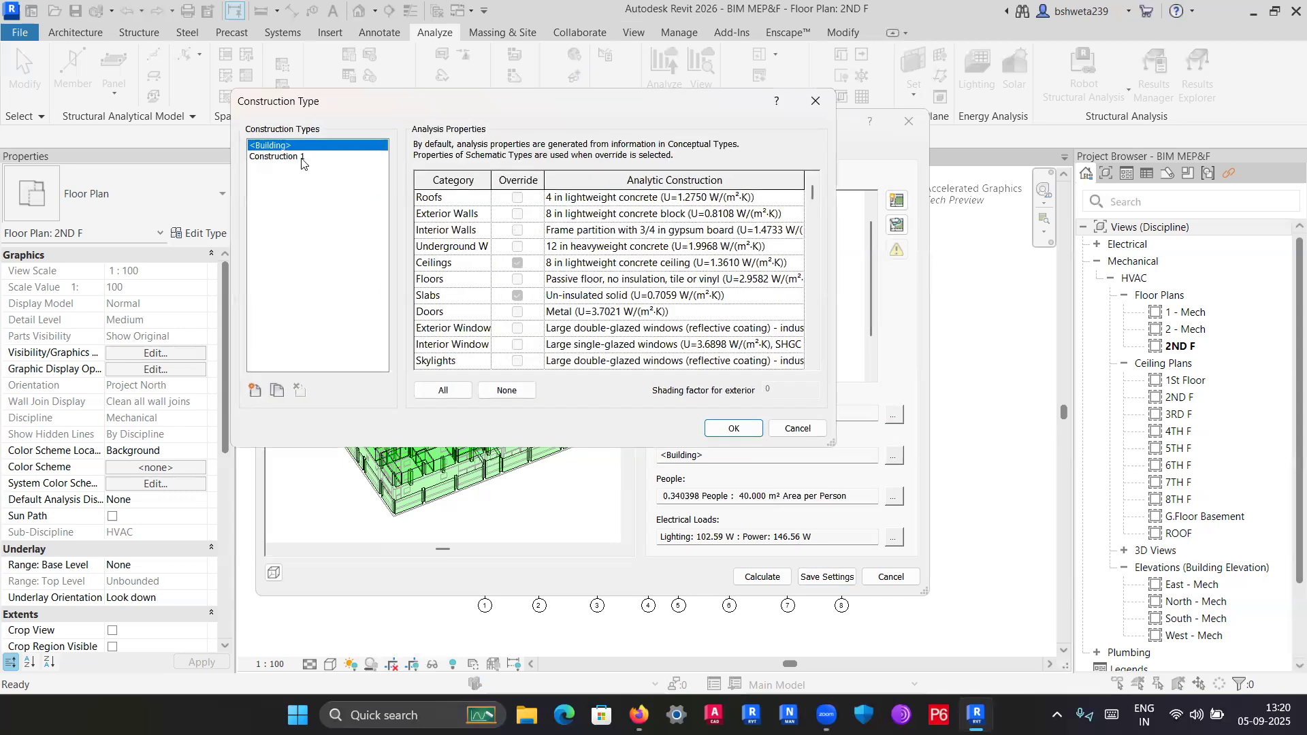
{"action": "left_click", "coordinate": [733, 429]}
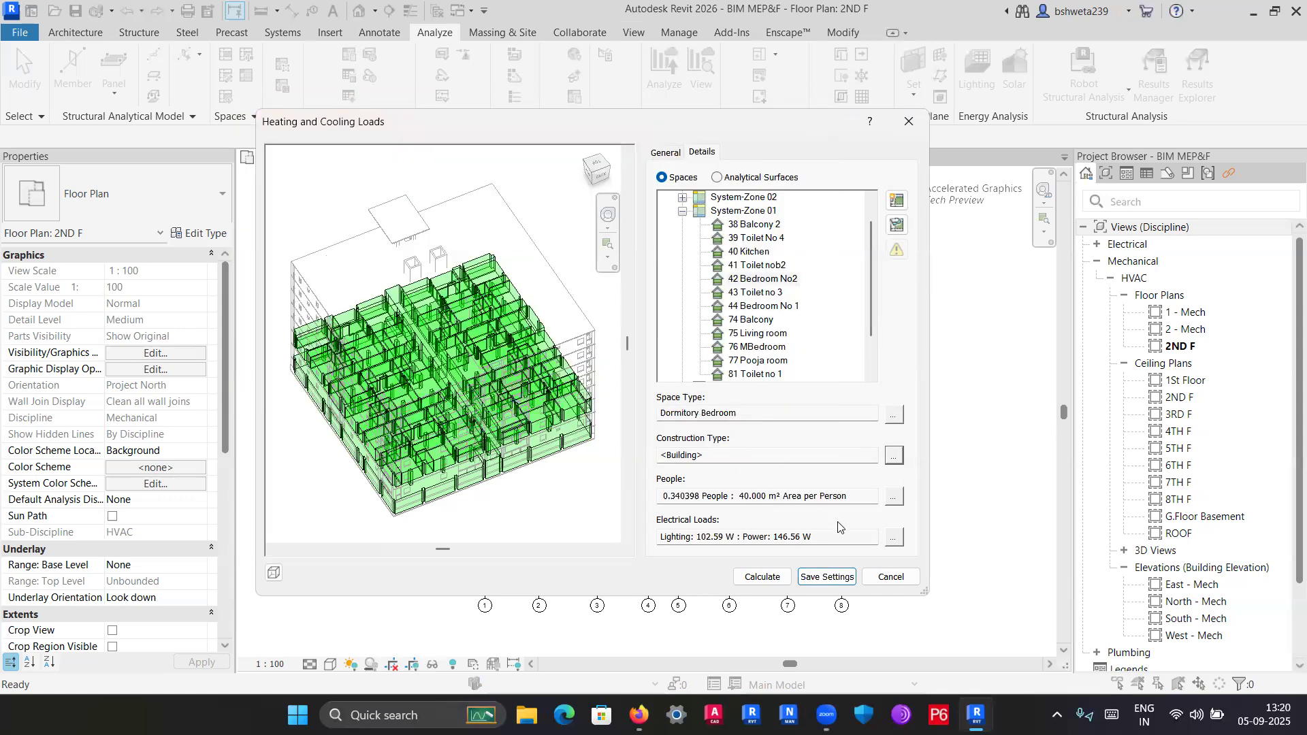
Apply the By Space Type people and electrical load values to 42 Bedroom No2.
{"action": "left_click", "coordinate": [893, 496]}
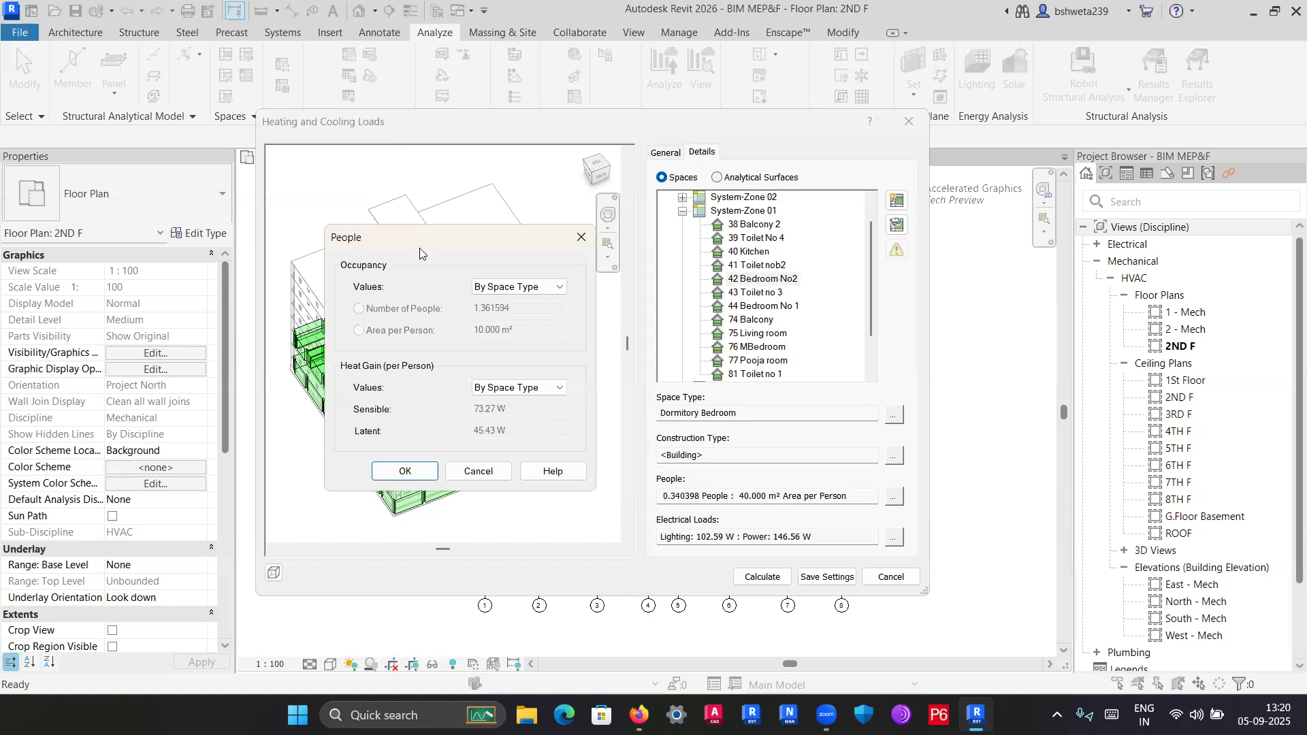
{"action": "left_click_drag", "start_coordinate": [420, 254], "coordinate": [408, 259]}
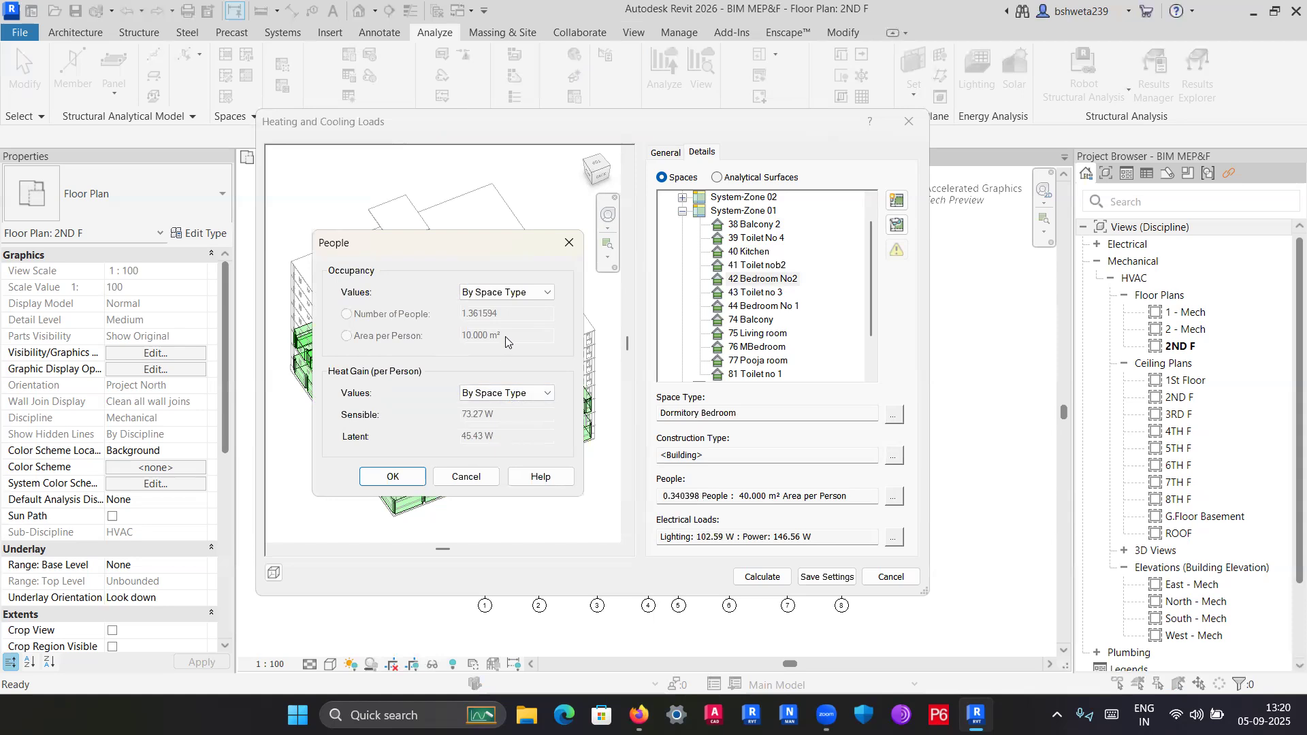
{"action": "left_click", "coordinate": [396, 478]}
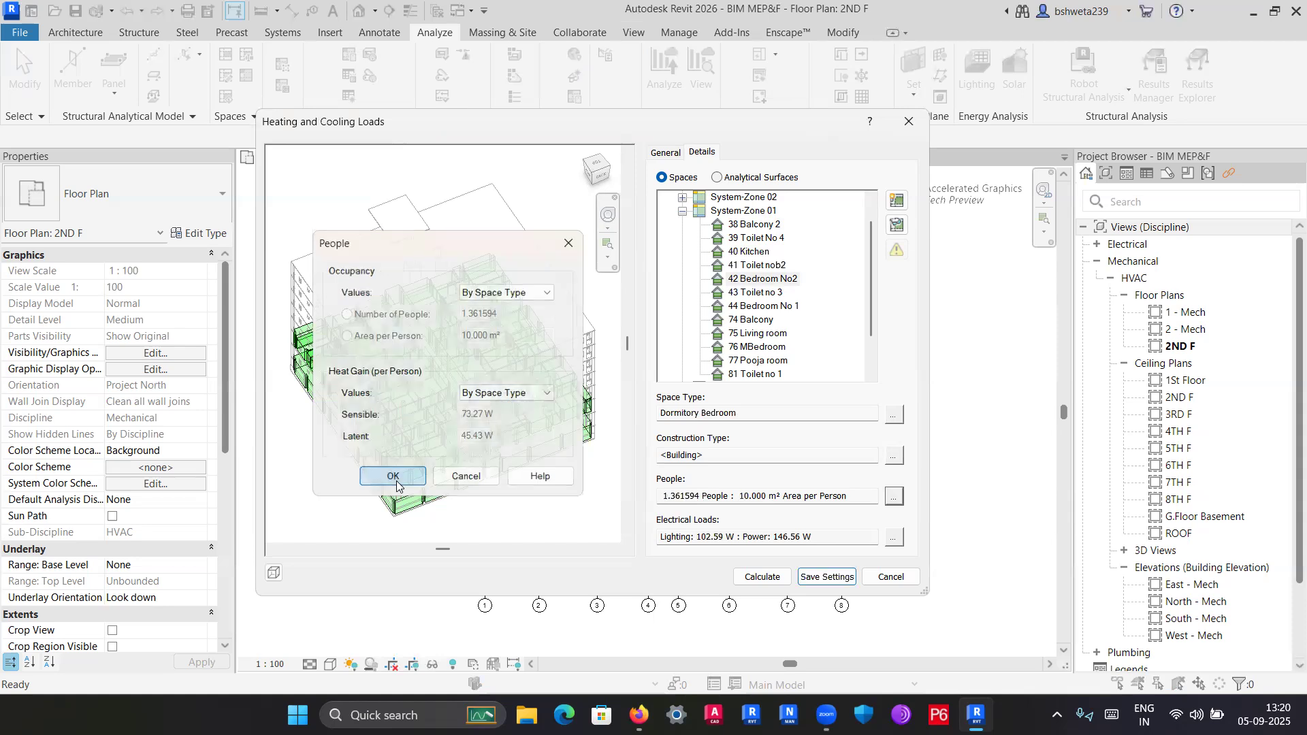
{"action": "left_click", "coordinate": [892, 539]}
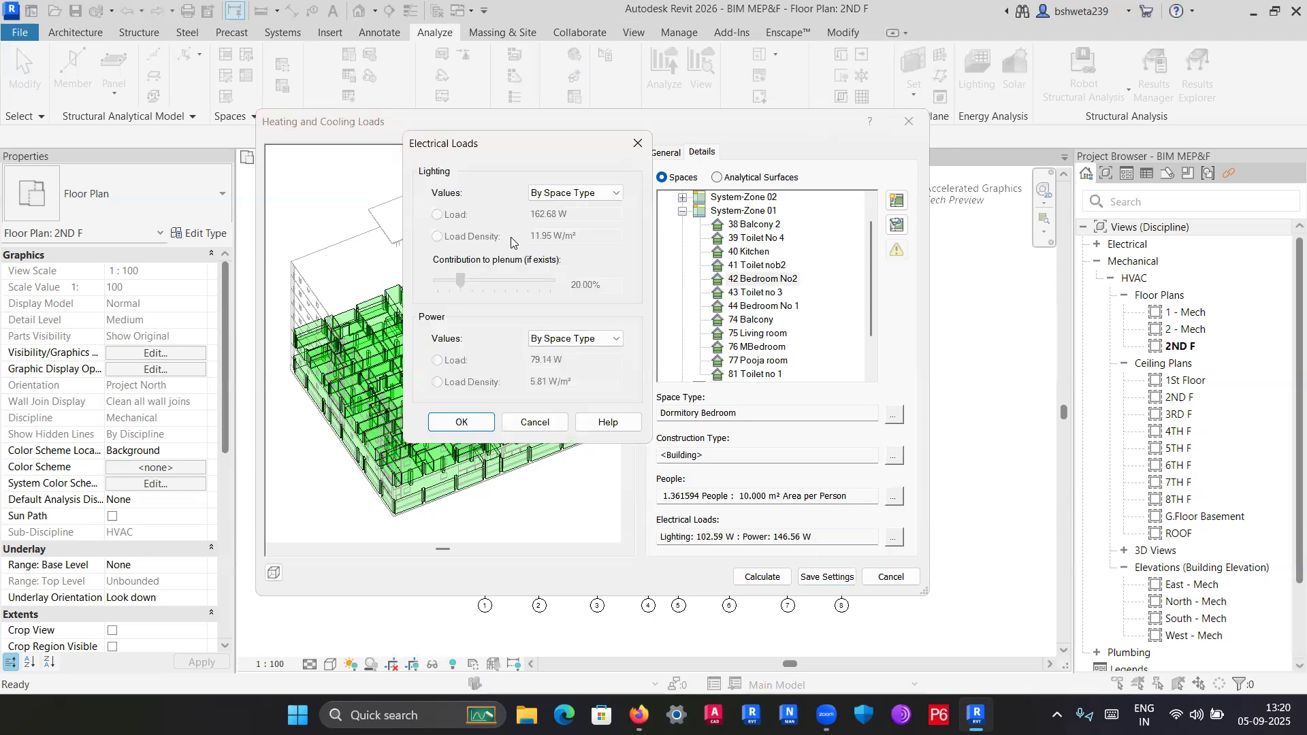
{"action": "left_click", "coordinate": [469, 426]}
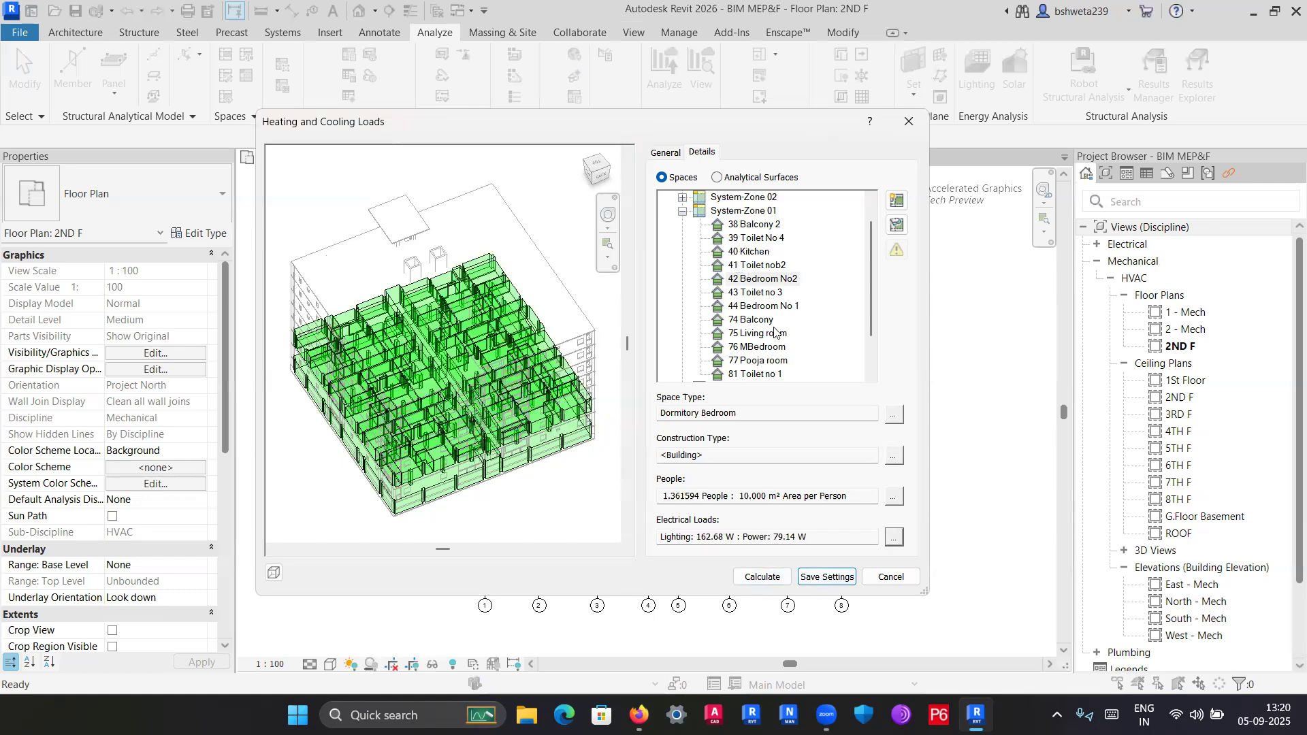
Select 44 Bedroom No 1 in System-Zone 01 and open its space type settings.
{"action": "left_click", "coordinate": [769, 293]}
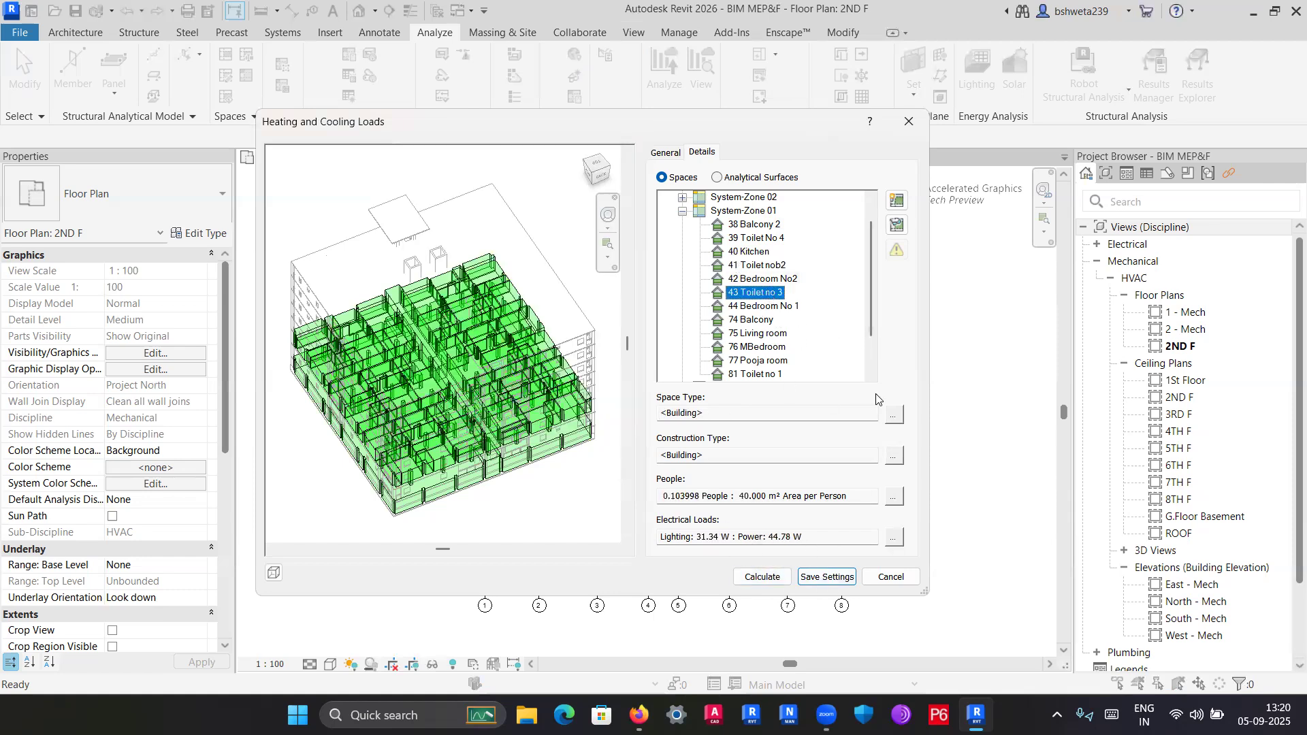
{"action": "left_click", "coordinate": [757, 306]}
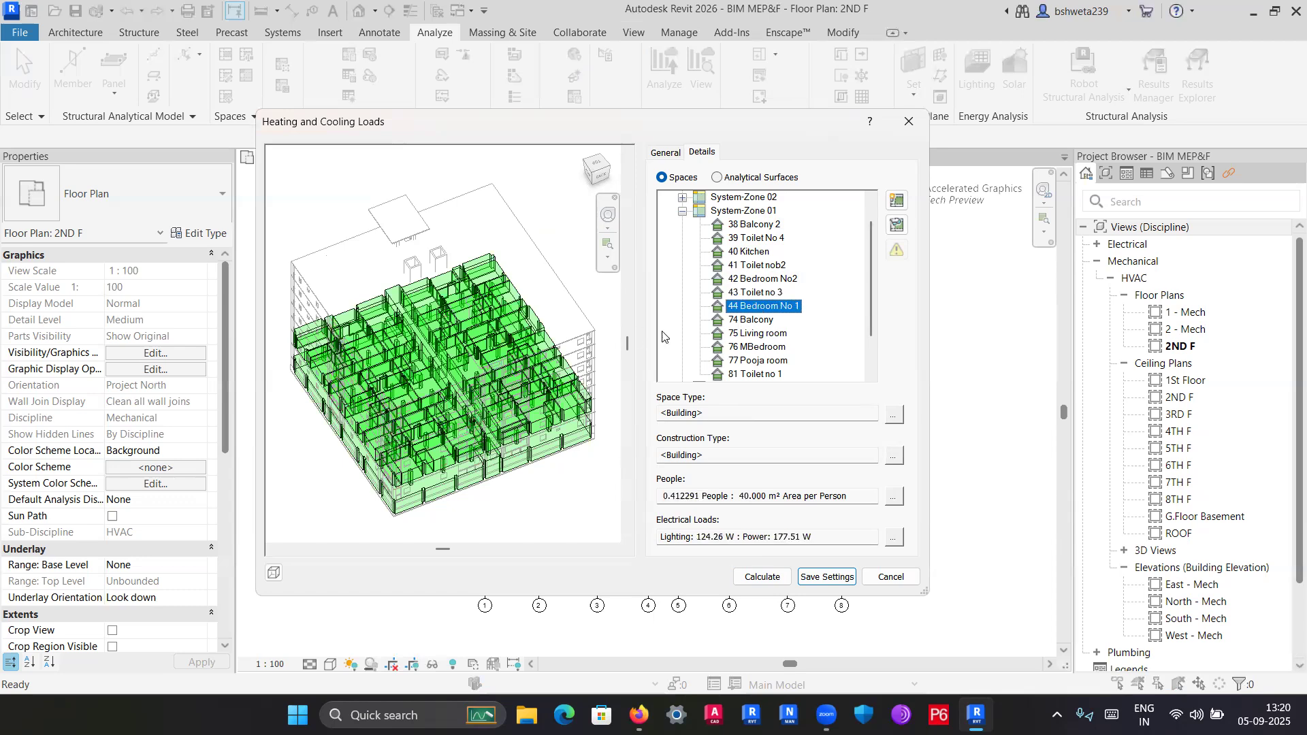
{"action": "left_click", "coordinate": [759, 294]}
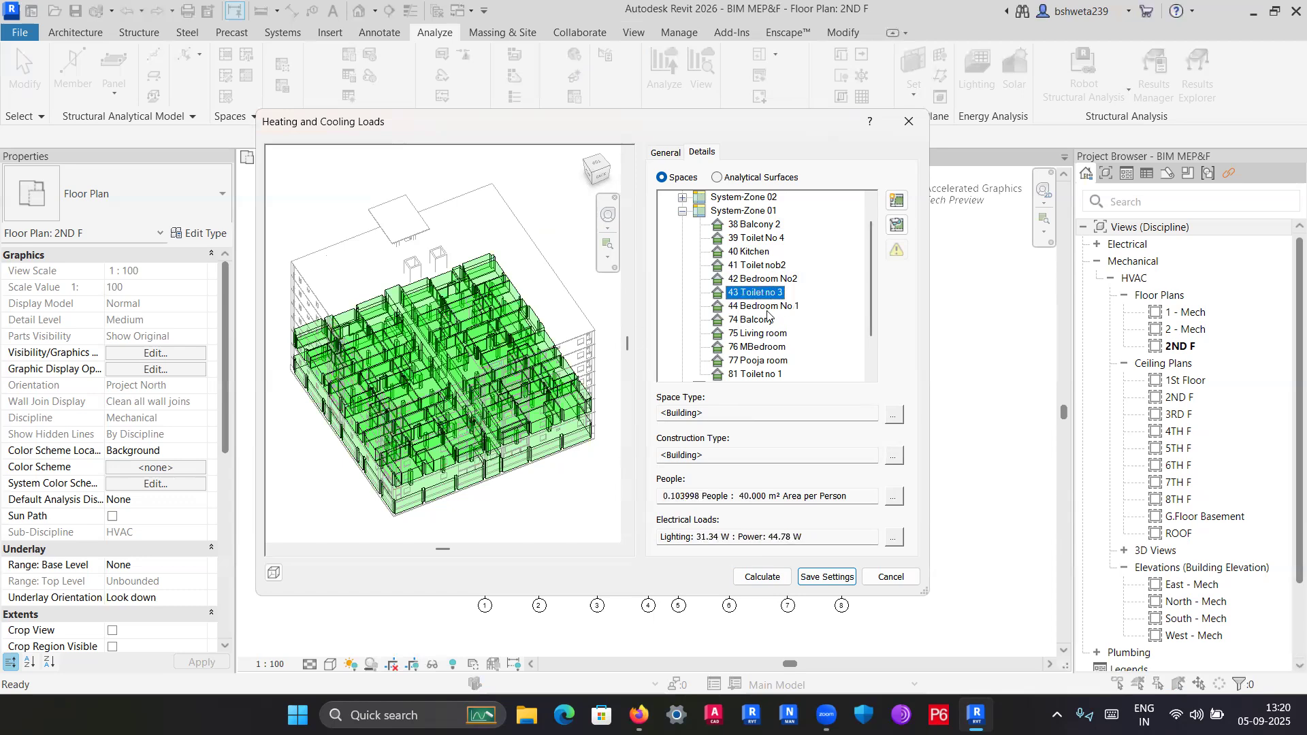
{"action": "left_click", "coordinate": [767, 310]}
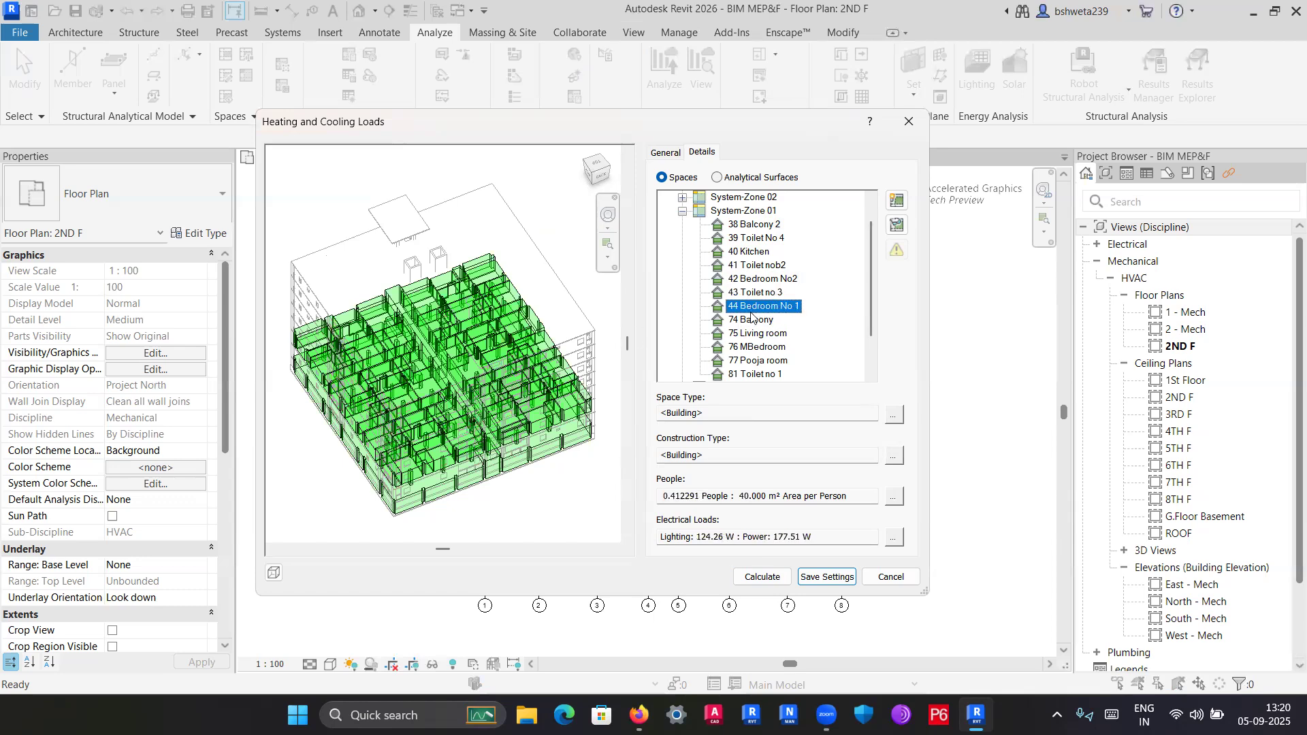
{"action": "left_click", "coordinate": [892, 416]}
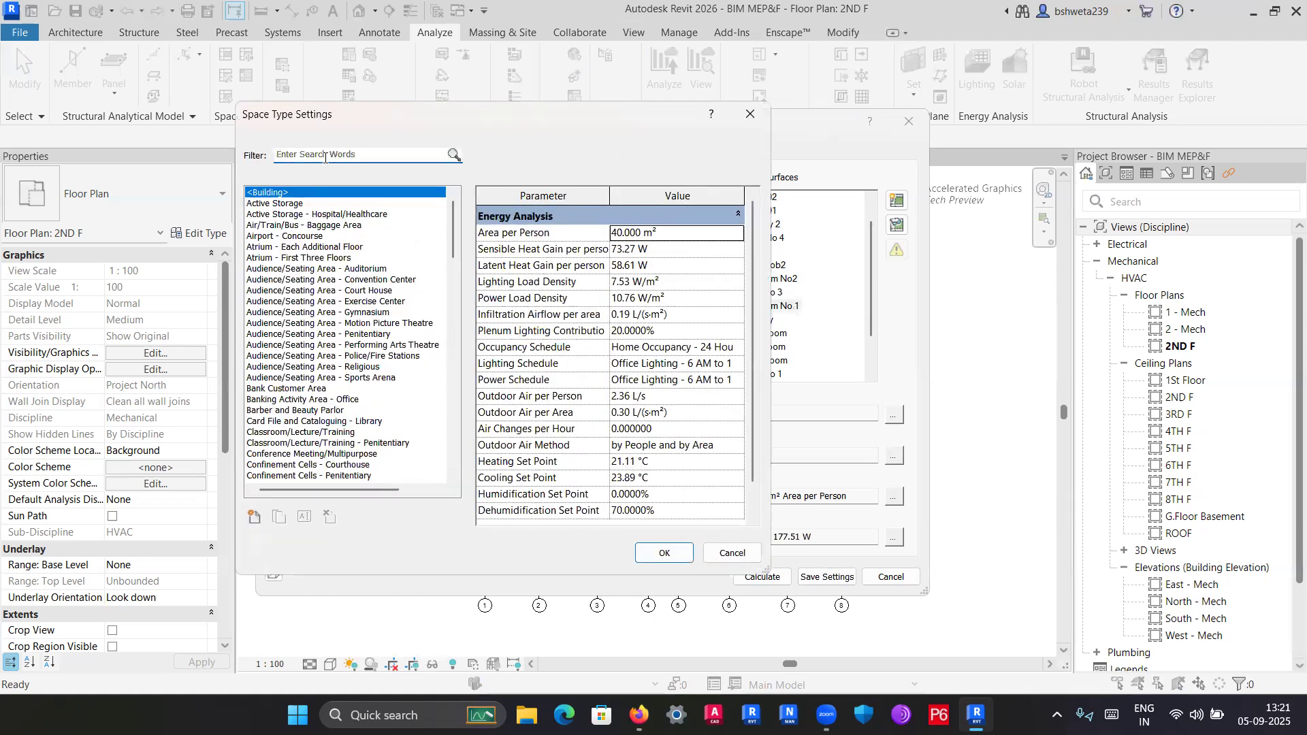
Filter the space types by Bed, choose Dormitory Bedroom for 44 Bedroom No 1, and clear the filter.
{"action": "left_click", "coordinate": [324, 157]}
{"action": "type", "text": "e"}
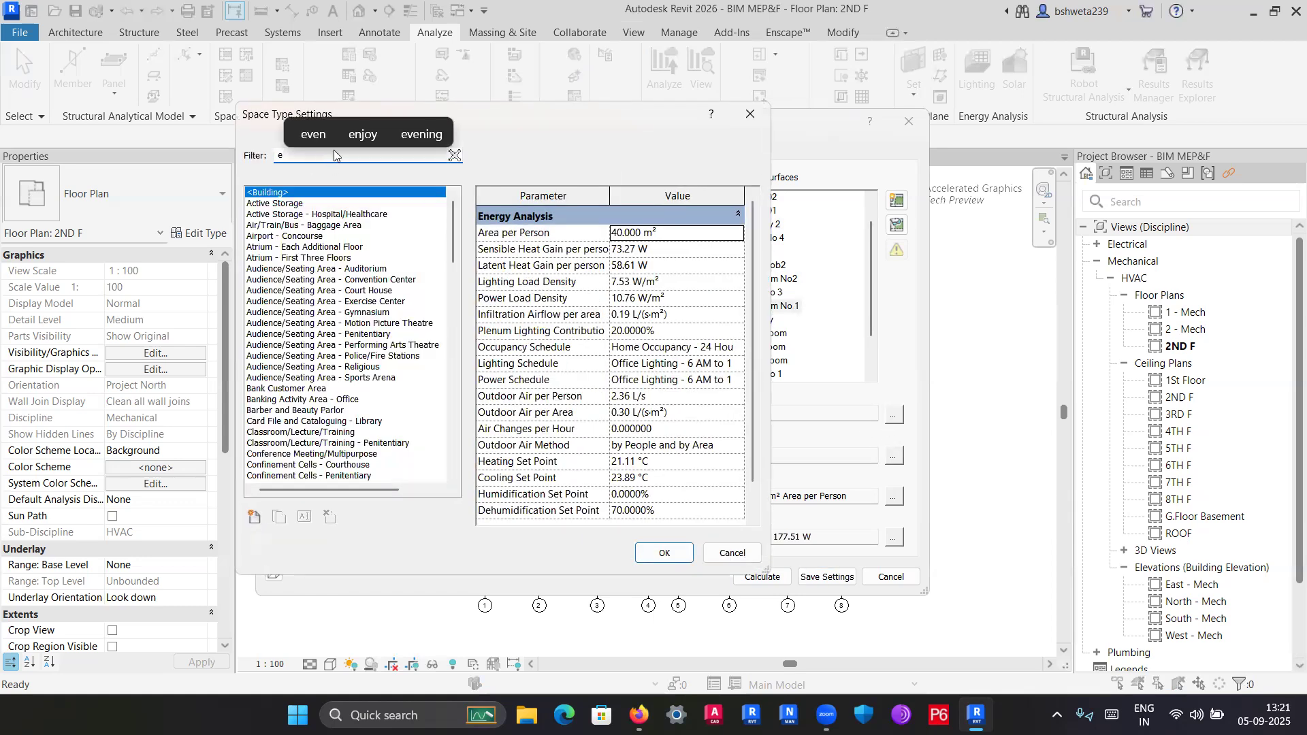
{"action": "key", "text": "BackSpace"}
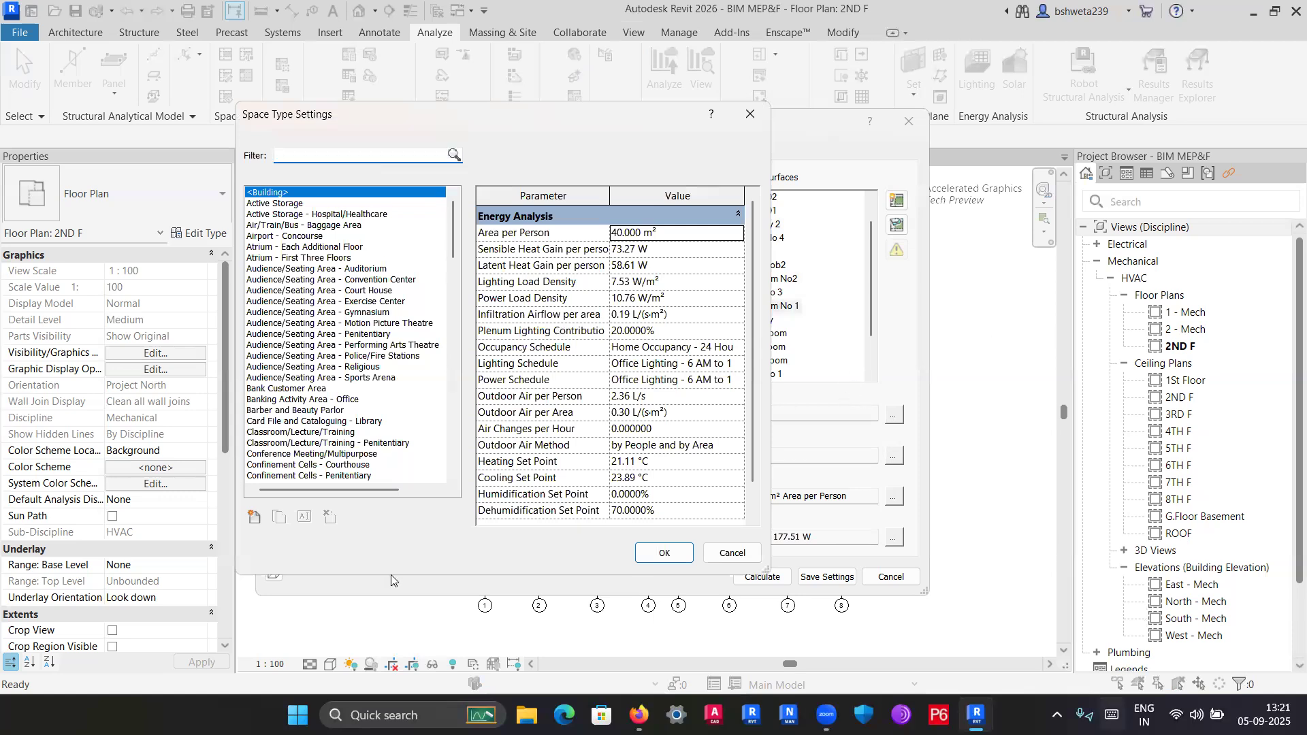
{"action": "type", "text": "B"}
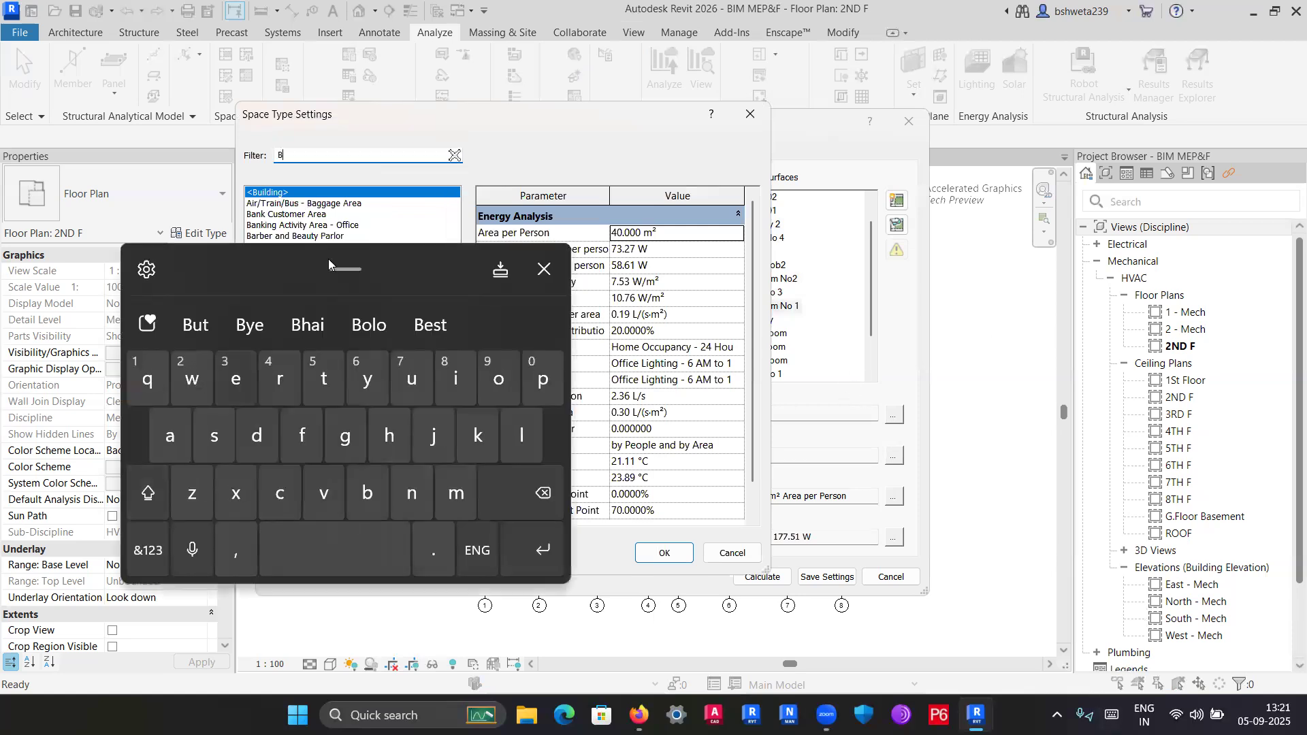
{"action": "type", "text": "ed"}
{"action": "left_click", "coordinate": [320, 203]}
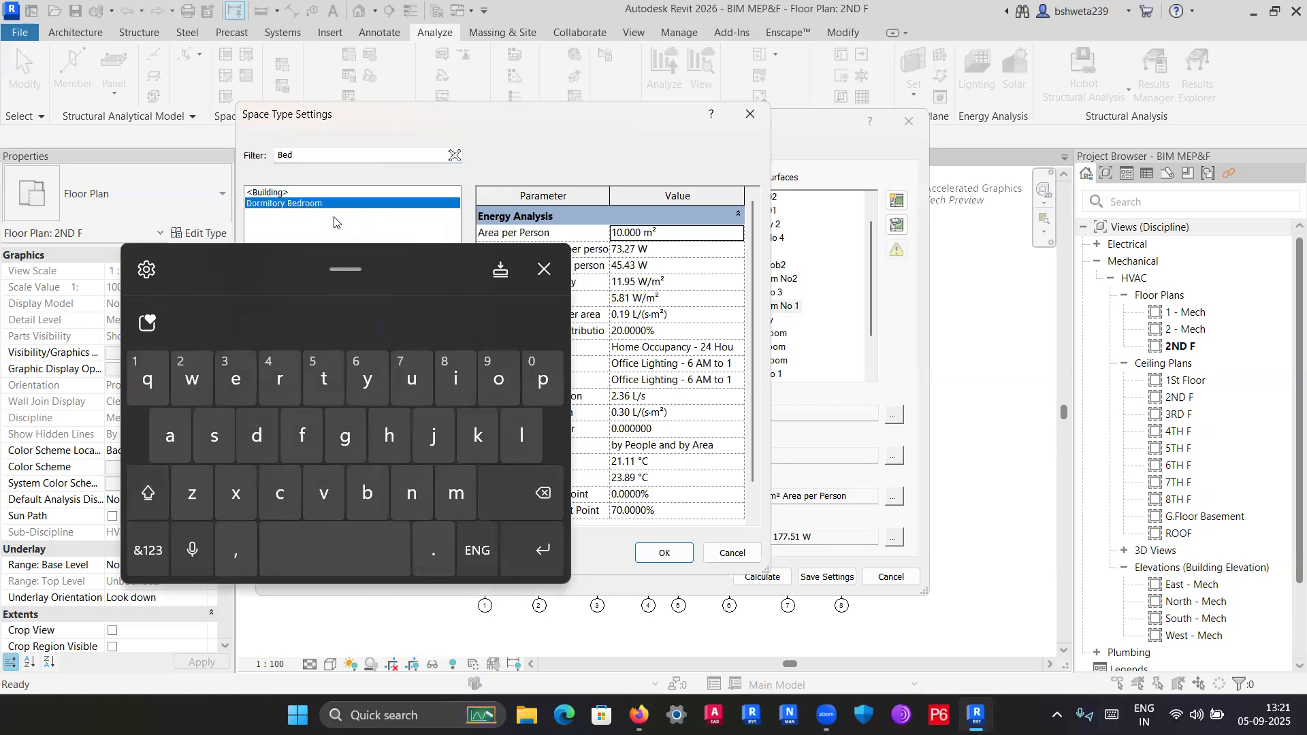
{"action": "left_click", "coordinate": [545, 271]}
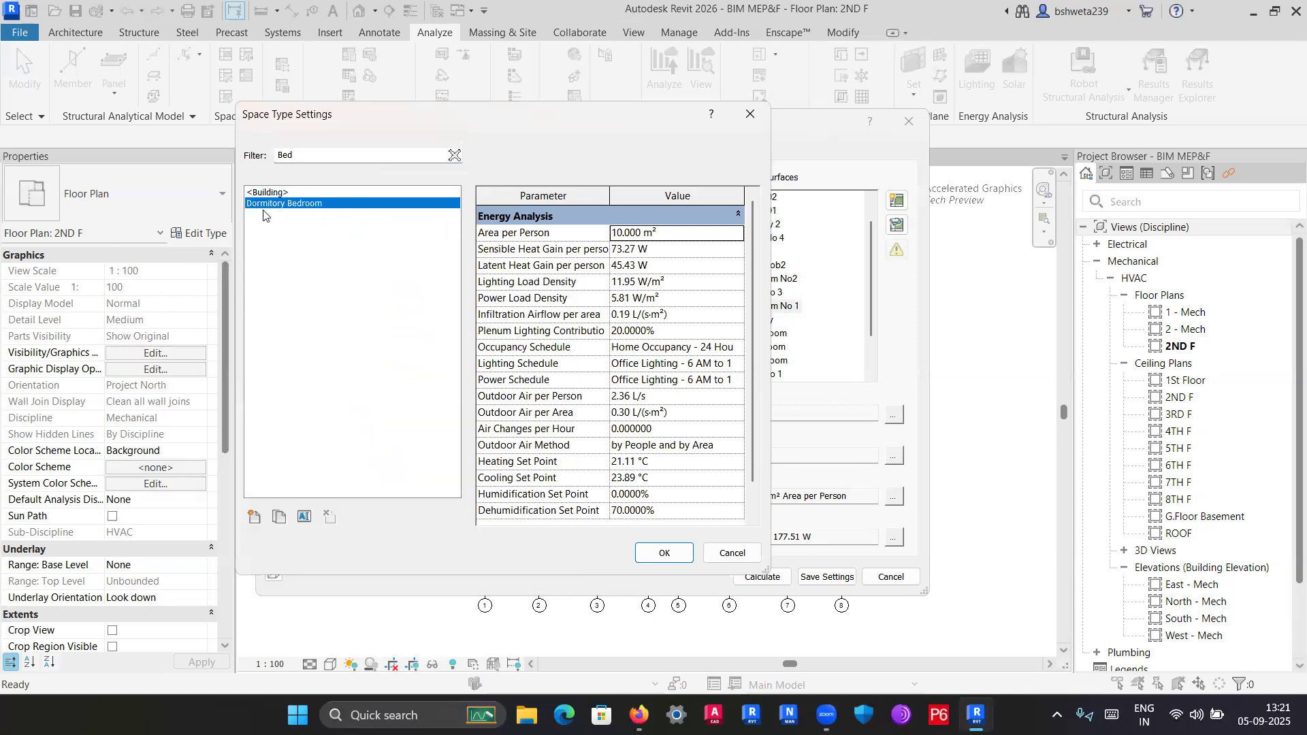
{"action": "left_click", "coordinate": [454, 156]}
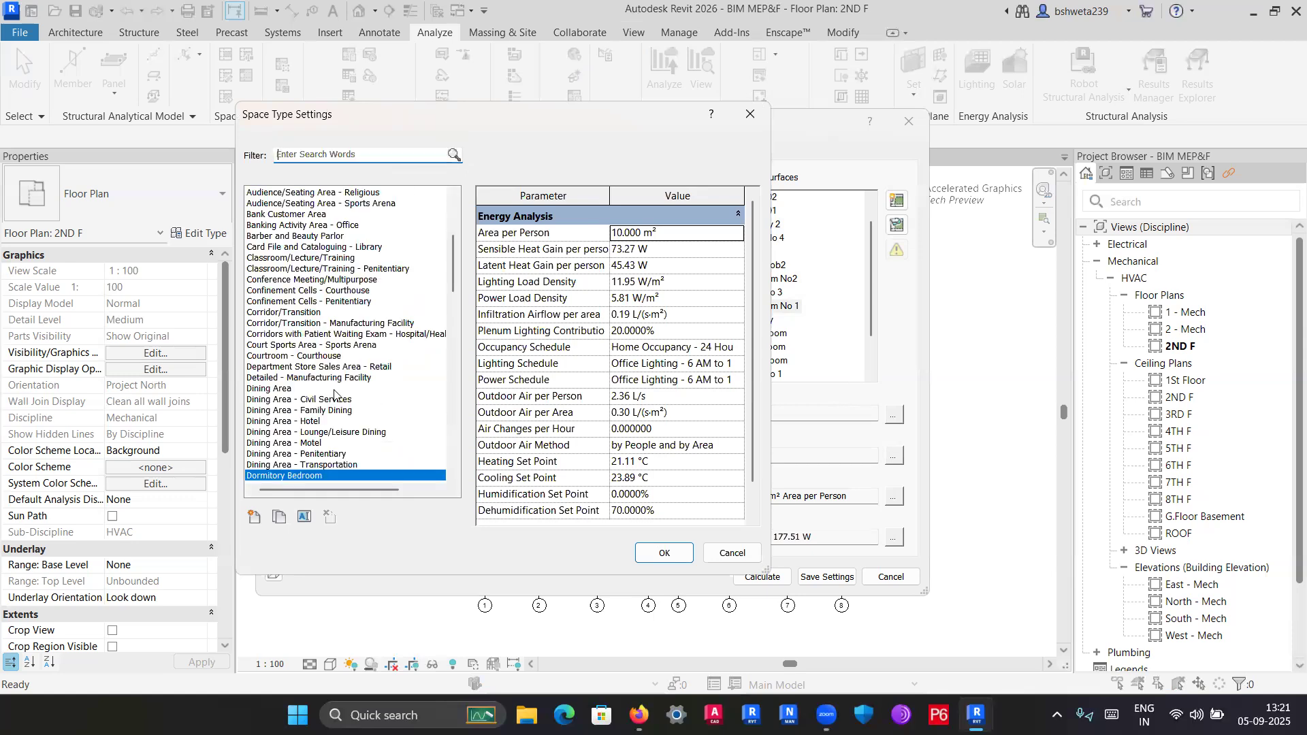
Create a new space type named Bedroom and assign it to 44 Bedroom No 1.
{"action": "left_click", "coordinate": [253, 517]}
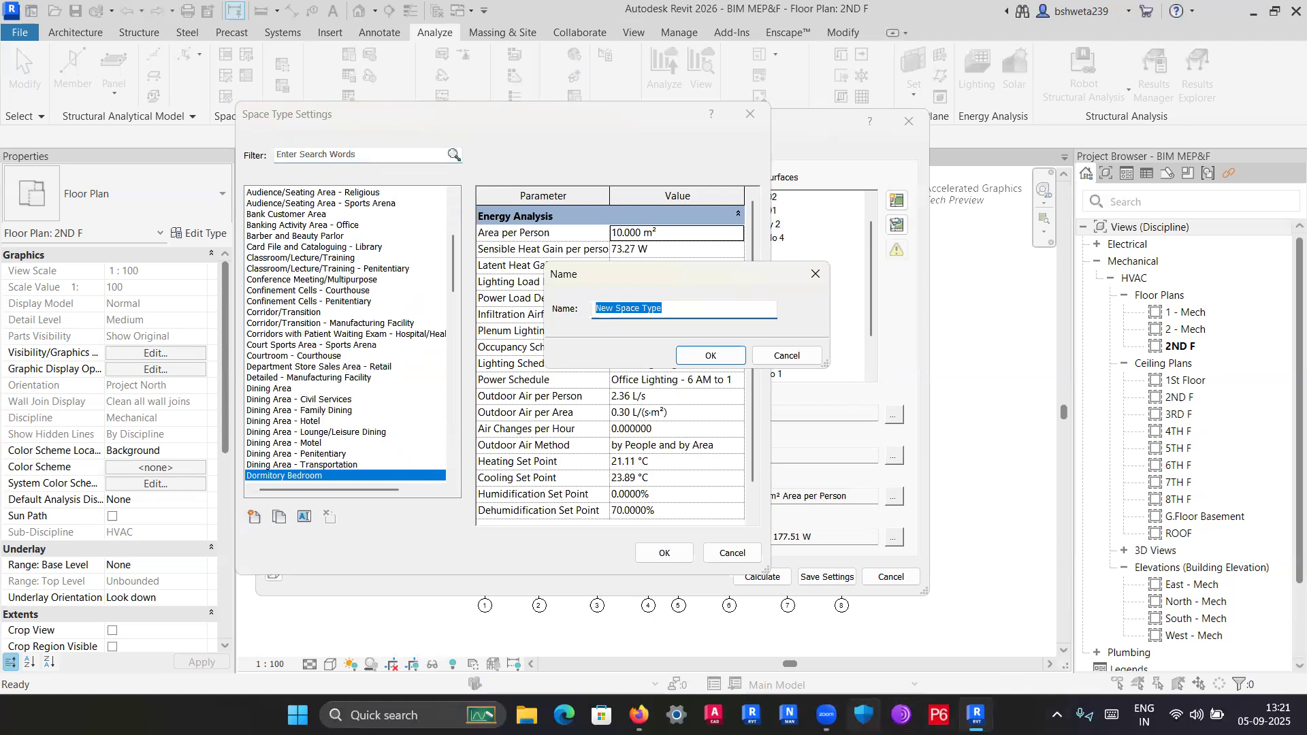
{"action": "left_click", "coordinate": [1144, 715]}
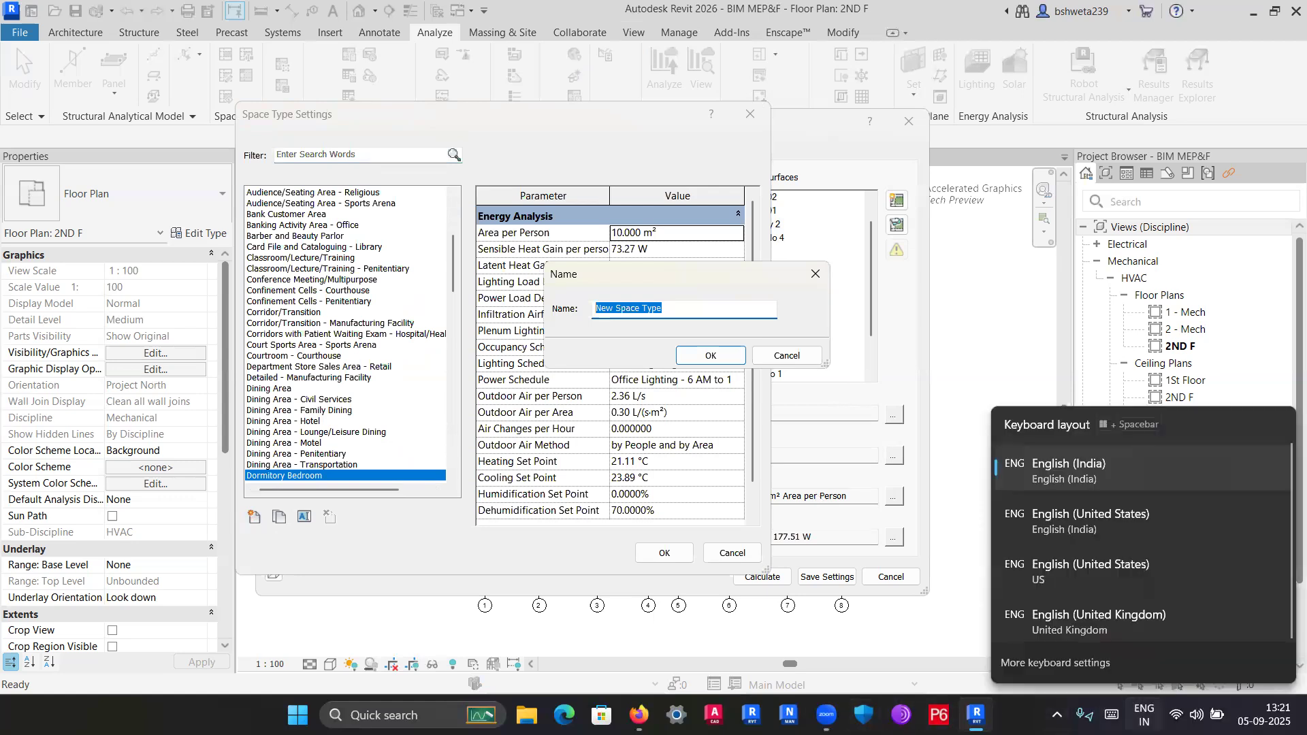
{"action": "left_click", "coordinate": [1143, 715]}
{"action": "left_click", "coordinate": [1111, 714]}
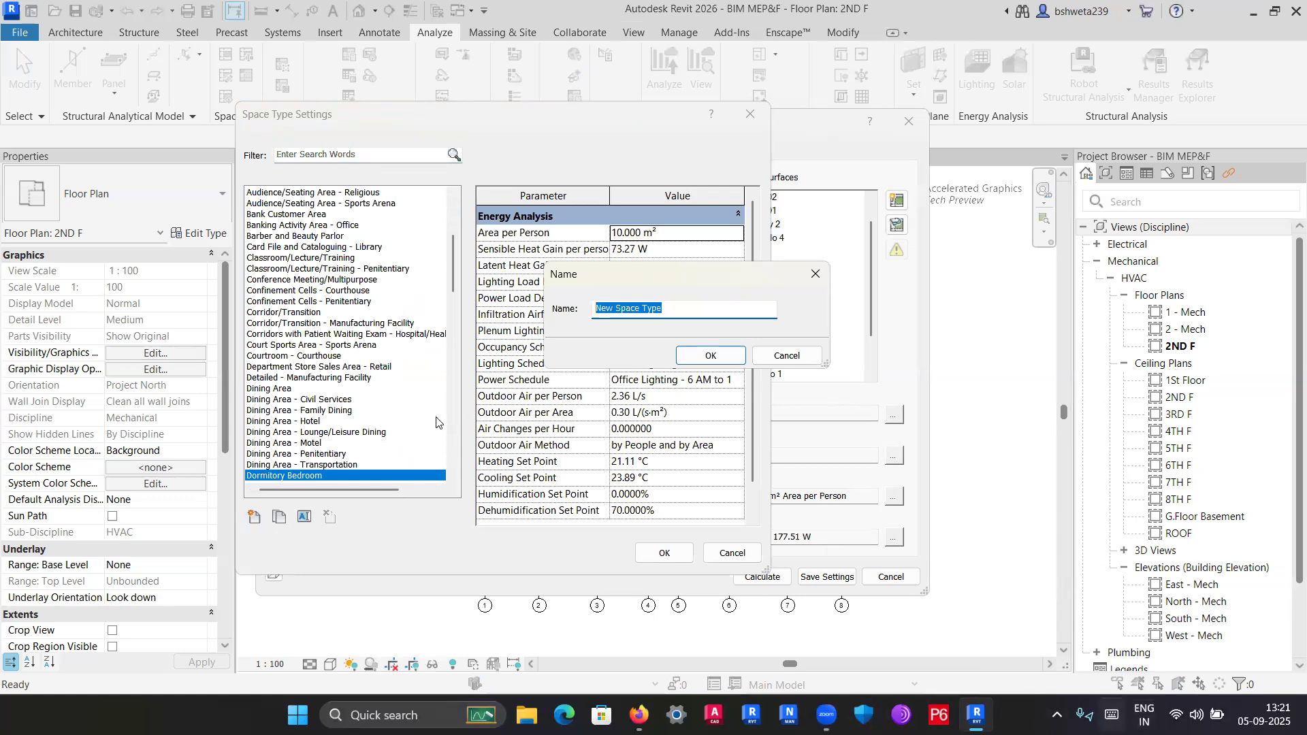
{"action": "left_click", "coordinate": [366, 493]}
{"action": "left_click", "coordinate": [259, 424]}
{"action": "left_click", "coordinate": [277, 375]}
{"action": "left_click", "coordinate": [232, 315]}
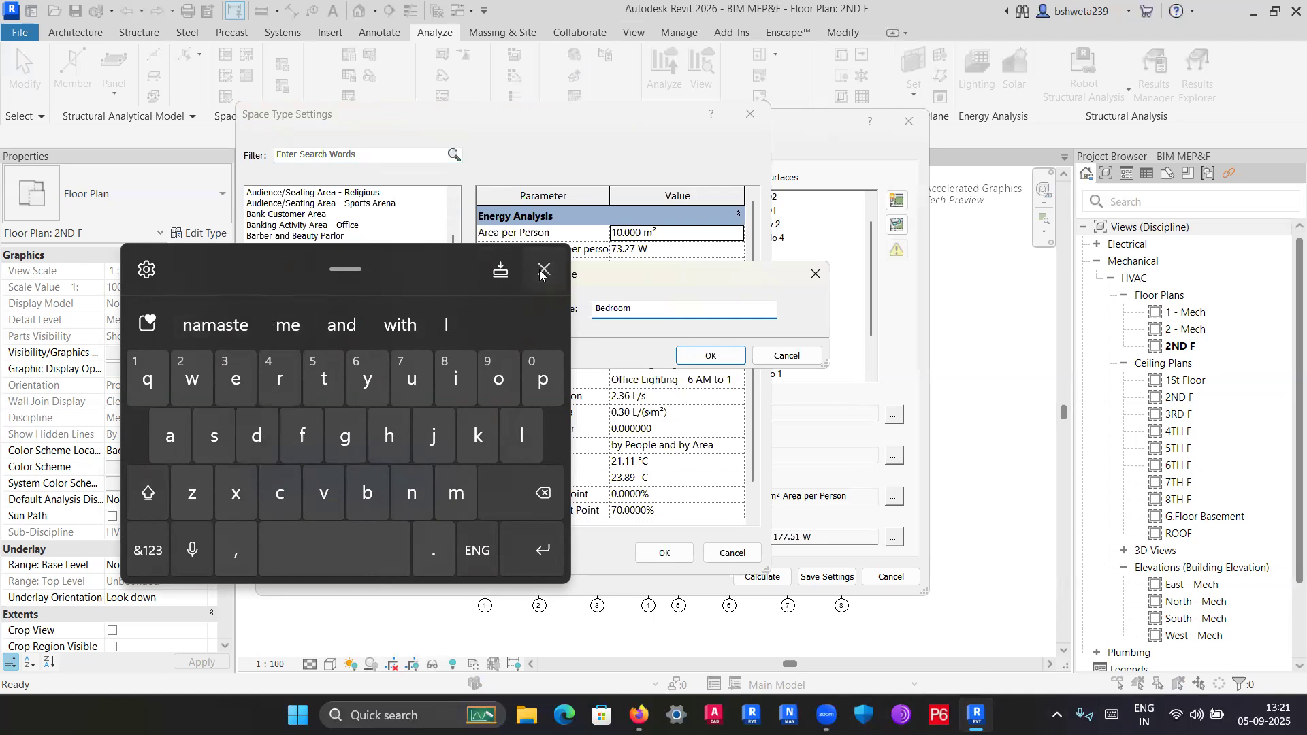
{"action": "left_click", "coordinate": [544, 269]}
{"action": "left_click", "coordinate": [717, 362]}
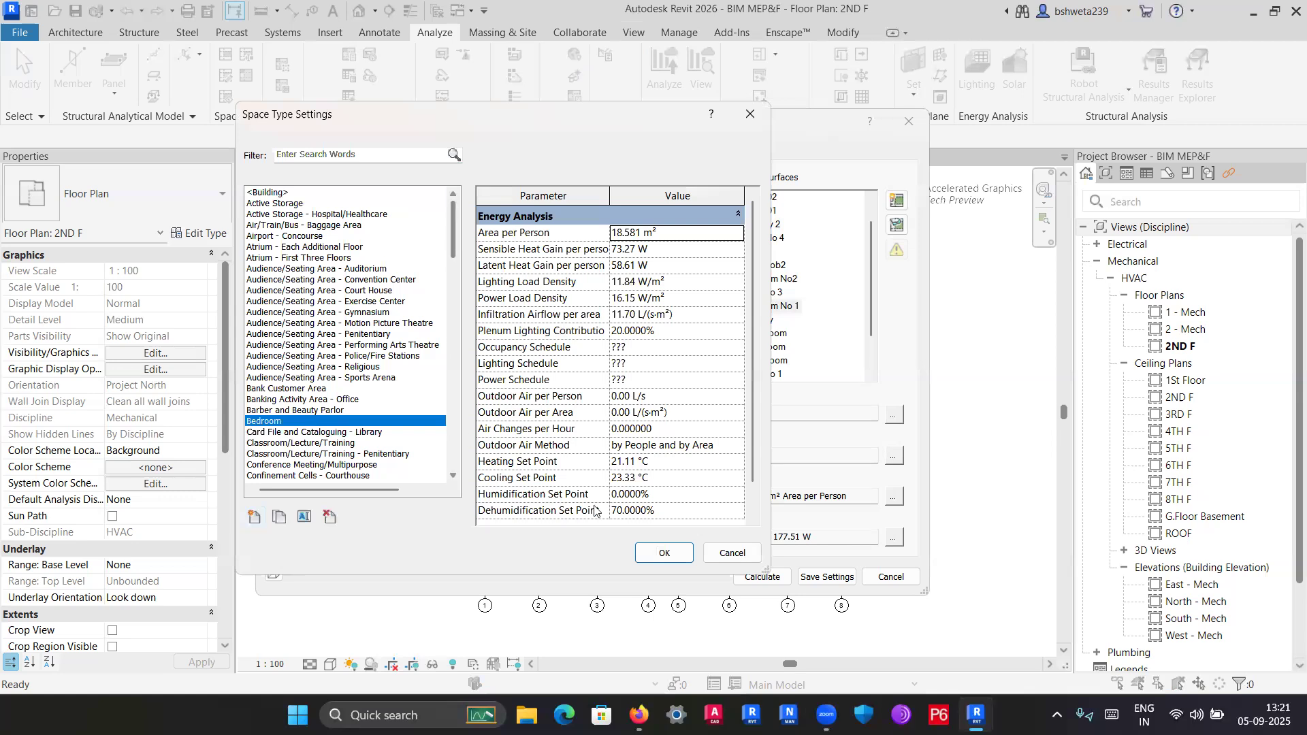
{"action": "left_click", "coordinate": [654, 553]}
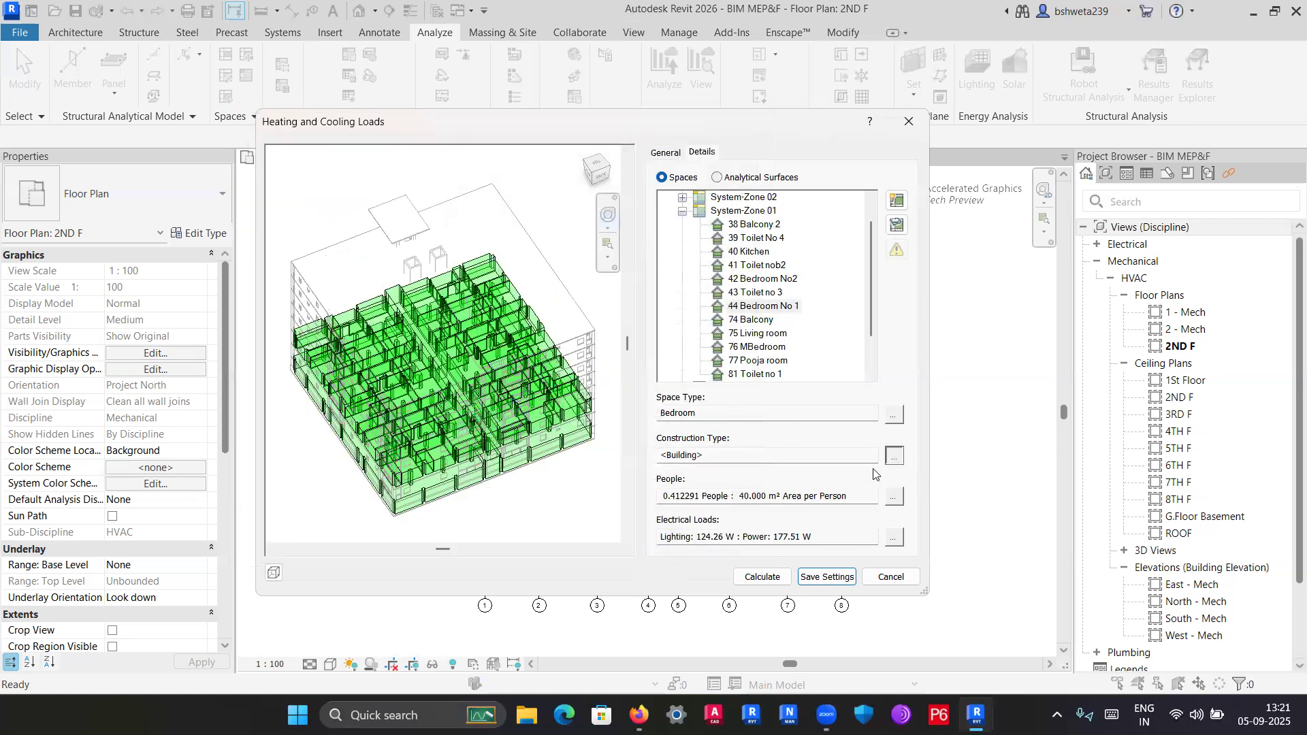
Keep the construction type of 44 Bedroom No 1 as <Building> and specify its occupancy as 2 people.
{"action": "left_click", "coordinate": [895, 457]}
{"action": "left_click", "coordinate": [730, 427]}
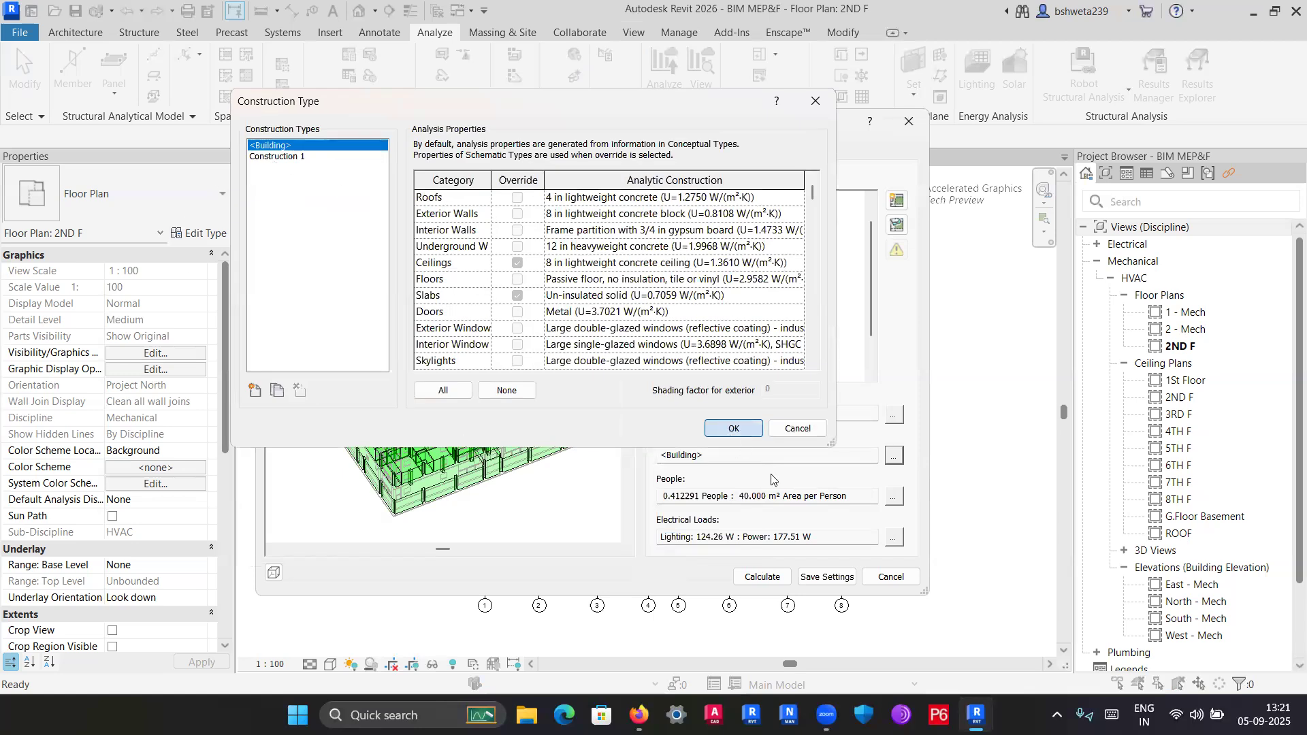
{"action": "left_click", "coordinate": [894, 498]}
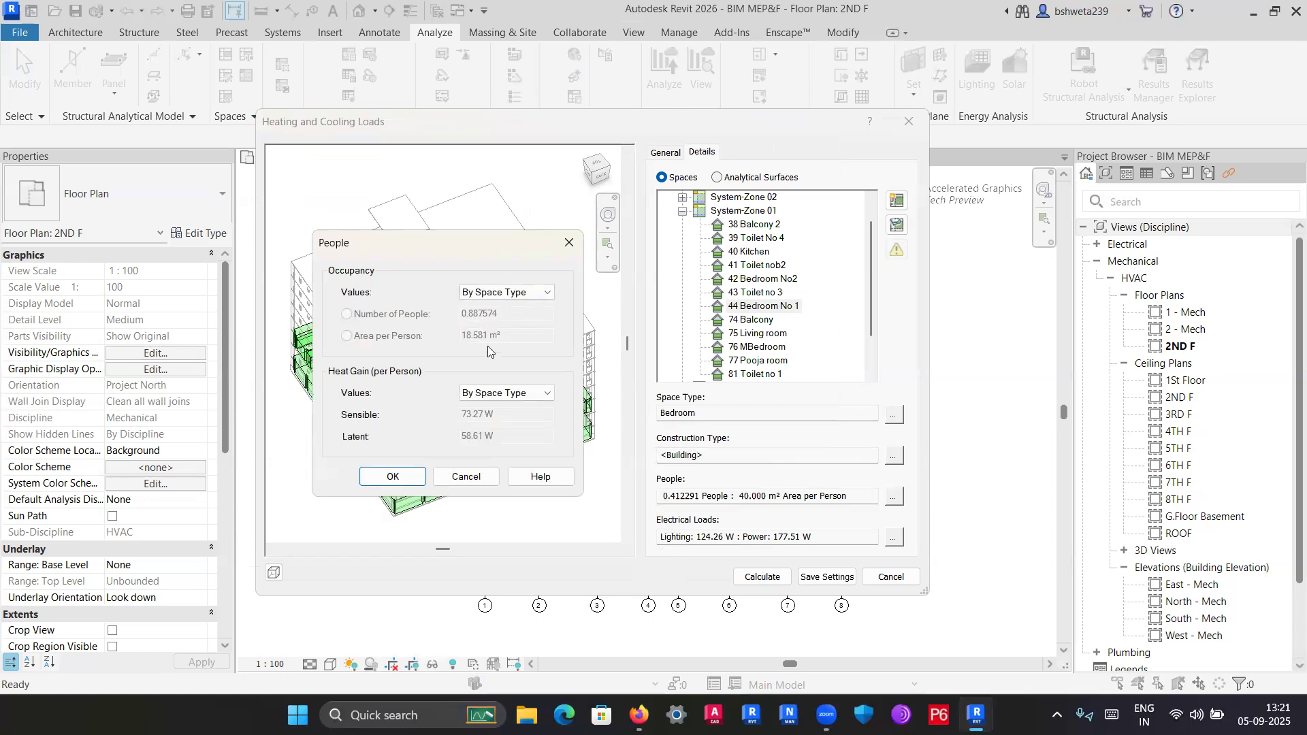
{"action": "left_click", "coordinate": [495, 292]}
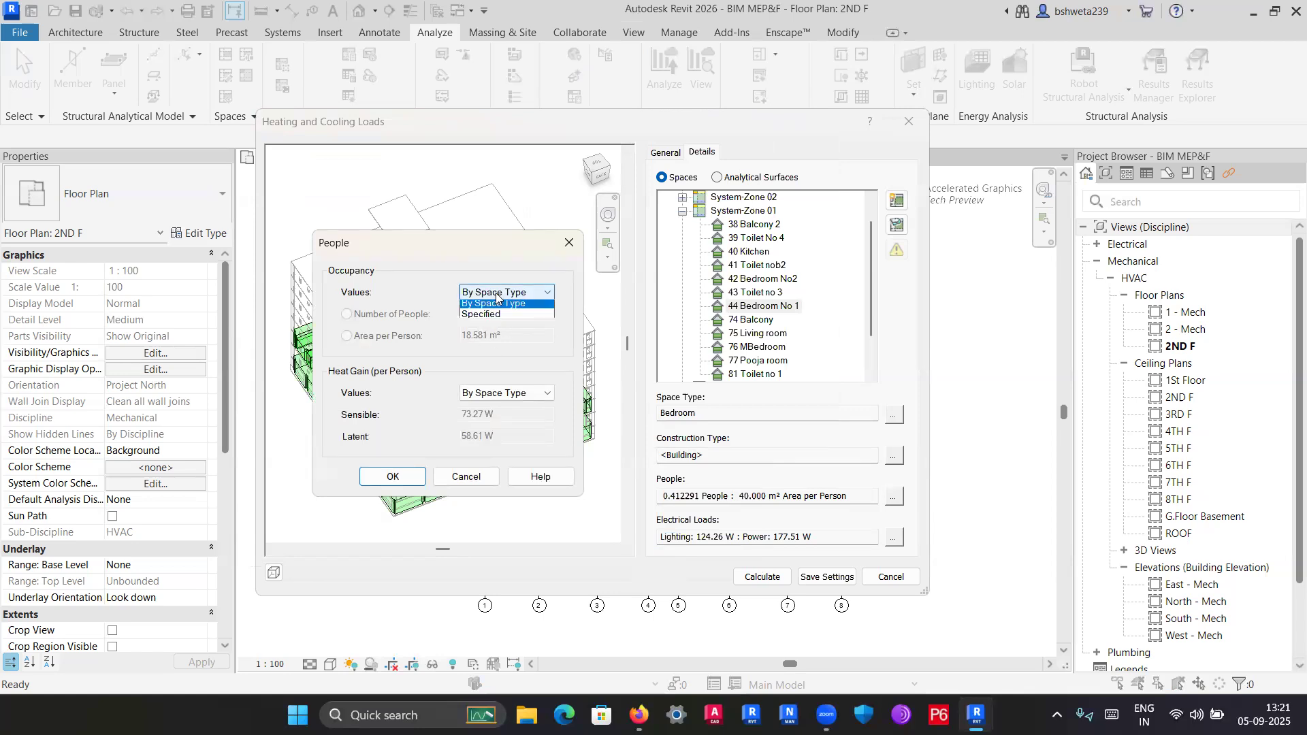
{"action": "left_click", "coordinate": [495, 306]}
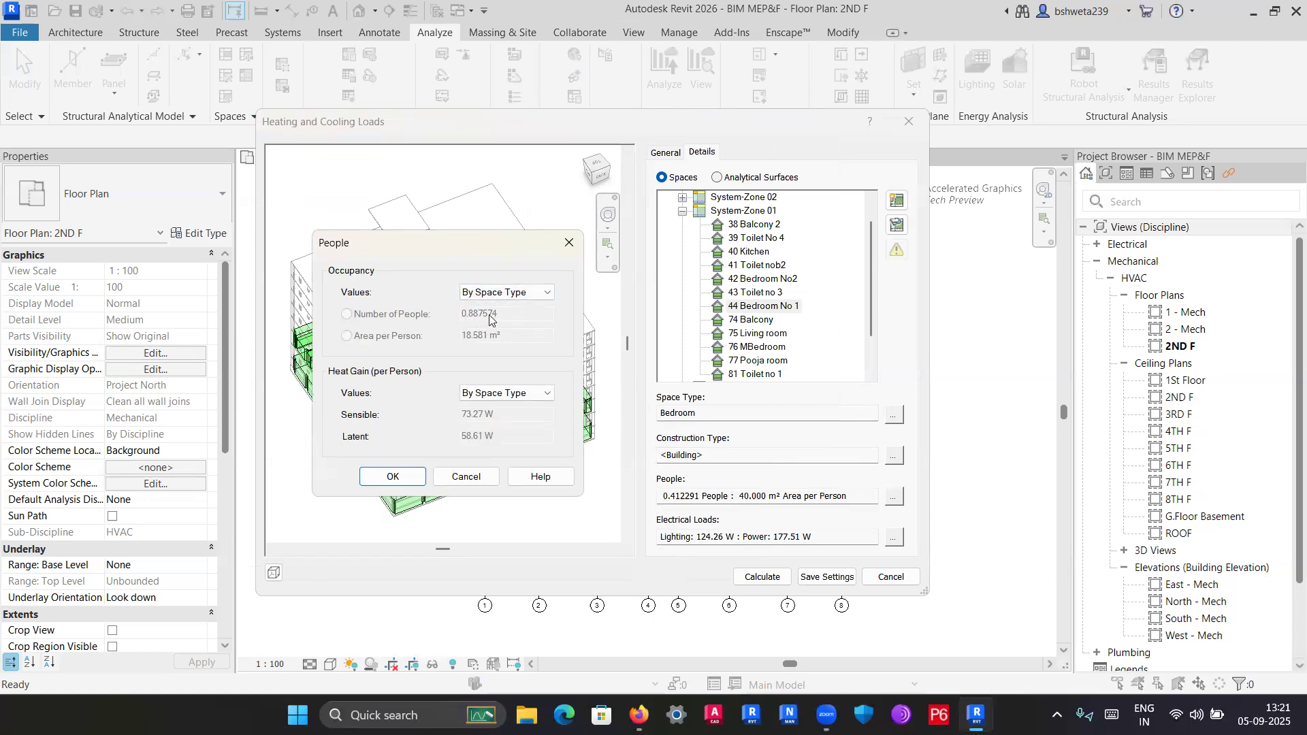
{"action": "left_click", "coordinate": [521, 294]}
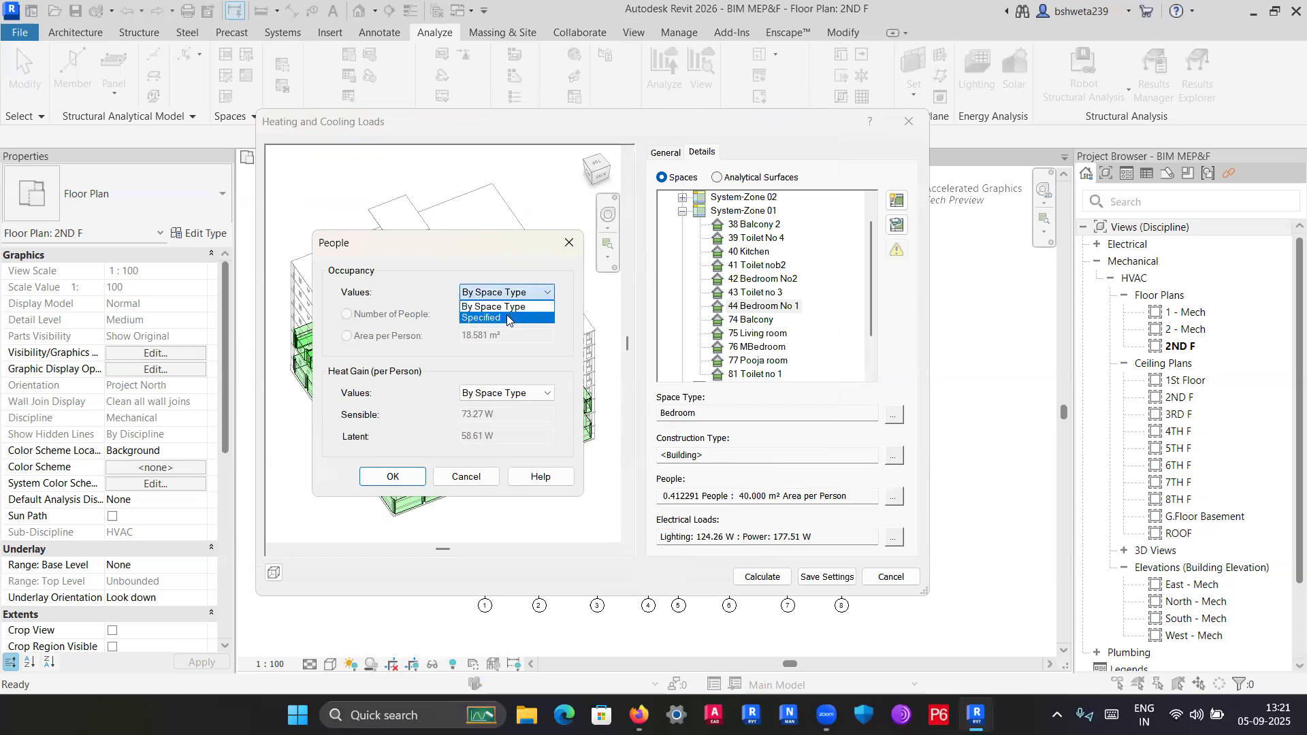
{"action": "left_click", "coordinate": [408, 244]}
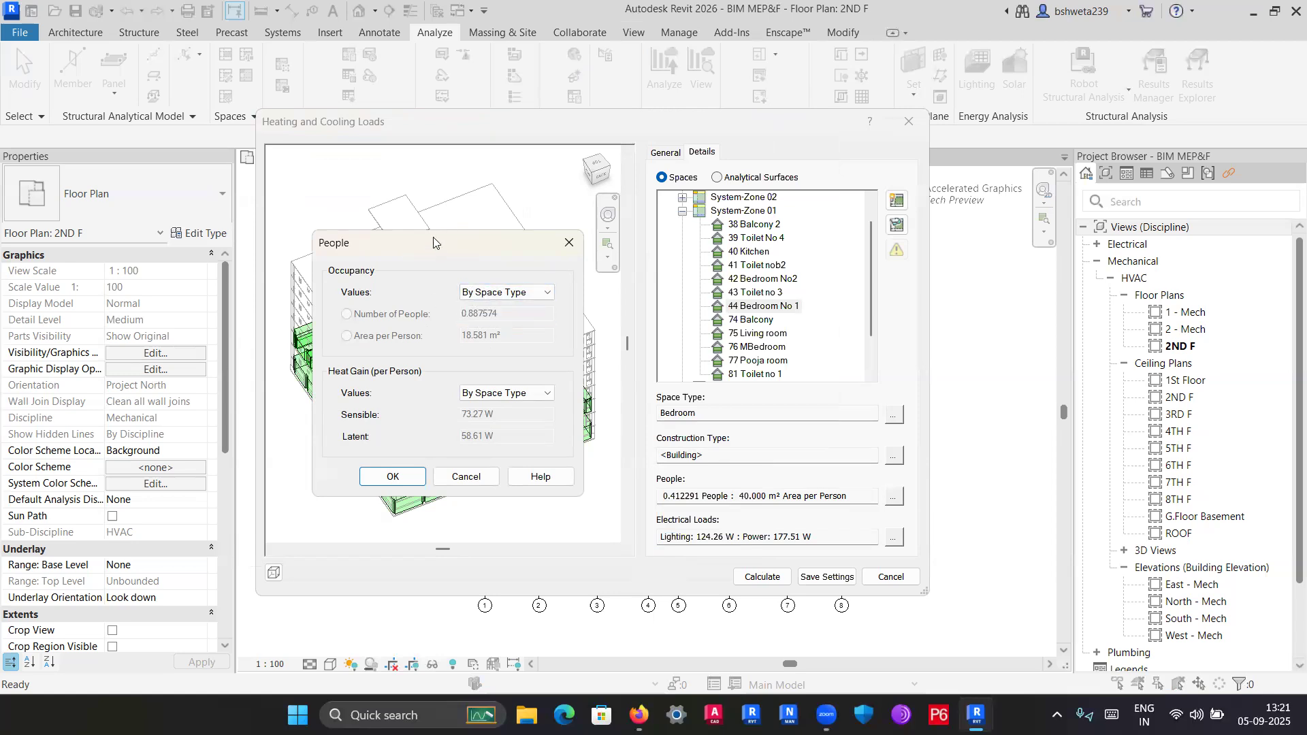
{"action": "left_click_drag", "start_coordinate": [434, 242], "coordinate": [400, 203]}
{"action": "left_click", "coordinate": [477, 252]}
{"action": "left_click", "coordinate": [470, 276]}
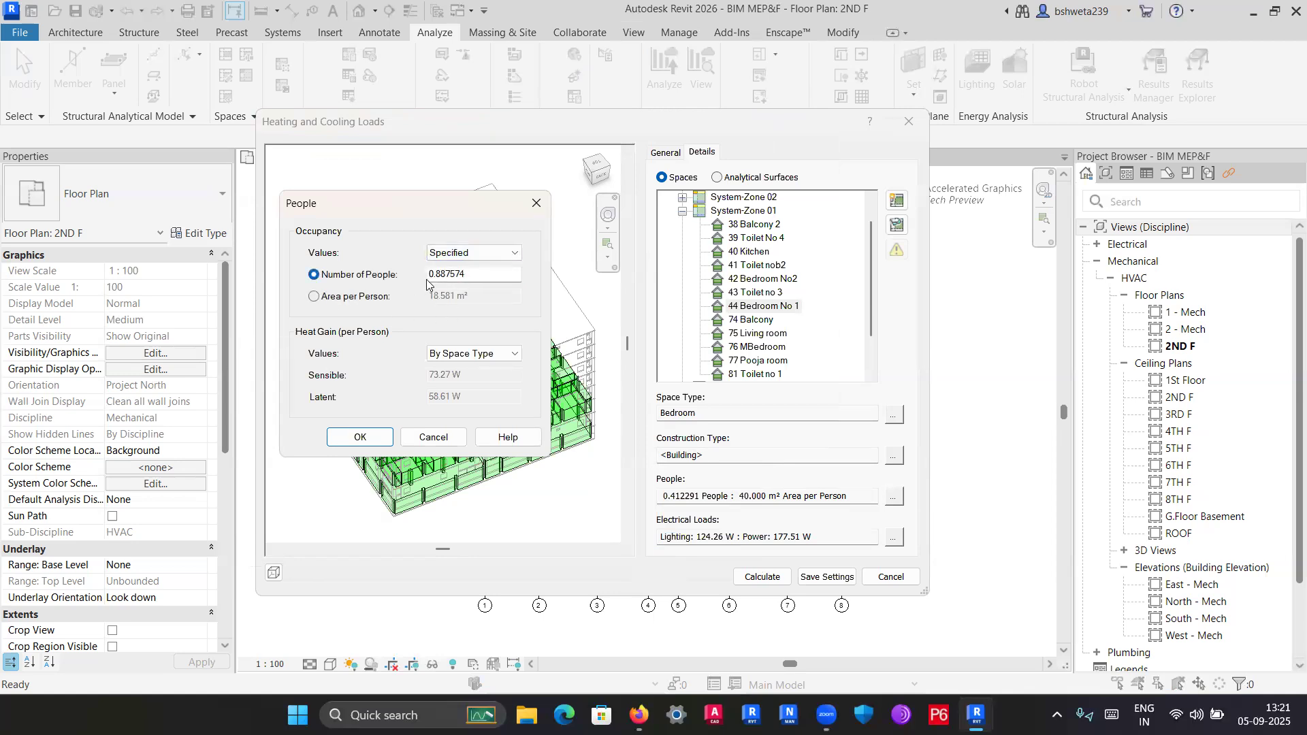
{"action": "left_click_drag", "start_coordinate": [477, 279], "coordinate": [348, 299]}
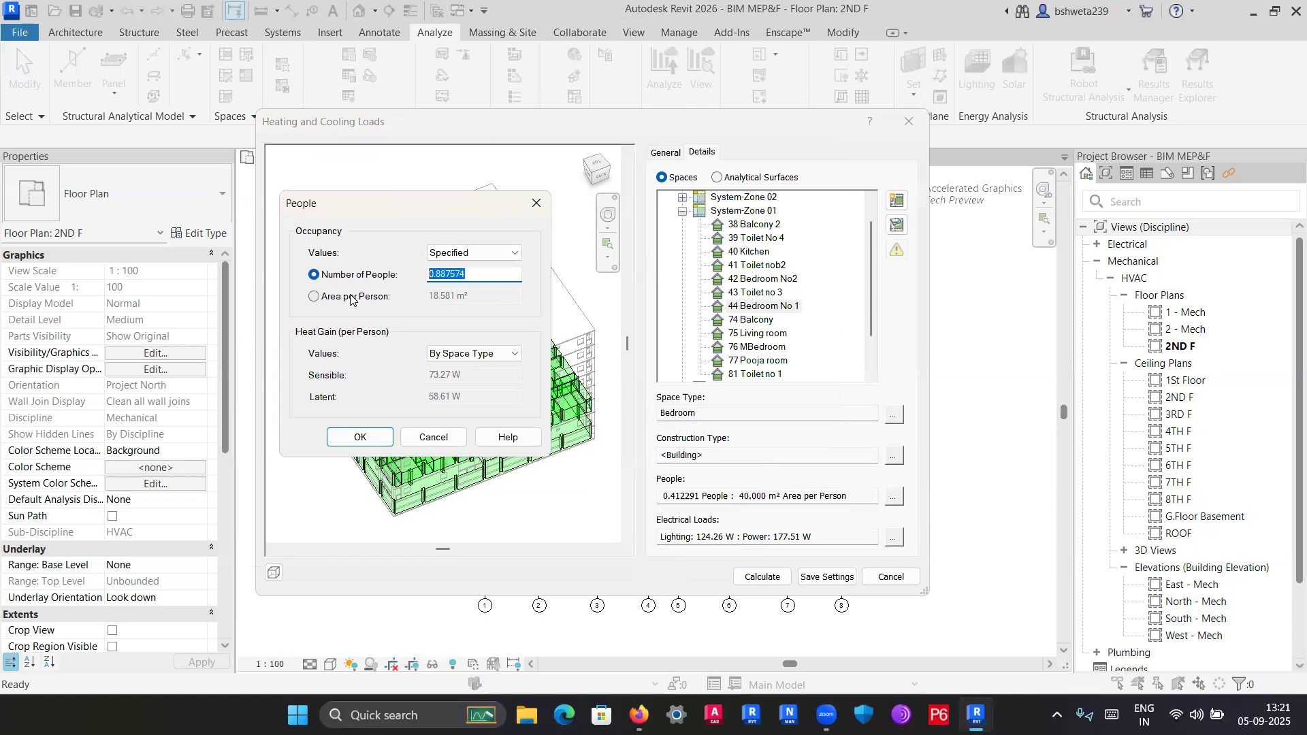
{"action": "type", "text": "3"}
{"action": "key", "text": "Return"}
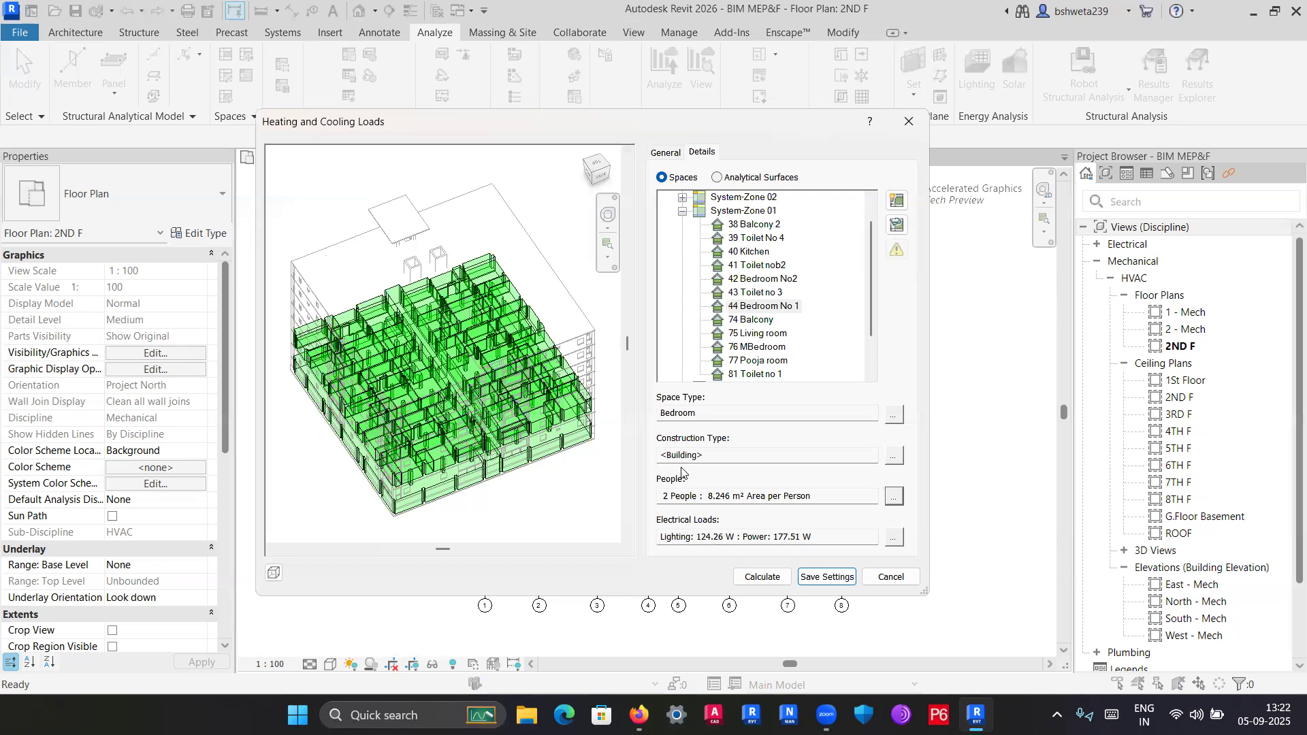
Try Specified lighting and power loads for 44 Bedroom No 1 with a 60% lighting contribution to the plenum.
{"action": "left_click", "coordinate": [893, 537]}
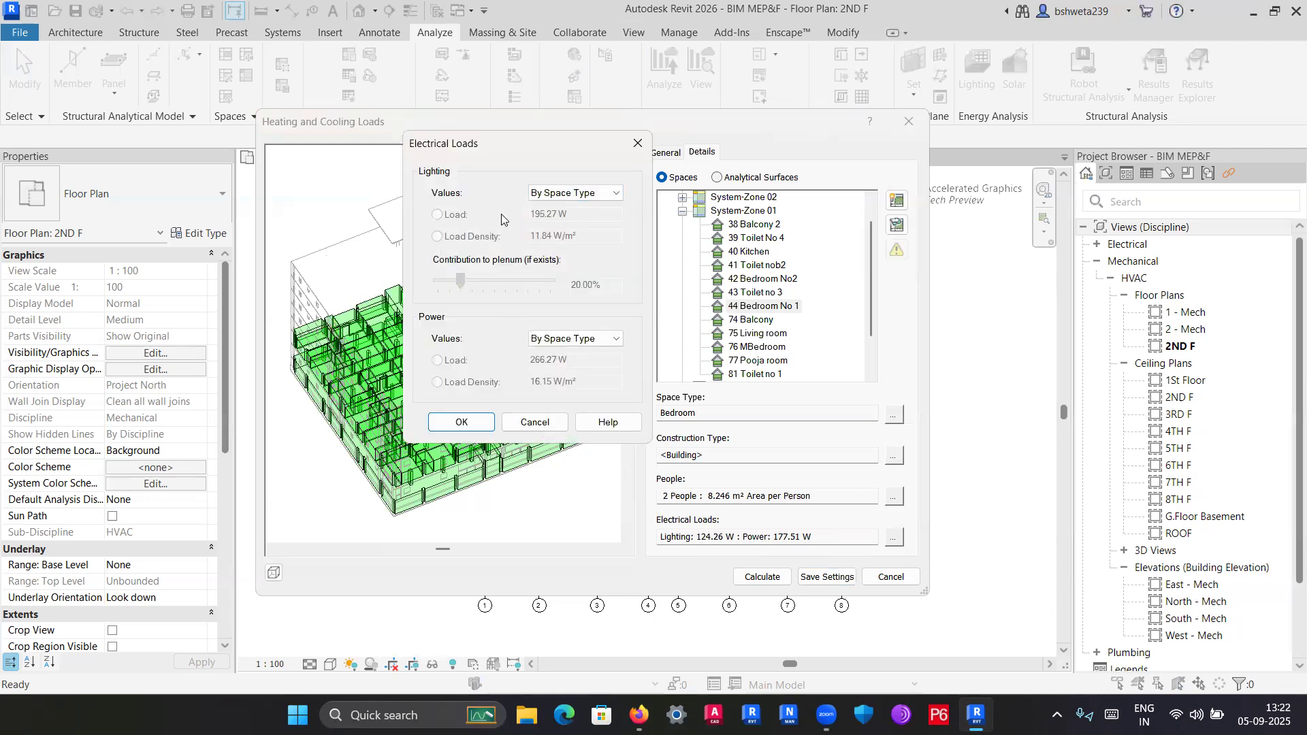
{"action": "left_click", "coordinate": [577, 193]}
{"action": "left_click", "coordinate": [568, 219]}
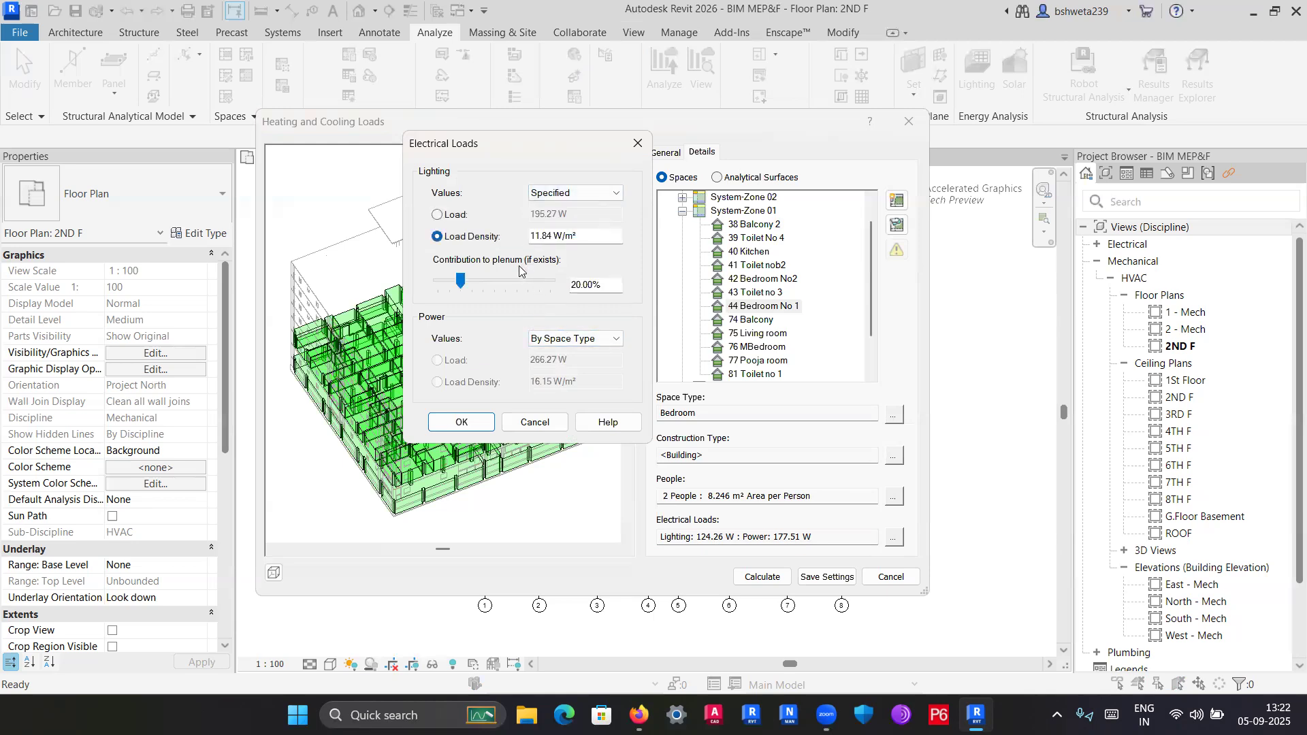
{"action": "left_click", "coordinate": [503, 279]}
{"action": "left_click", "coordinate": [478, 218]}
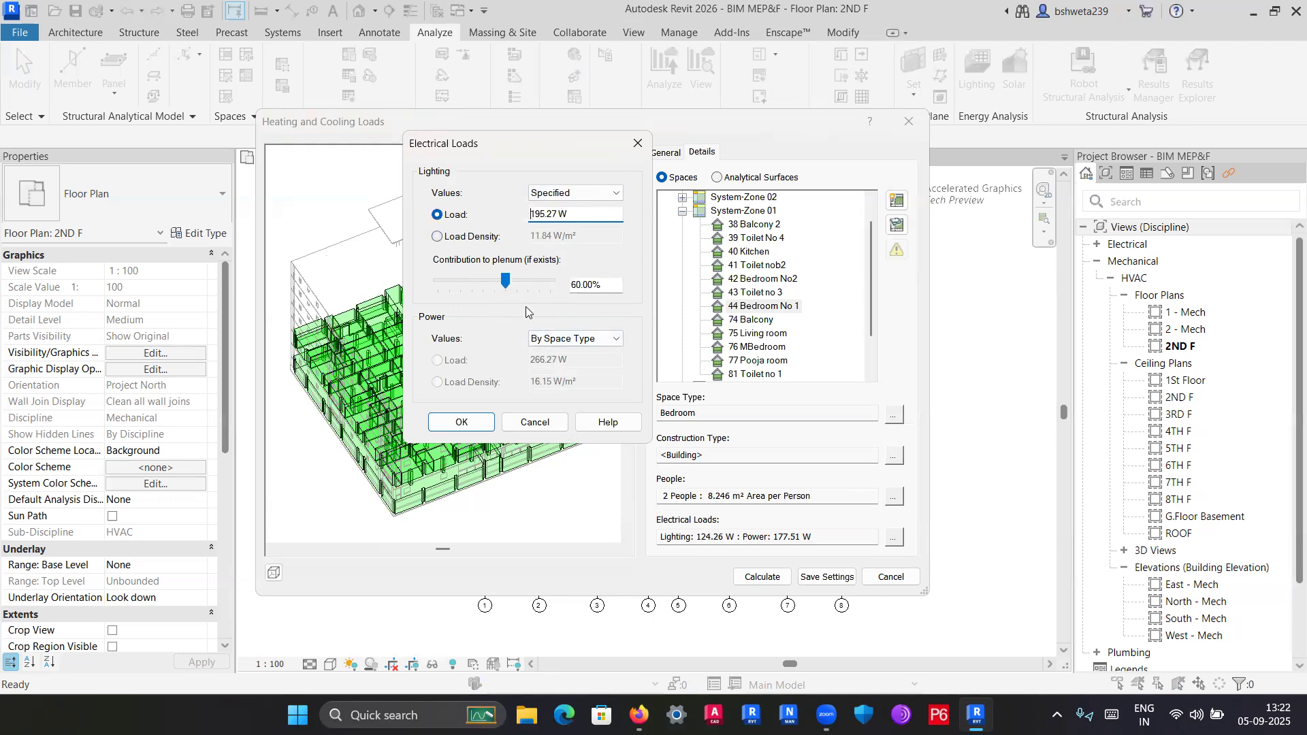
{"action": "left_click", "coordinate": [575, 338]}
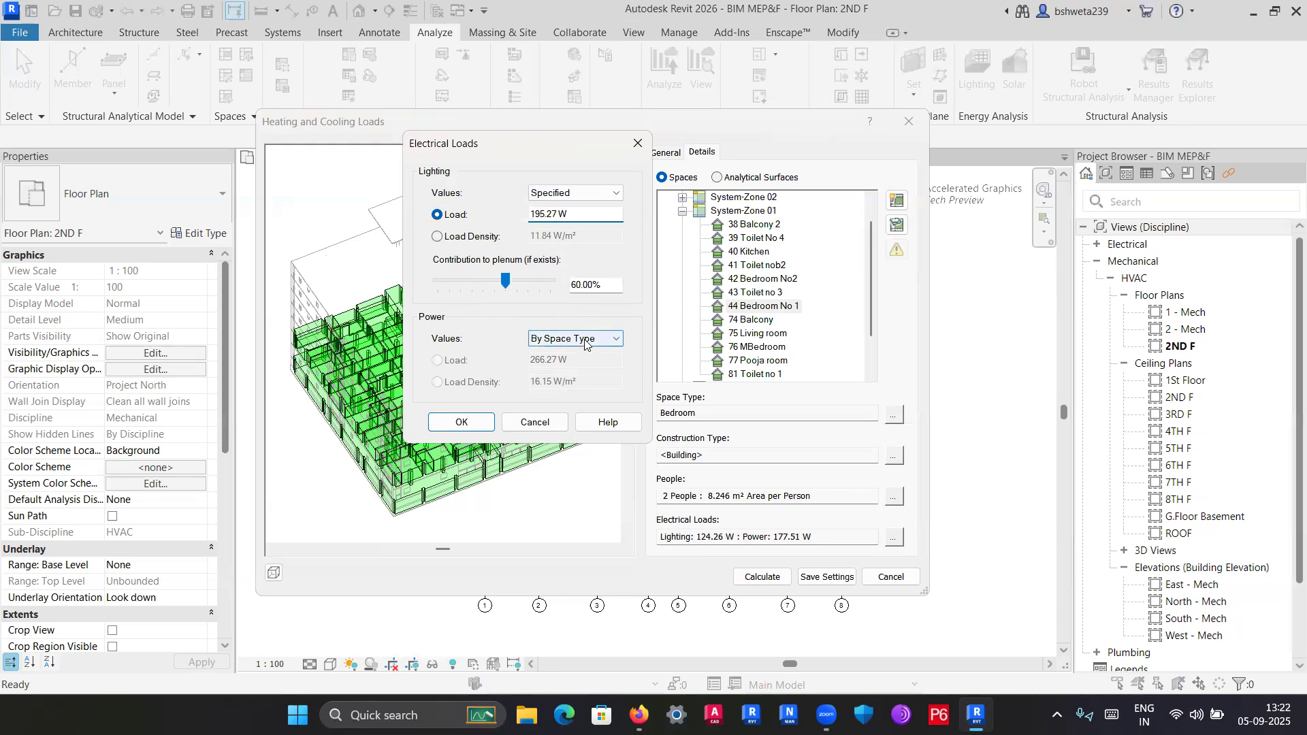
{"action": "left_click", "coordinate": [565, 371]}
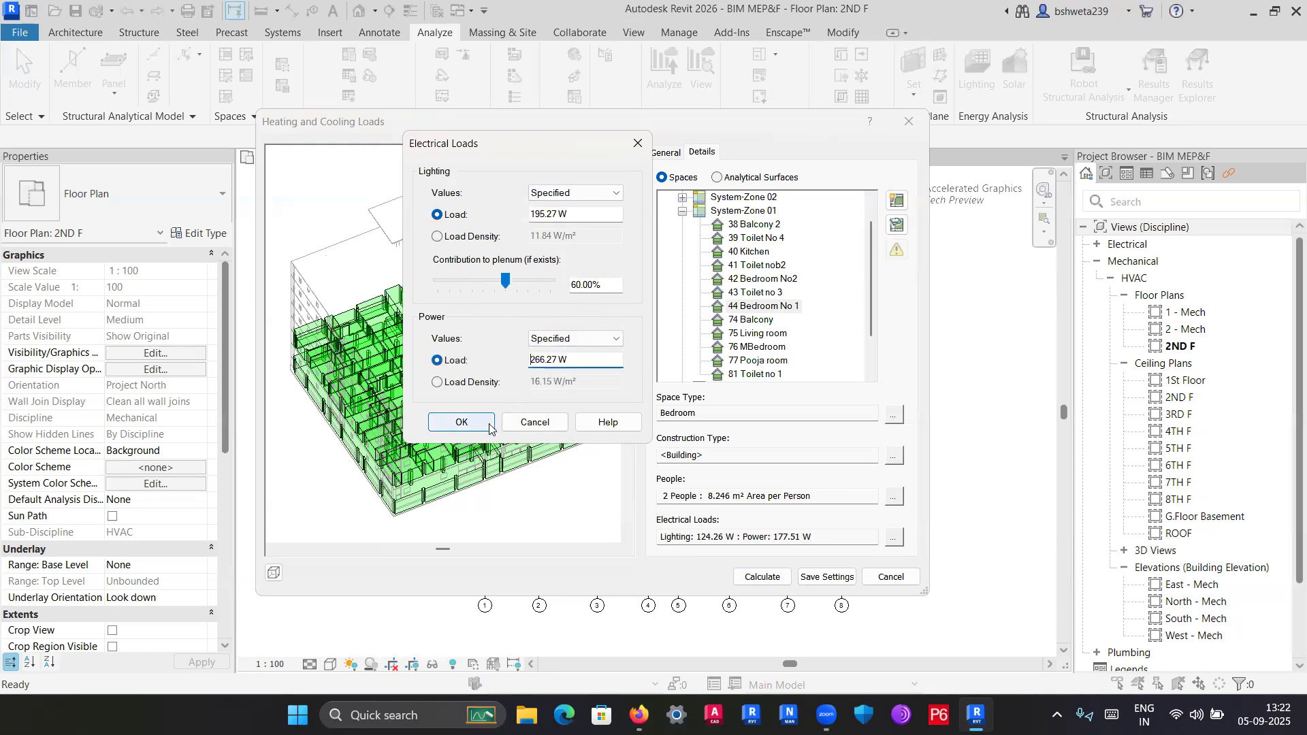
{"action": "double_click", "coordinate": [553, 214]}
Set the lighting and power values of 44 Bedroom No 1 to By Space Type and apply them.
{"action": "left_click", "coordinate": [567, 194]}
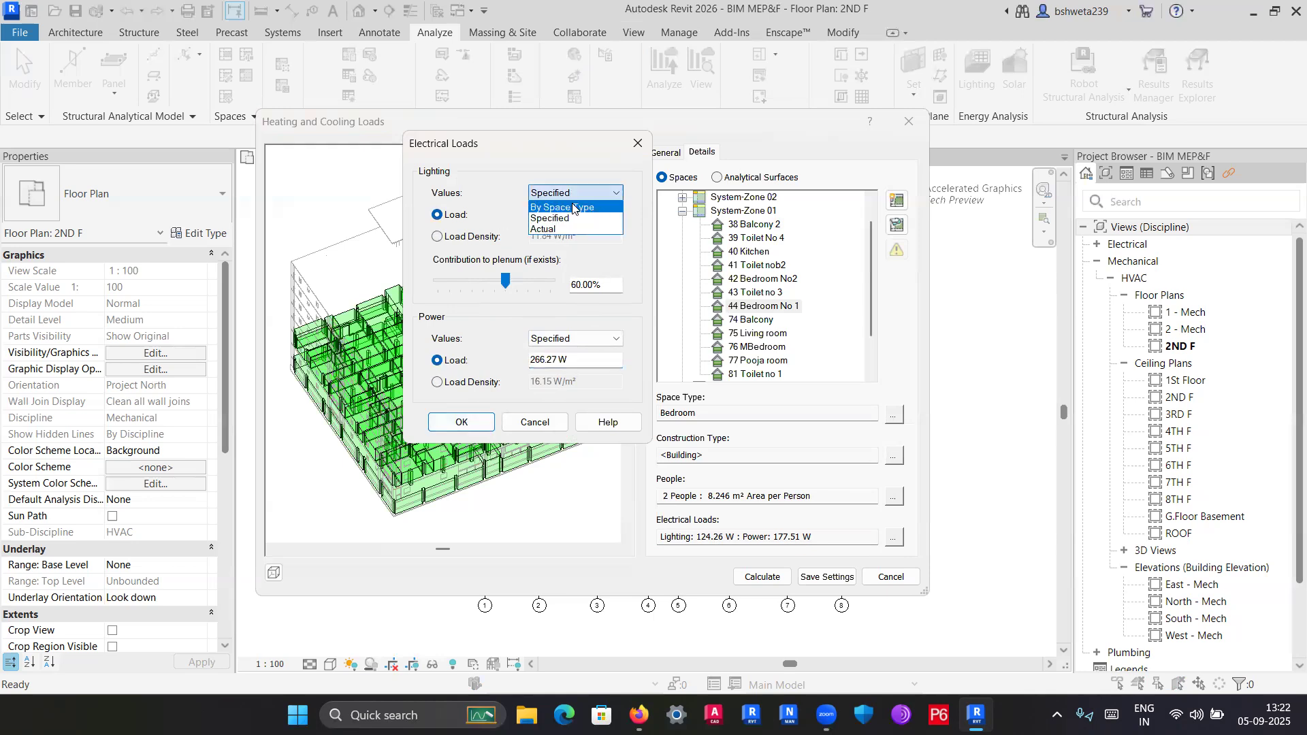
{"action": "left_click", "coordinate": [565, 204]}
{"action": "left_click", "coordinate": [550, 340]}
{"action": "left_click", "coordinate": [565, 349]}
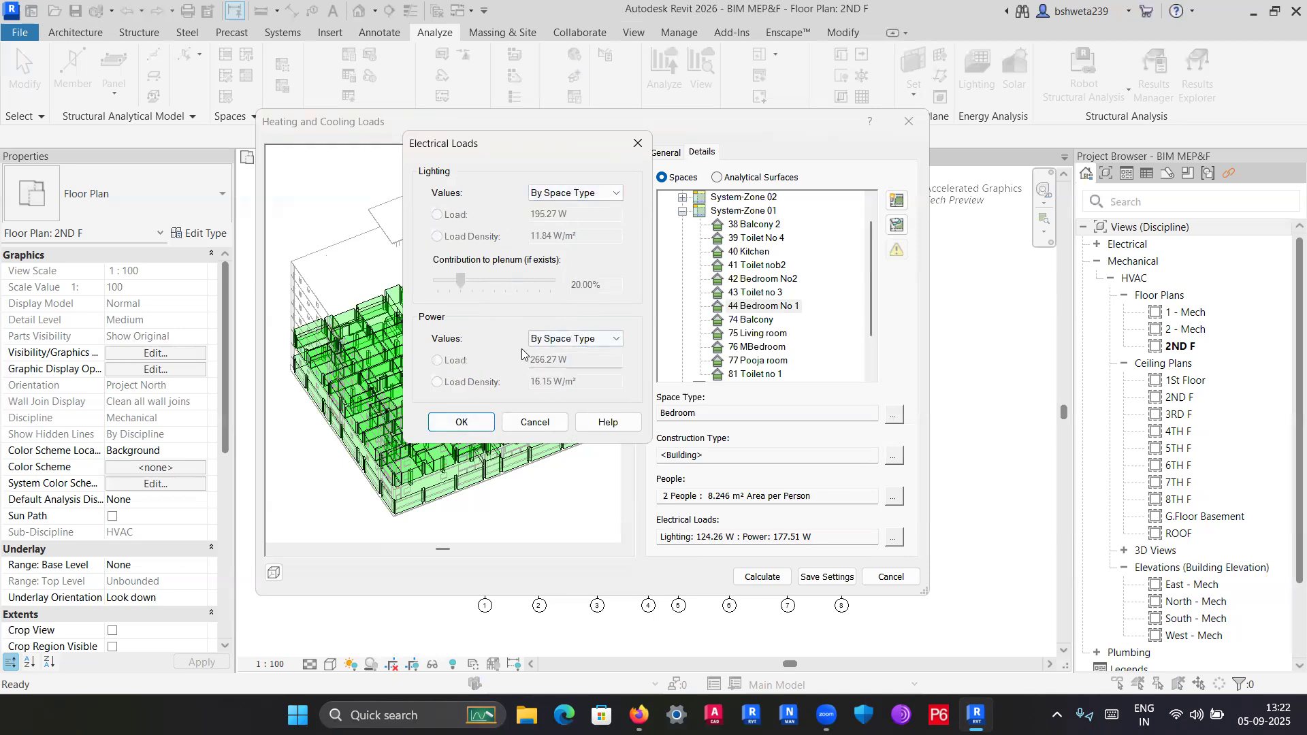
{"action": "left_click", "coordinate": [461, 422]}
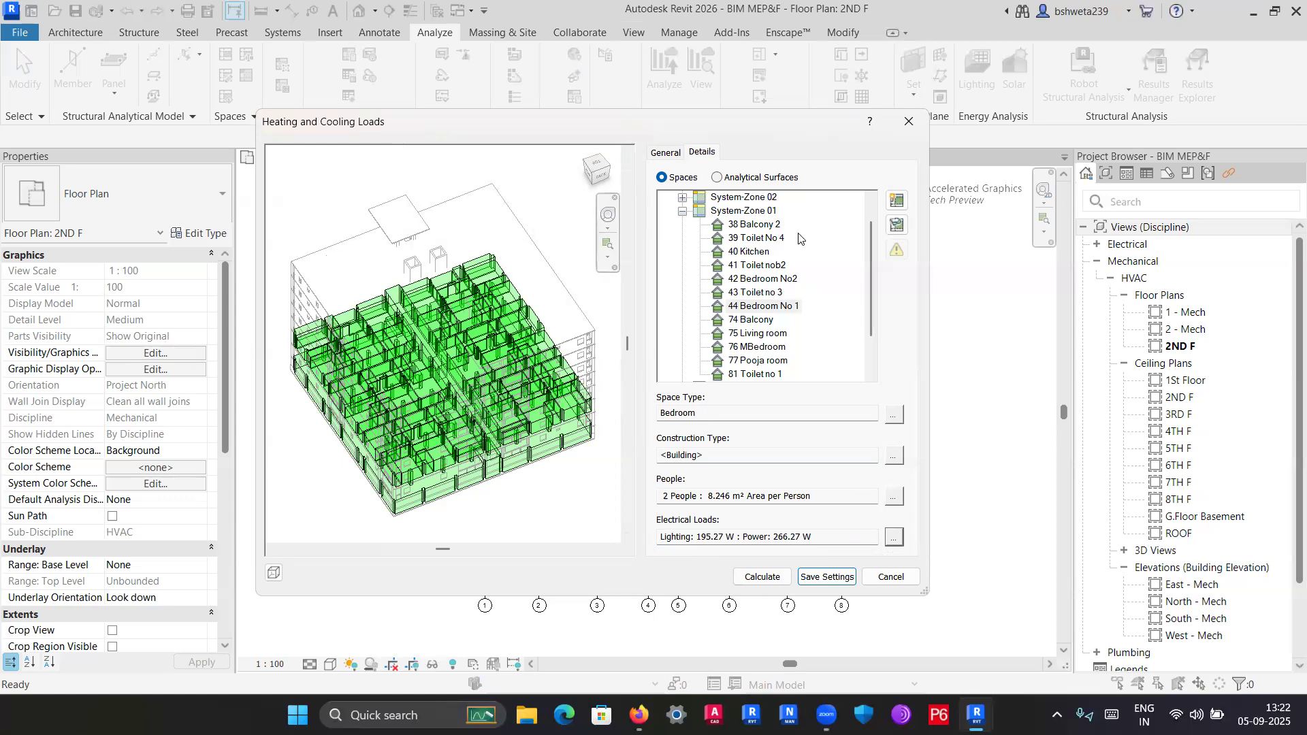
Filter the space types for 75 Living room by "livi" and select Living Quarters - Dormitory.
{"action": "scroll", "coordinate": [767, 307], "scroll_direction": "down", "scroll_amount": 1}
{"action": "left_click", "coordinate": [755, 293]}
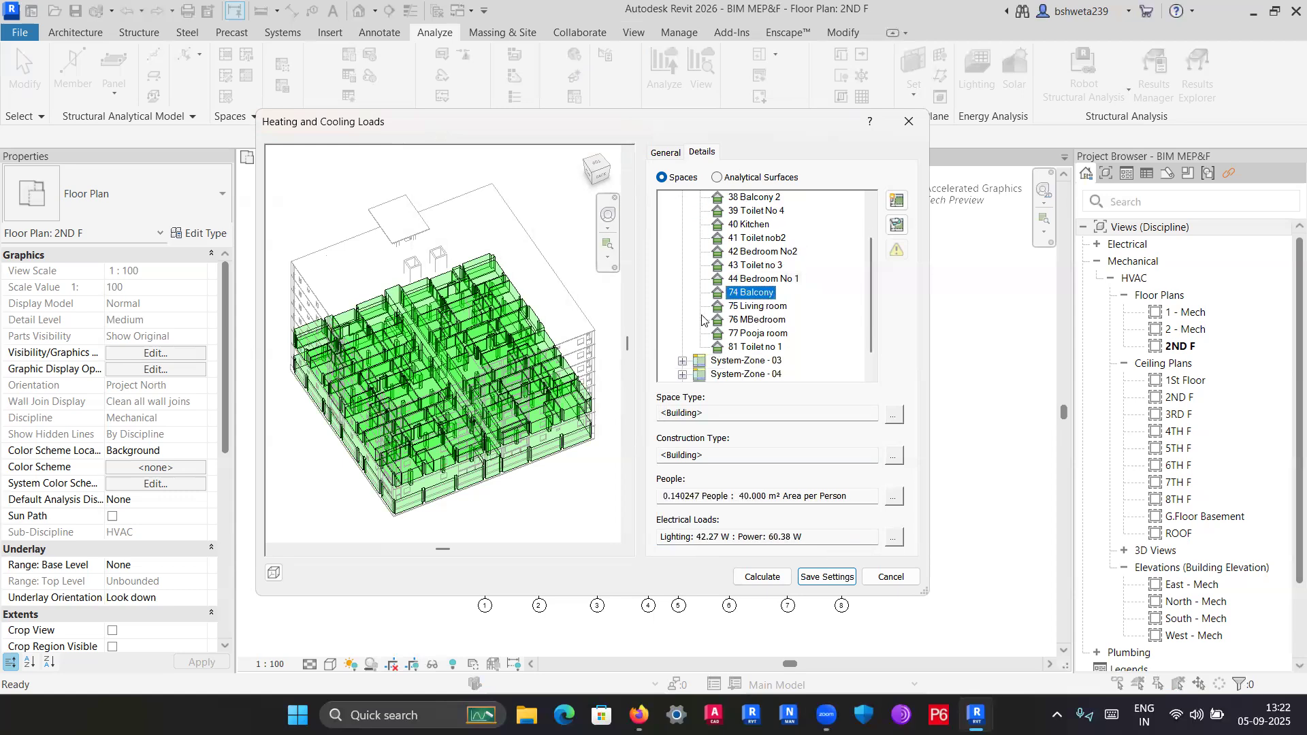
{"action": "left_click", "coordinate": [777, 309]}
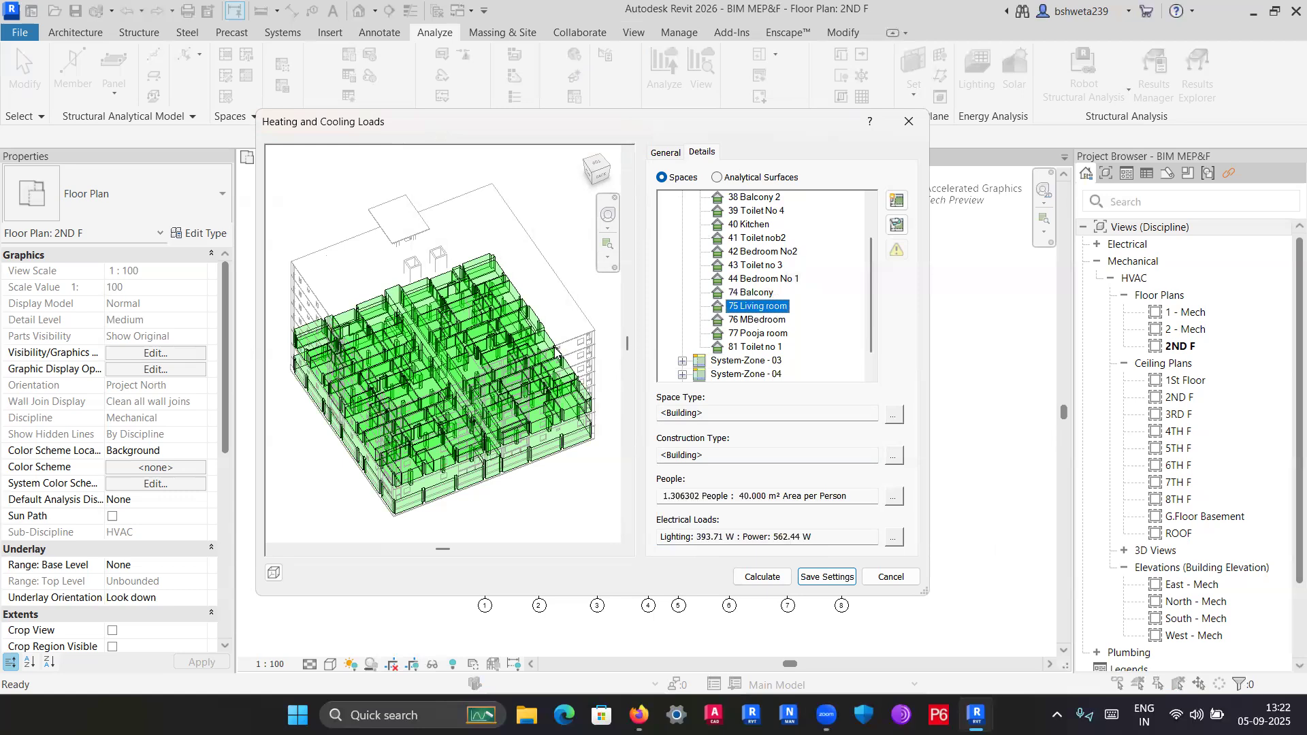
{"action": "left_click", "coordinate": [894, 417]}
{"action": "left_click", "coordinate": [309, 155]}
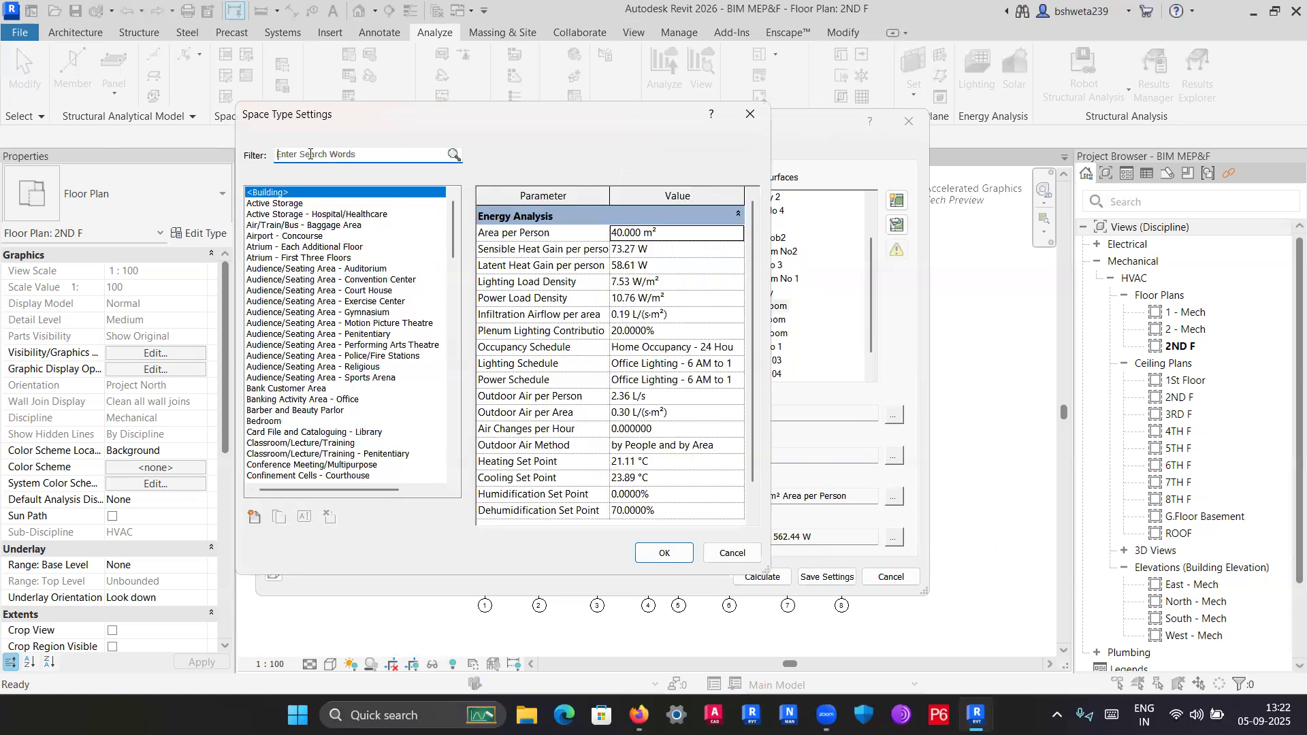
{"action": "type", "text": "livi"}
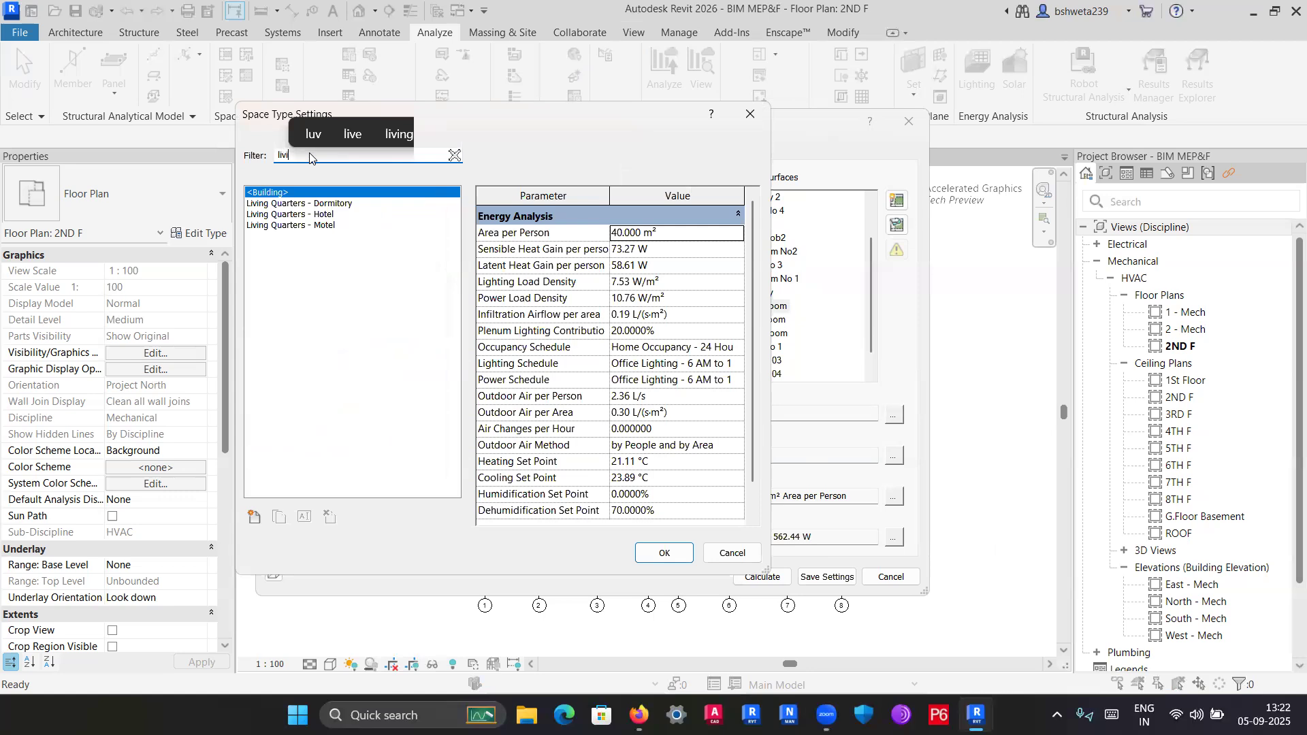
{"action": "left_click", "coordinate": [327, 203]}
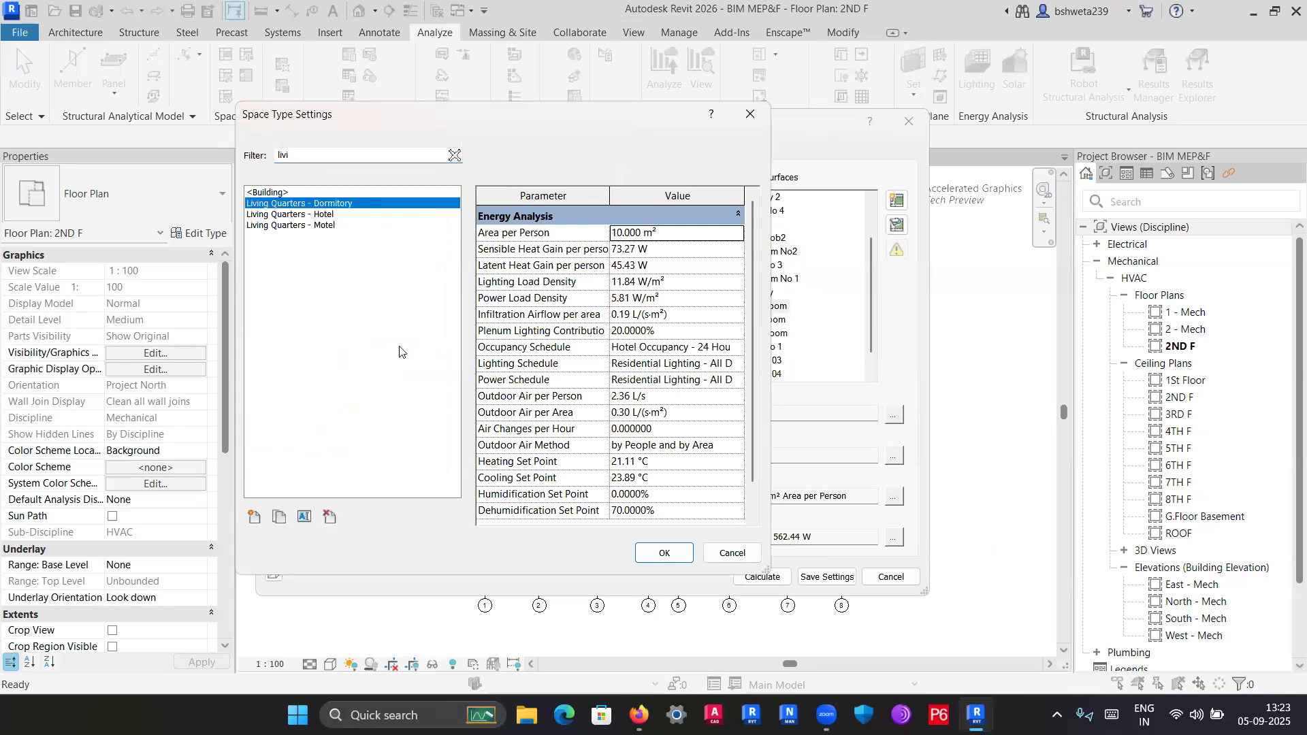
Create a new space type named Living Room.
{"action": "left_click", "coordinate": [253, 518]}
{"action": "left_click", "coordinate": [678, 311]}
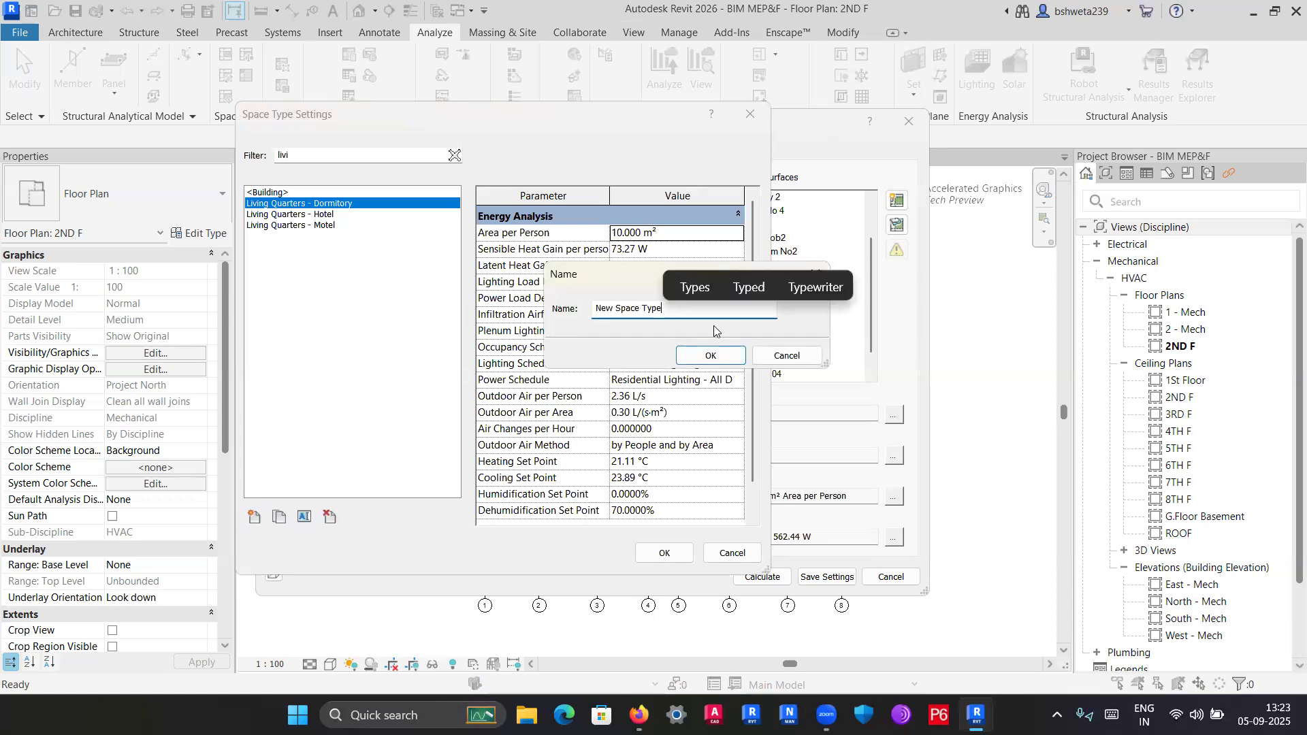
{"action": "left_click", "coordinate": [1111, 714]}
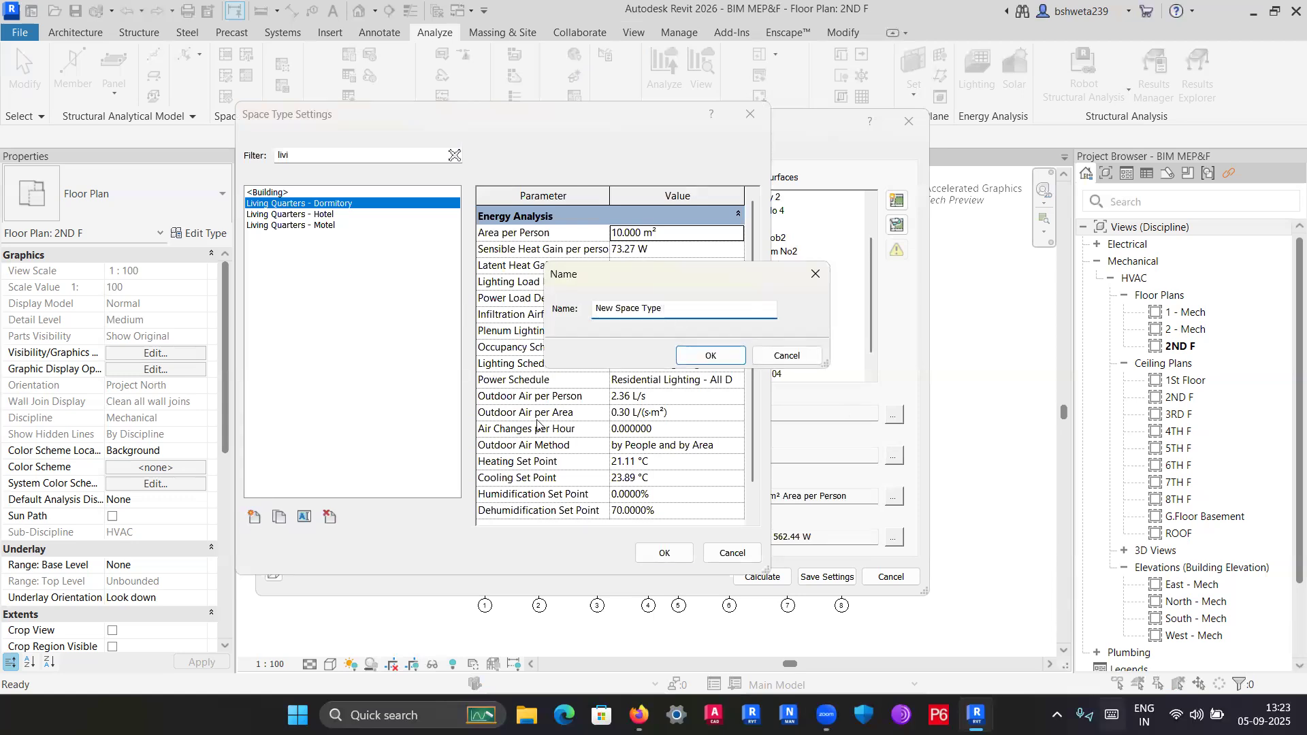
{"action": "left_click_drag", "start_coordinate": [942, 224], "coordinate": [302, 215]}
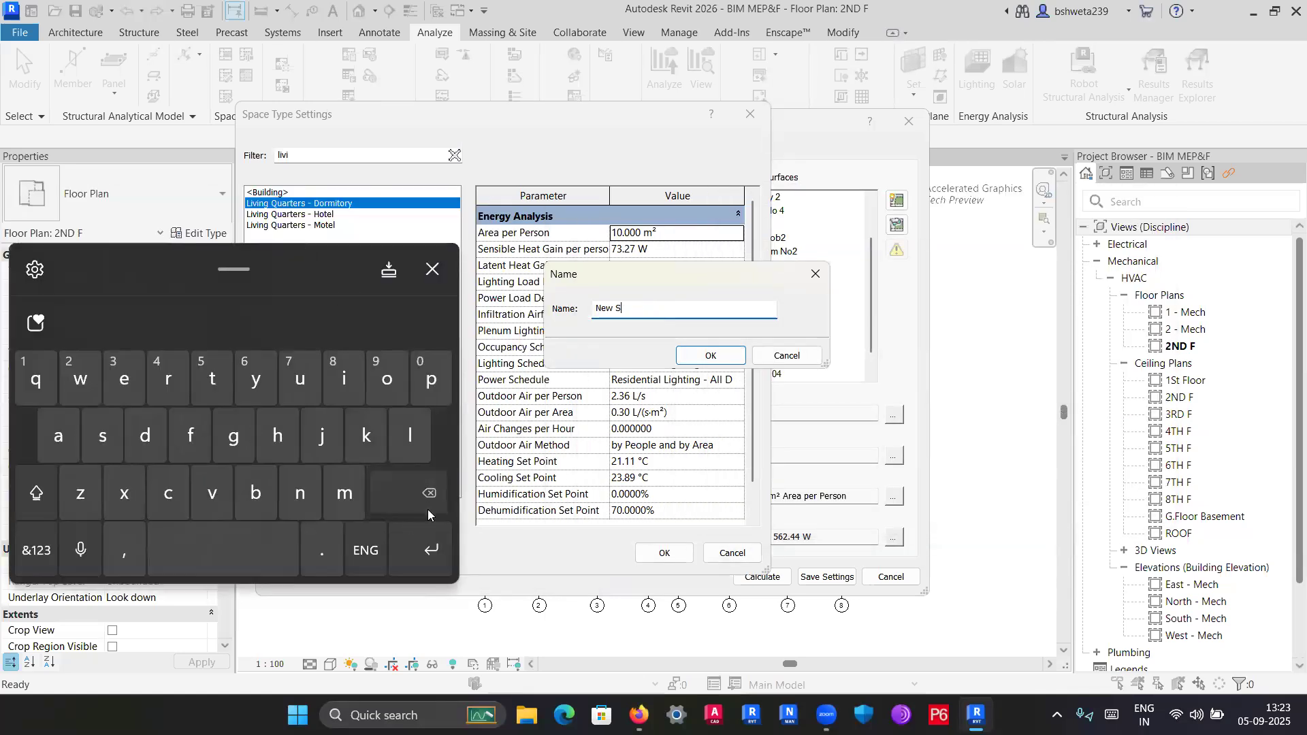
{"action": "left_click", "coordinate": [428, 509]}
{"action": "left_click", "coordinate": [398, 441]}
{"action": "left_click", "coordinate": [337, 388]}
{"action": "left_click", "coordinate": [213, 494]}
{"action": "left_click", "coordinate": [344, 379]}
{"action": "left_click", "coordinate": [95, 324]}
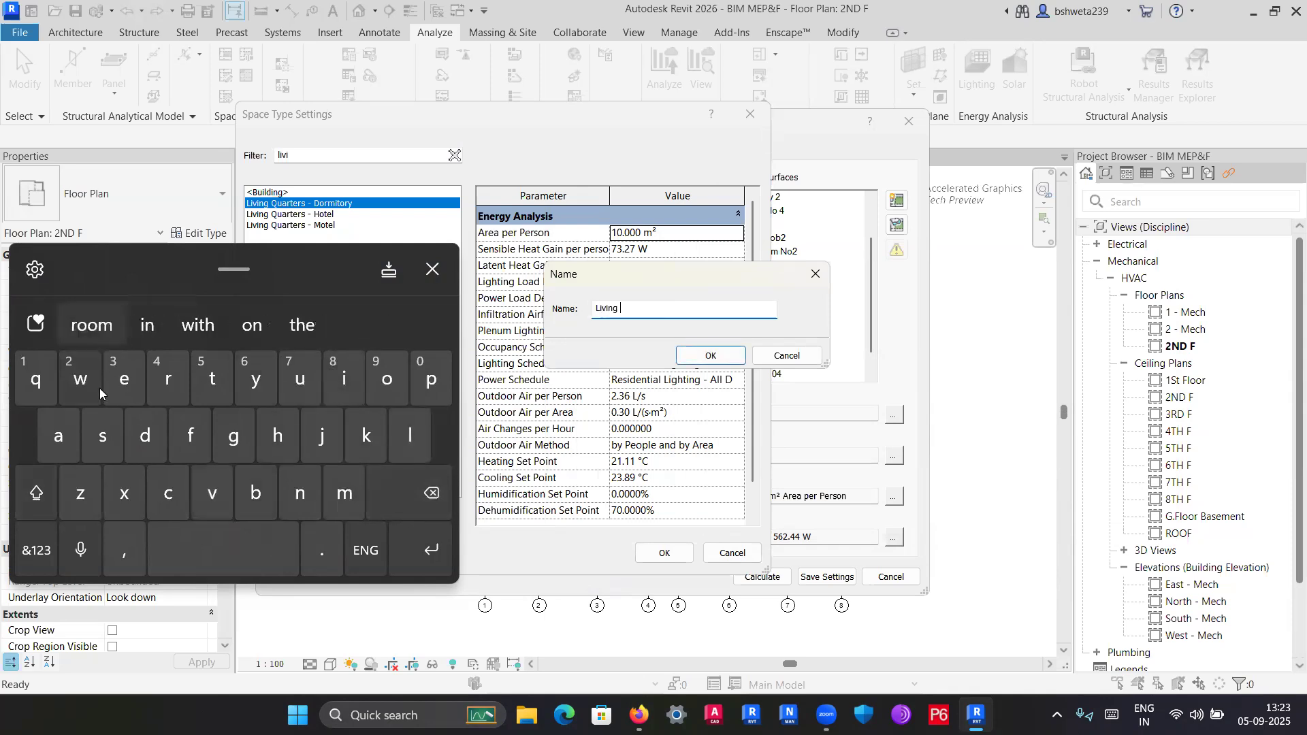
{"action": "left_click", "coordinate": [35, 489]}
{"action": "left_click", "coordinate": [168, 379]}
{"action": "left_click", "coordinate": [95, 325]}
{"action": "left_click", "coordinate": [708, 353]}
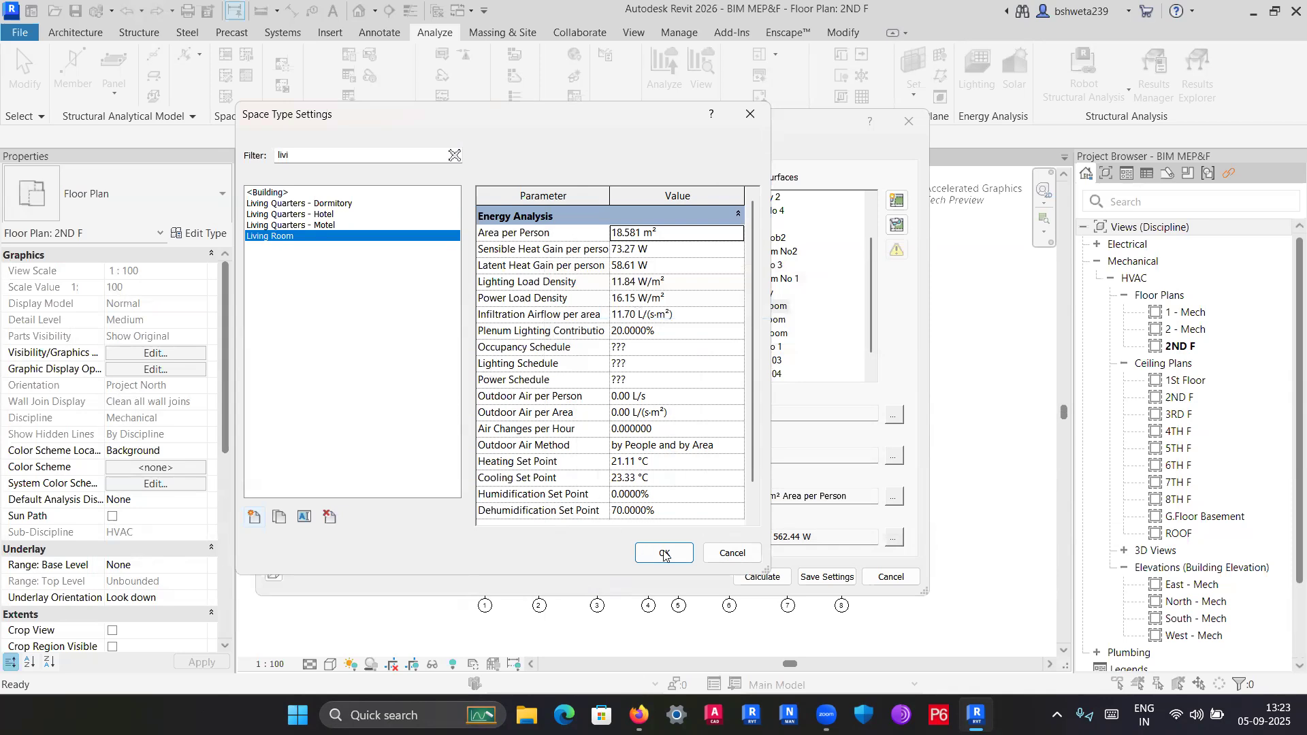
Assign the Living Room space type to 75 Living room and keep its construction type as <Building>.
{"action": "left_click", "coordinate": [658, 250]}
{"action": "left_click", "coordinate": [650, 268]}
{"action": "left_click", "coordinate": [660, 297]}
{"action": "left_click", "coordinate": [667, 350]}
{"action": "left_click", "coordinate": [654, 409]}
{"action": "left_click", "coordinate": [664, 553]}
{"action": "left_click", "coordinate": [894, 456]}
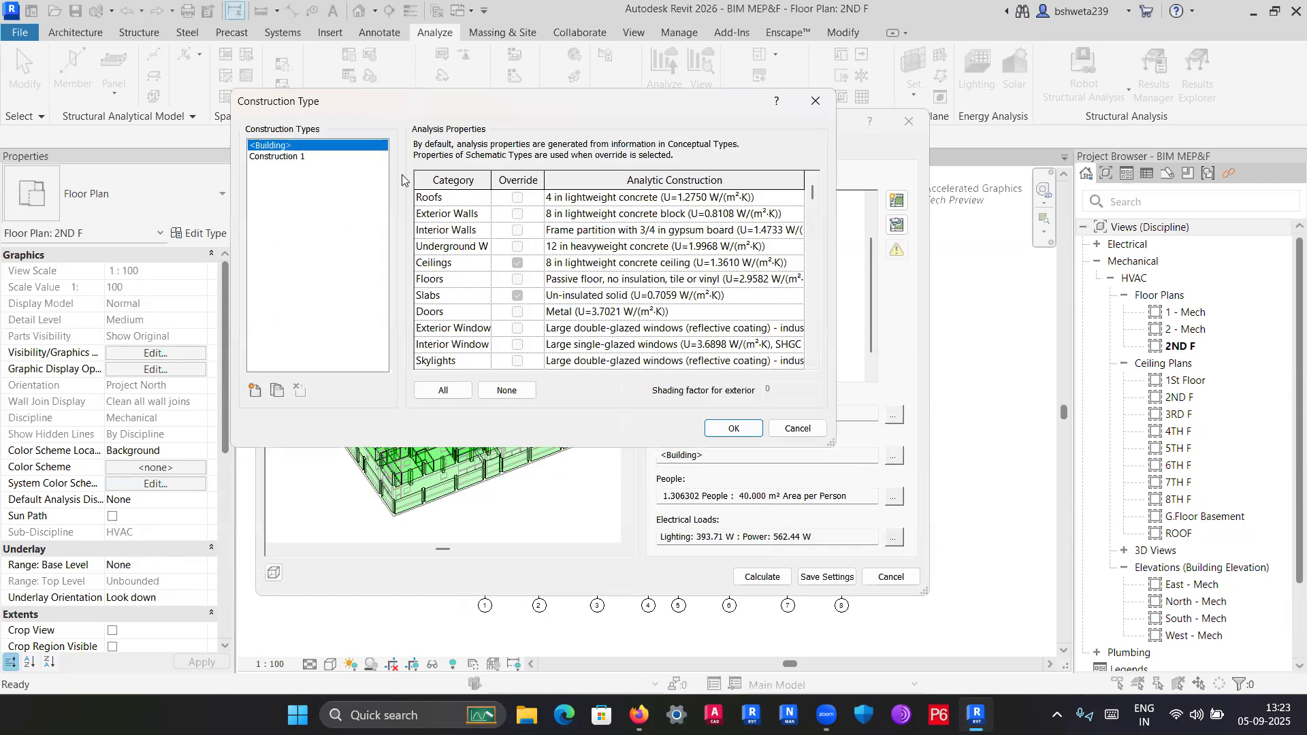
{"action": "left_click", "coordinate": [735, 427]}
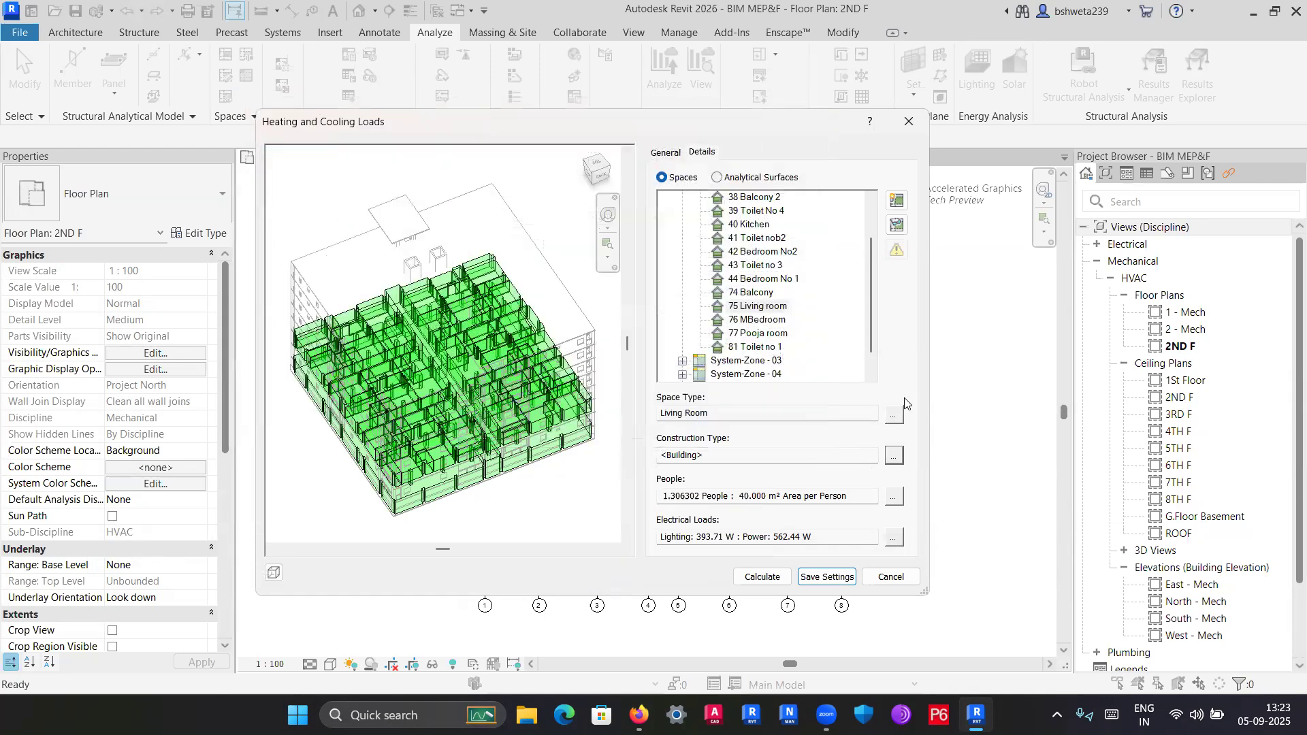
Specify an occupancy of 4 people for 75 Living room and apply its lighting and power loads By Space Type.
{"action": "left_click", "coordinate": [893, 496]}
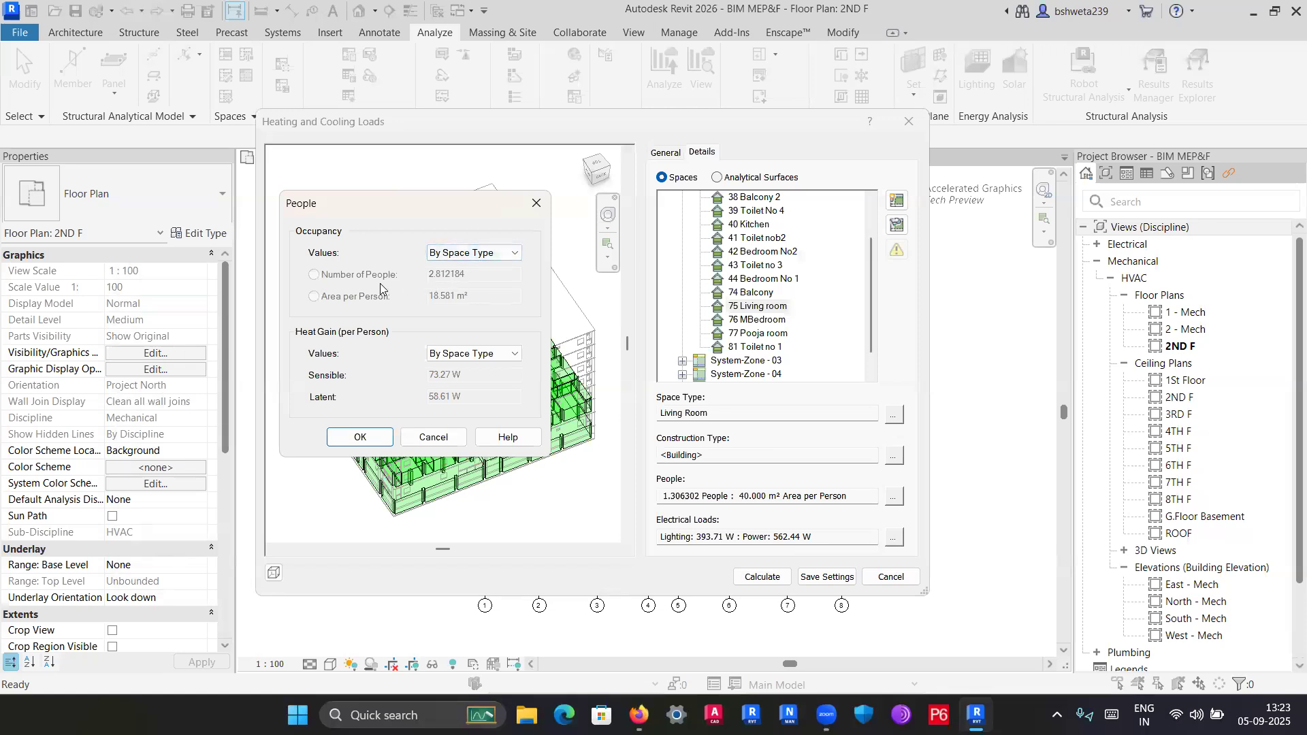
{"action": "left_click", "coordinate": [503, 256]}
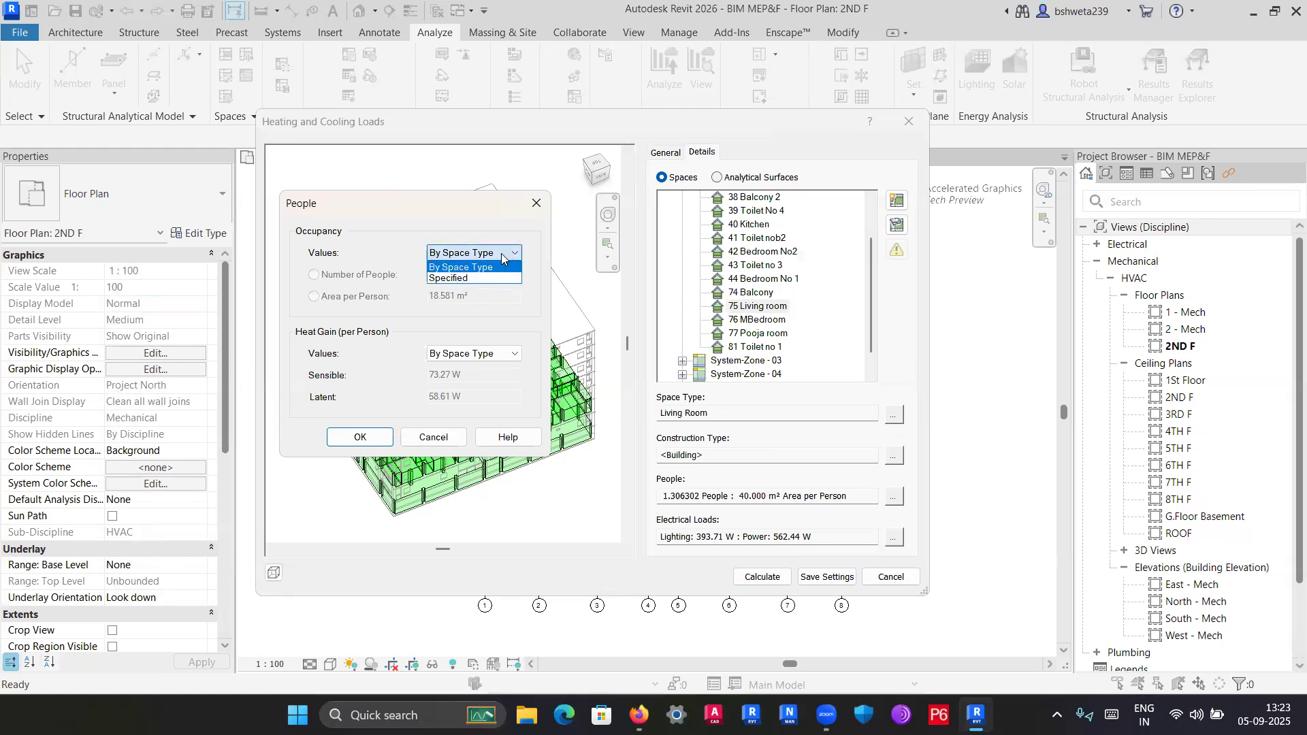
{"action": "left_click", "coordinate": [467, 277]}
{"action": "left_click", "coordinate": [386, 277]}
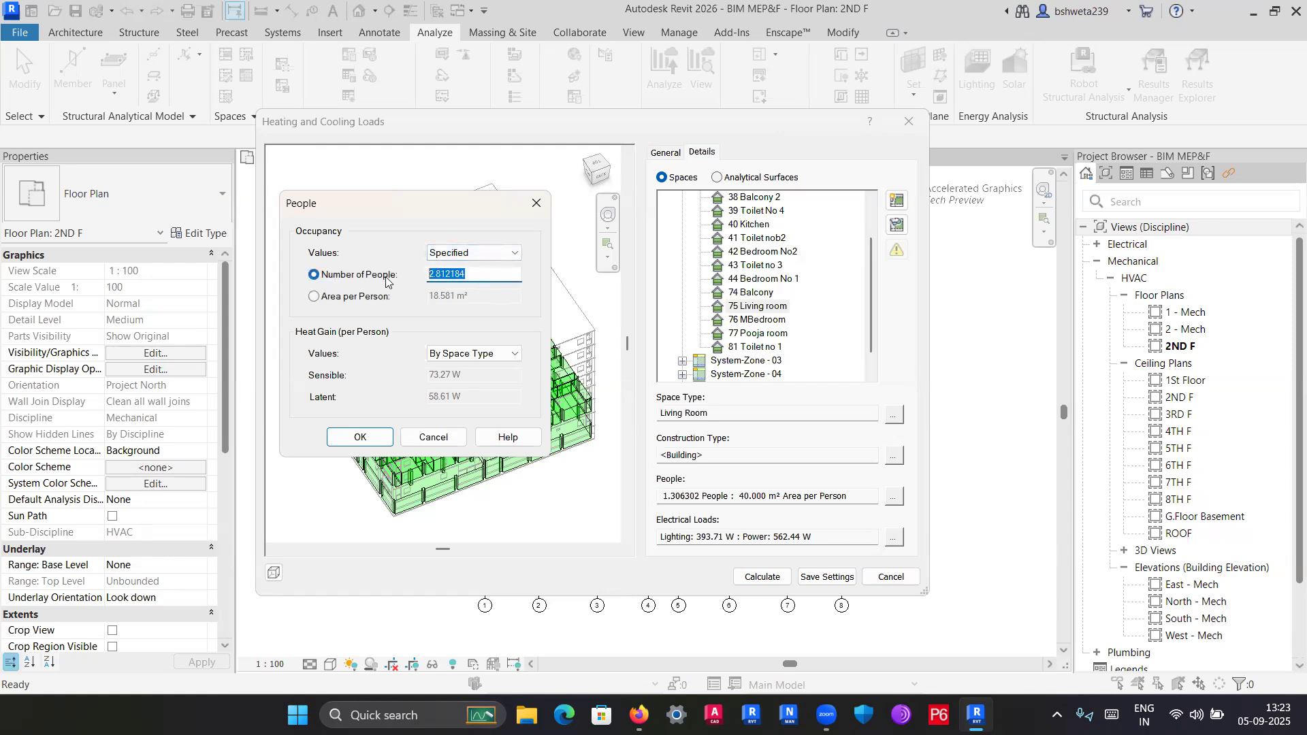
{"action": "type", "text": "4"}
{"action": "key", "text": "Return"}
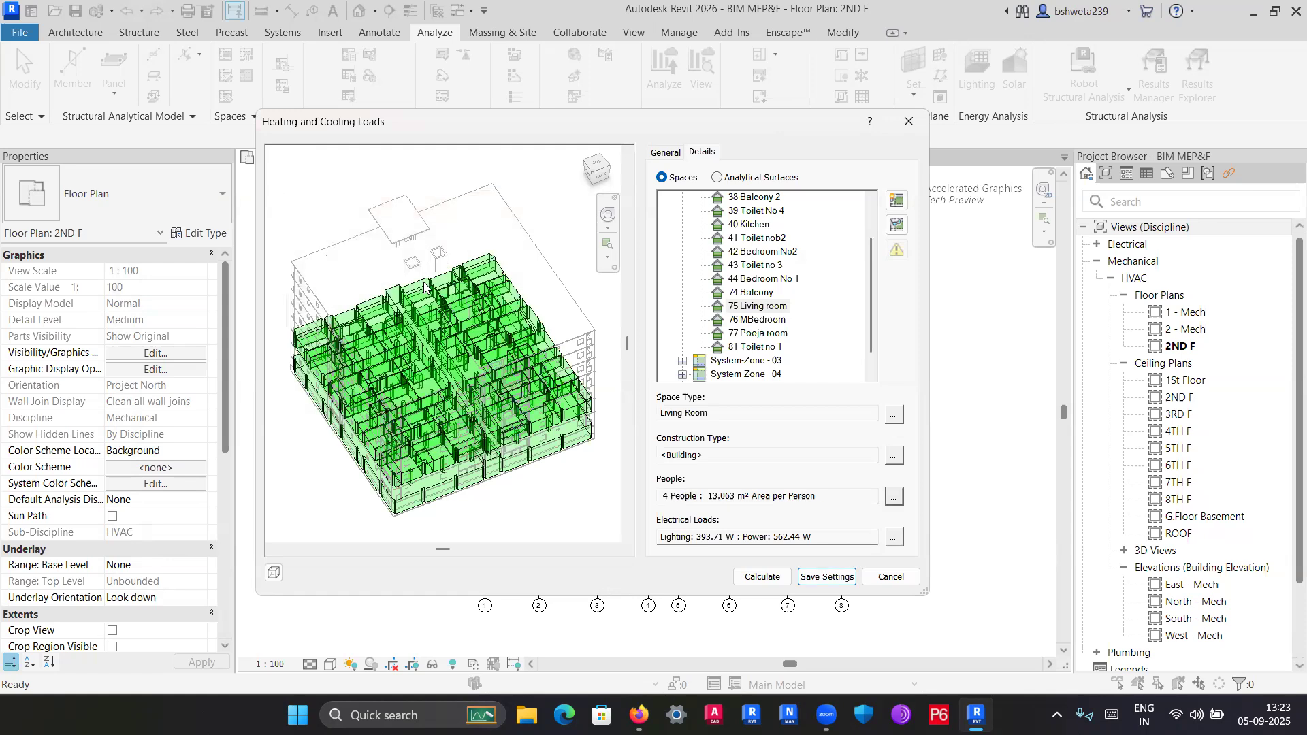
{"action": "left_click", "coordinate": [893, 496]}
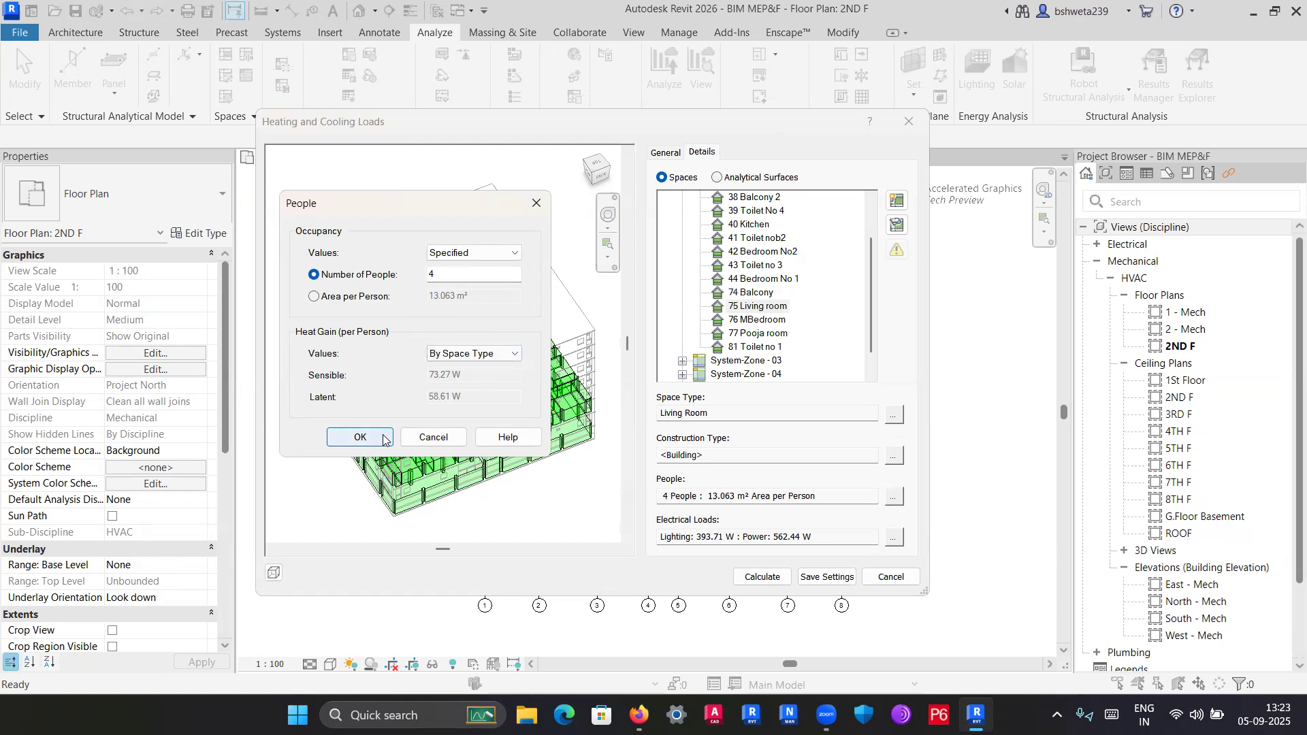
{"action": "left_click", "coordinate": [361, 437]}
{"action": "left_click", "coordinate": [893, 538]}
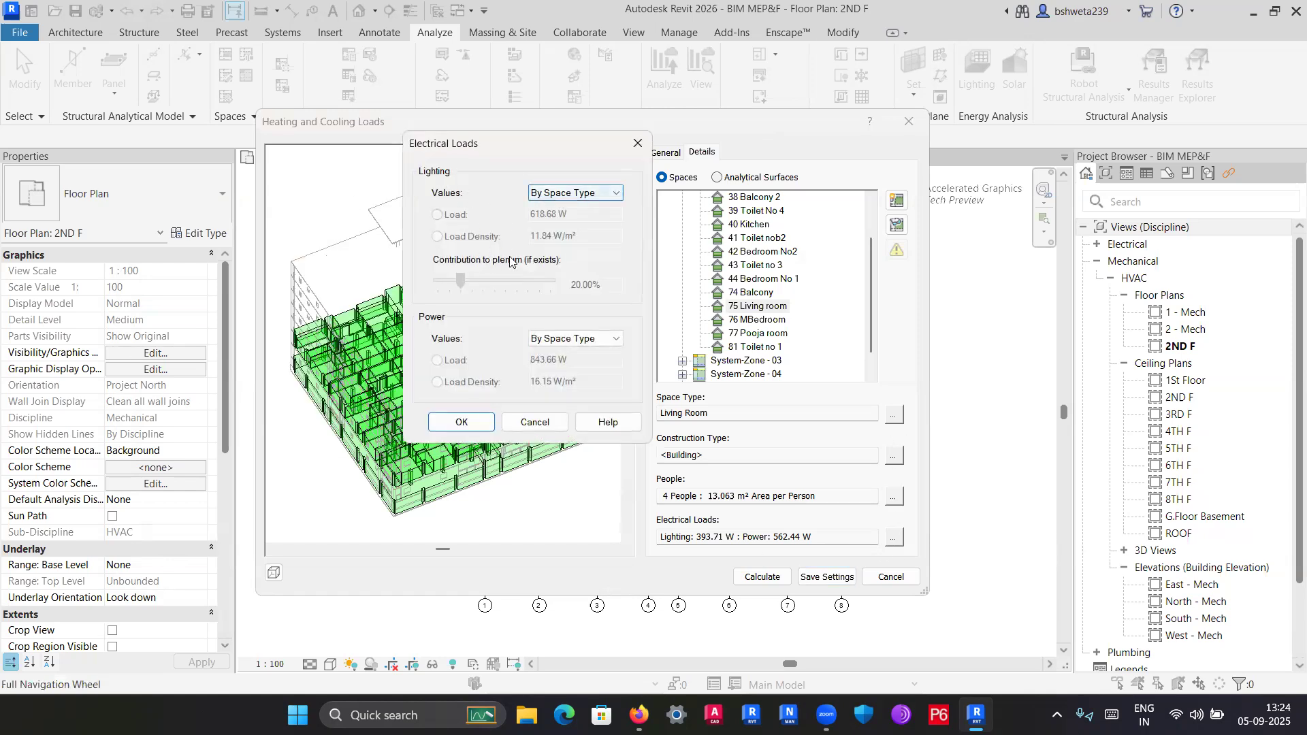
{"action": "left_click", "coordinate": [460, 424]}
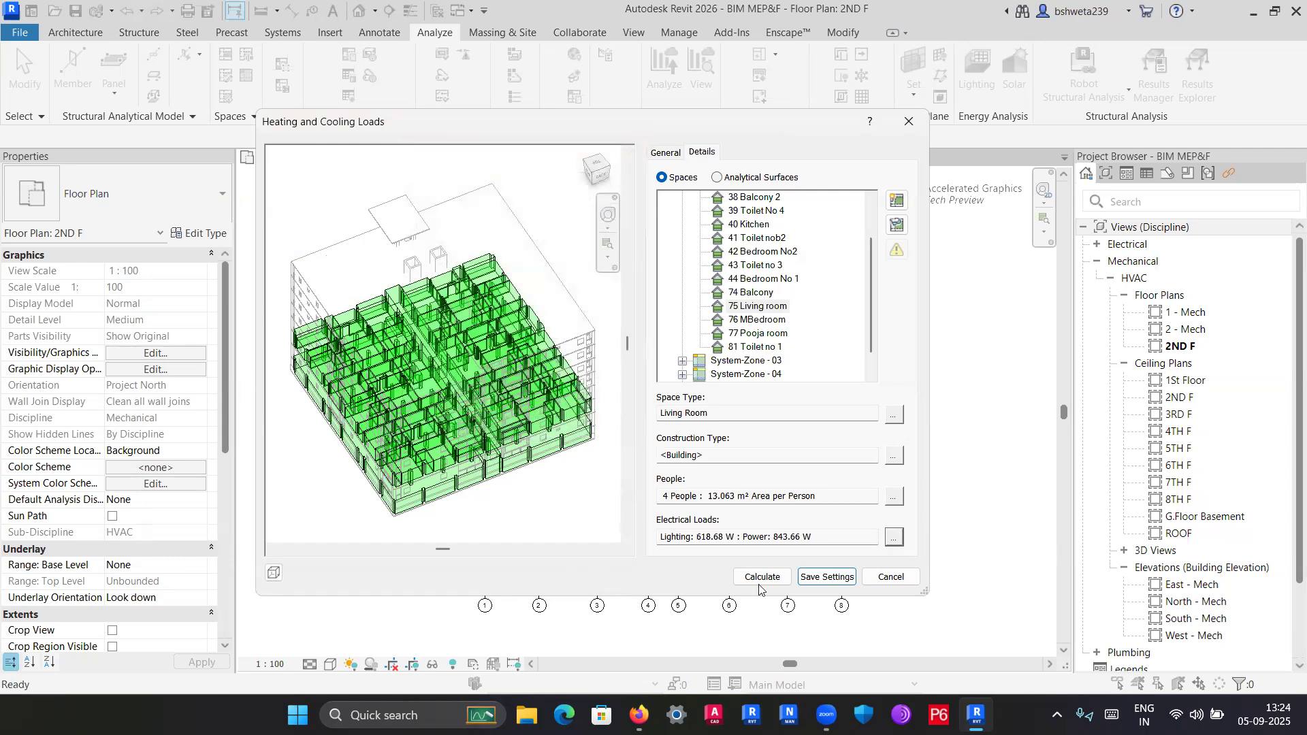
Create a new space type named Master bedroom for 76 MBedroom and keep the construction type as <Building>.
{"action": "left_click", "coordinate": [771, 320]}
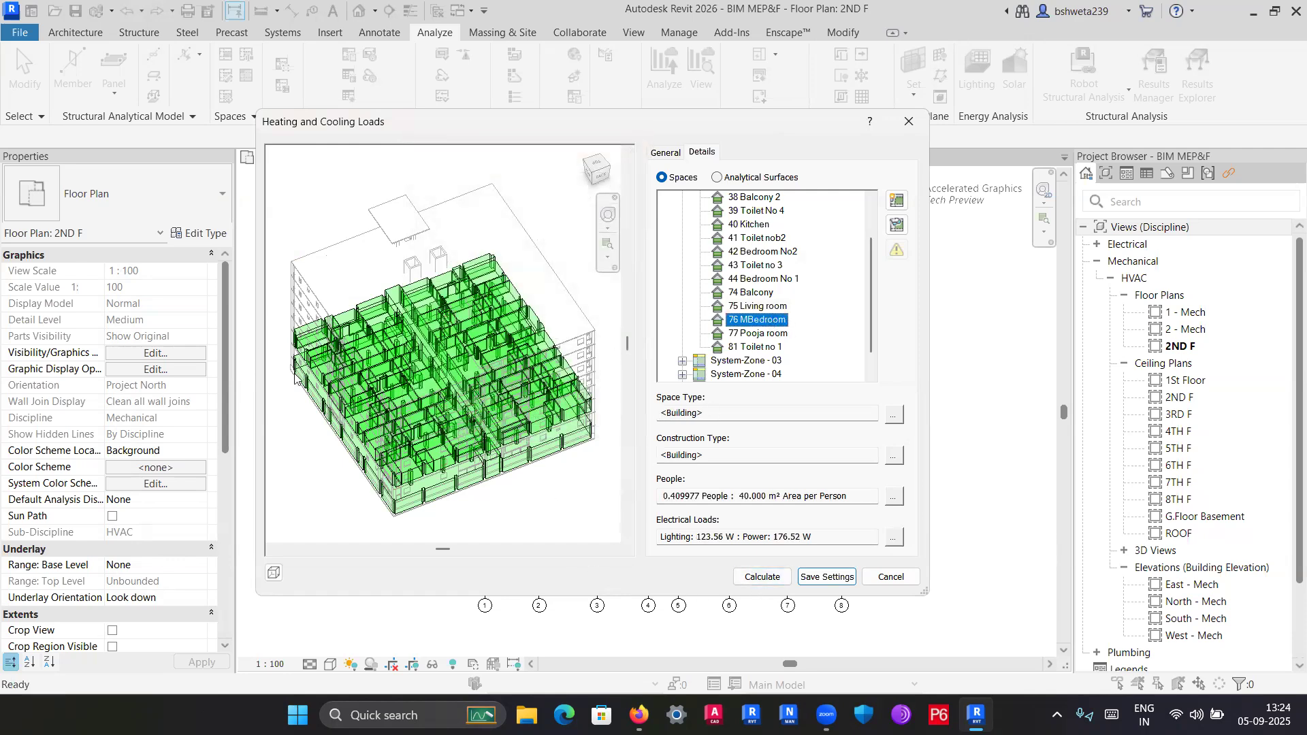
{"action": "left_click", "coordinate": [894, 417]}
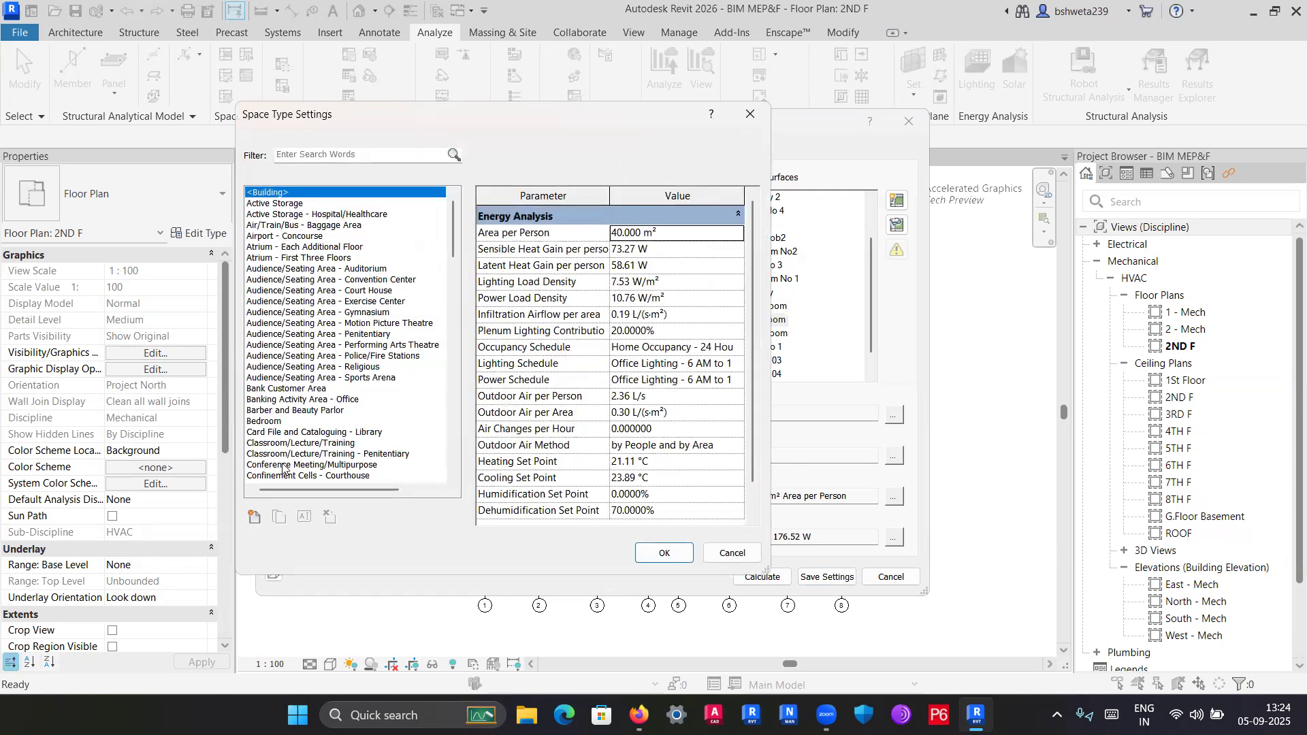
{"action": "left_click", "coordinate": [254, 517]}
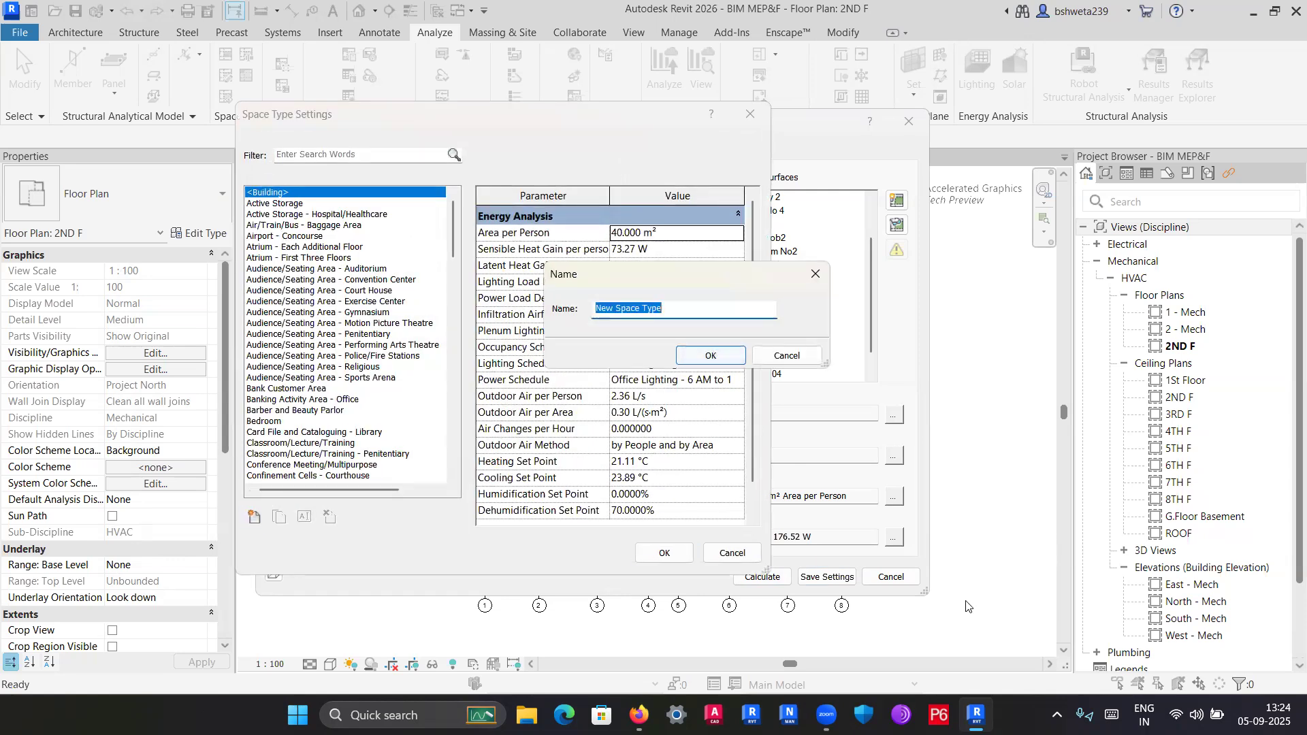
{"action": "left_click_drag", "start_coordinate": [275, 259], "coordinate": [231, 200]}
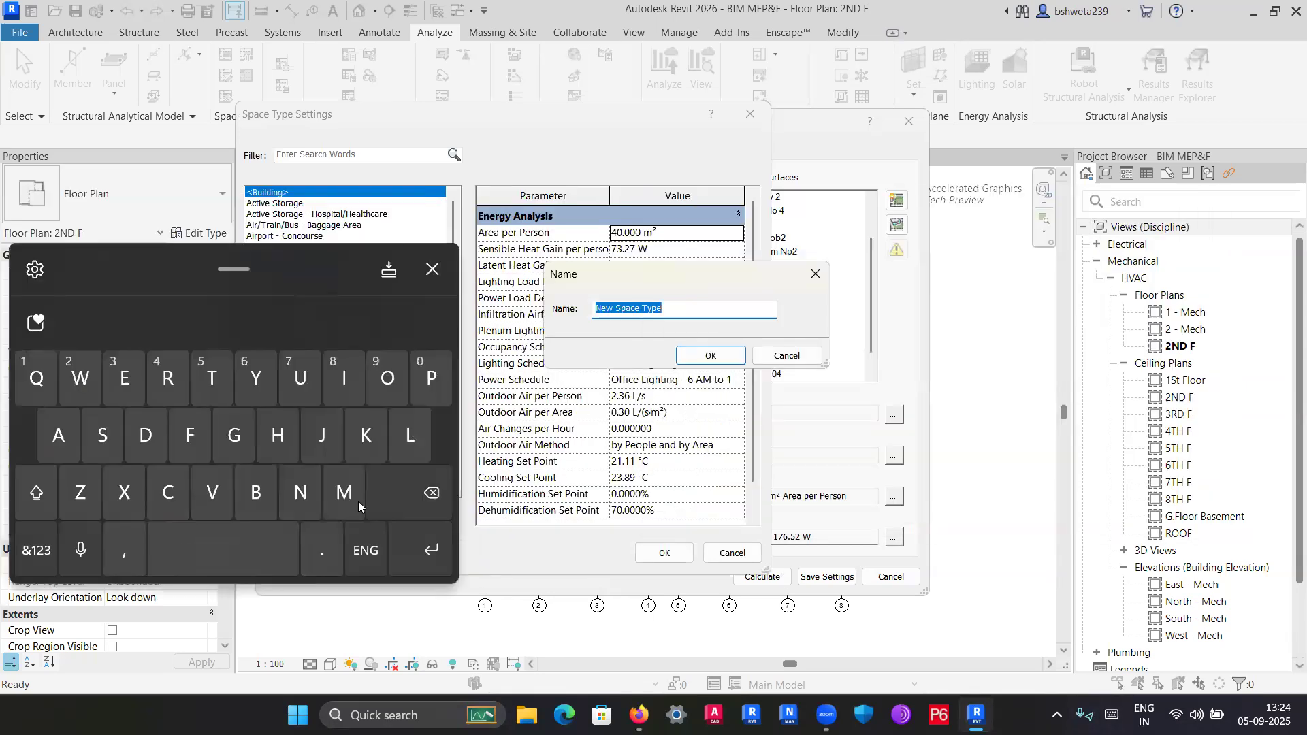
{"action": "left_click_drag", "start_coordinate": [283, 271], "coordinate": [321, 241]}
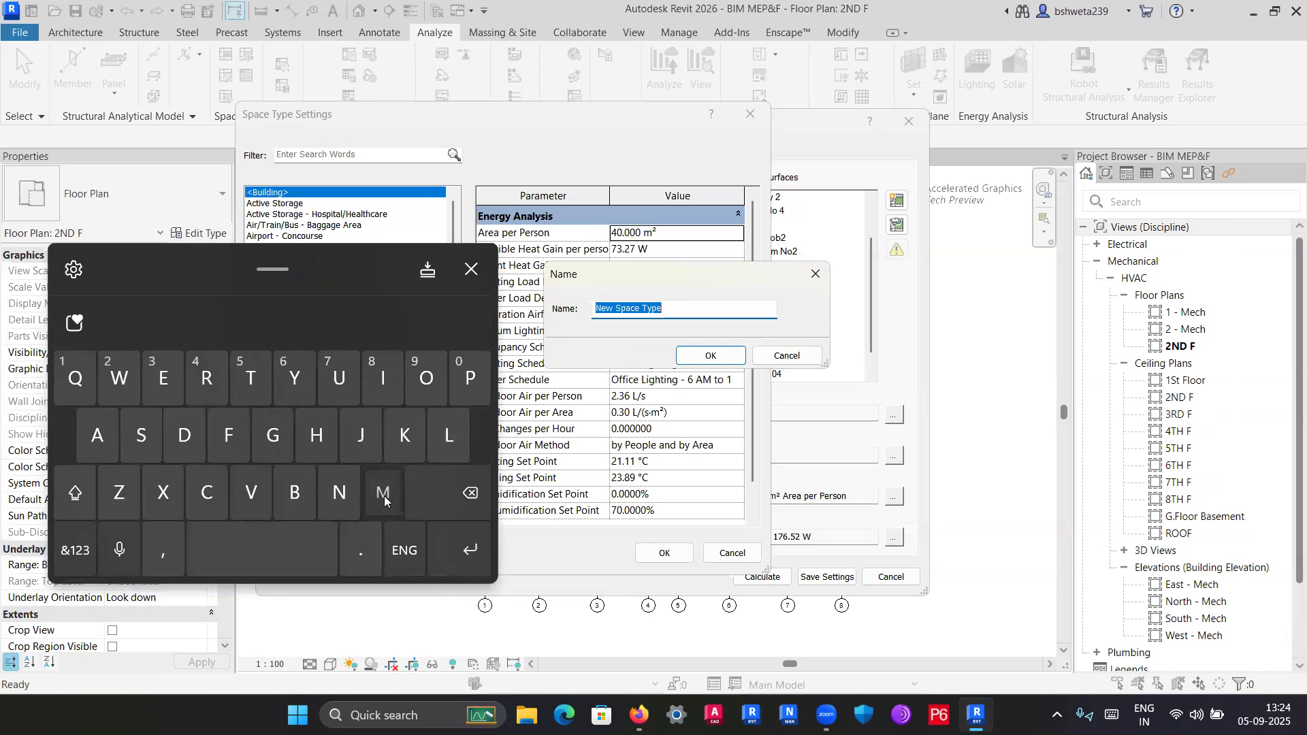
{"action": "left_click", "coordinate": [381, 490]}
{"action": "left_click", "coordinate": [86, 437]}
{"action": "left_click", "coordinate": [141, 436]}
{"action": "left_click", "coordinate": [232, 381]}
{"action": "left_click", "coordinate": [190, 325]}
{"action": "left_click", "coordinate": [80, 492]}
{"action": "left_click", "coordinate": [319, 326]}
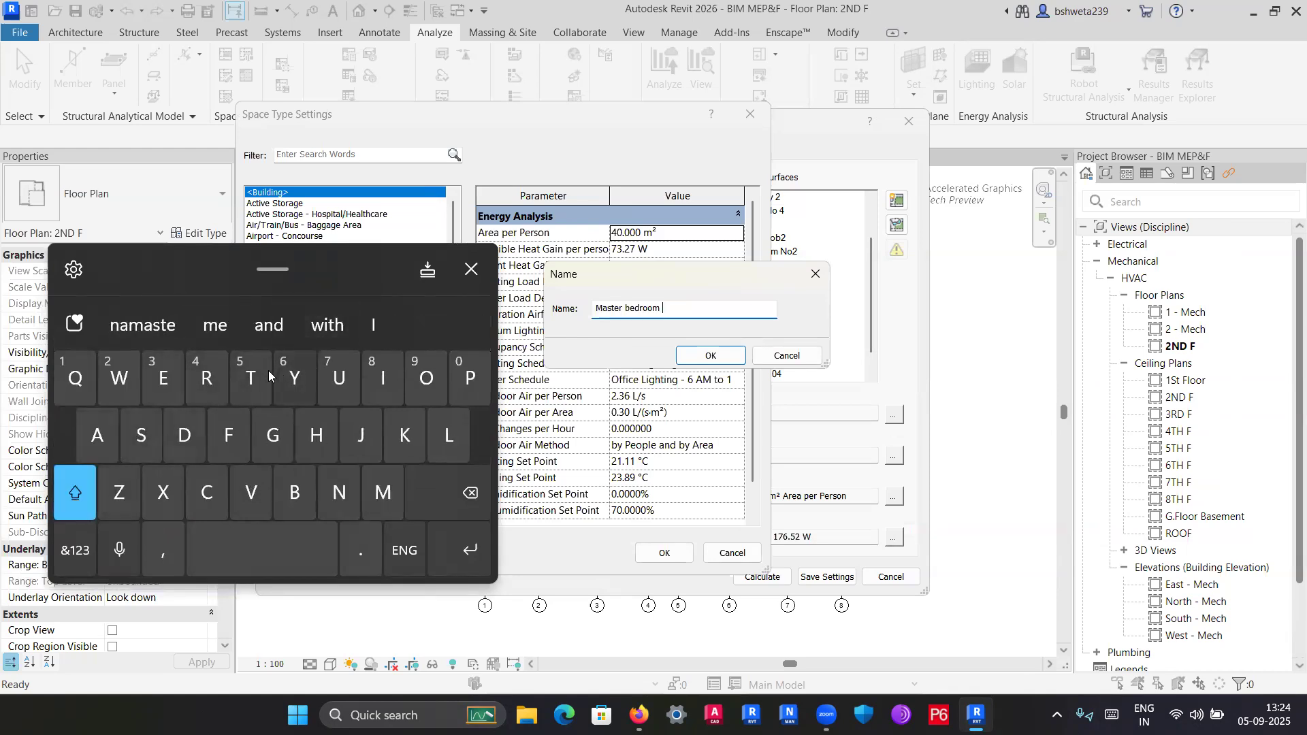
{"action": "left_click", "coordinate": [471, 270]}
{"action": "left_click", "coordinate": [710, 356]}
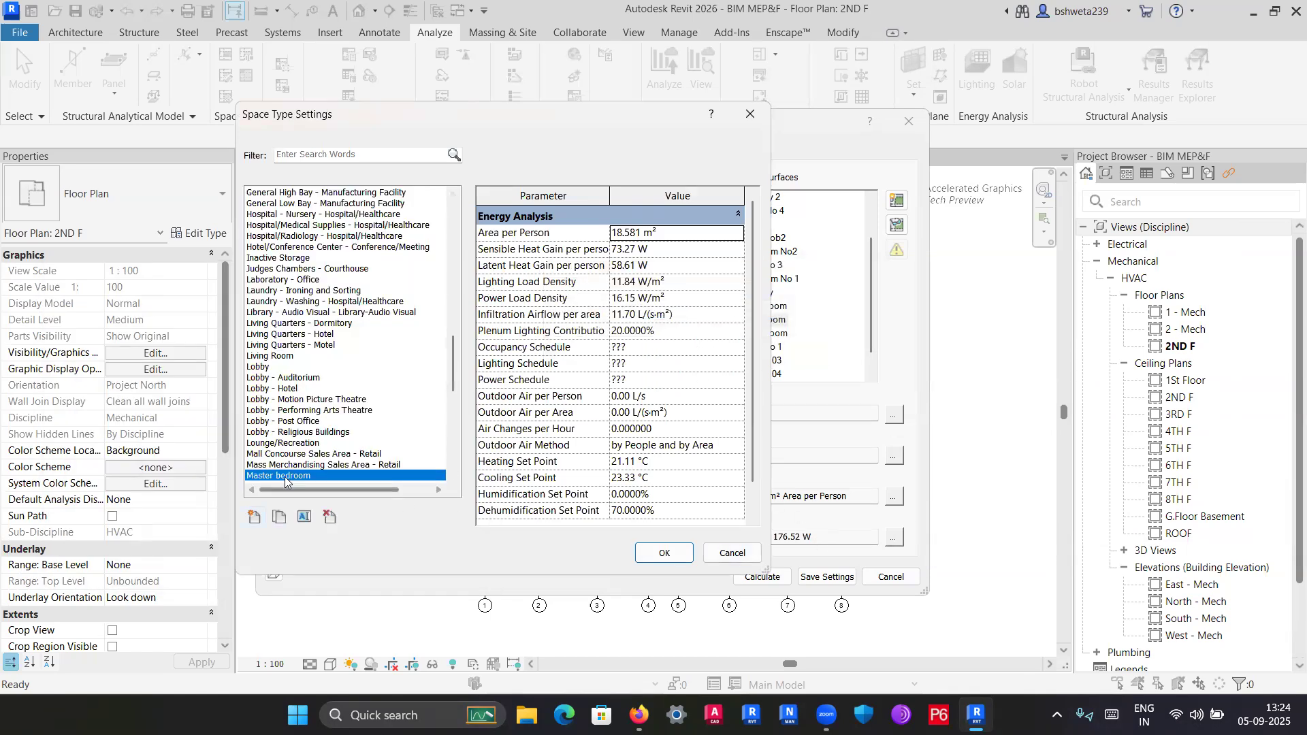
{"action": "left_click", "coordinate": [663, 552]}
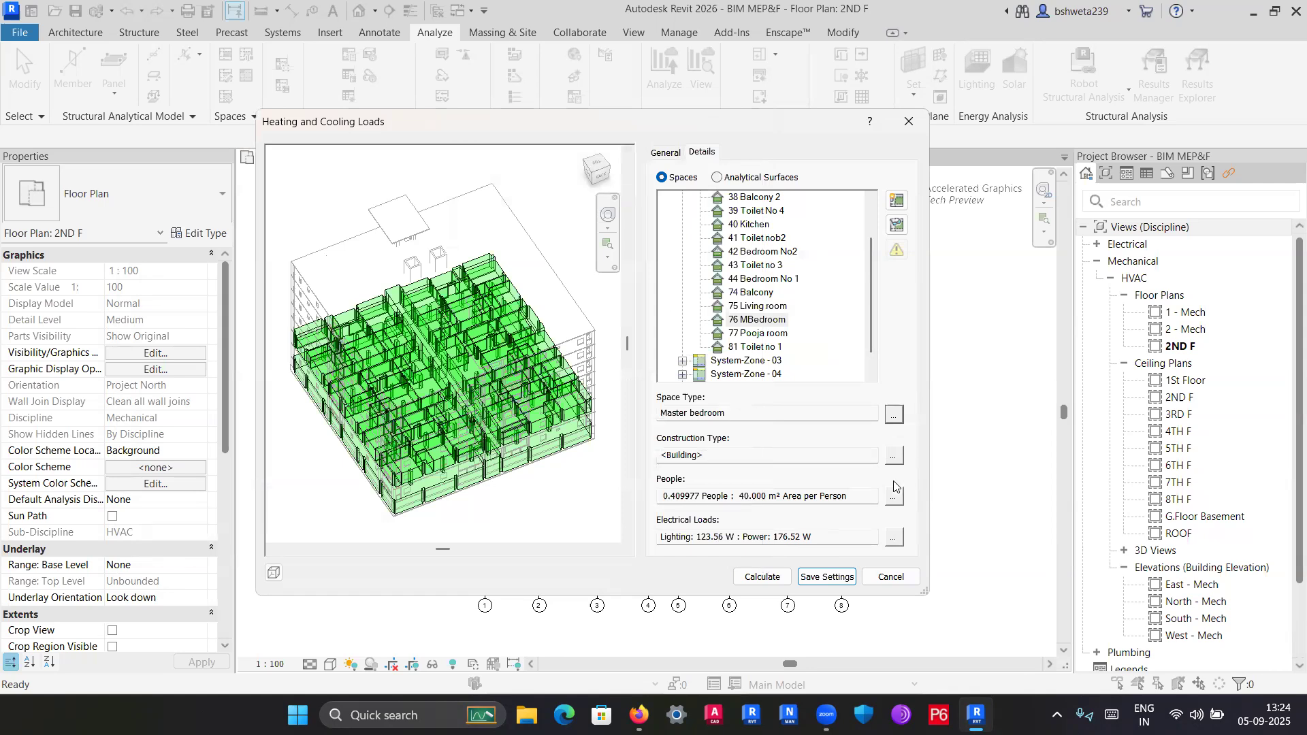
{"action": "left_click", "coordinate": [894, 455]}
{"action": "left_click", "coordinate": [731, 429]}
Specify an occupancy of 3 people for 76 MBedroom and apply its lighting and power loads By Space Type.
{"action": "left_click", "coordinate": [894, 496]}
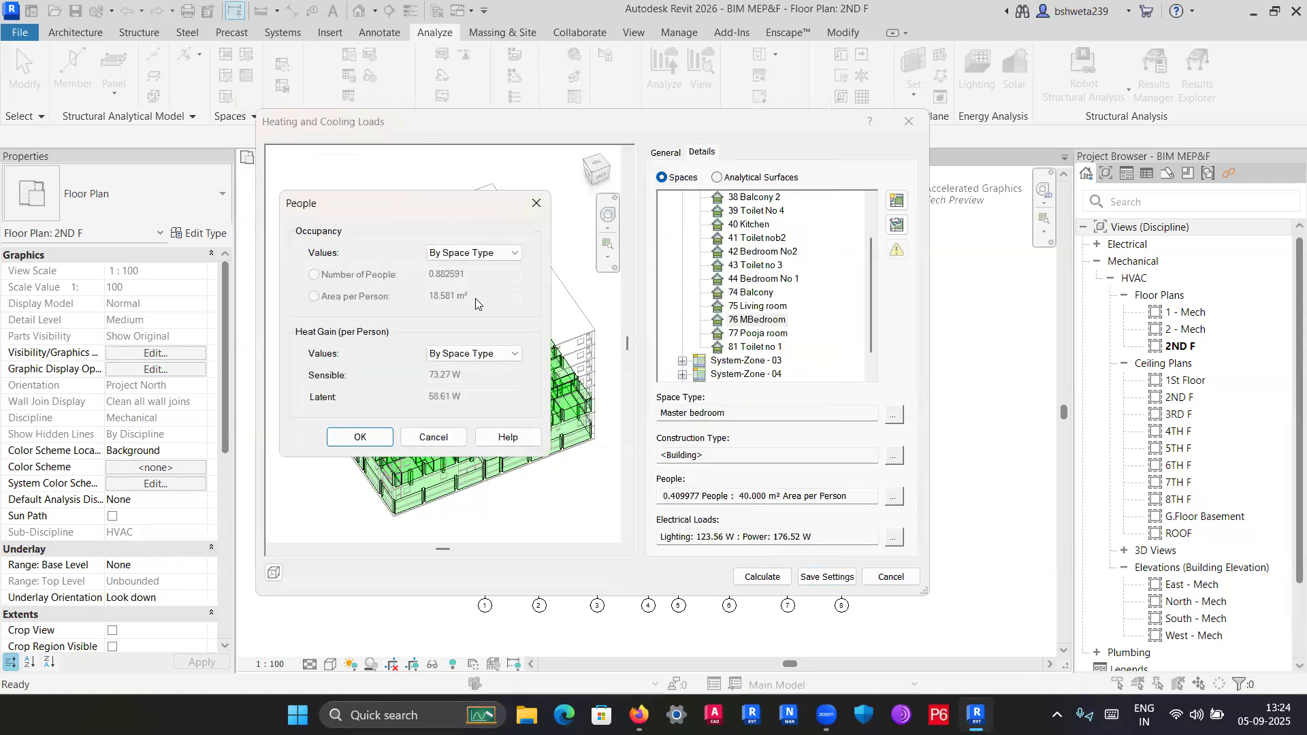
{"action": "left_click", "coordinate": [476, 255]}
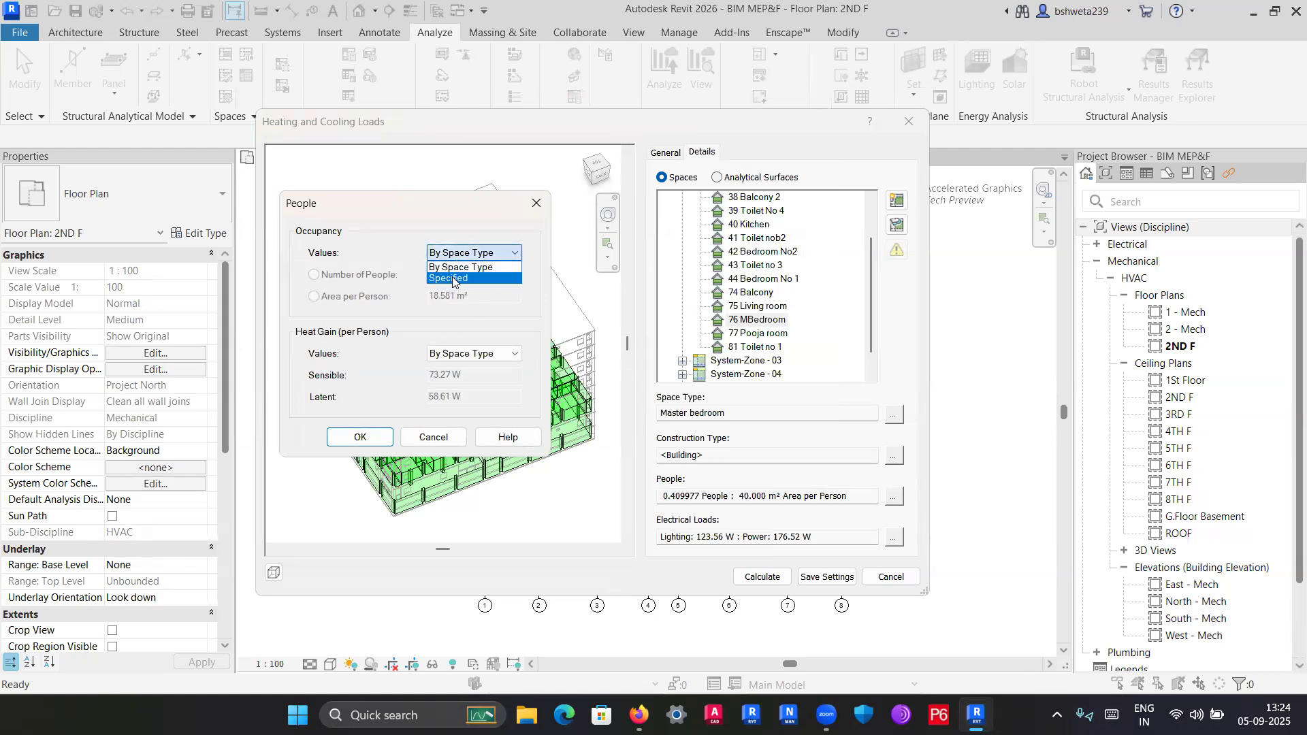
{"action": "left_click", "coordinate": [534, 257]}
{"action": "left_click", "coordinate": [457, 259]}
{"action": "left_click", "coordinate": [448, 276]}
{"action": "double_click", "coordinate": [481, 275]}
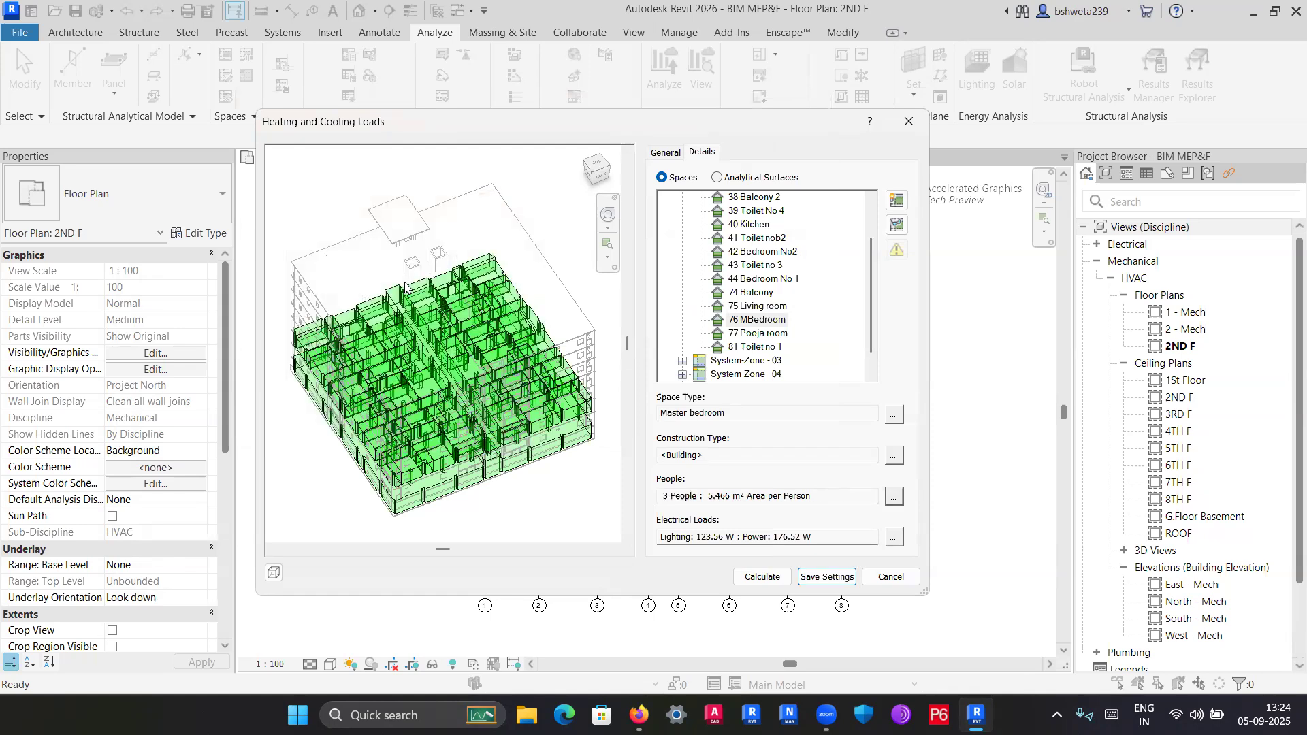
{"action": "left_click", "coordinate": [891, 502]}
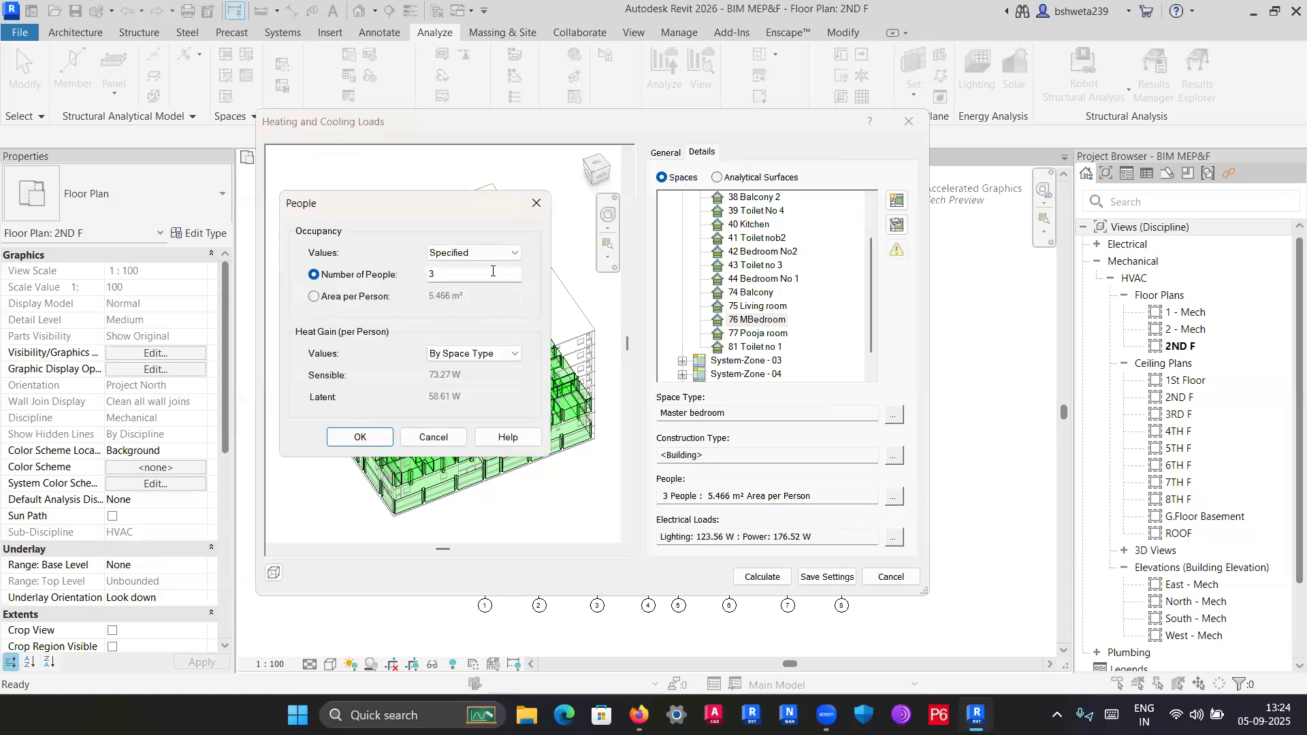
{"action": "left_click", "coordinate": [360, 438]}
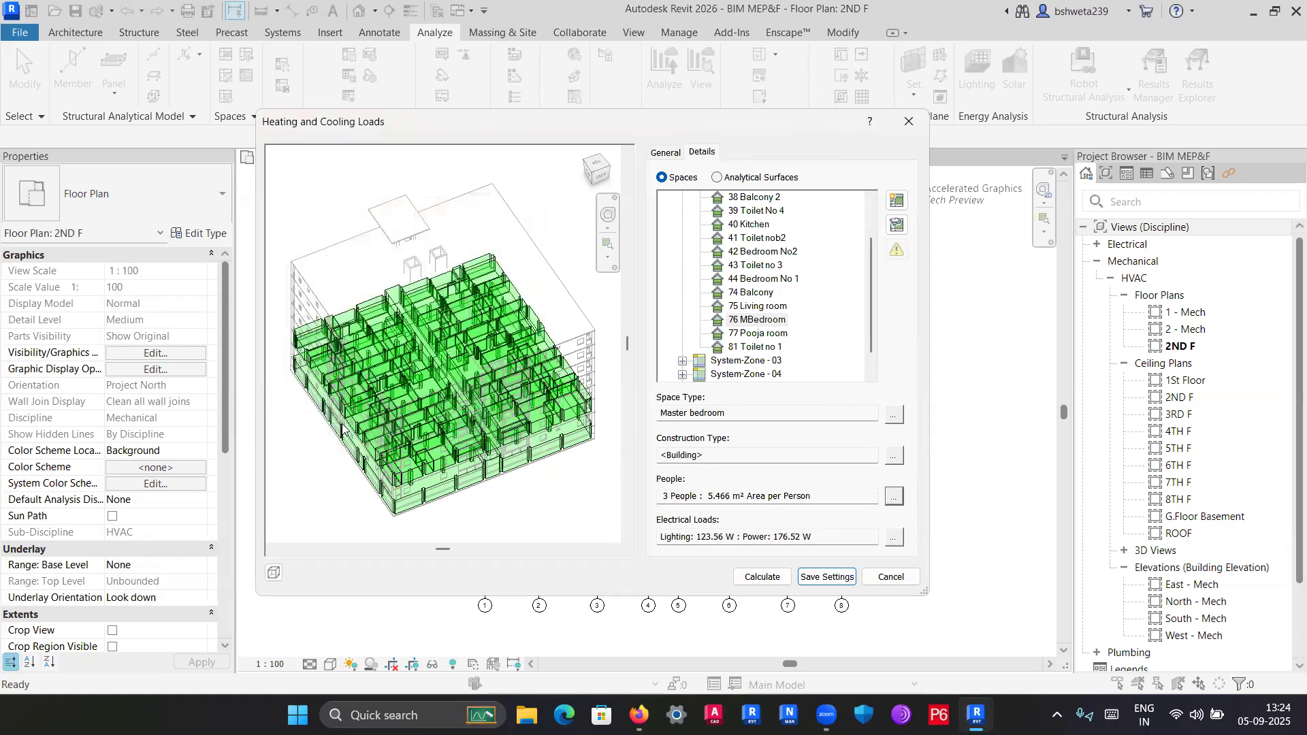
{"action": "left_click", "coordinate": [891, 538]}
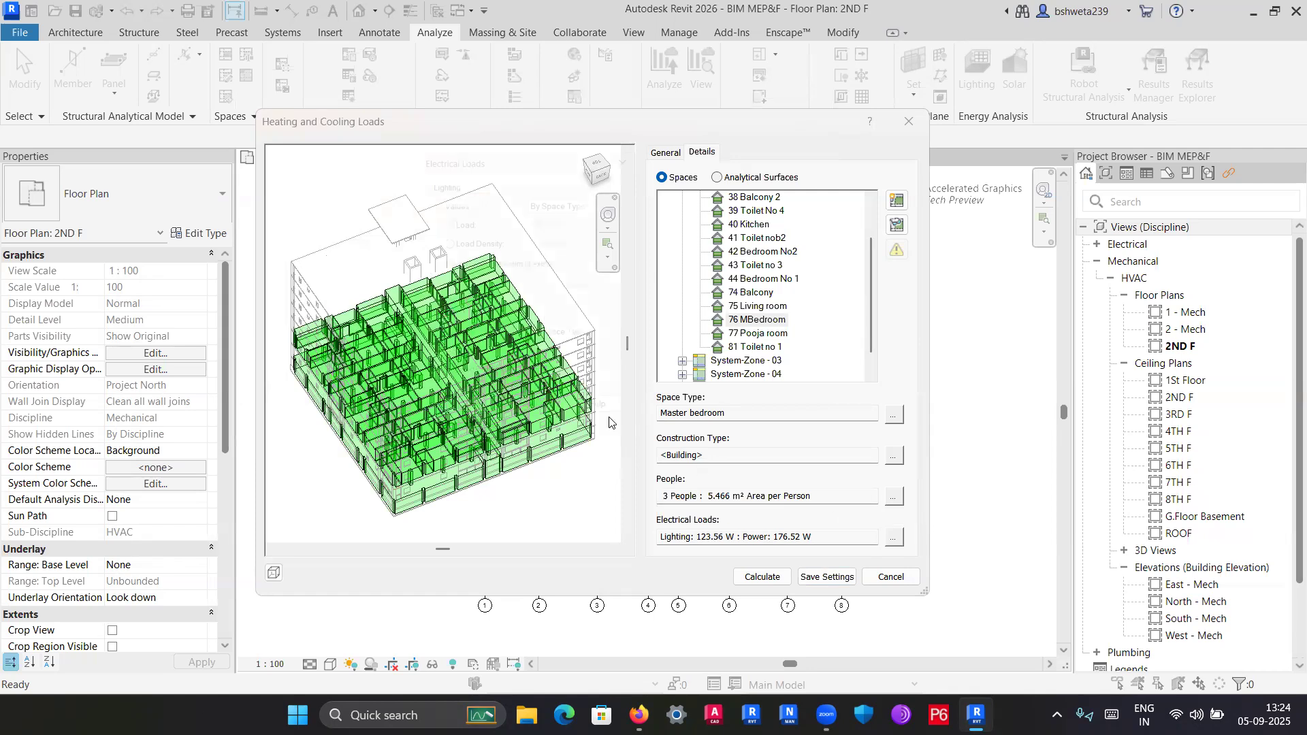
{"action": "left_click", "coordinate": [463, 420]}
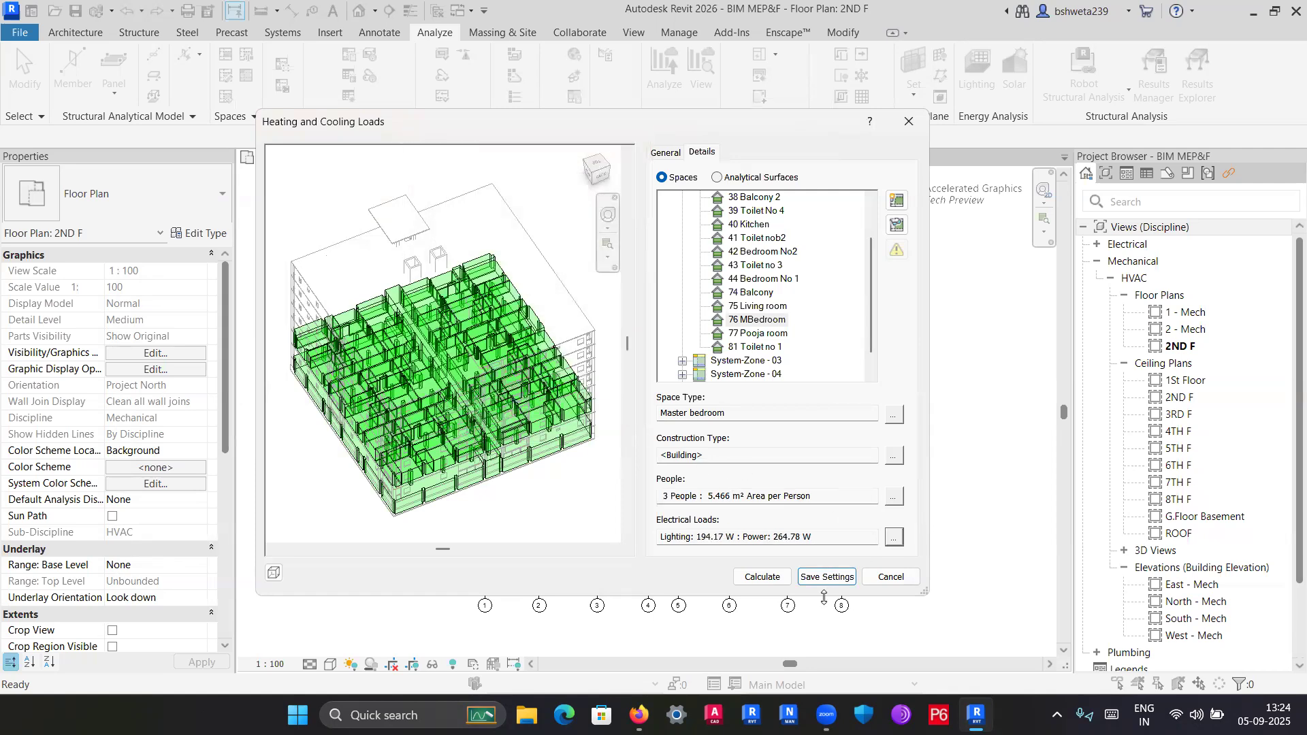
Search the space types for "poo" for the space 77 Pooja room and clear the filter.
{"action": "left_click", "coordinate": [766, 335]}
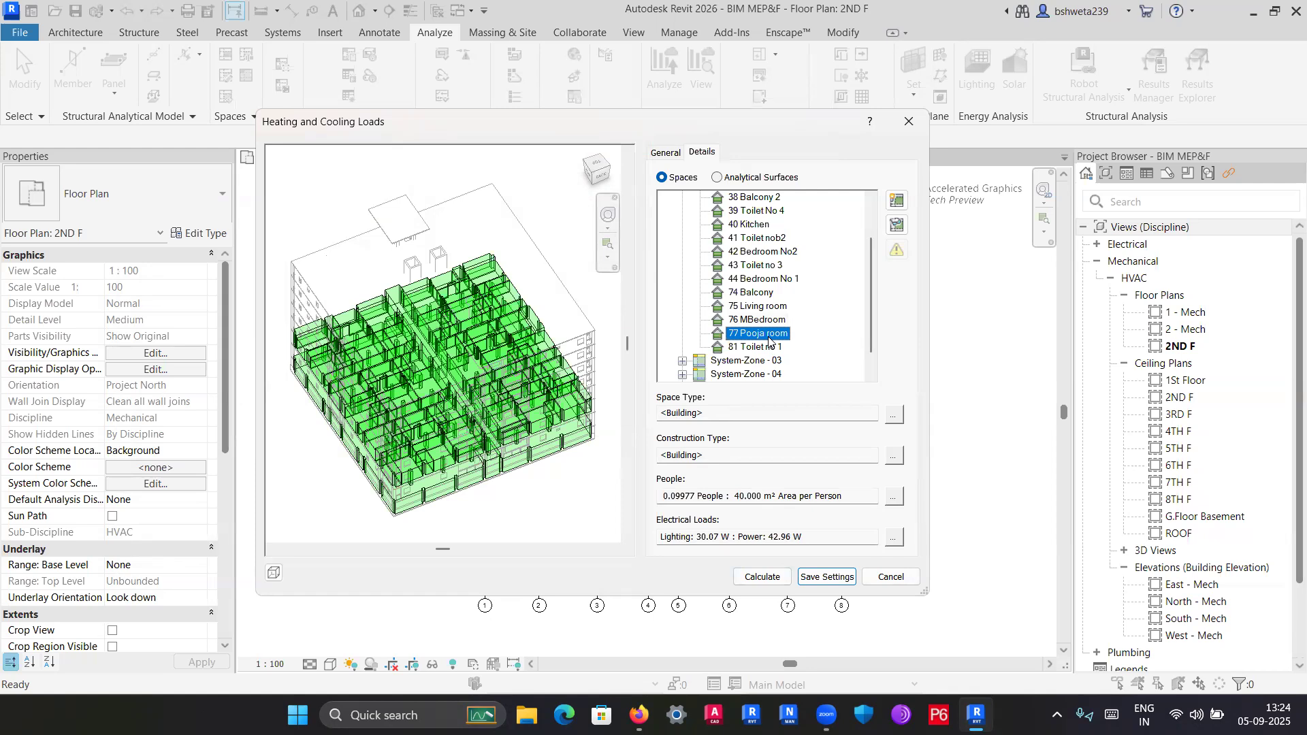
{"action": "left_click", "coordinate": [893, 414]}
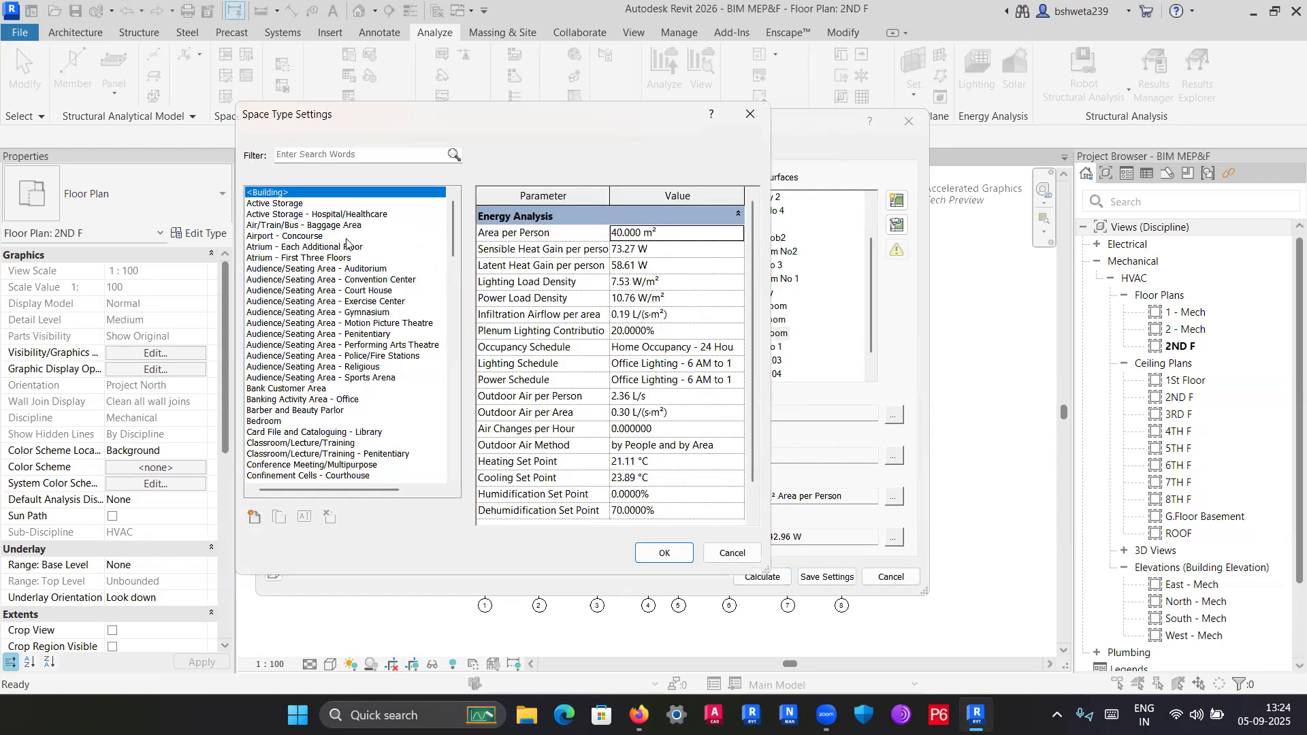
{"action": "left_click", "coordinate": [345, 156]}
{"action": "type", "text": "poo"}
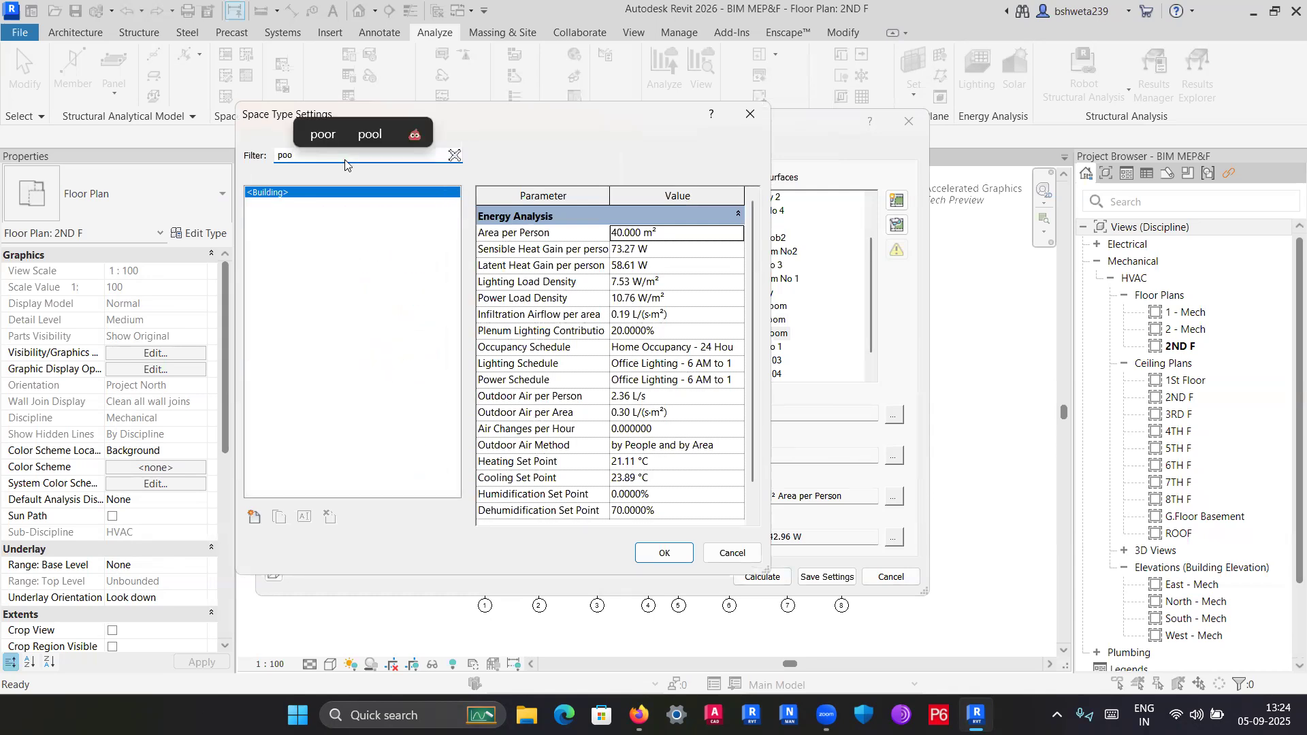
{"action": "key", "text": "BackSpace"}
{"action": "key", "text": "BackSpace"}
{"action": "key", "text": "BackSpace"}
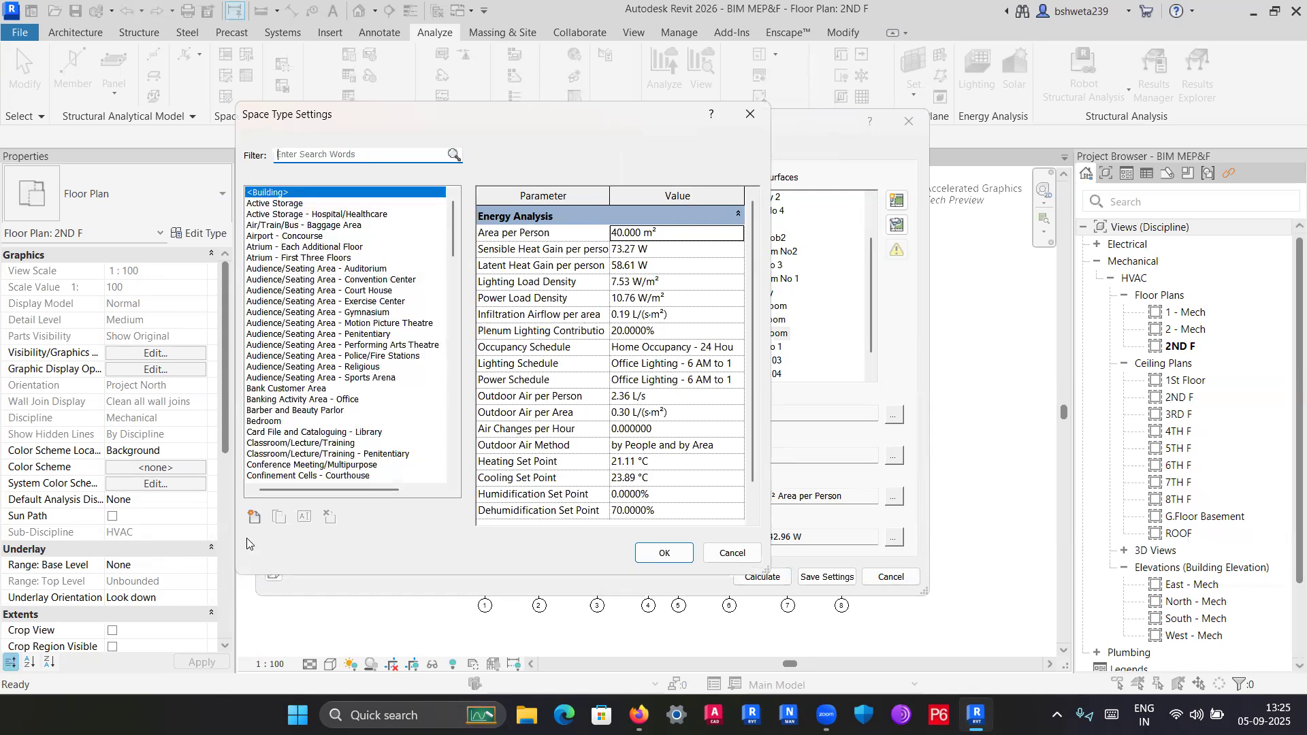
Create a new space type named Pooja Room for 77 Pooja room and keep the construction type as <Building>.
{"action": "left_click", "coordinate": [253, 517]}
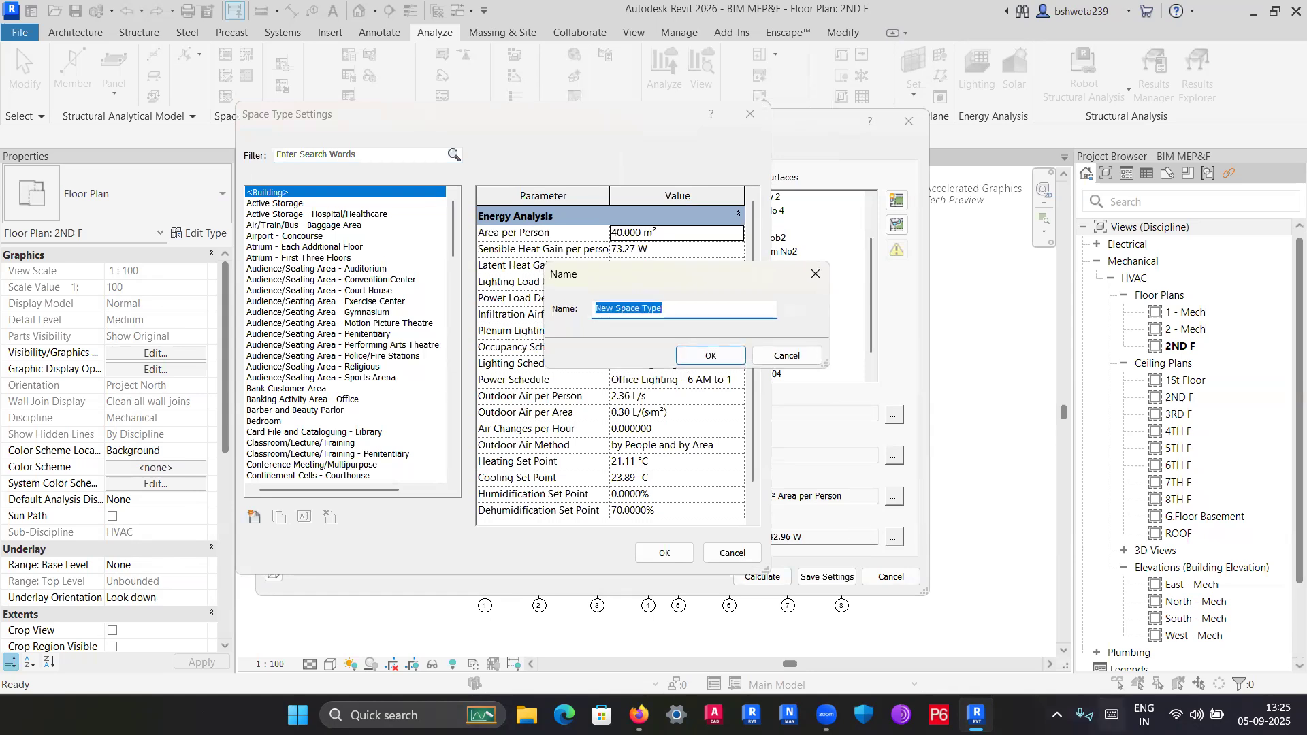
{"action": "left_click", "coordinate": [1111, 714]}
{"action": "left_click", "coordinate": [469, 381]}
{"action": "left_click", "coordinate": [436, 381]}
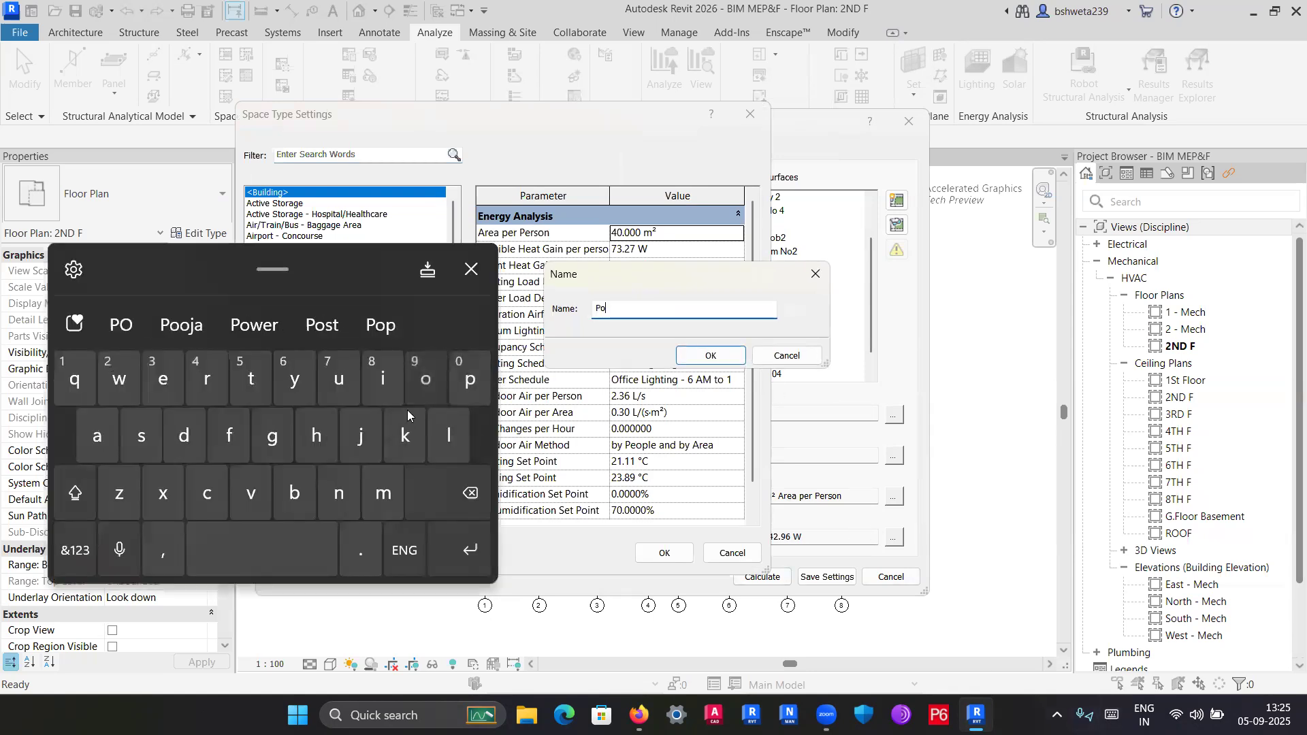
{"action": "left_click", "coordinate": [436, 381]}
{"action": "left_click", "coordinate": [131, 324]}
{"action": "left_click", "coordinate": [77, 490]}
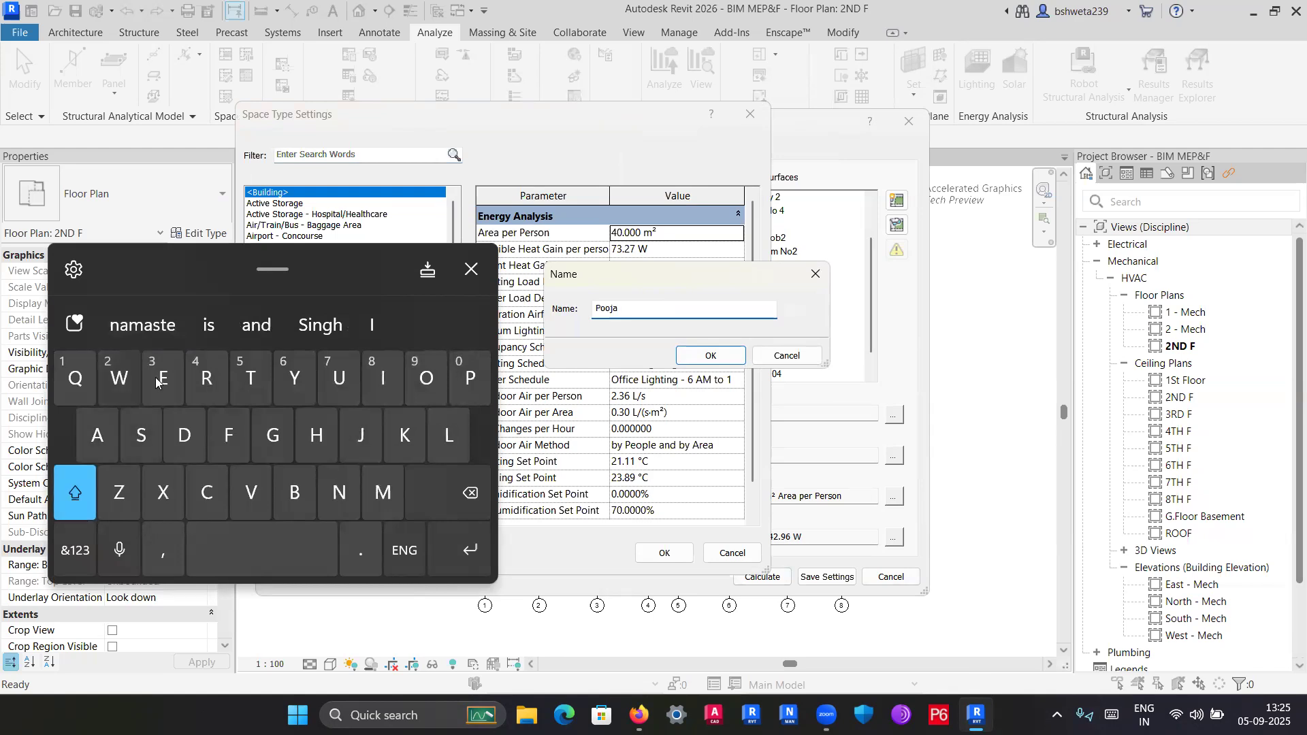
{"action": "left_click", "coordinate": [207, 381]}
{"action": "left_click", "coordinate": [131, 325]}
{"action": "left_click", "coordinate": [471, 270]}
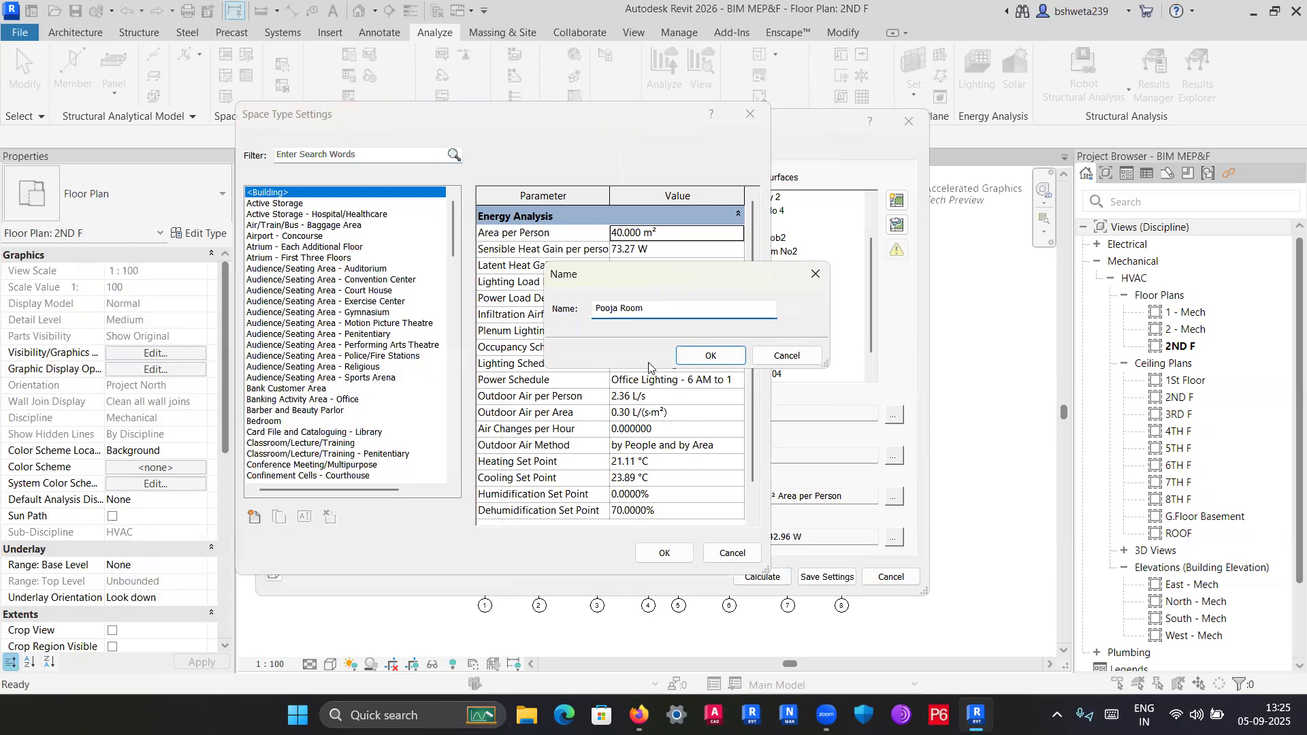
{"action": "left_click", "coordinate": [719, 356]}
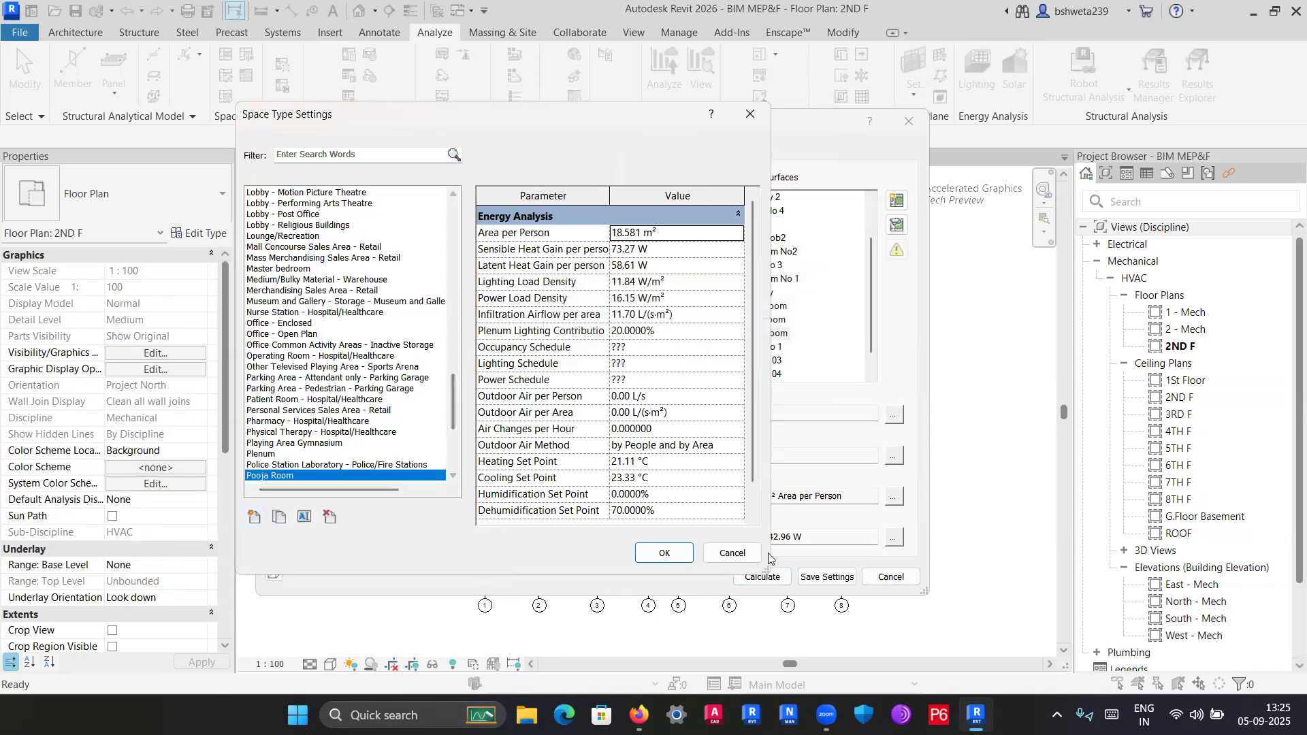
{"action": "left_click", "coordinate": [663, 553]}
{"action": "left_click", "coordinate": [894, 455]}
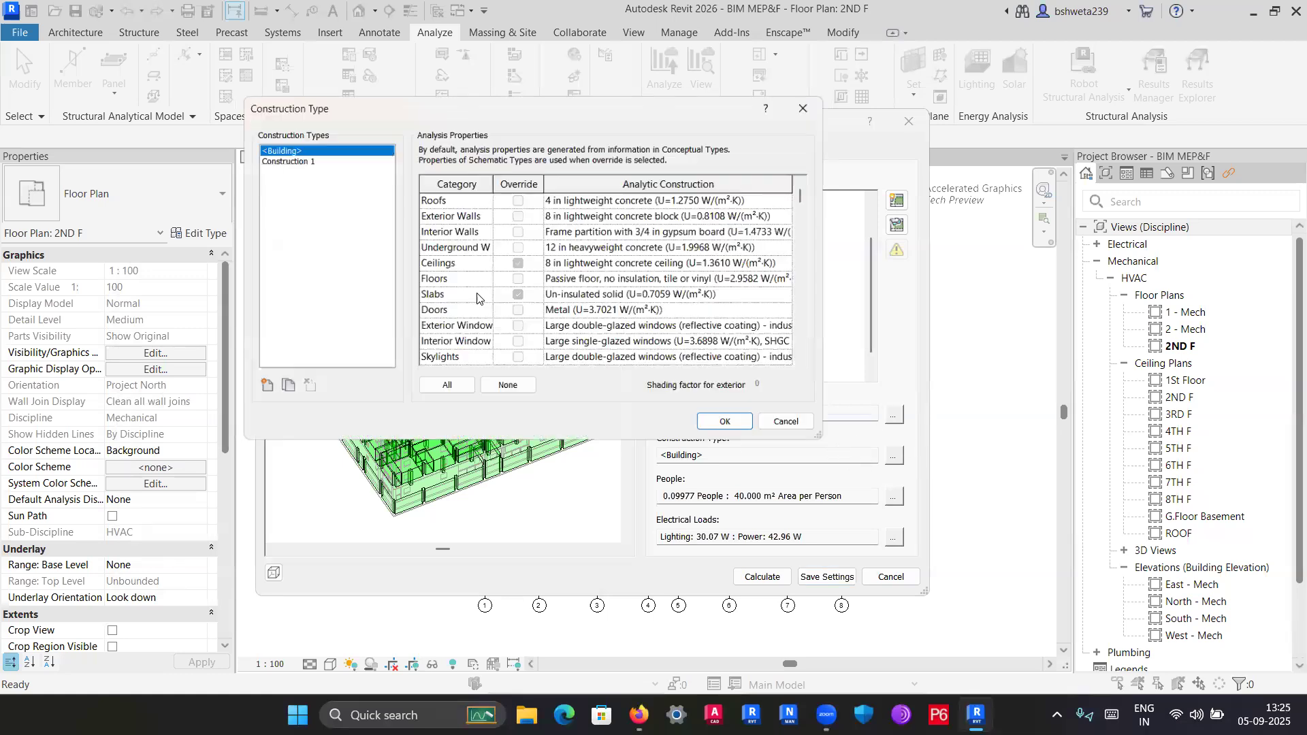
{"action": "left_click", "coordinate": [743, 428]}
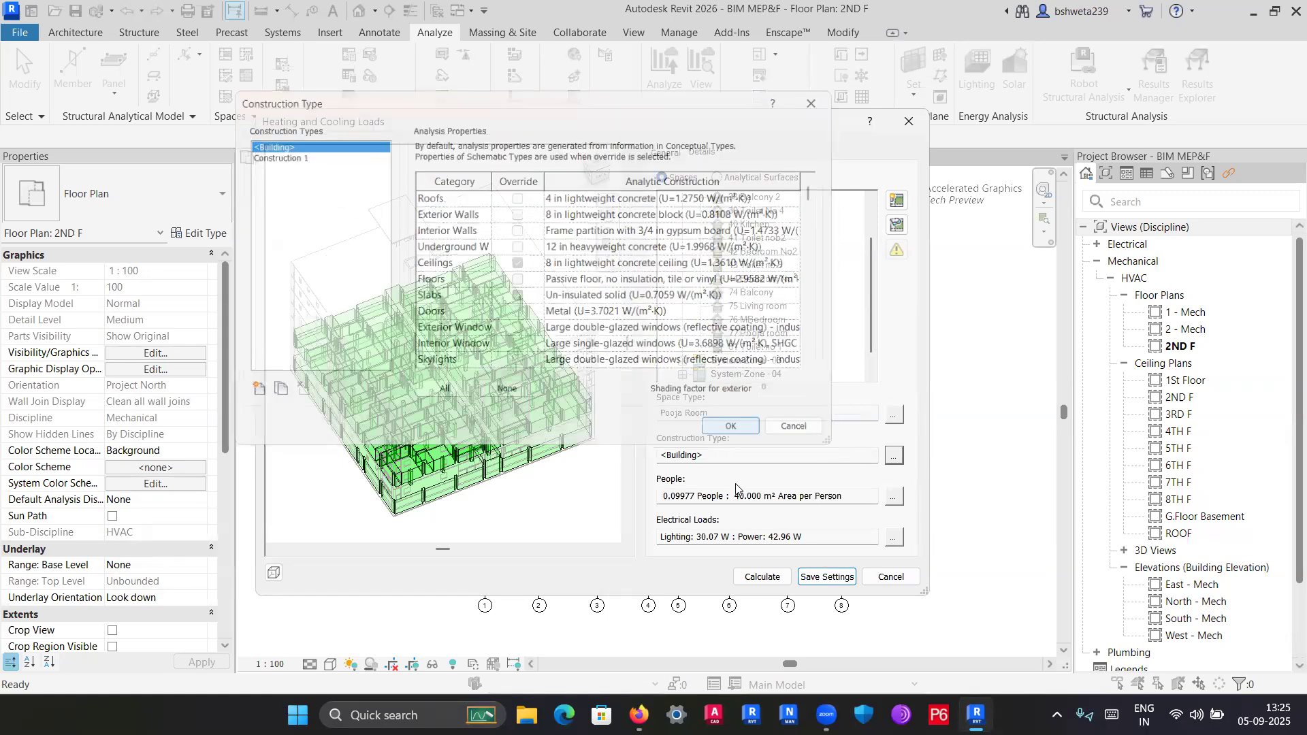
Apply the occupancy, heat gain, lighting and power loads of 77 Pooja room By Space Type.
{"action": "left_click", "coordinate": [894, 498]}
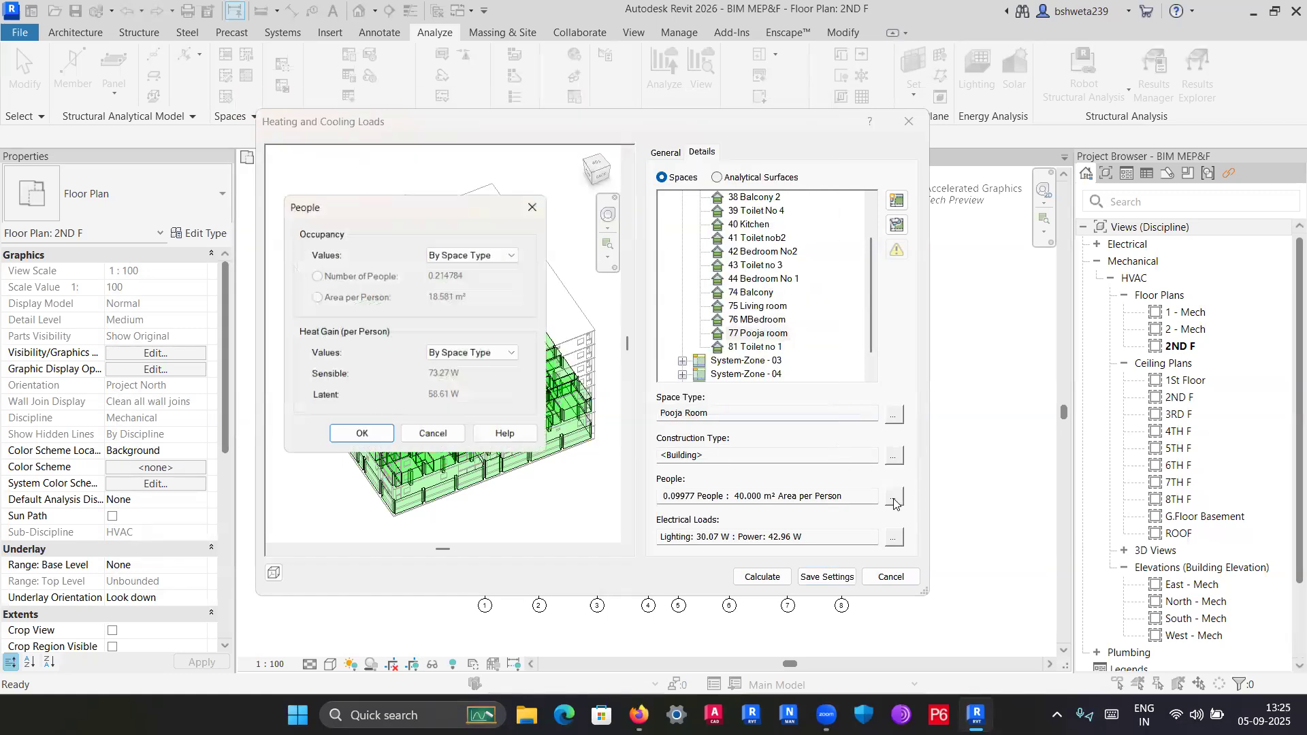
{"action": "left_click", "coordinate": [471, 255]}
{"action": "left_click", "coordinate": [450, 267]}
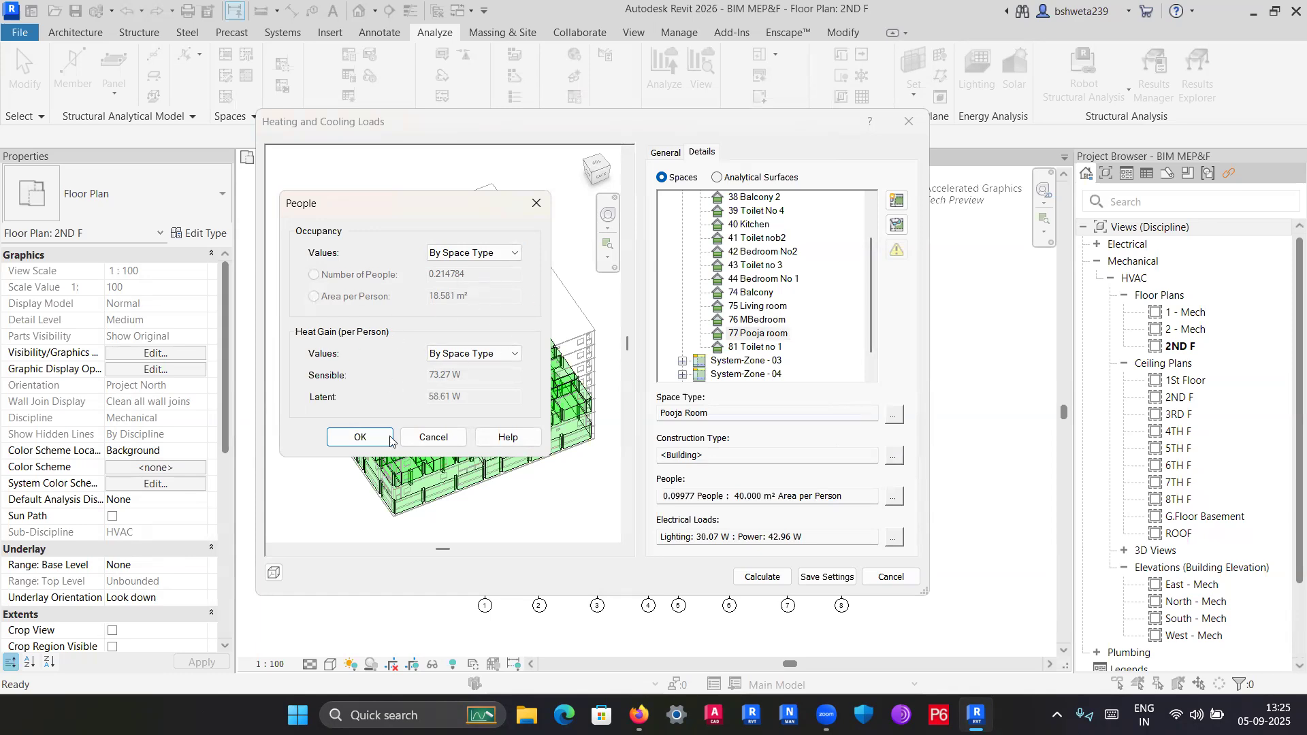
{"action": "left_click", "coordinate": [360, 438]}
{"action": "left_click", "coordinate": [893, 539]}
{"action": "left_click", "coordinate": [475, 430]}
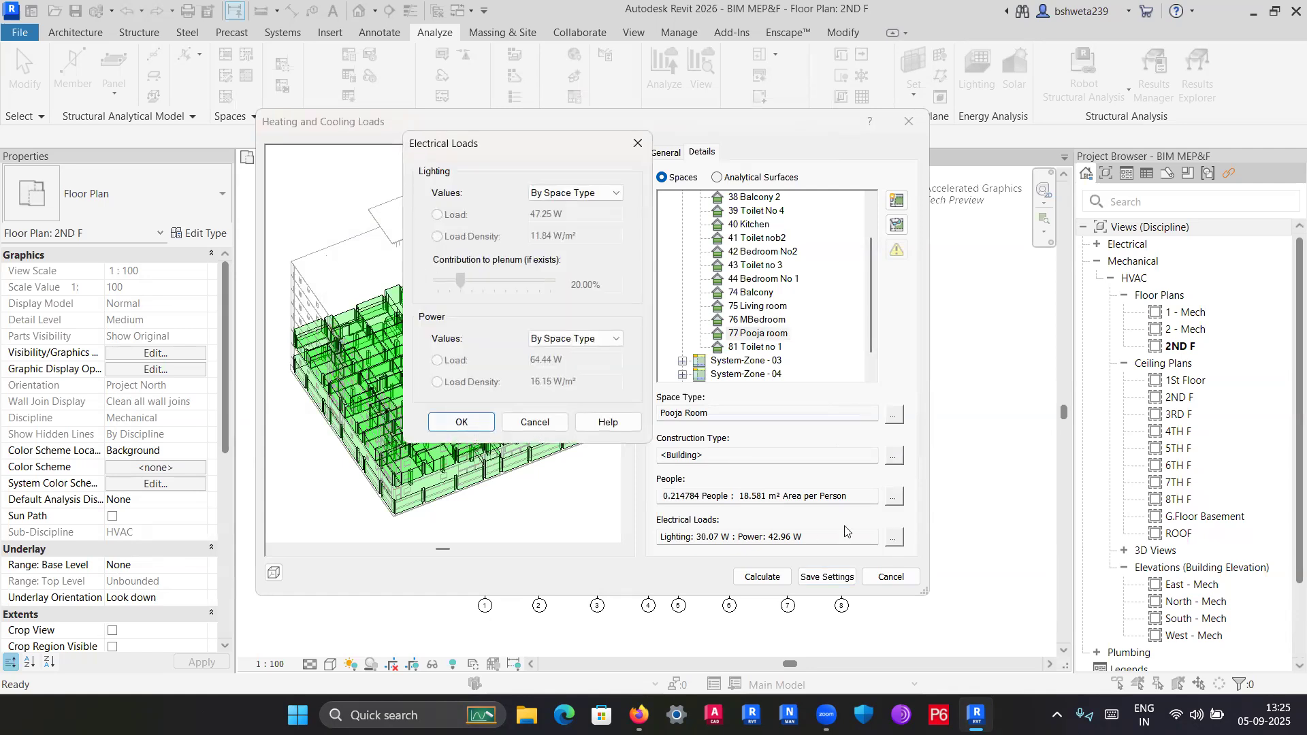
Collapse System-Zone 01 and examine the service type, heating and cooling information of System-Zones 02 to 06.
{"action": "left_click", "coordinate": [725, 348]}
{"action": "scroll", "coordinate": [692, 242], "scroll_direction": "up", "scroll_amount": 2}
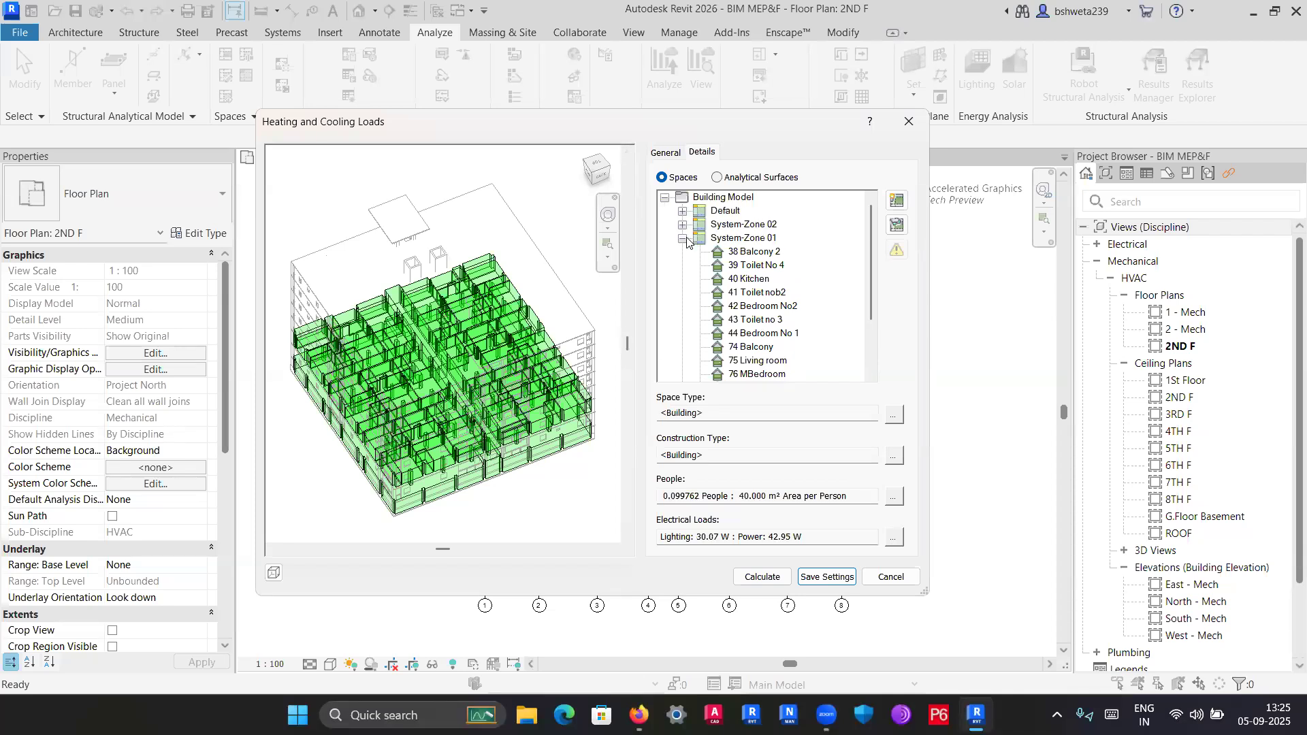
{"action": "left_click", "coordinate": [683, 239]}
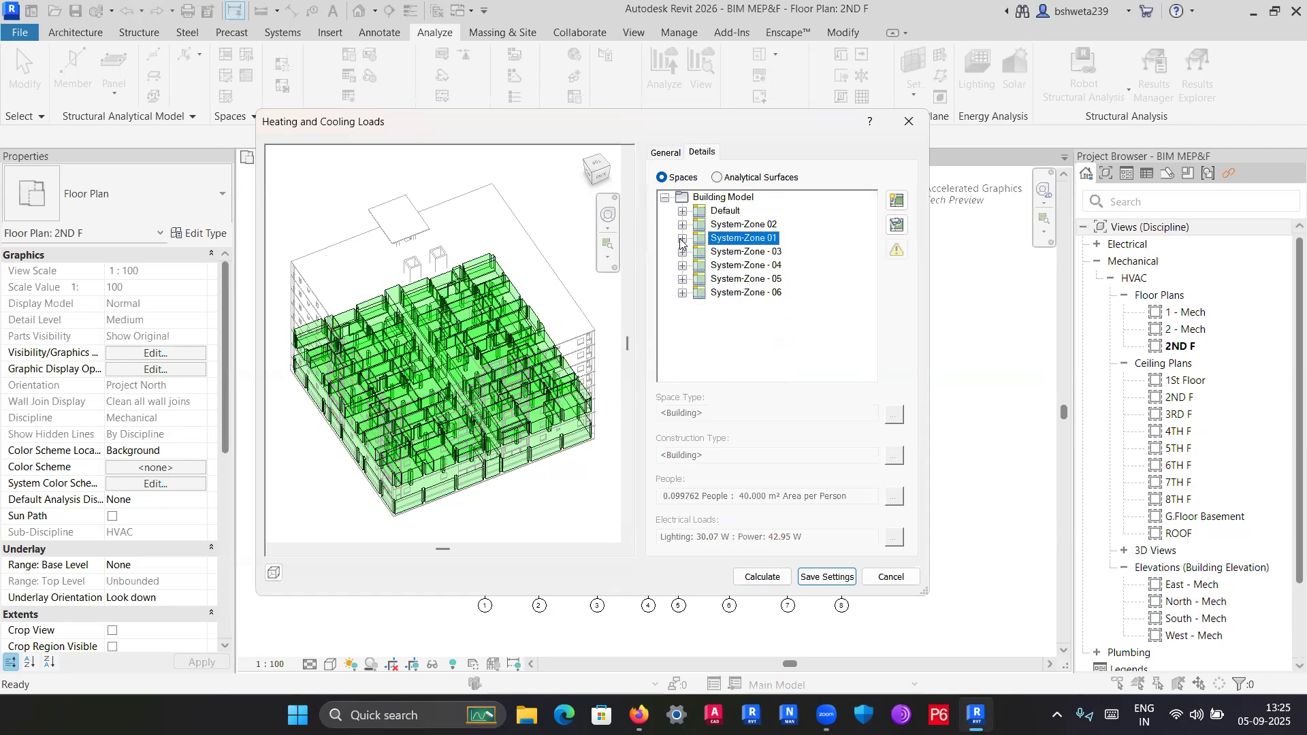
{"action": "left_click", "coordinate": [761, 226]}
{"action": "left_click", "coordinate": [759, 252]}
{"action": "left_click", "coordinate": [755, 266]}
{"action": "left_click", "coordinate": [756, 281]}
{"action": "left_click", "coordinate": [762, 294]}
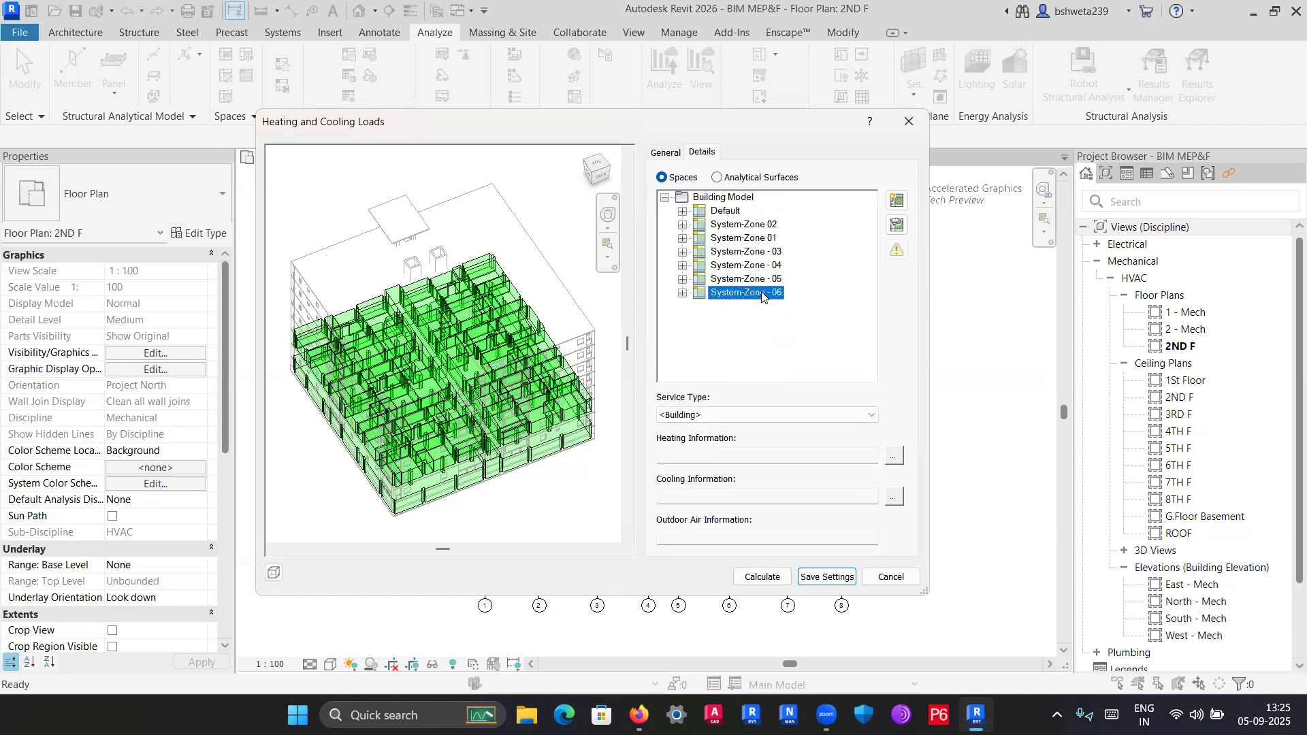
{"action": "left_click", "coordinate": [758, 229]}
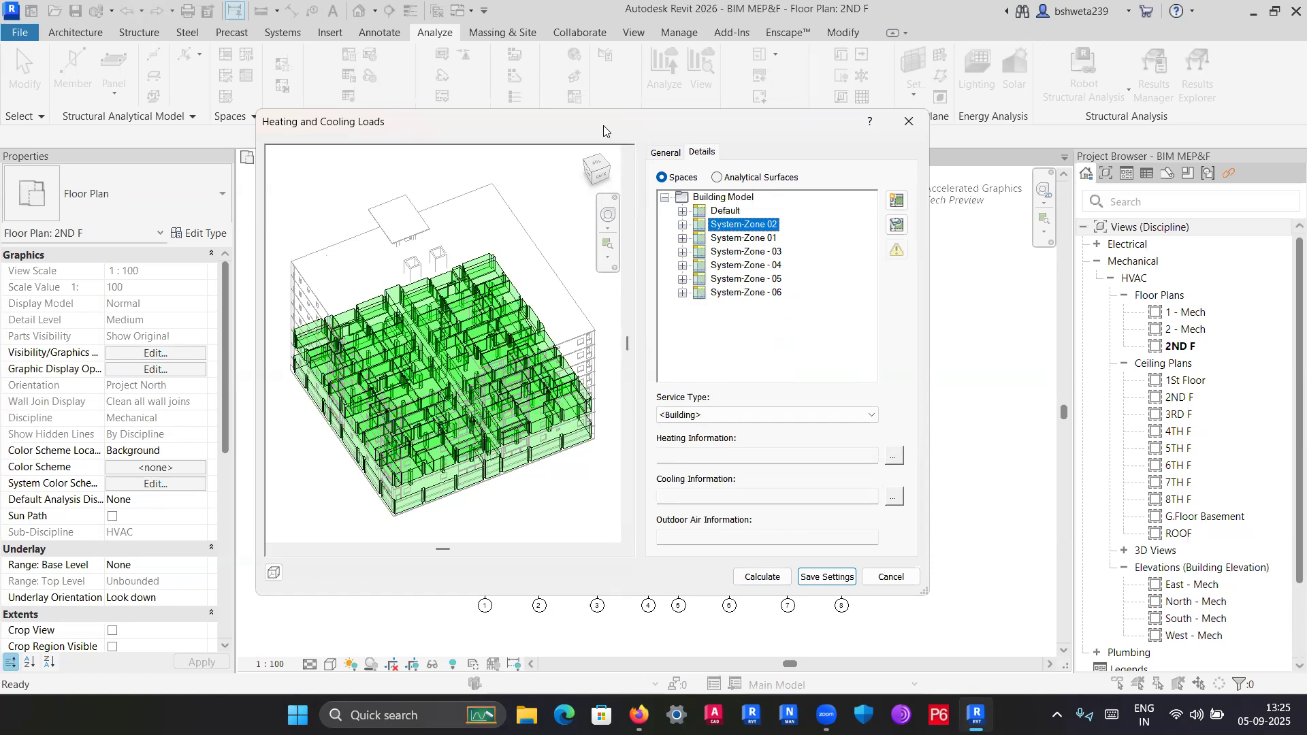
{"action": "left_click_drag", "start_coordinate": [602, 129], "coordinate": [615, 89]}
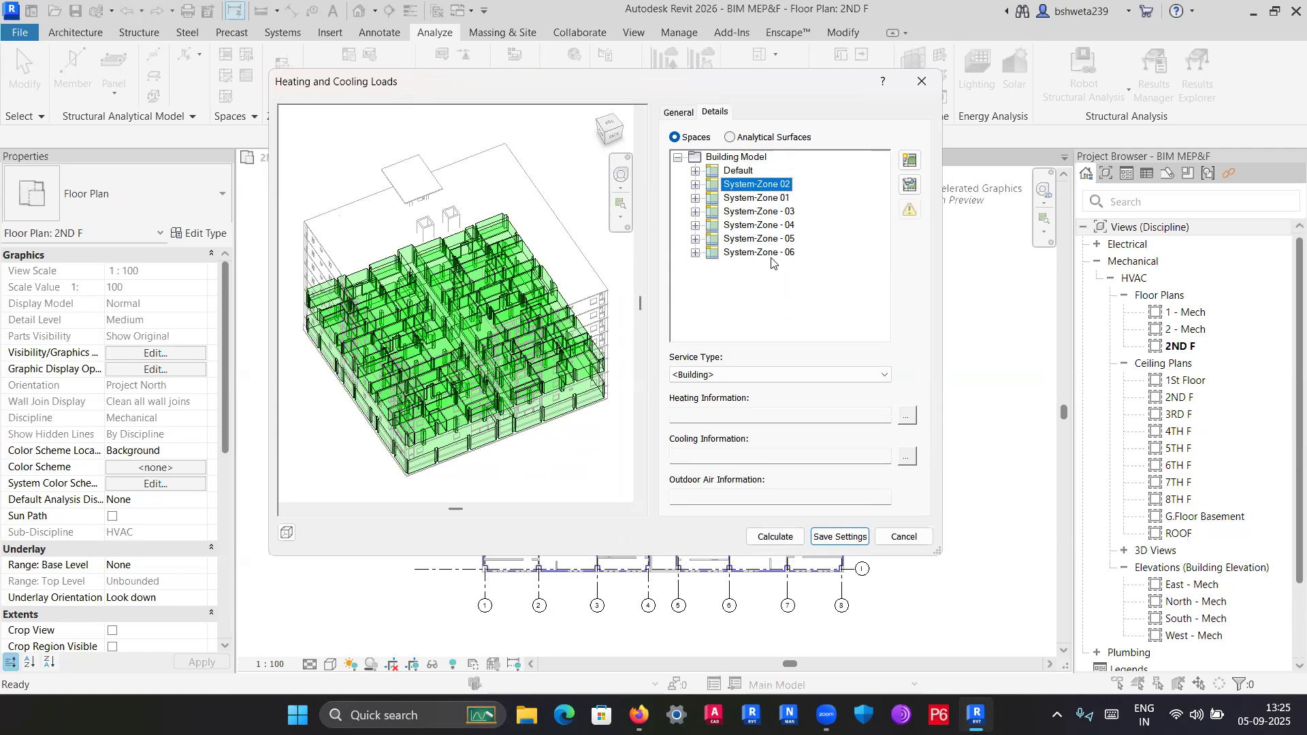
{"action": "left_click", "coordinate": [749, 211]}
{"action": "left_click", "coordinate": [755, 225]}
{"action": "left_click", "coordinate": [766, 239]}
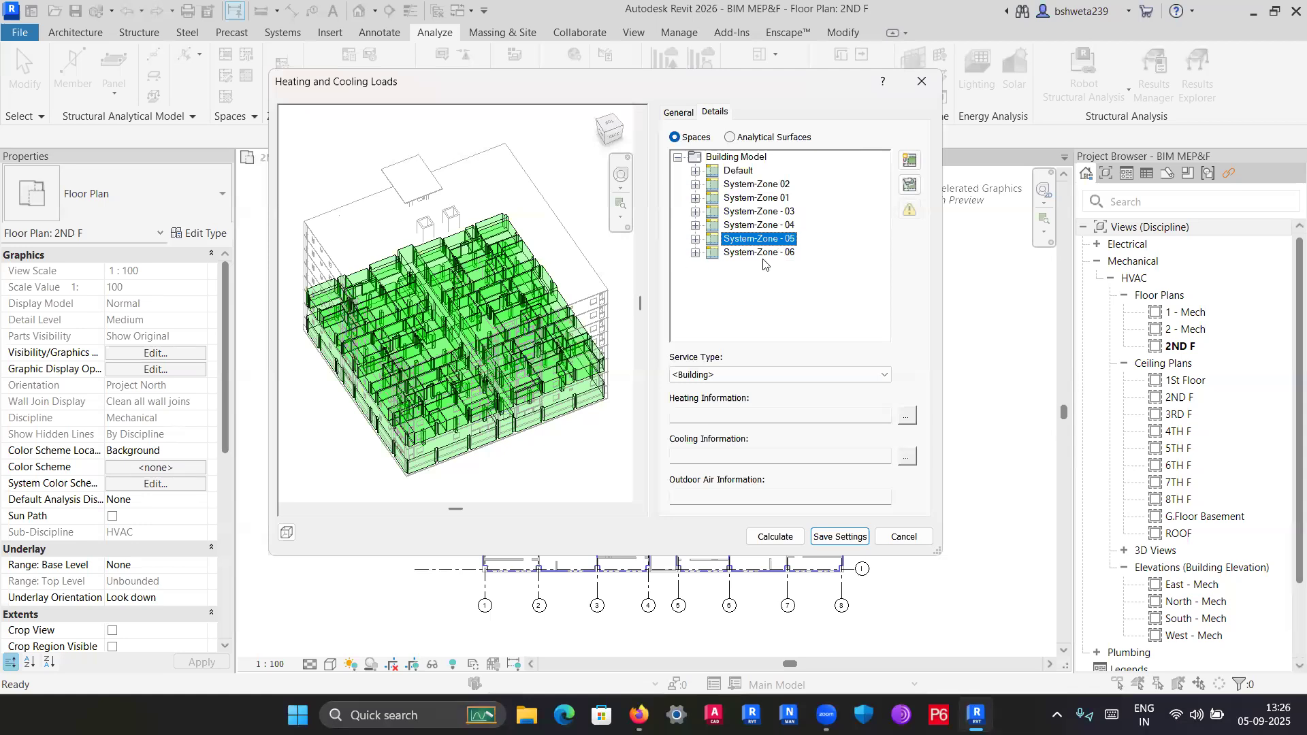
{"action": "left_click", "coordinate": [756, 254]}
{"action": "left_click", "coordinate": [742, 227]}
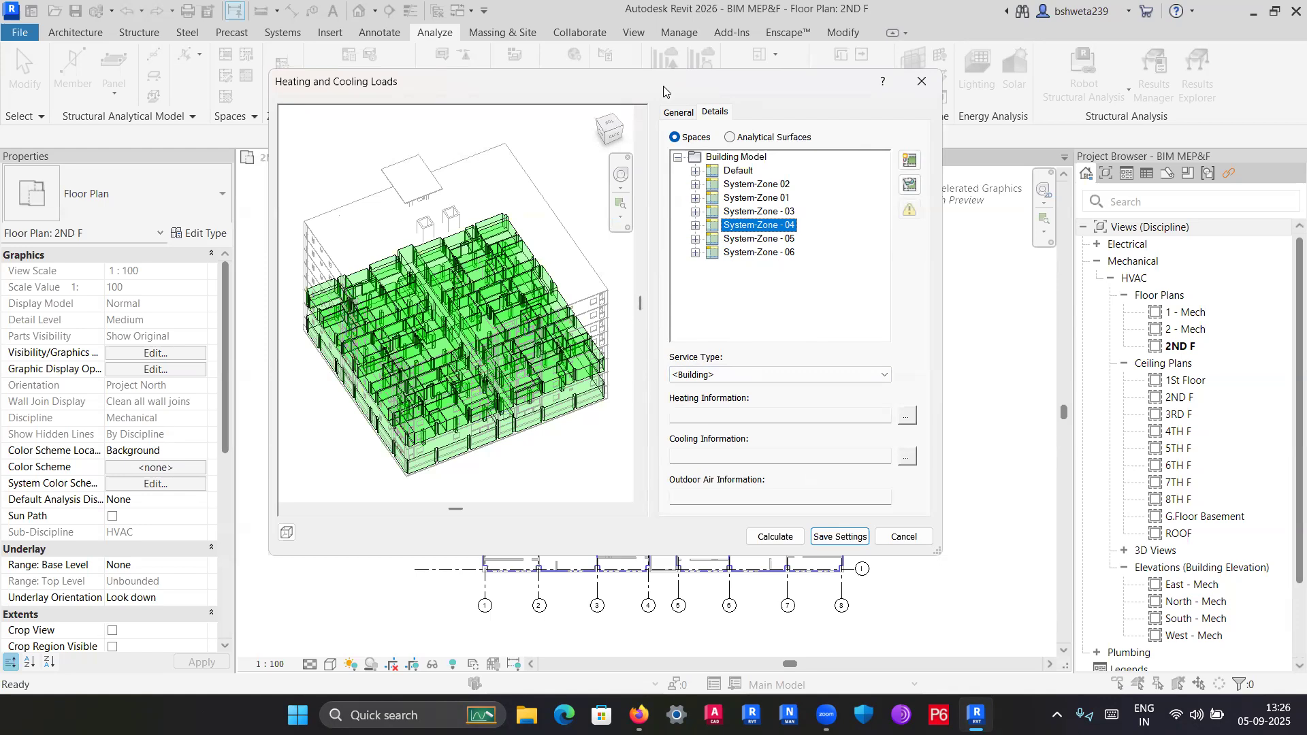
{"action": "left_click_drag", "start_coordinate": [664, 90], "coordinate": [662, 114]}
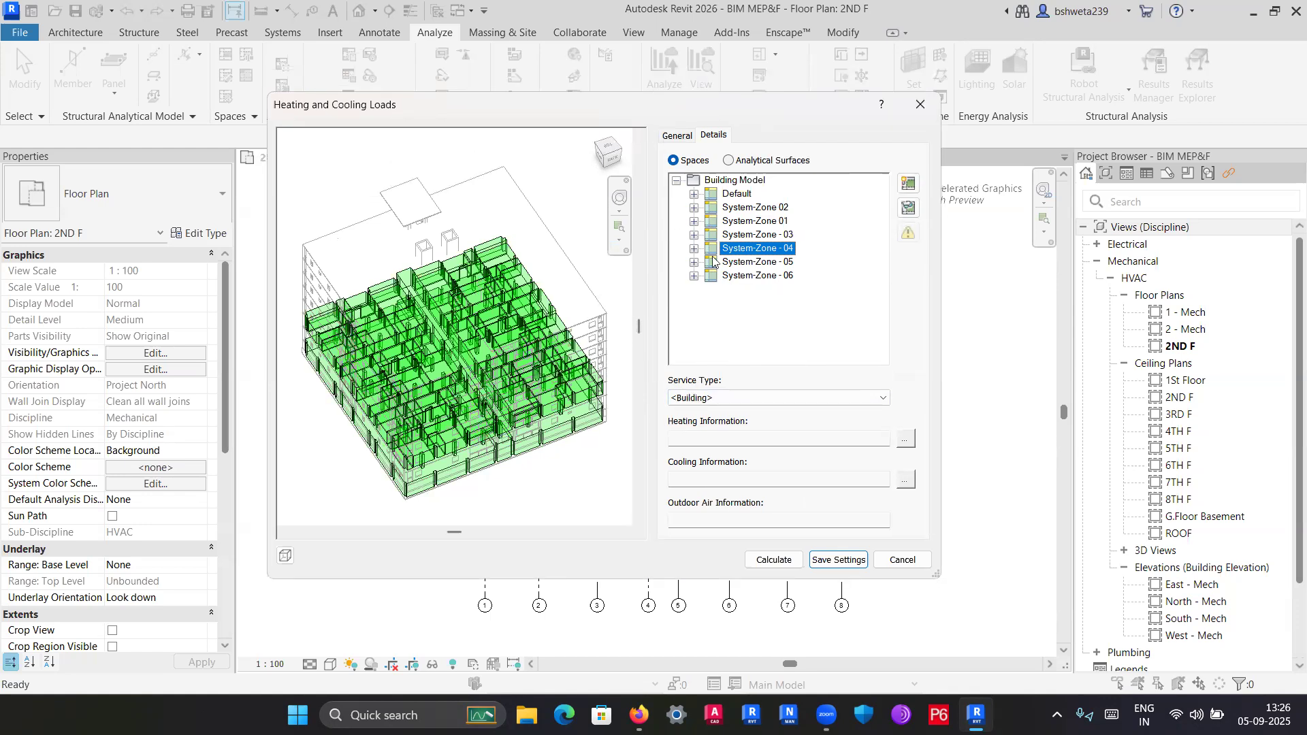
{"action": "left_click", "coordinate": [747, 207]}
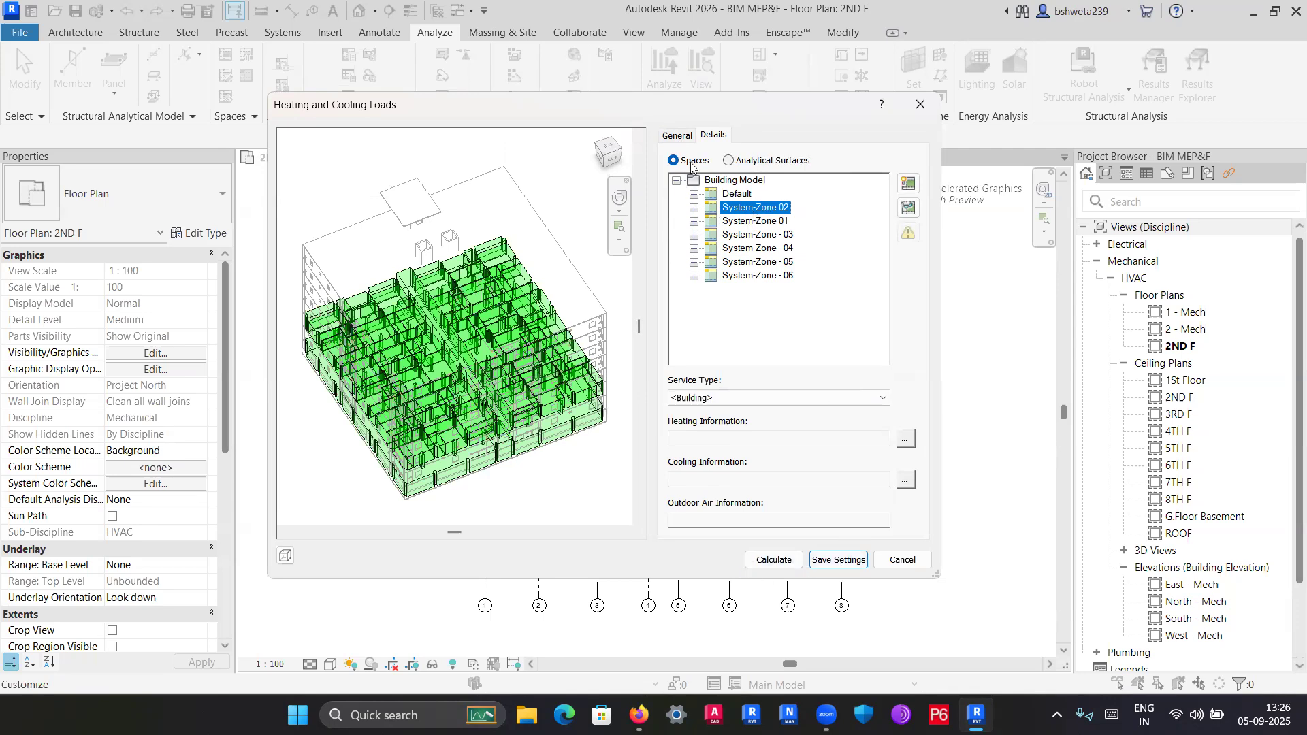
Check the general building parameters and calculate the heating and cooling loads.
{"action": "left_click", "coordinate": [678, 137]}
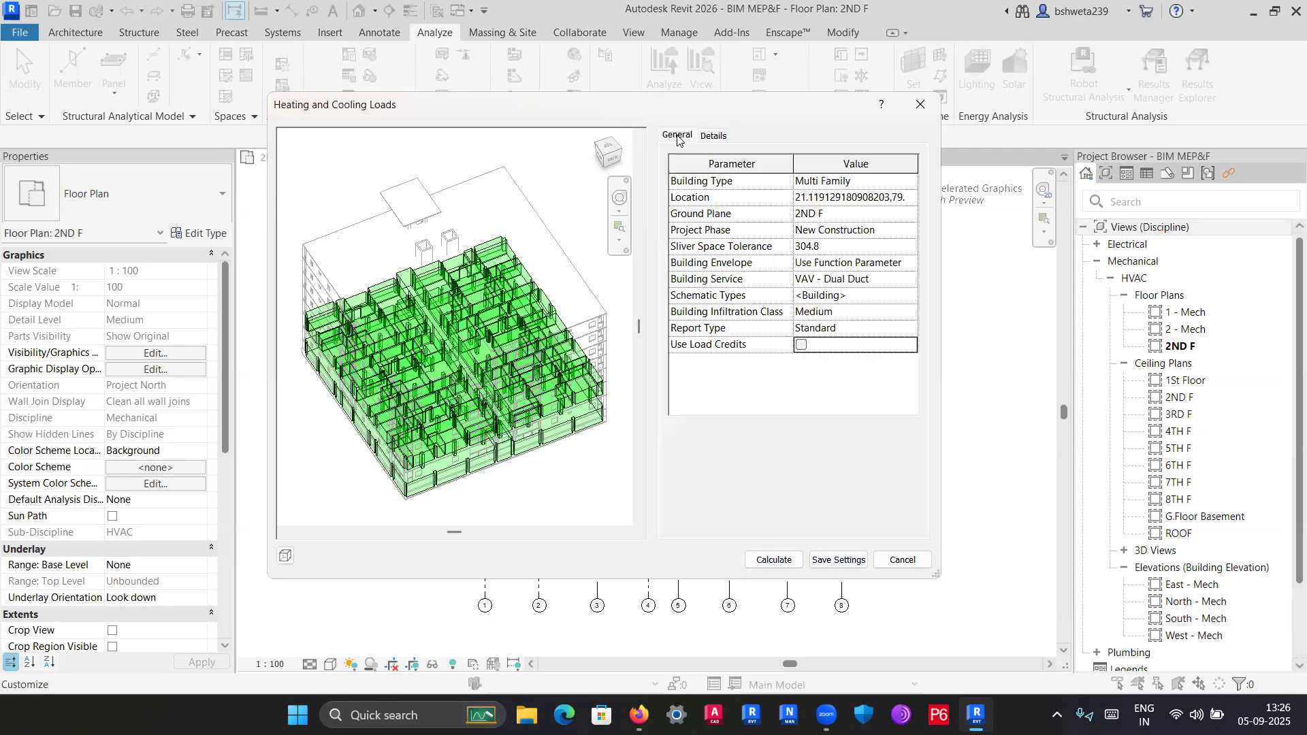
{"action": "left_click", "coordinate": [775, 560]}
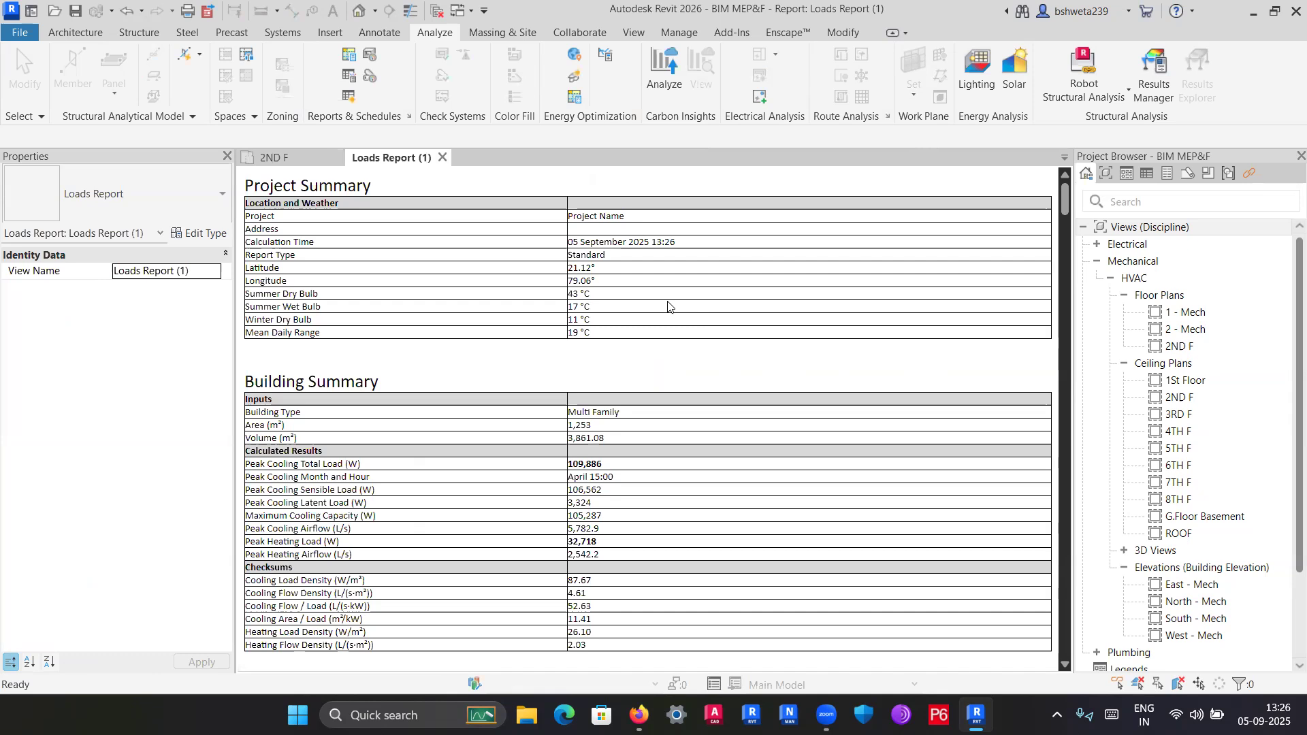
Examine the location and weather data in the loads report's Project Summary, including the calculation time and bulb temperatures.
{"action": "left_click", "coordinate": [882, 234]}
{"action": "left_click_drag", "start_coordinate": [569, 242], "coordinate": [752, 252]}
{"action": "left_click", "coordinate": [631, 267]}
{"action": "triple_click", "coordinate": [307, 305]}
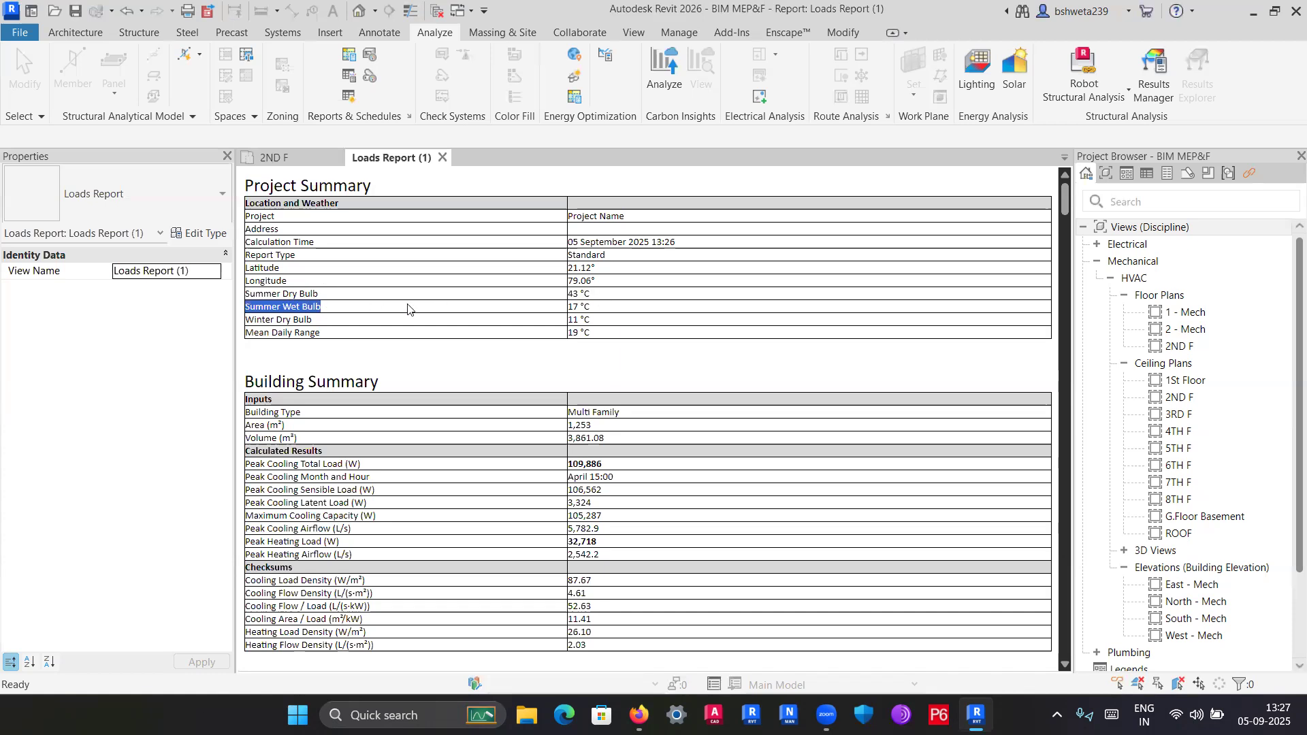
{"action": "left_click_drag", "start_coordinate": [614, 300], "coordinate": [452, 329]}
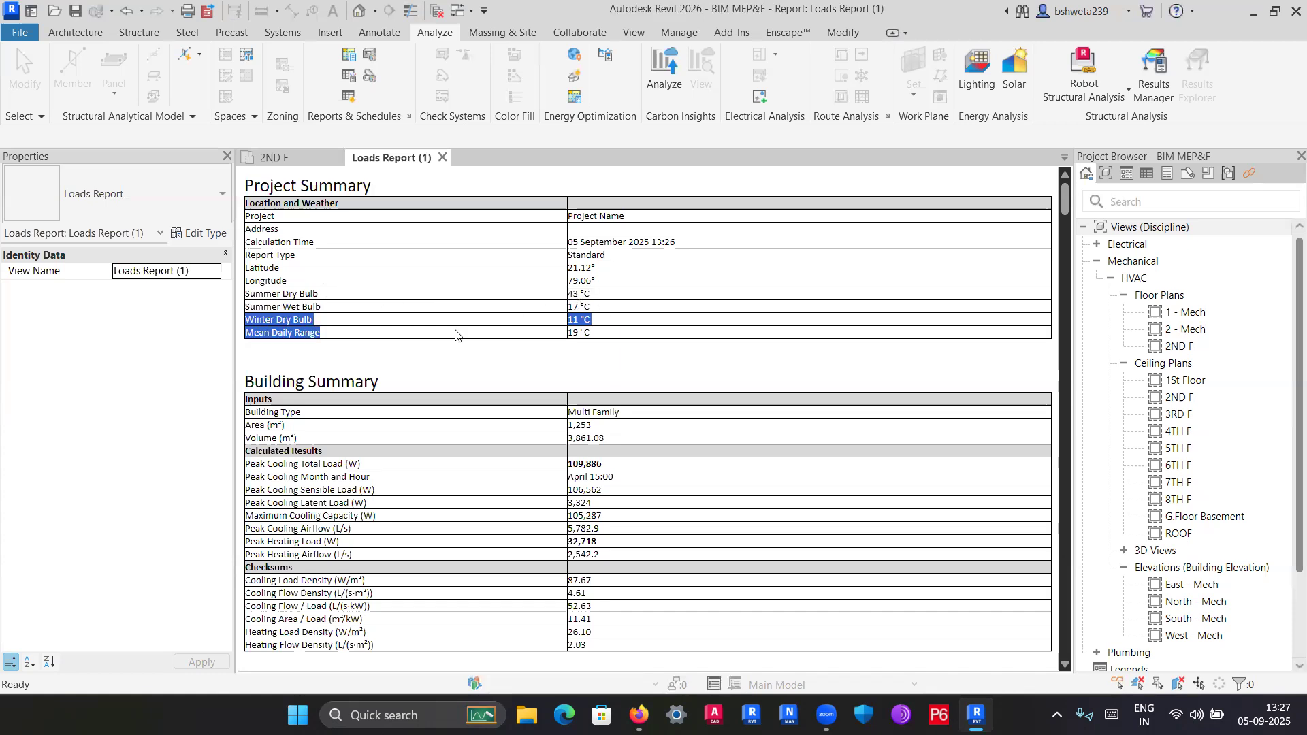
Examine the Building Summary for the building type, area, volume, peak cooling total load and peak cooling month and hour.
{"action": "scroll", "coordinate": [432, 337], "scroll_direction": "down", "scroll_amount": 3}
{"action": "scroll", "coordinate": [371, 323], "scroll_direction": "down", "scroll_amount": 3}
{"action": "scroll", "coordinate": [476, 340], "scroll_direction": "up", "scroll_amount": 5}
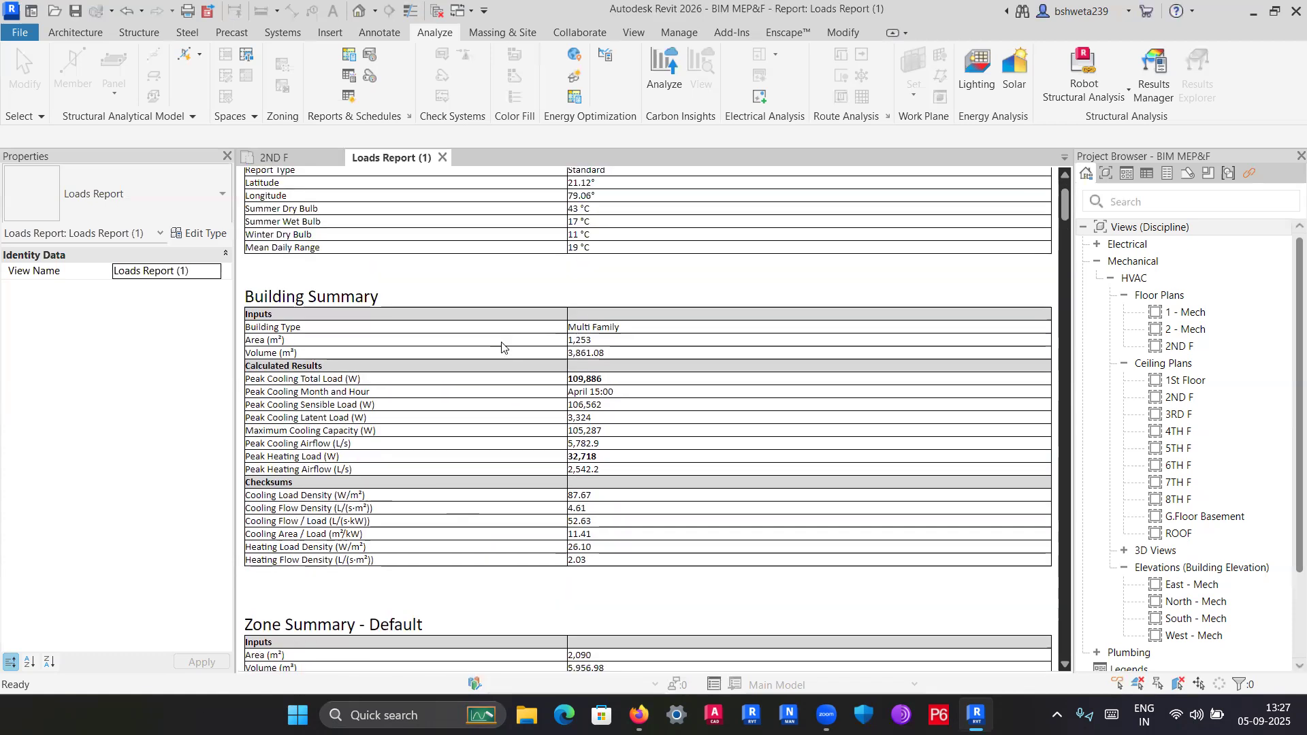
{"action": "left_click_drag", "start_coordinate": [583, 327], "coordinate": [644, 337]}
{"action": "left_click", "coordinate": [568, 372]}
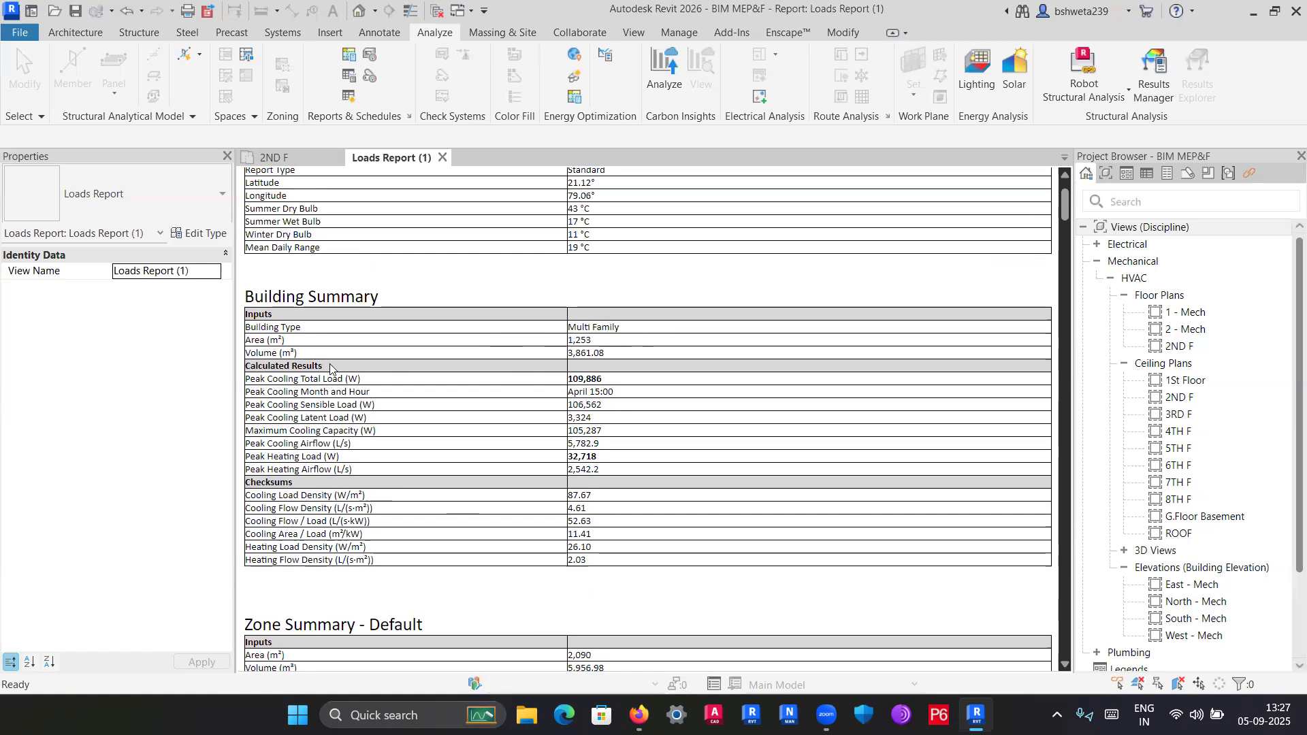
{"action": "double_click", "coordinate": [589, 354]}
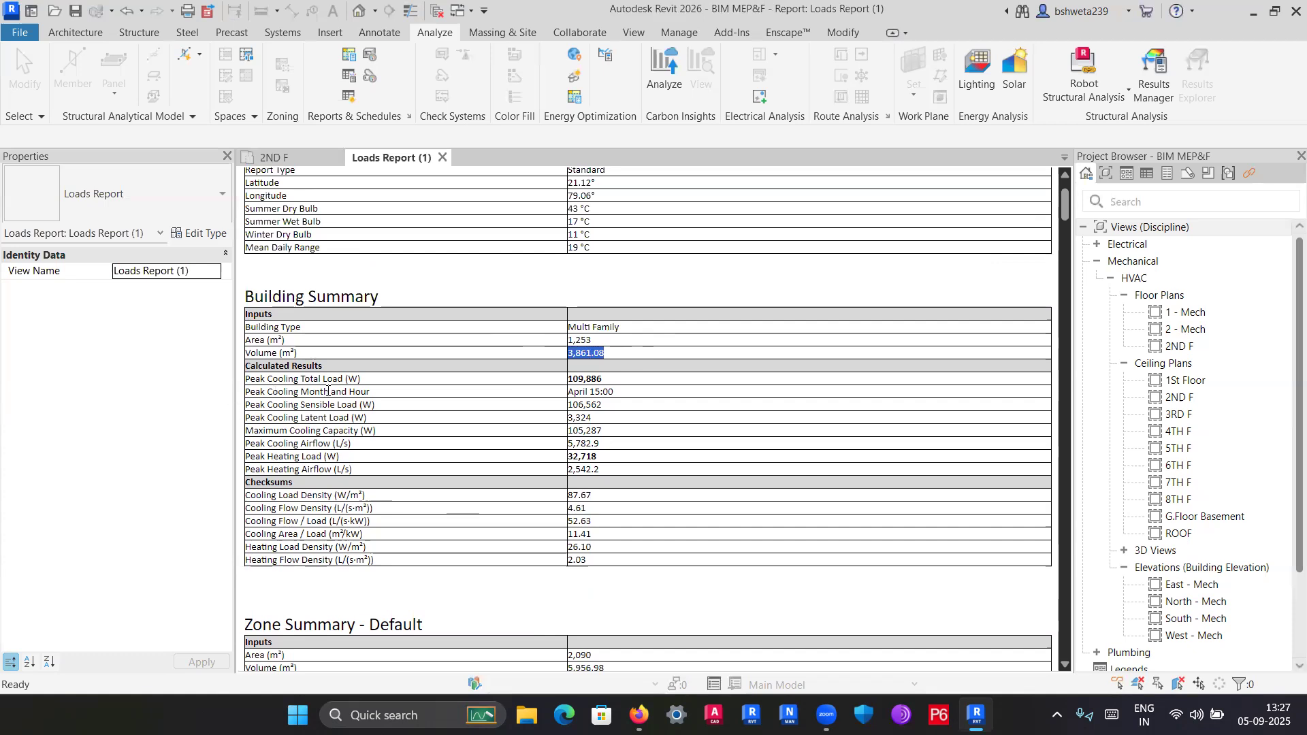
{"action": "double_click", "coordinate": [587, 379]}
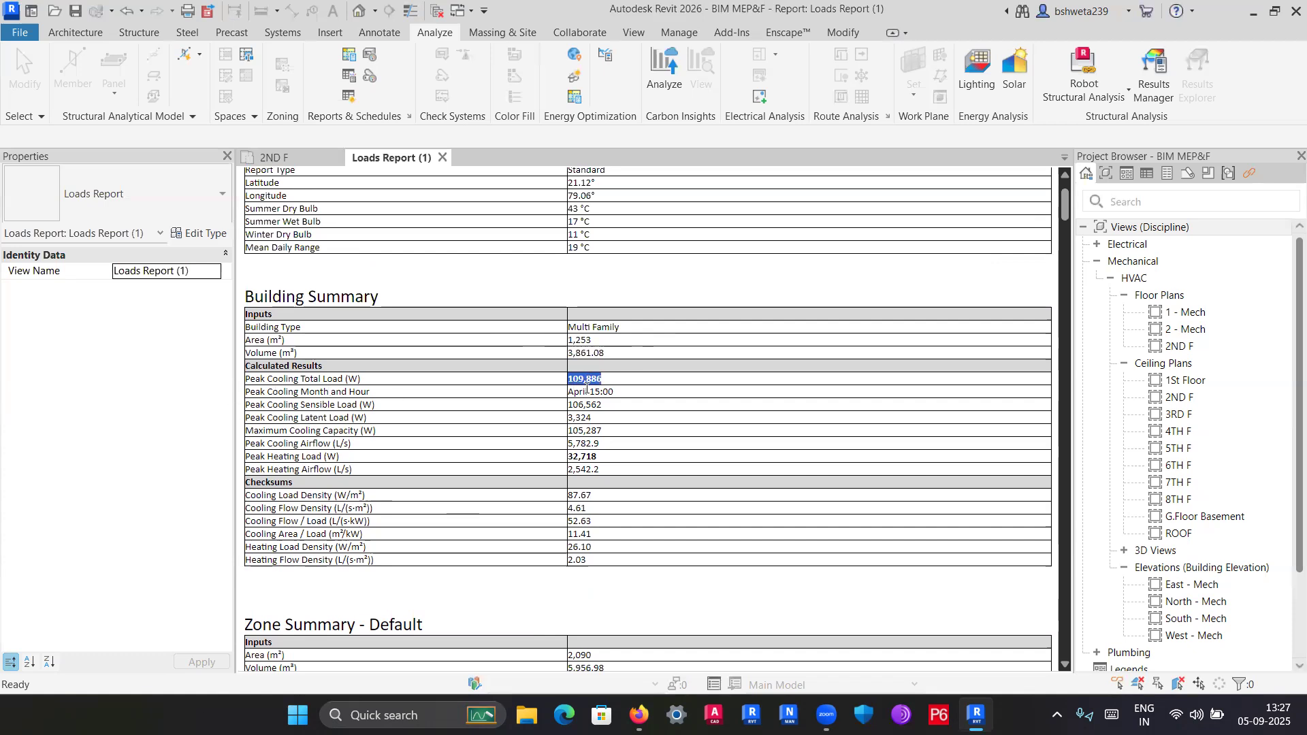
{"action": "triple_click", "coordinate": [564, 390]}
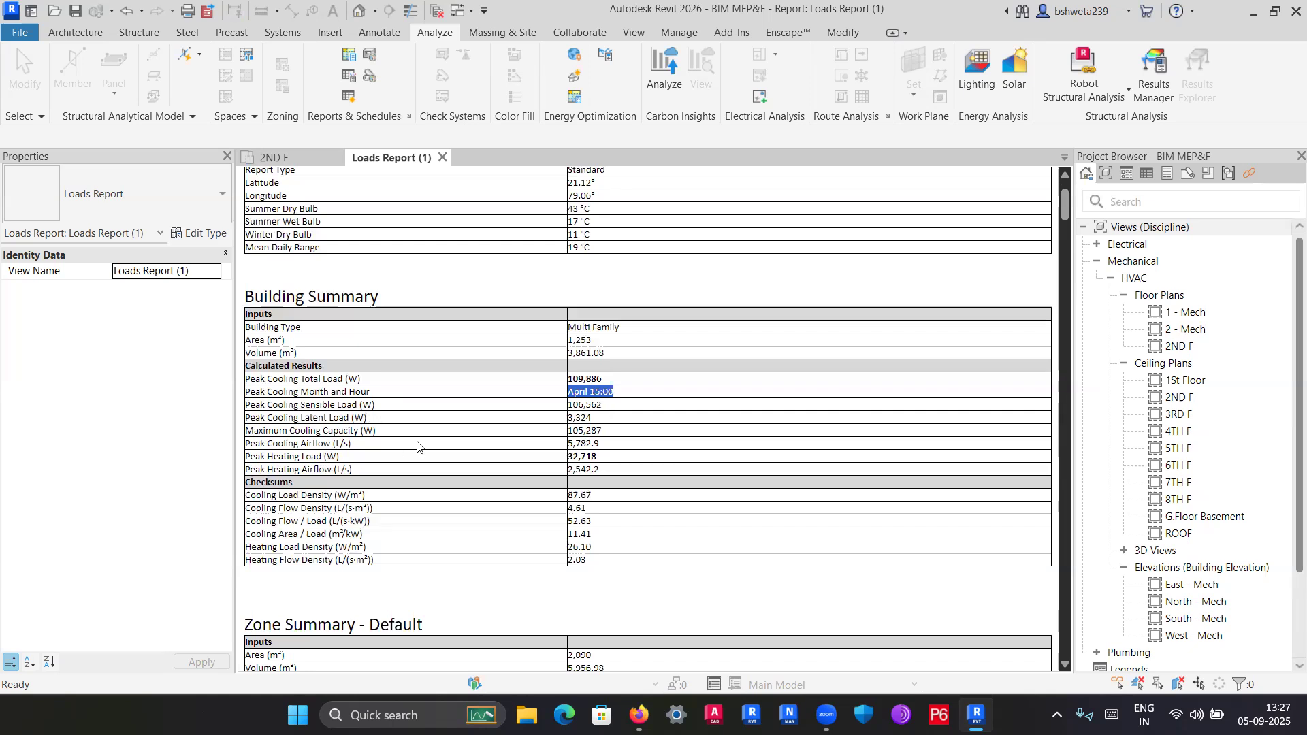
Examine the Zone Summary - Default for its inputs, psychrometrics, calculated results, checksums and load components.
{"action": "scroll", "coordinate": [417, 448], "scroll_direction": "down", "scroll_amount": 5}
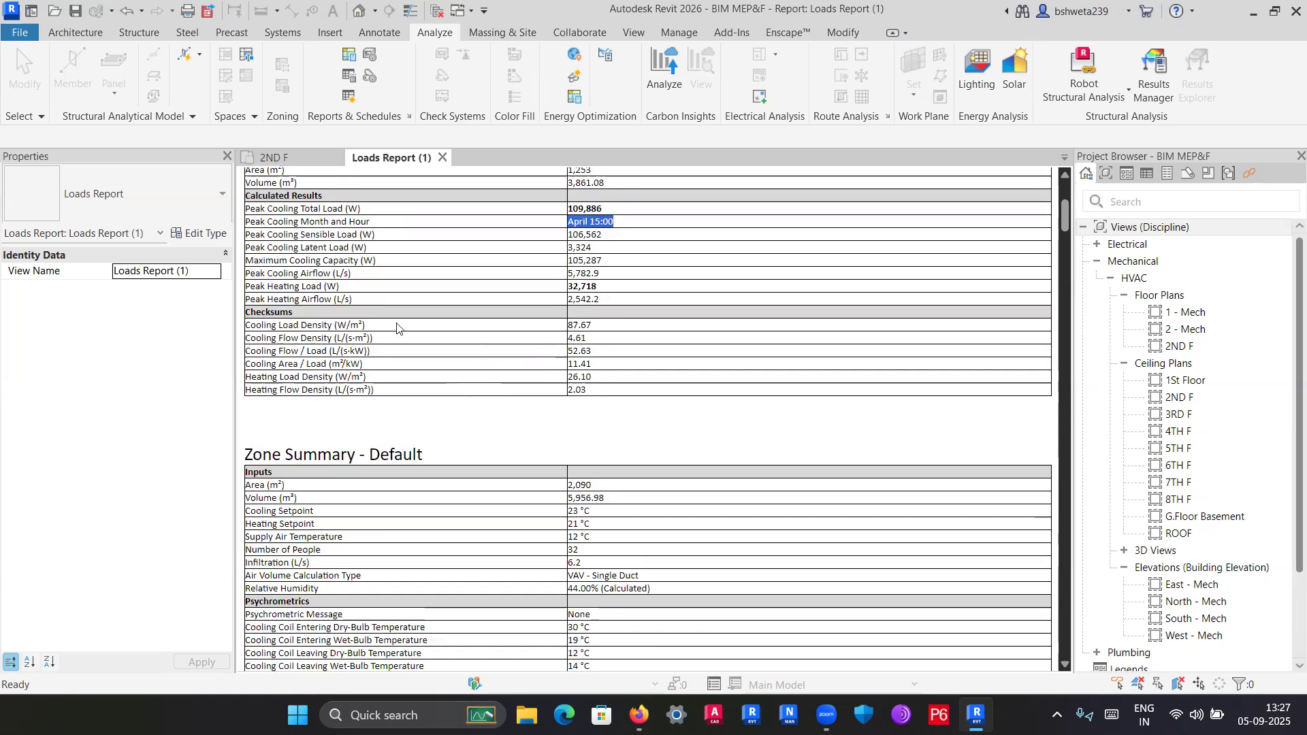
{"action": "scroll", "coordinate": [396, 327], "scroll_direction": "down", "scroll_amount": 5}
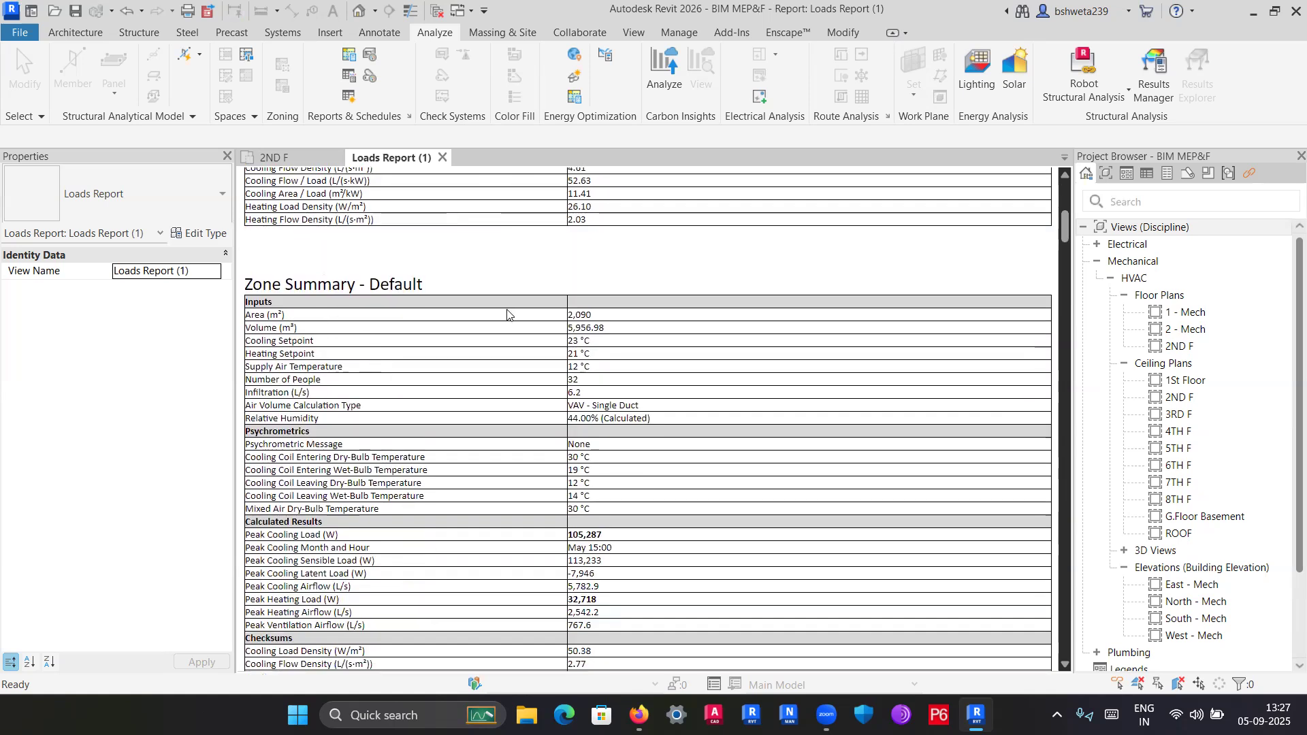
{"action": "scroll", "coordinate": [507, 315], "scroll_direction": "down", "scroll_amount": 3}
{"action": "scroll", "coordinate": [458, 345], "scroll_direction": "down", "scroll_amount": 10}
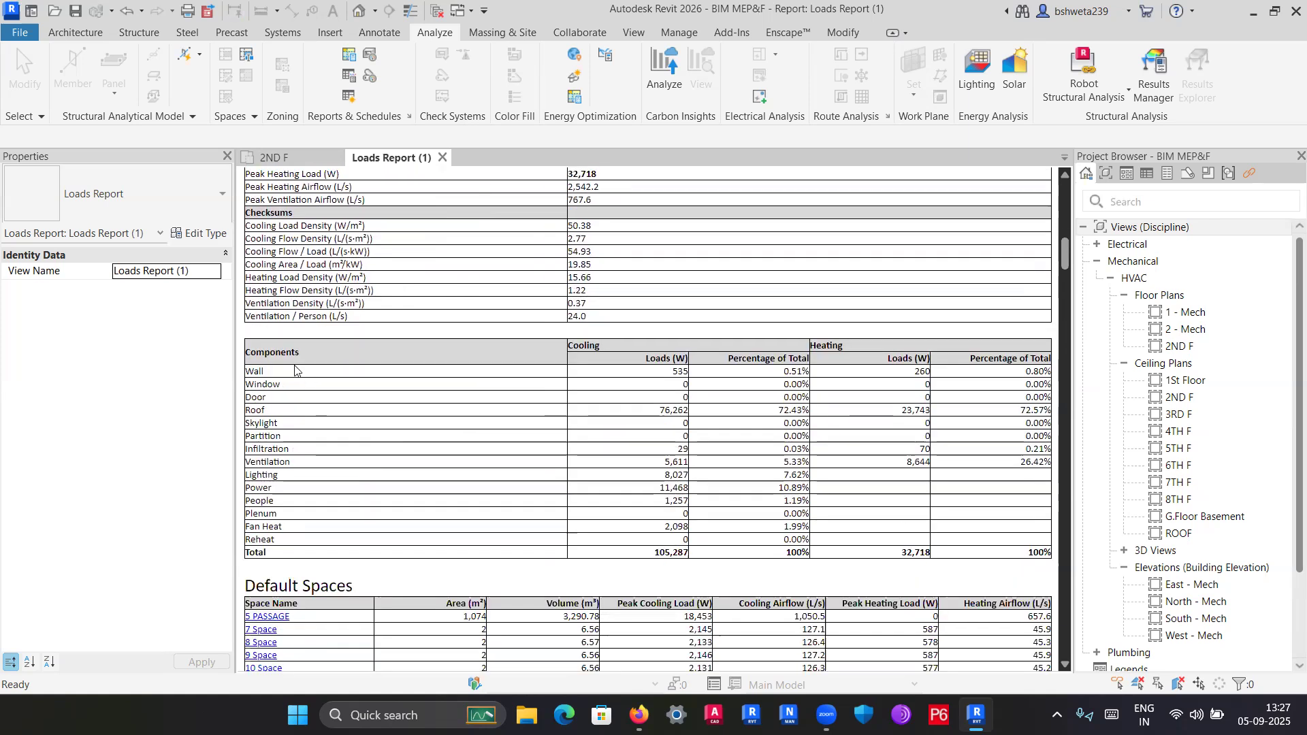
Examine the Default Spaces table and the inputs, calculated results and load components of the 5 PASSAGE space summary.
{"action": "scroll", "coordinate": [307, 392], "scroll_direction": "down", "scroll_amount": 8}
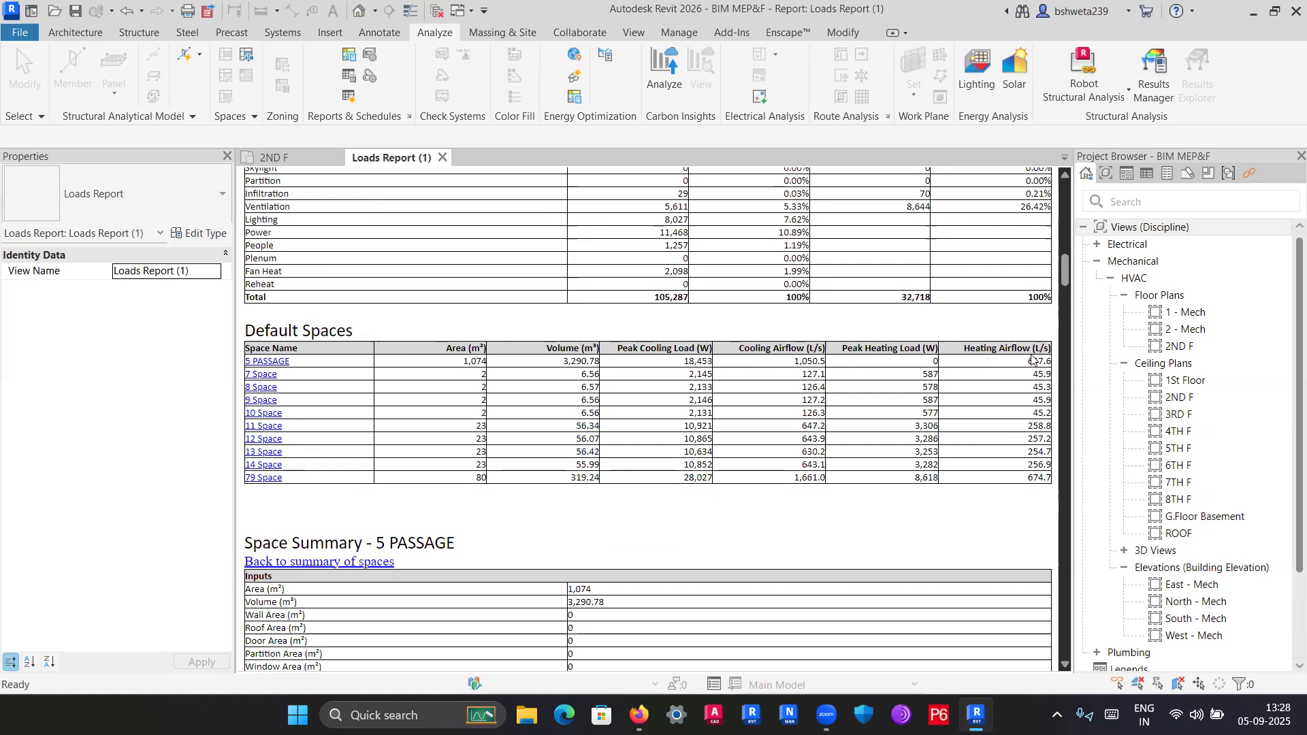
{"action": "scroll", "coordinate": [333, 426], "scroll_direction": "down", "scroll_amount": 5}
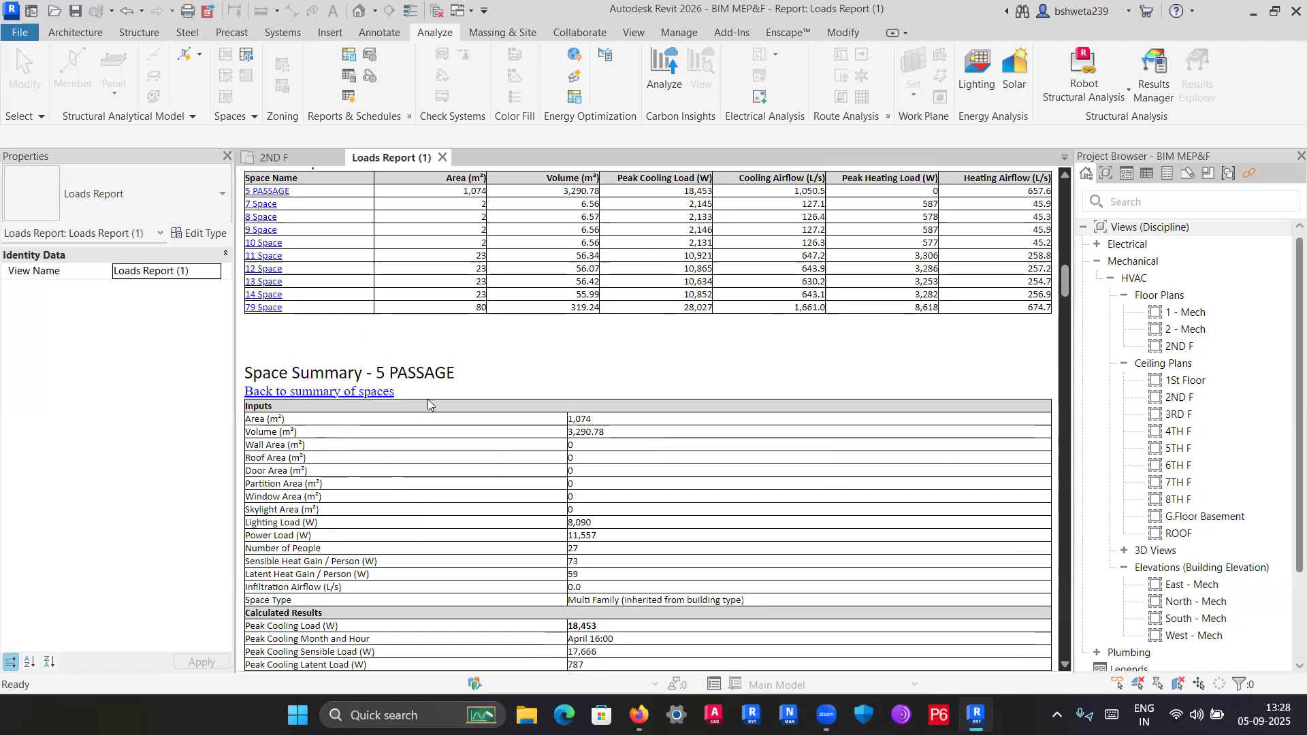
{"action": "scroll", "coordinate": [428, 405], "scroll_direction": "down", "scroll_amount": 2}
{"action": "scroll", "coordinate": [464, 286], "scroll_direction": "down", "scroll_amount": 3}
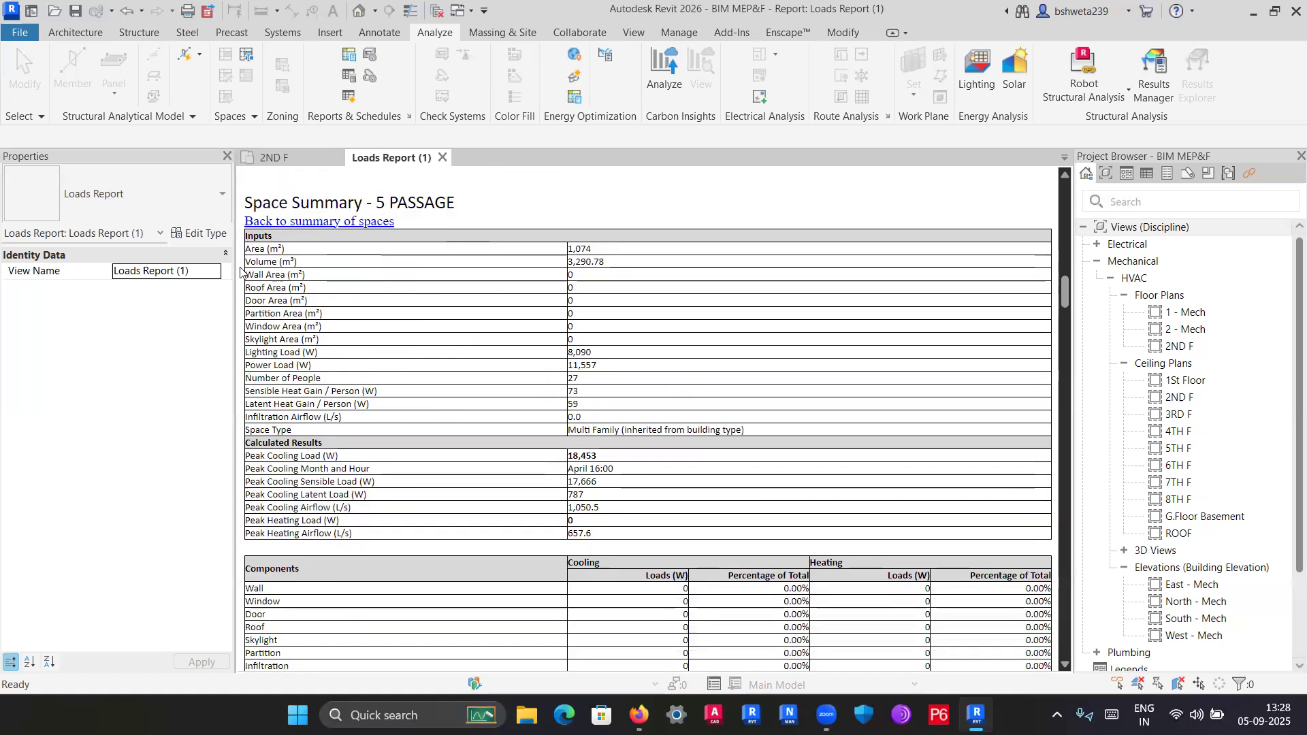
{"action": "scroll", "coordinate": [327, 291], "scroll_direction": "down", "scroll_amount": 5}
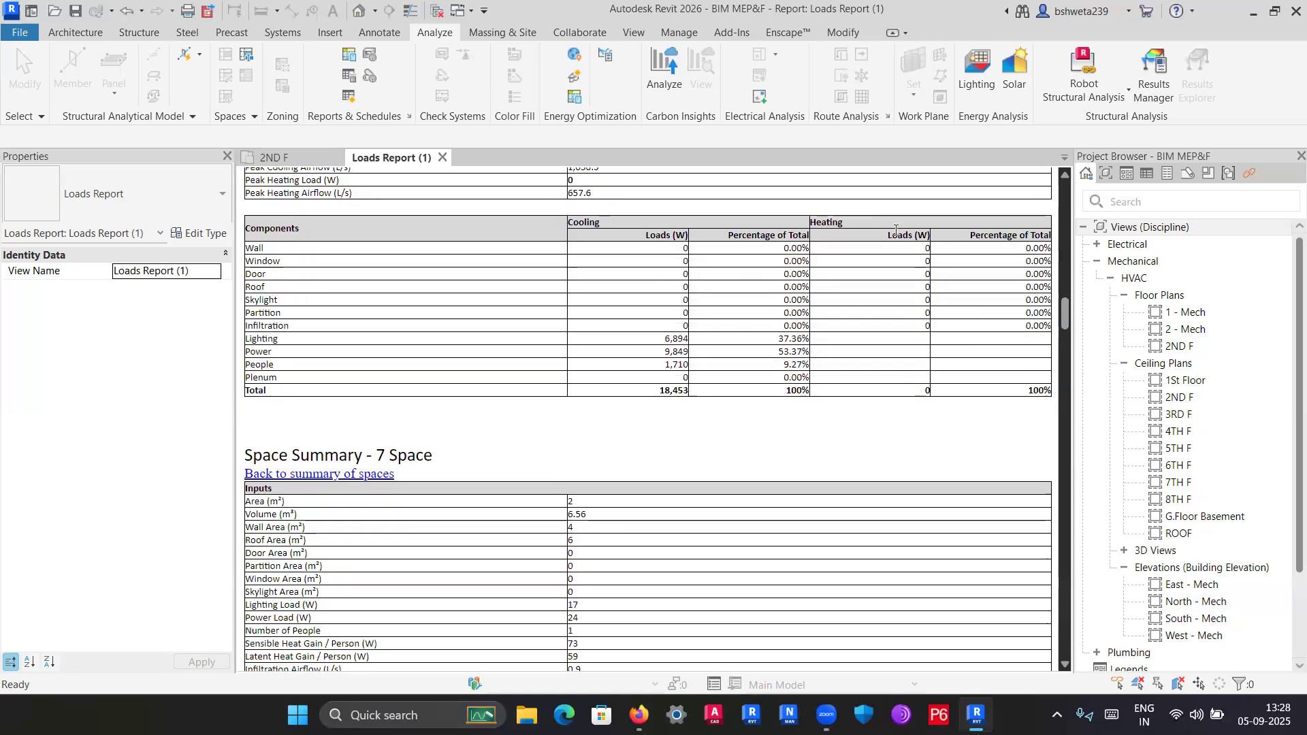
Examine the space summaries for 7 Space through 10 Space, including their inputs, calculated results and load components.
{"action": "scroll", "coordinate": [680, 286], "scroll_direction": "down", "scroll_amount": 2}
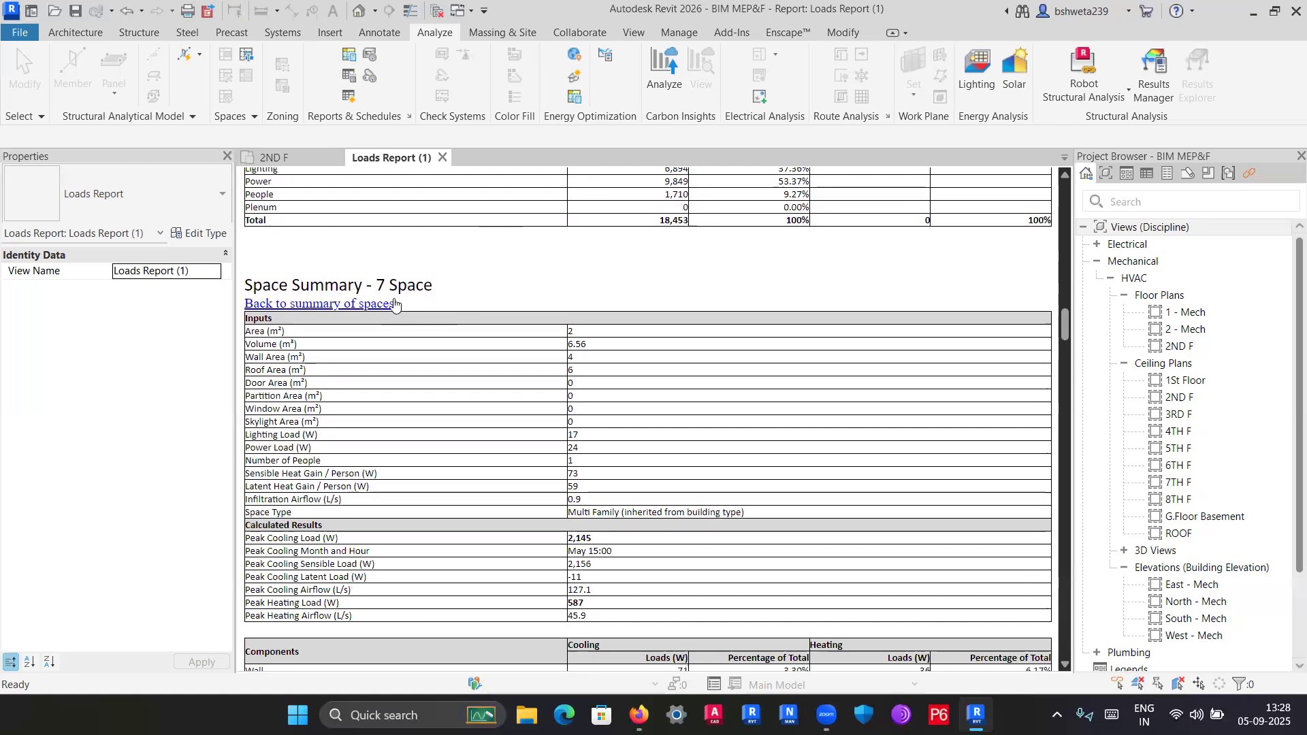
{"action": "scroll", "coordinate": [420, 373], "scroll_direction": "down", "scroll_amount": 2}
{"action": "scroll", "coordinate": [420, 373], "scroll_direction": "down", "scroll_amount": 5}
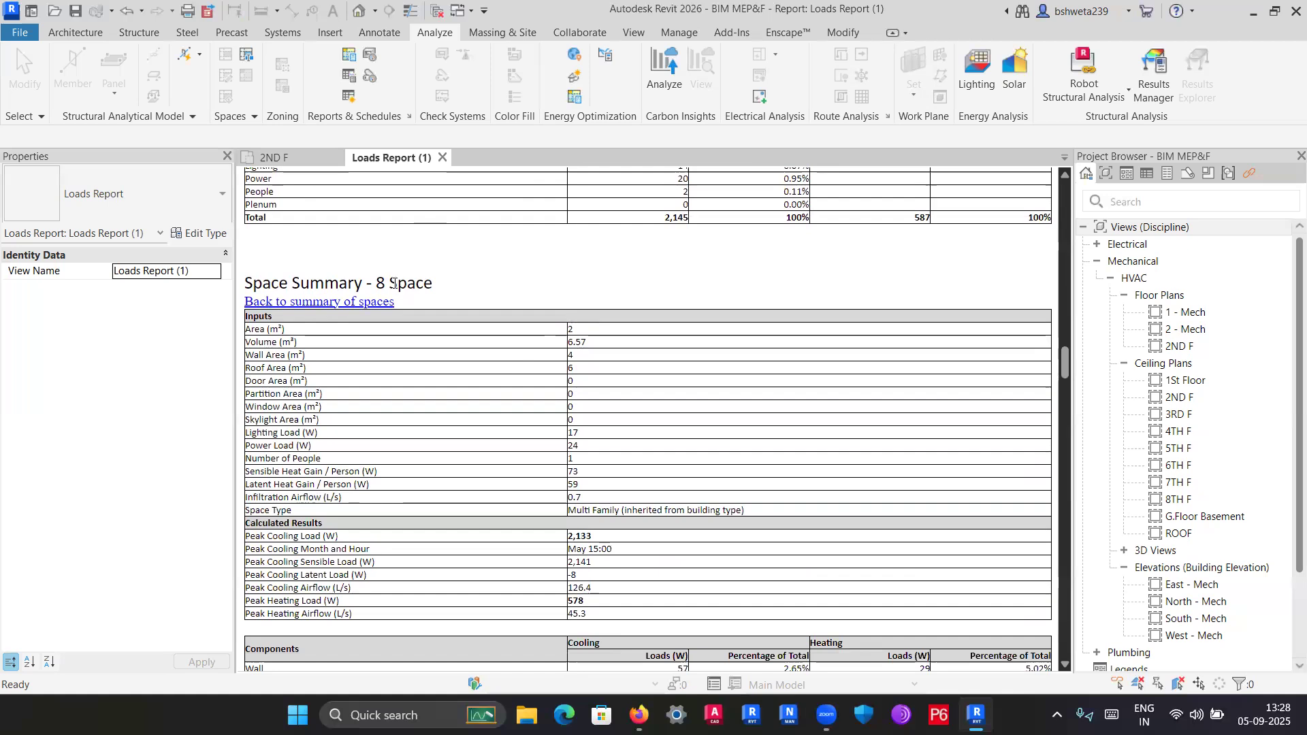
{"action": "left_click_drag", "start_coordinate": [382, 280], "coordinate": [433, 283]}
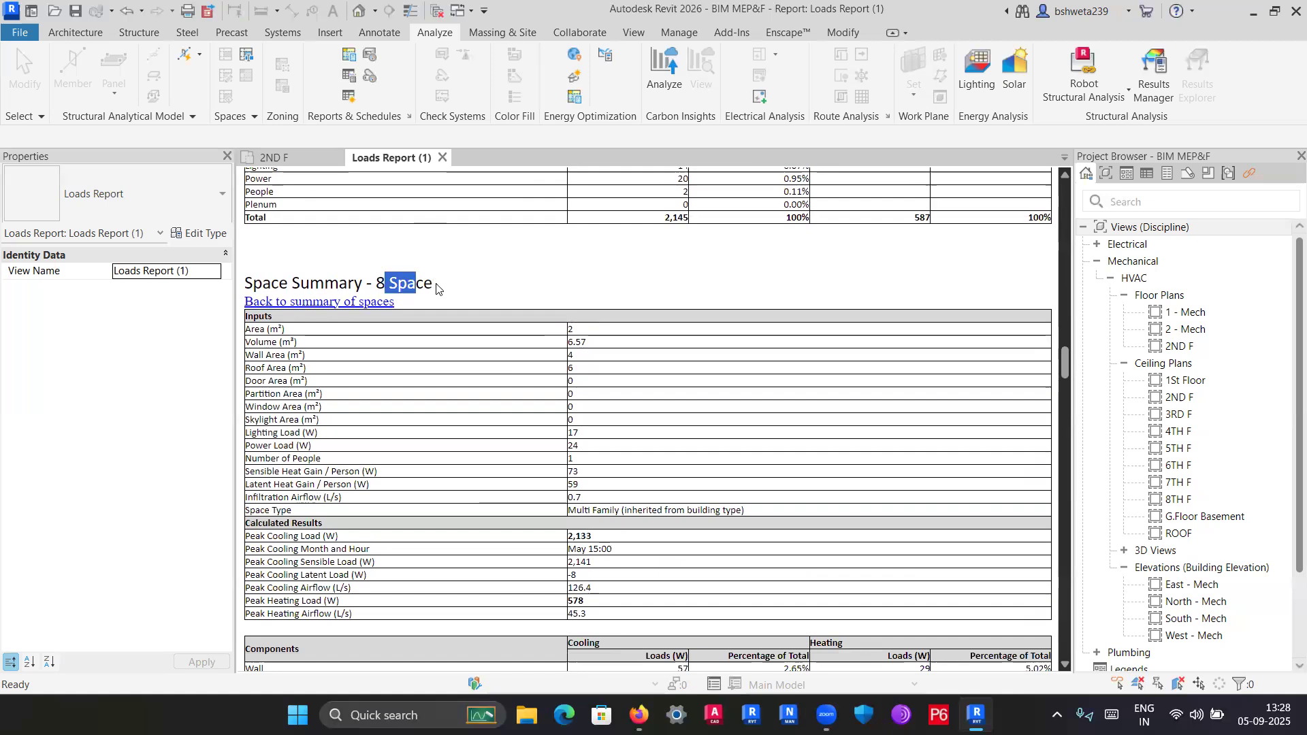
{"action": "scroll", "coordinate": [417, 288], "scroll_direction": "down", "scroll_amount": 11}
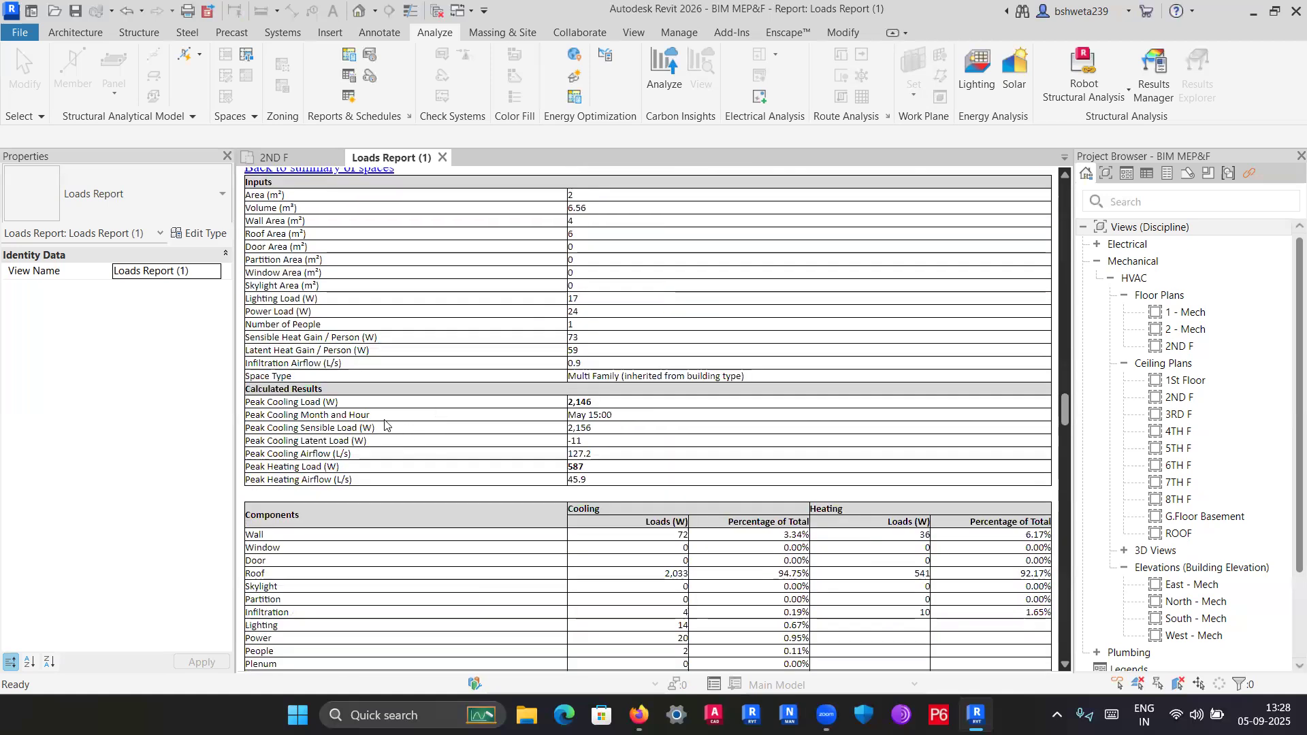
{"action": "scroll", "coordinate": [381, 438], "scroll_direction": "down", "scroll_amount": 3}
{"action": "scroll", "coordinate": [371, 450], "scroll_direction": "up", "scroll_amount": 2}
{"action": "double_click", "coordinate": [442, 454]}
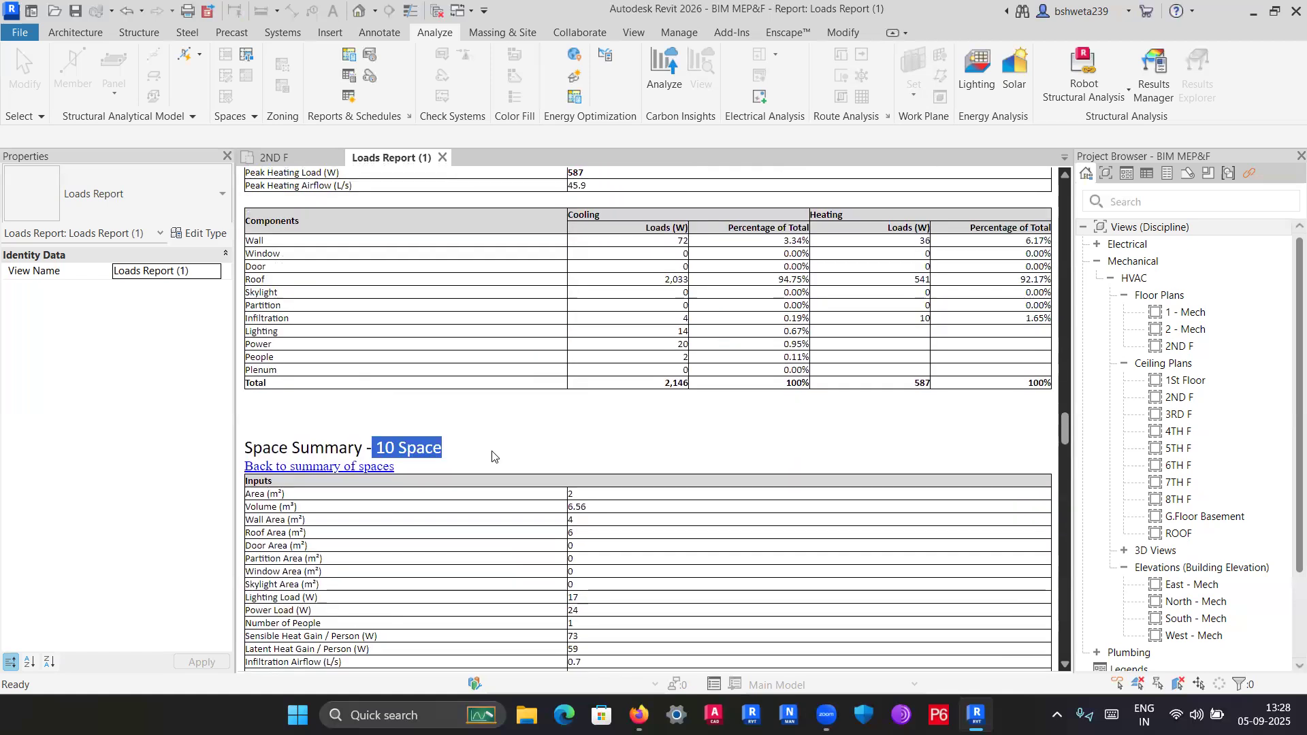
Examine the remaining space summaries from 11 Space through 14 Space and on to 79 Space.
{"action": "scroll", "coordinate": [490, 452], "scroll_direction": "down", "scroll_amount": 5}
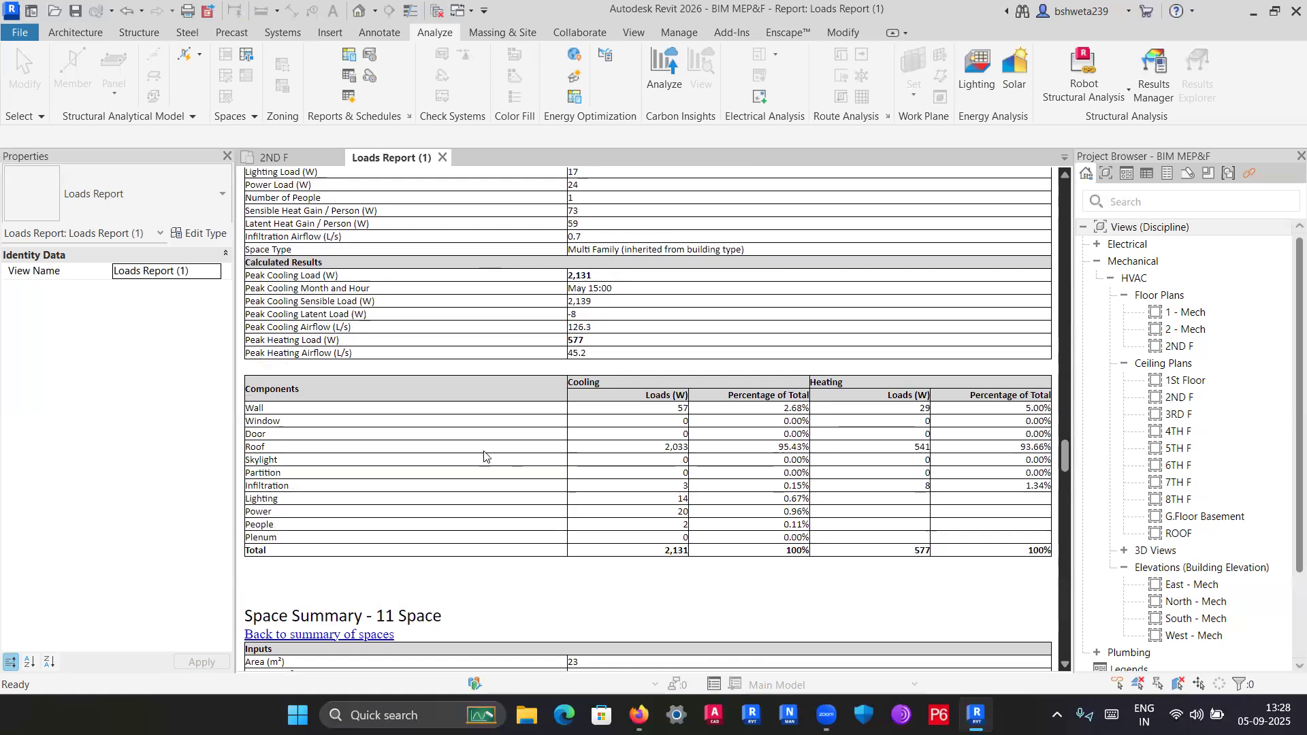
{"action": "scroll", "coordinate": [324, 457], "scroll_direction": "down", "scroll_amount": 3}
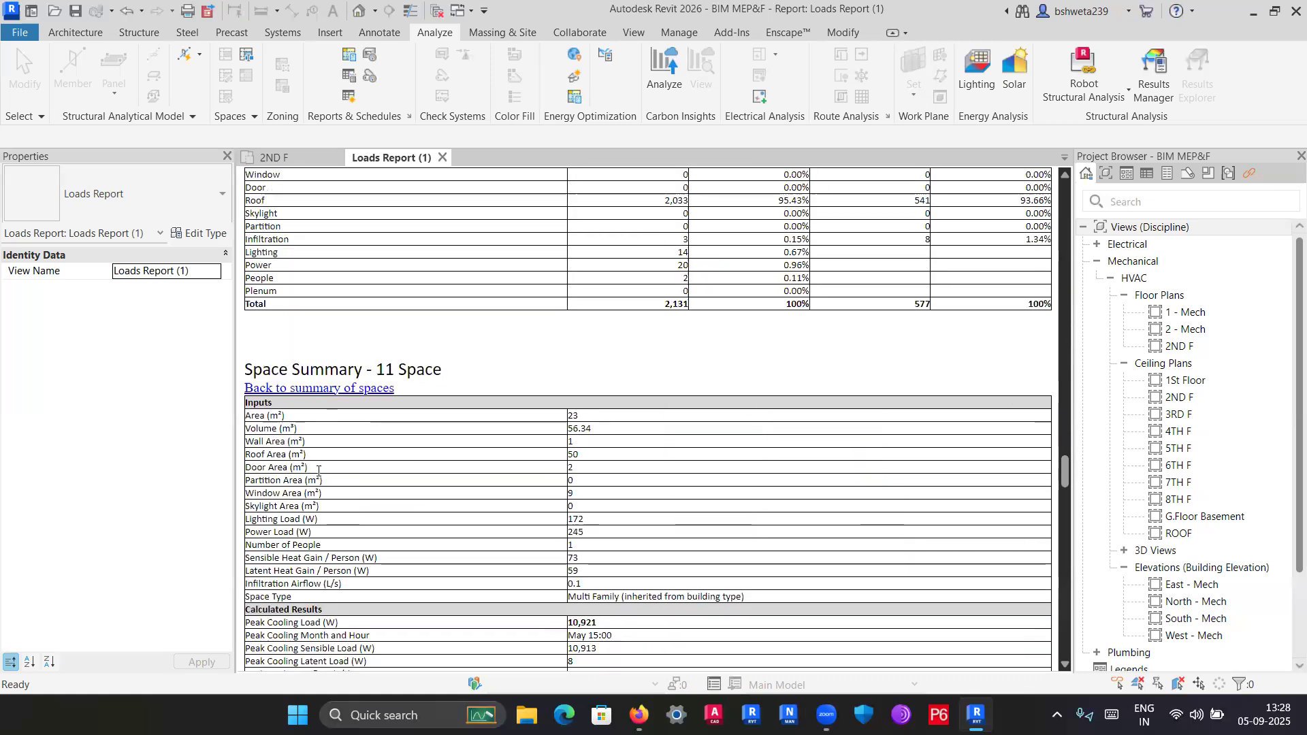
{"action": "scroll", "coordinate": [394, 392], "scroll_direction": "down", "scroll_amount": 11}
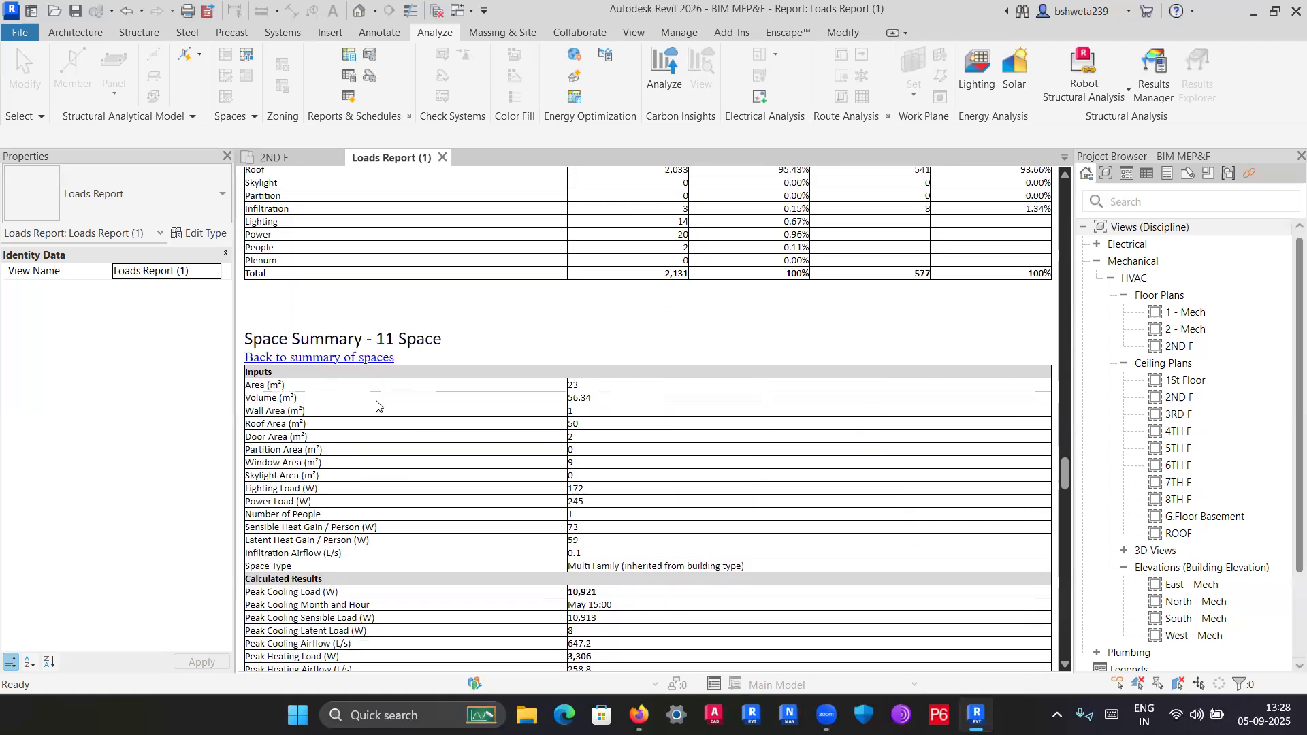
{"action": "scroll", "coordinate": [412, 366], "scroll_direction": "down", "scroll_amount": 11}
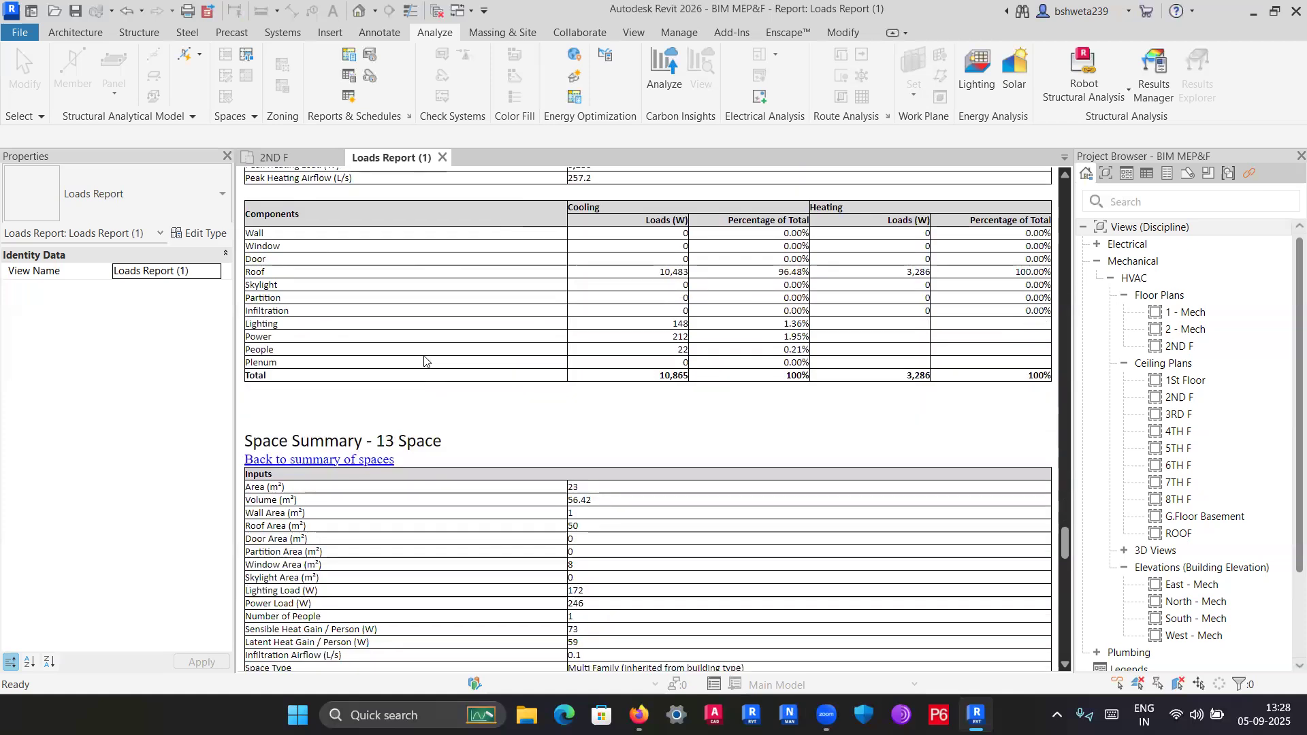
{"action": "scroll", "coordinate": [408, 381], "scroll_direction": "down", "scroll_amount": 2}
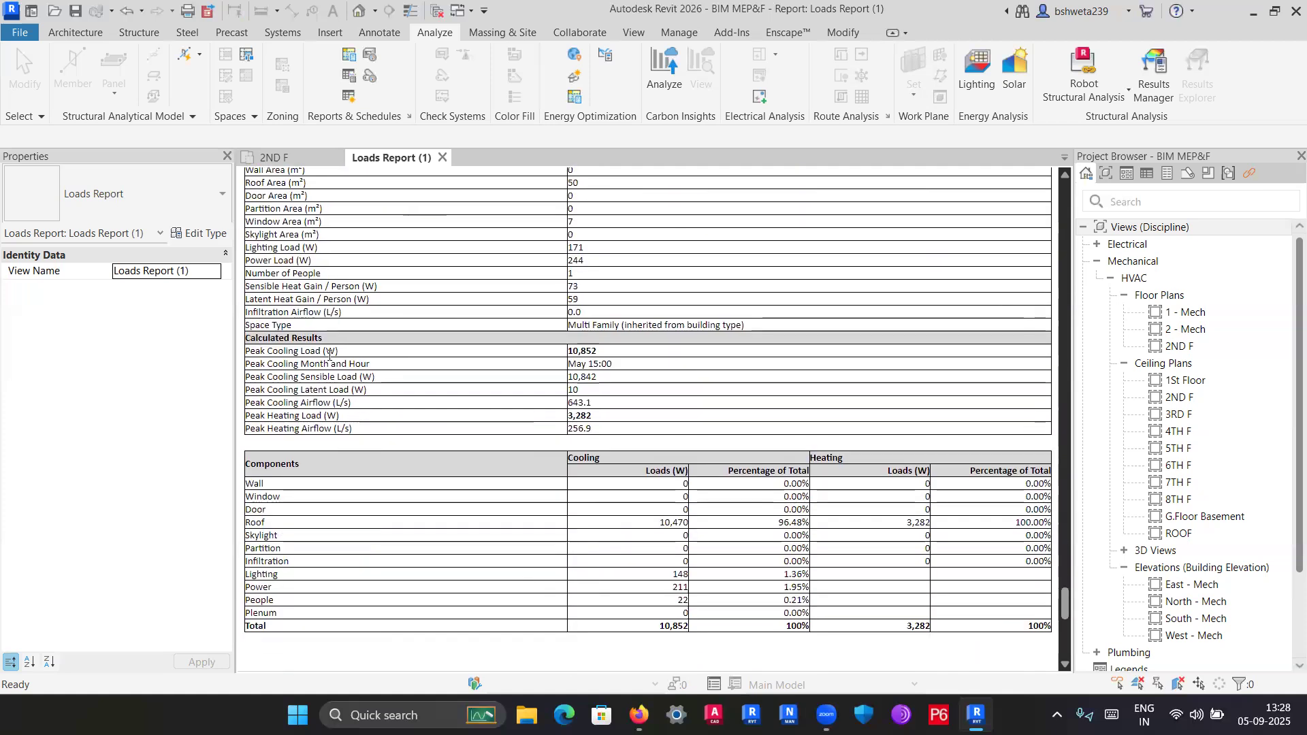
{"action": "scroll", "coordinate": [408, 378], "scroll_direction": "up", "scroll_amount": 4}
{"action": "scroll", "coordinate": [270, 371], "scroll_direction": "down", "scroll_amount": 3}
{"action": "scroll", "coordinate": [271, 371], "scroll_direction": "down", "scroll_amount": 5}
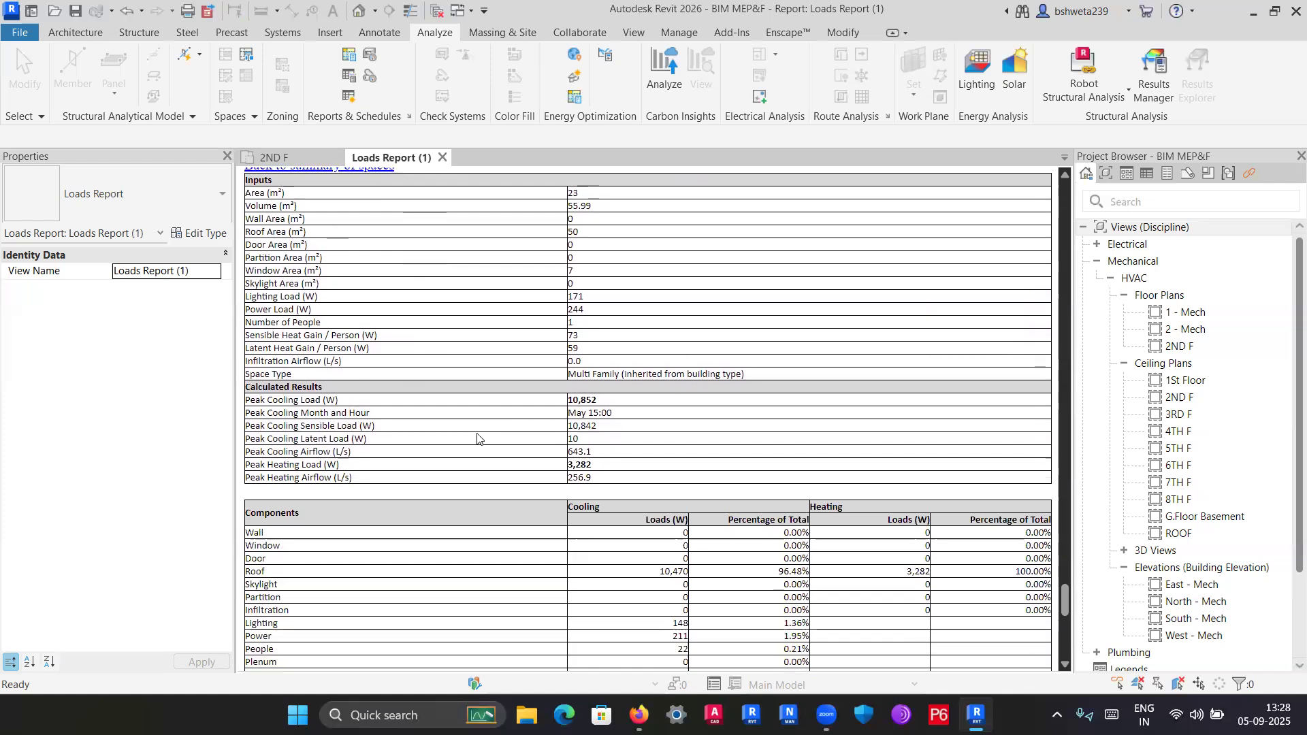
{"action": "scroll", "coordinate": [292, 392], "scroll_direction": "down", "scroll_amount": 3}
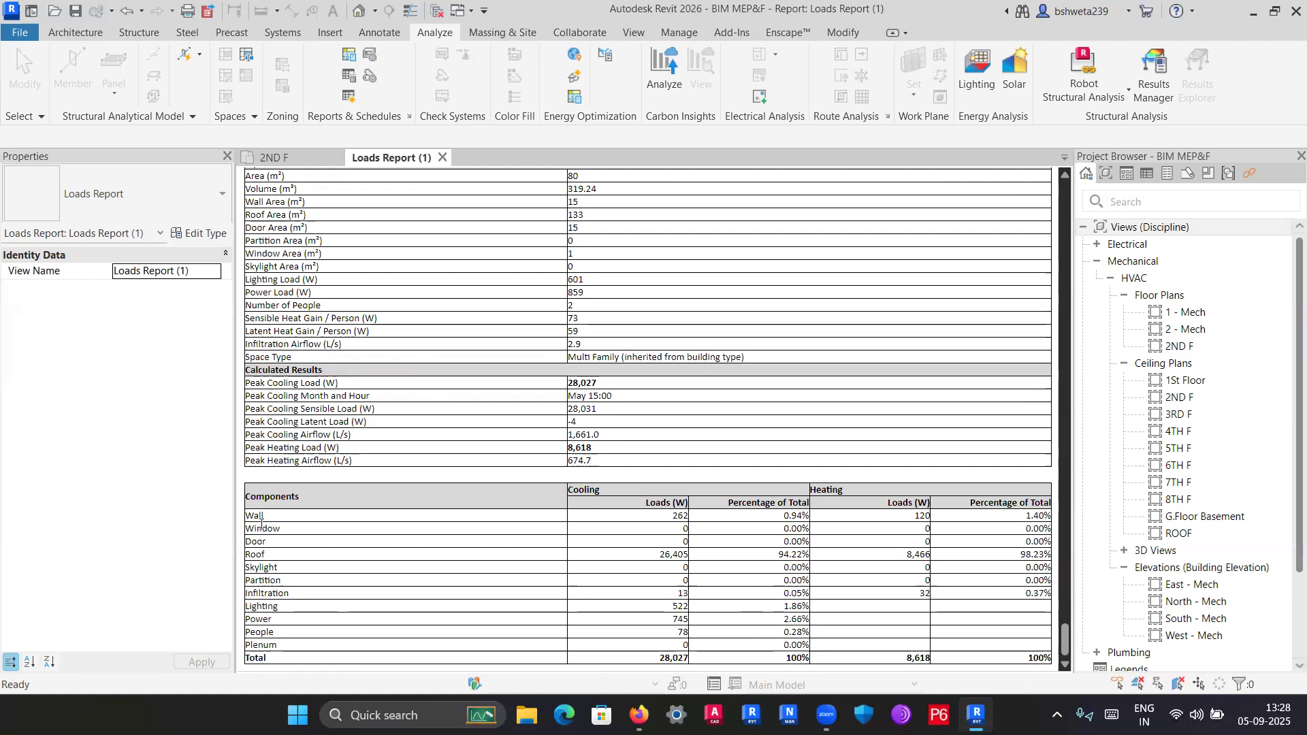
Examine the 79 Space components table for each component's cooling and heating loads, percentages of total and overall totals.
{"action": "double_click", "coordinate": [266, 579]}
{"action": "double_click", "coordinate": [267, 593]}
{"action": "left_click", "coordinate": [264, 611]}
{"action": "left_click_drag", "start_coordinate": [264, 618], "coordinate": [266, 624]}
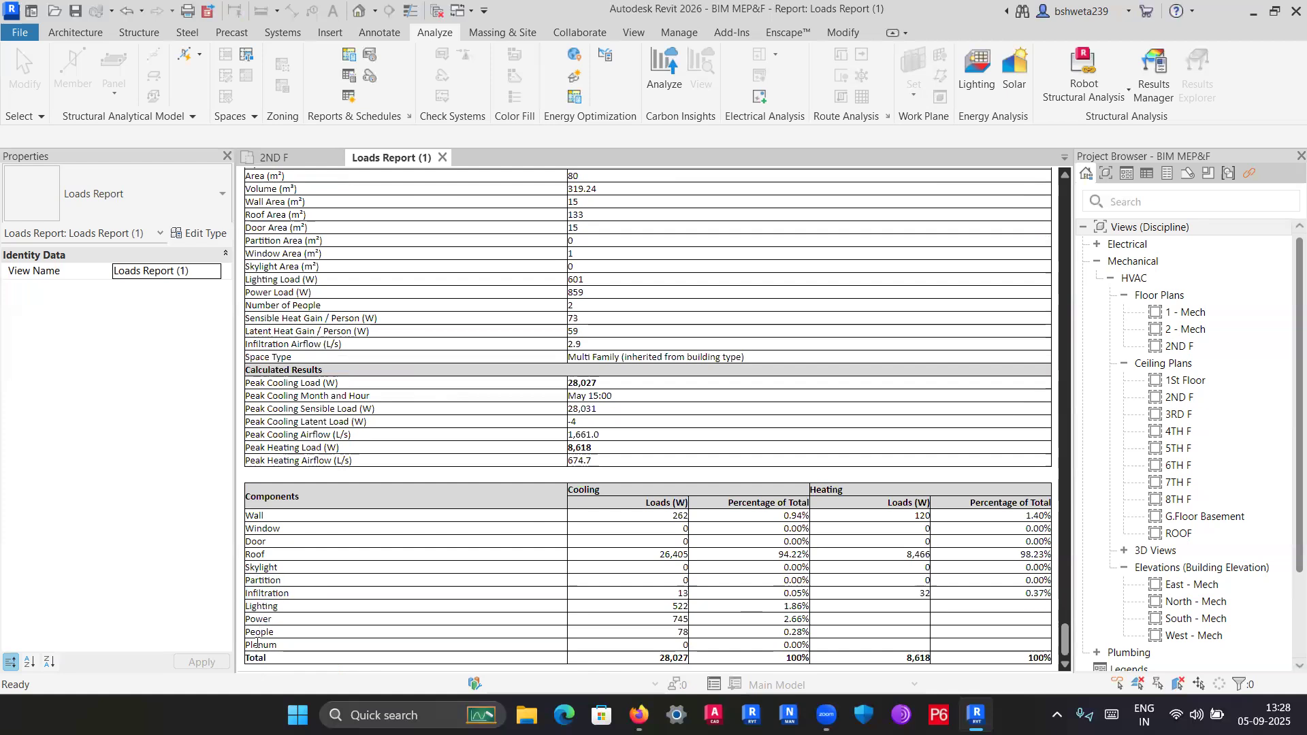
{"action": "double_click", "coordinate": [249, 645]}
{"action": "left_click", "coordinate": [666, 507]}
{"action": "double_click", "coordinate": [661, 658]}
{"action": "double_click", "coordinate": [759, 504]}
{"action": "double_click", "coordinate": [832, 488]}
{"action": "double_click", "coordinate": [920, 658]}
Recheck the space summaries from 79 Space back up to 7 Space in the loads report.
{"action": "scroll", "coordinate": [920, 590], "scroll_direction": "up", "scroll_amount": 3}
{"action": "scroll", "coordinate": [884, 596], "scroll_direction": "down", "scroll_amount": 3}
{"action": "scroll", "coordinate": [831, 599], "scroll_direction": "up", "scroll_amount": 3}
{"action": "scroll", "coordinate": [829, 598], "scroll_direction": "down", "scroll_amount": 3}
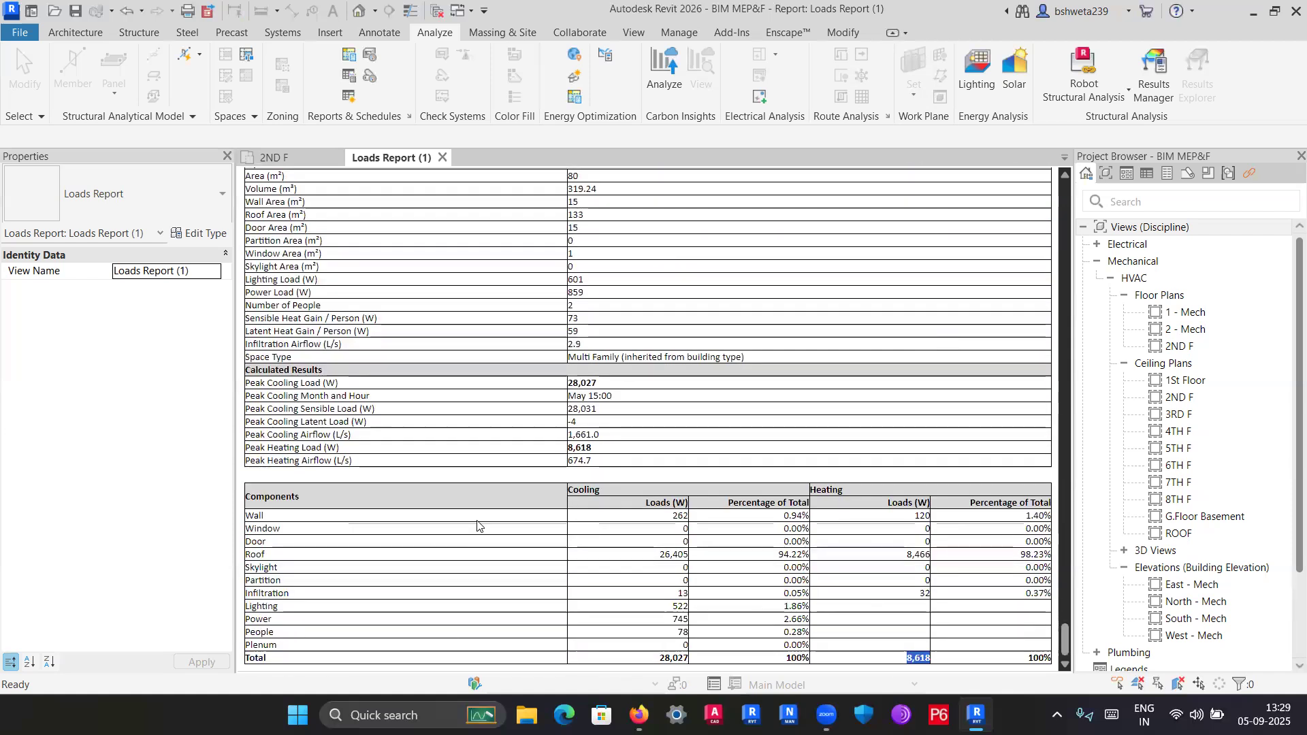
{"action": "scroll", "coordinate": [477, 524], "scroll_direction": "down", "scroll_amount": 5}
{"action": "scroll", "coordinate": [477, 524], "scroll_direction": "up", "scroll_amount": 3}
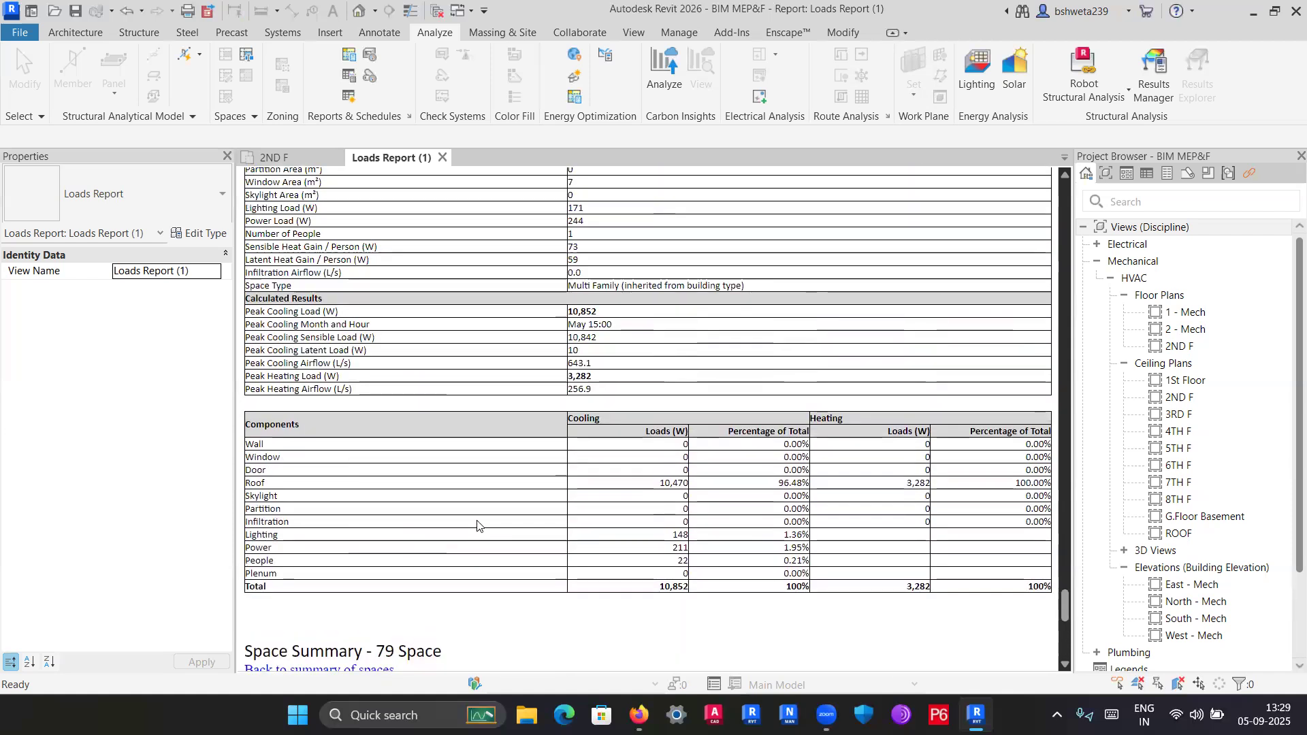
{"action": "scroll", "coordinate": [477, 524], "scroll_direction": "down", "scroll_amount": 15}
{"action": "scroll", "coordinate": [477, 524], "scroll_direction": "up", "scroll_amount": 20}
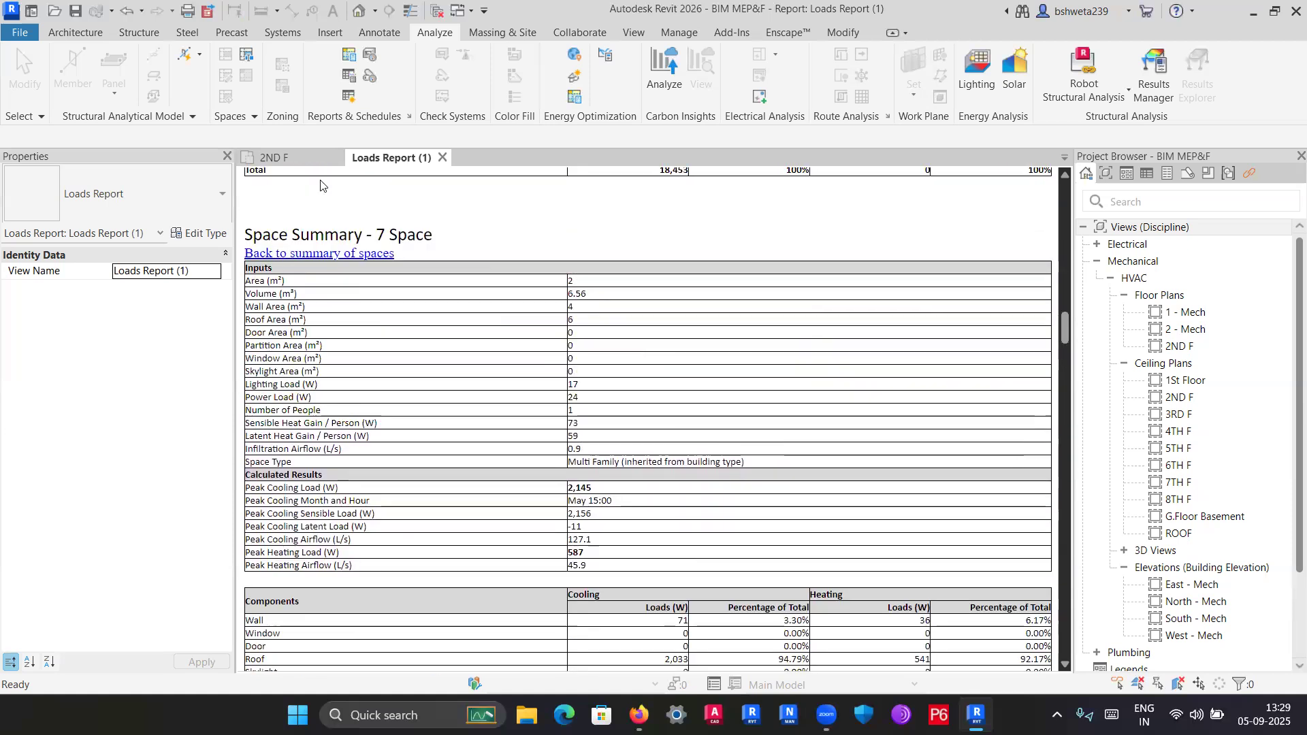
Close the loads report and bring the whole 2ND F floor plan into view.
{"action": "left_click", "coordinate": [442, 157]}
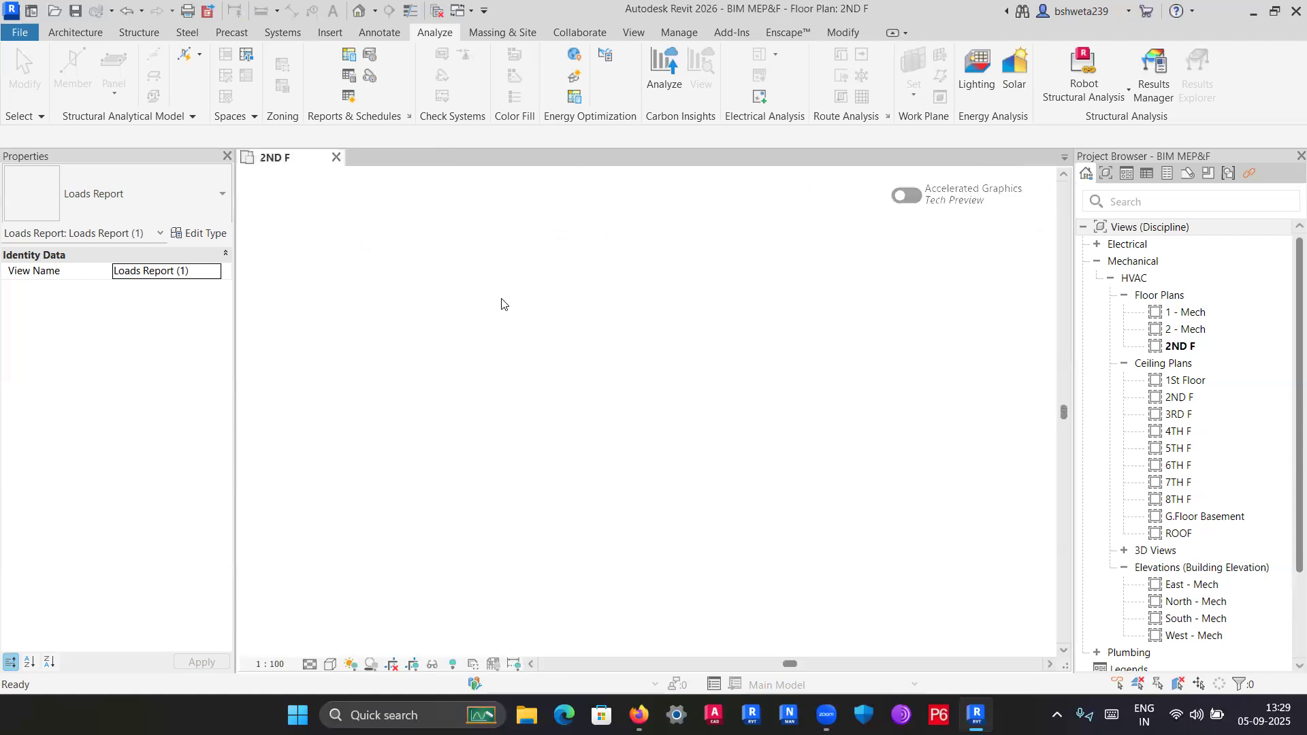
{"action": "scroll", "coordinate": [551, 356], "scroll_direction": "down", "scroll_amount": 2}
{"action": "scroll", "coordinate": [449, 361], "scroll_direction": "up", "scroll_amount": 2}
{"action": "middle_click_drag", "start_coordinate": [388, 364], "coordinate": [345, 366]}
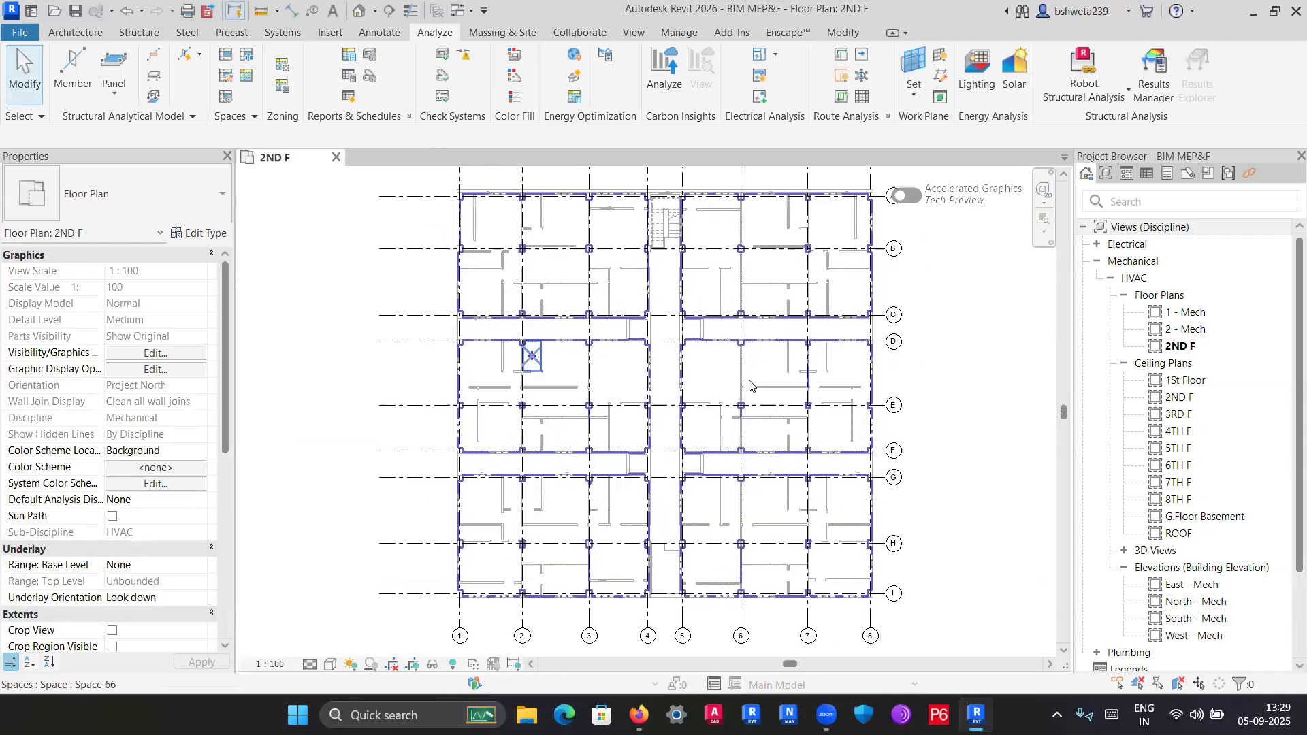
Reopen Loads Report (1) from the project's Loads Reports and look over its Project Summary and Building Summary.
{"action": "left_click", "coordinate": [1096, 264]}
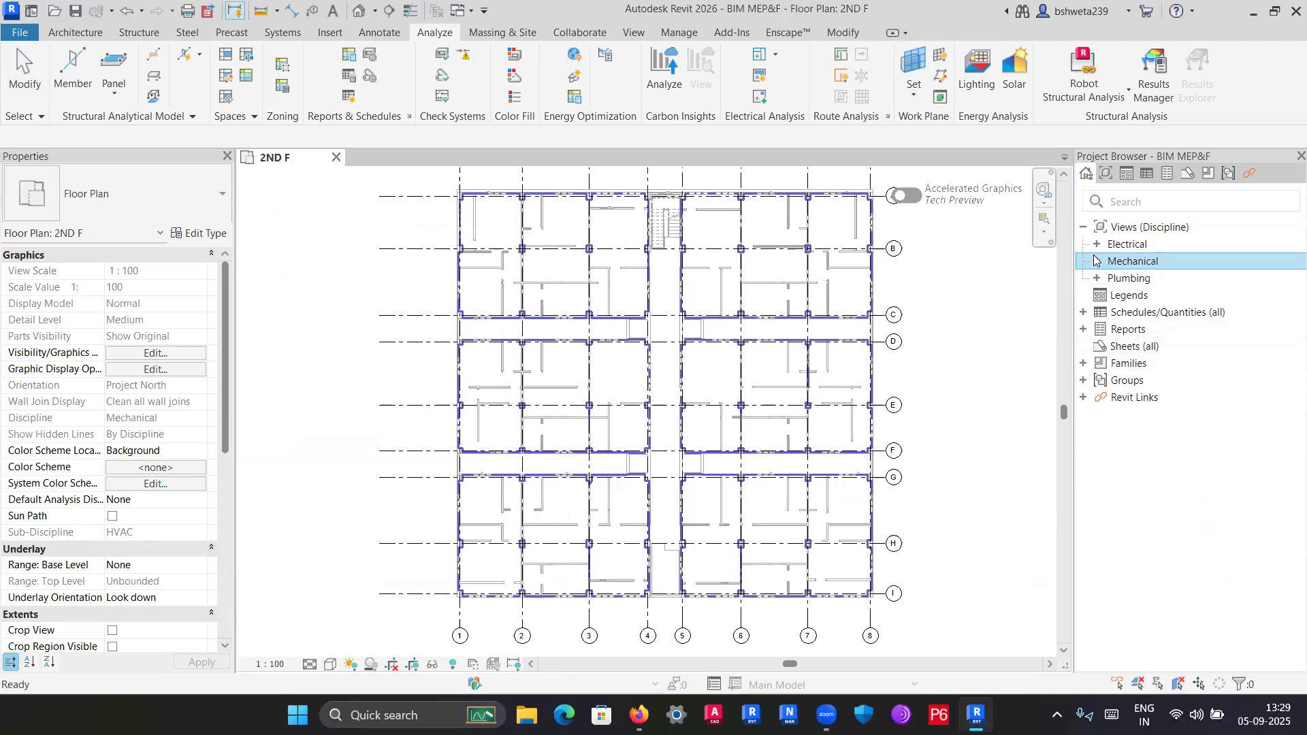
{"action": "left_click", "coordinate": [1082, 331]}
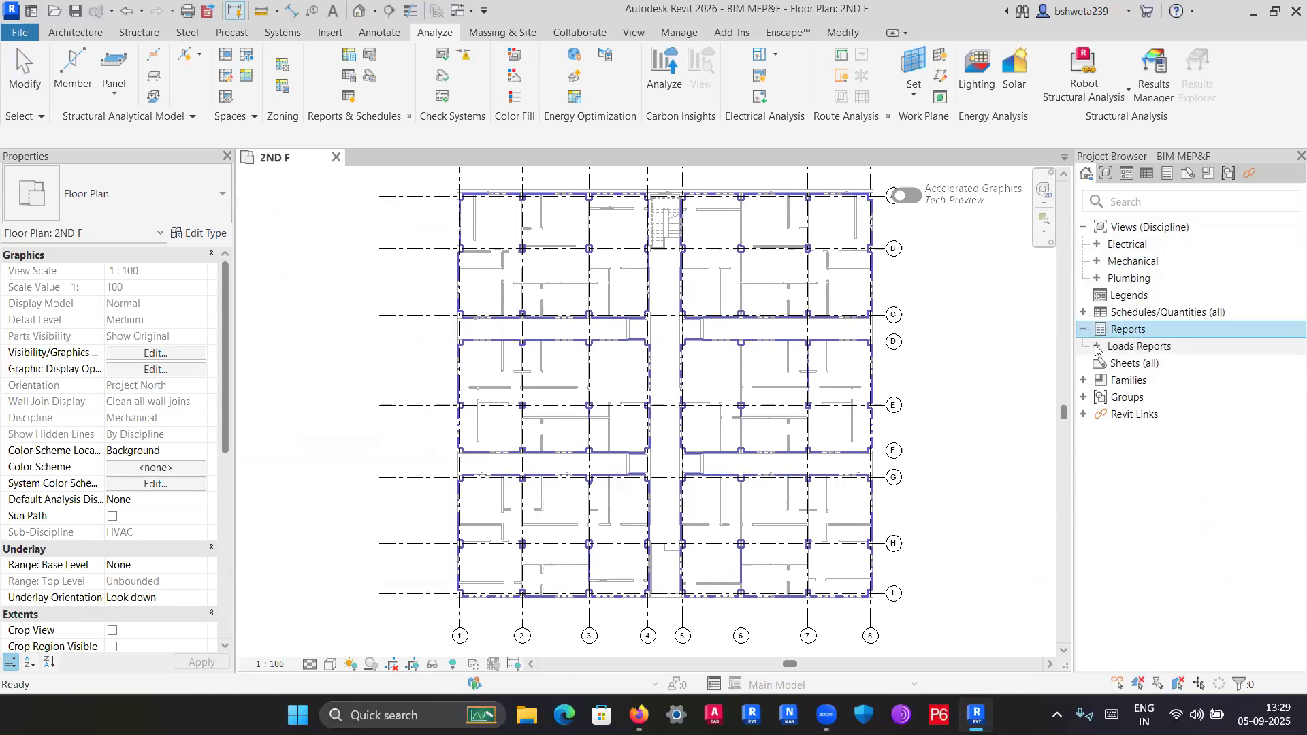
{"action": "left_click", "coordinate": [1095, 349]}
{"action": "double_click", "coordinate": [1143, 363]}
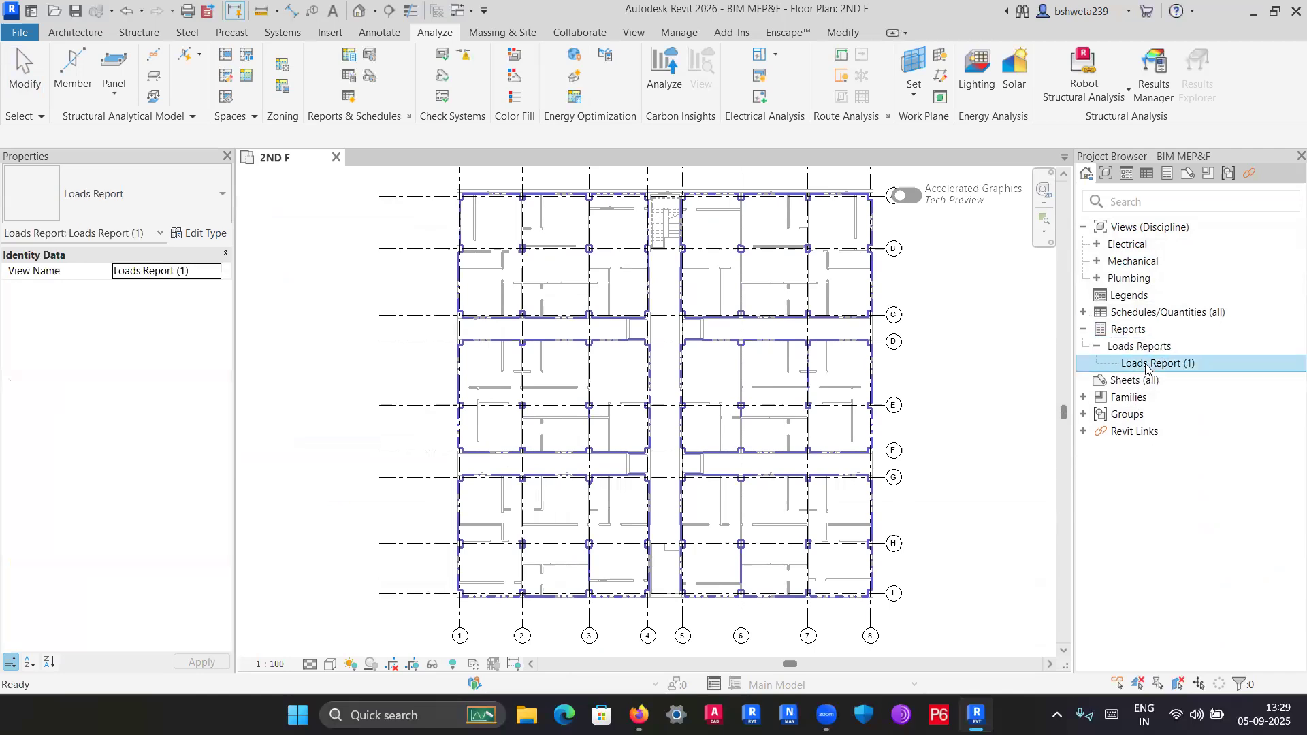
{"action": "scroll", "coordinate": [503, 301], "scroll_direction": "down", "scroll_amount": 4}
{"action": "scroll", "coordinate": [645, 548], "scroll_direction": "up", "scroll_amount": 4}
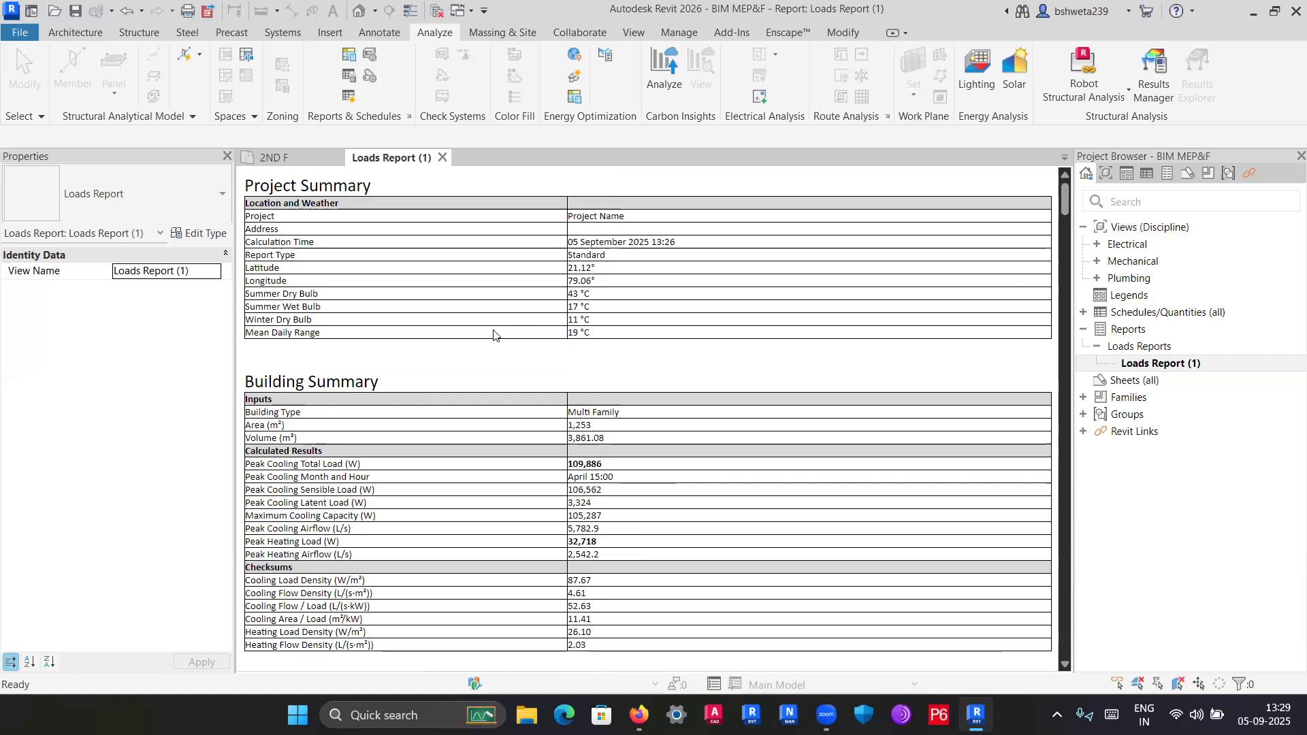
Compare the 2ND F floor plan with Loads Report (1) and check the report's calculation time and latitude.
{"action": "left_click", "coordinate": [289, 158]}
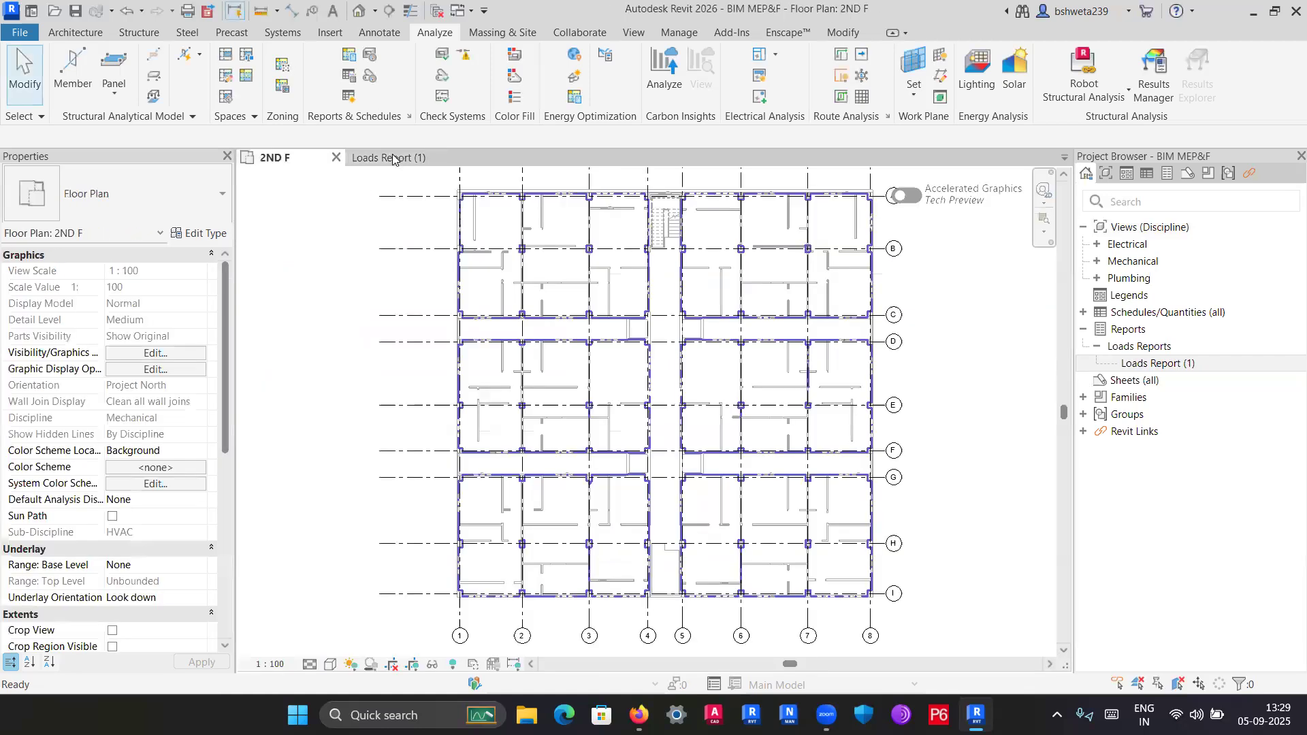
{"action": "left_click", "coordinate": [393, 159]}
{"action": "left_click", "coordinate": [281, 160]}
{"action": "left_click", "coordinate": [371, 158]}
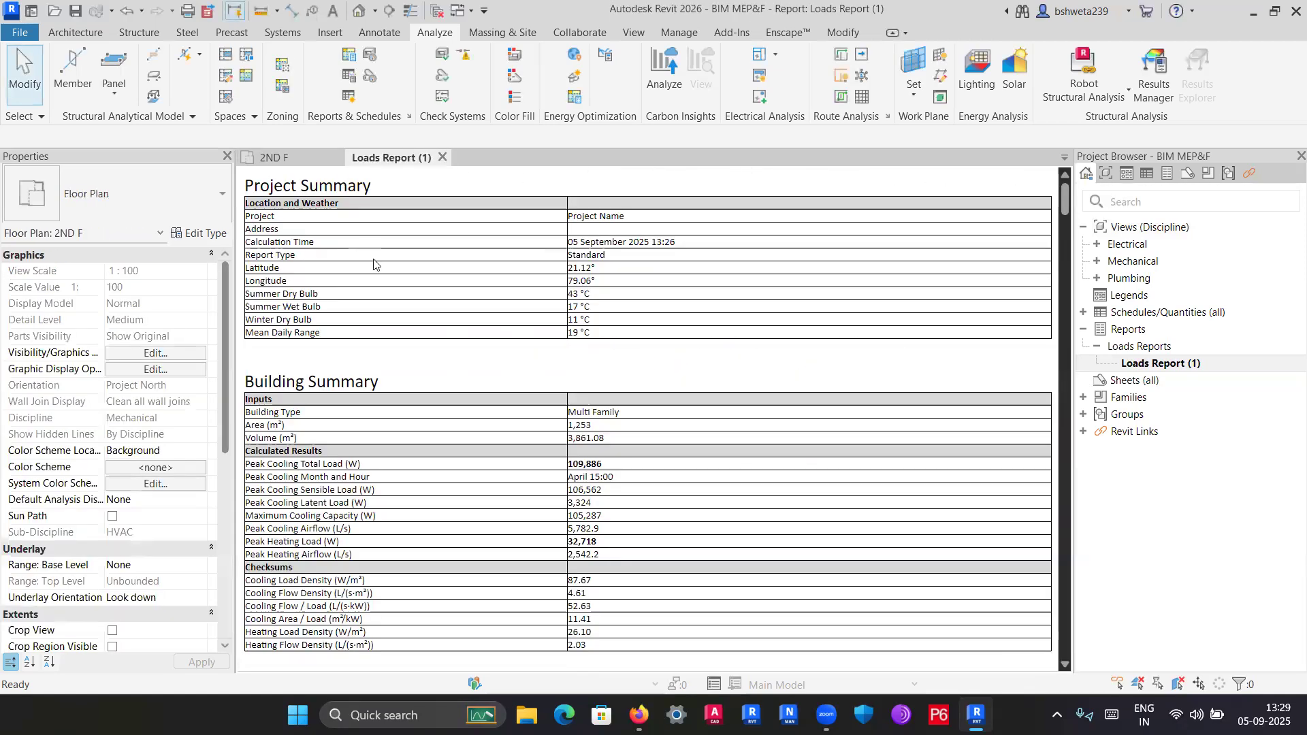
{"action": "triple_click", "coordinate": [606, 242]}
{"action": "left_click", "coordinate": [585, 273]}
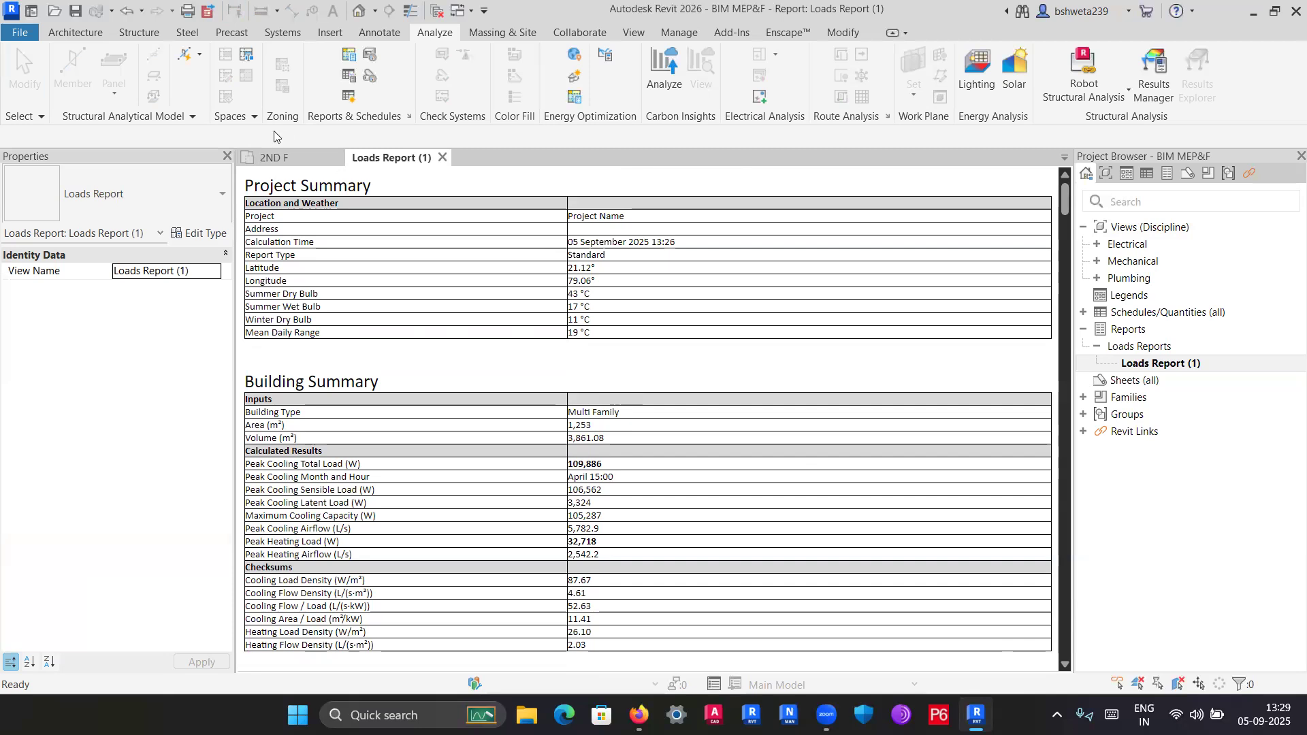
Return to the 2ND F plan, review the zone list in the Heating and Cooling Loads details, and leave without calculating.
{"action": "left_click", "coordinate": [275, 158]}
{"action": "scroll", "coordinate": [844, 419], "scroll_direction": "down", "scroll_amount": 5}
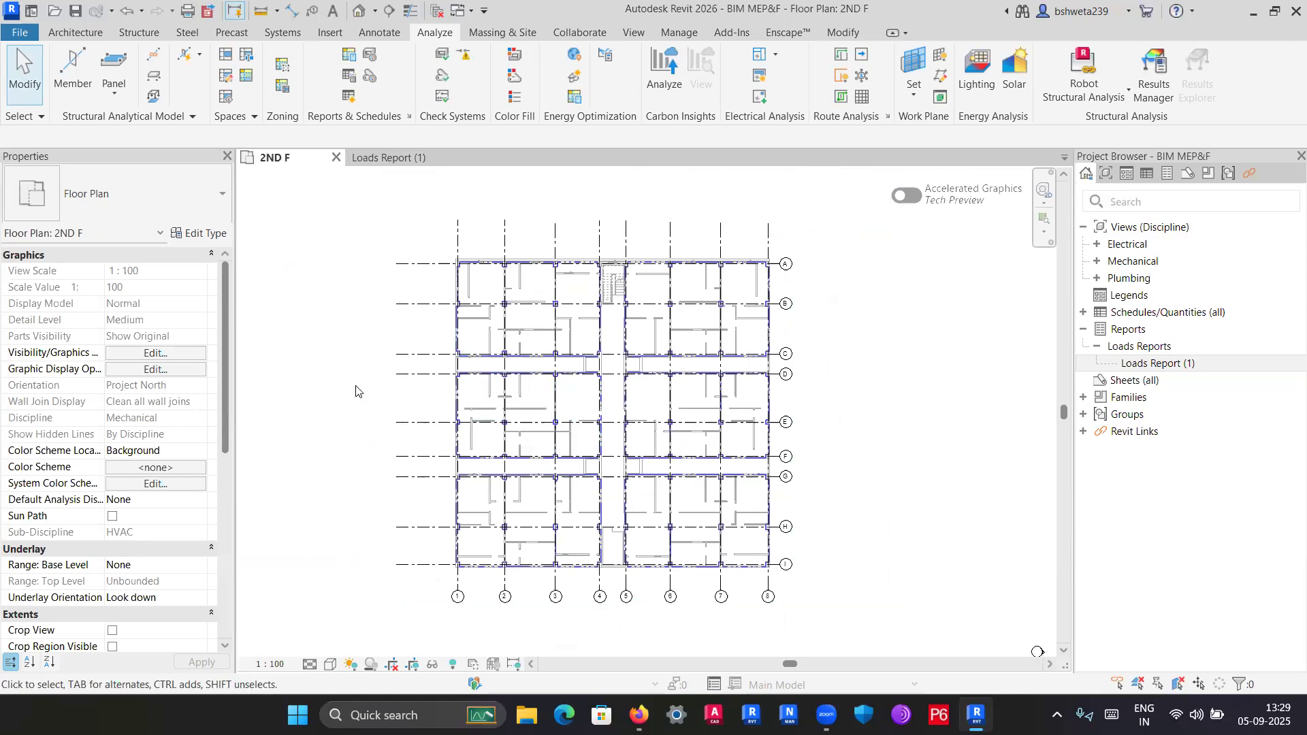
{"action": "left_click_drag", "start_coordinate": [343, 204], "coordinate": [885, 611]}
{"action": "left_click", "coordinate": [347, 56]}
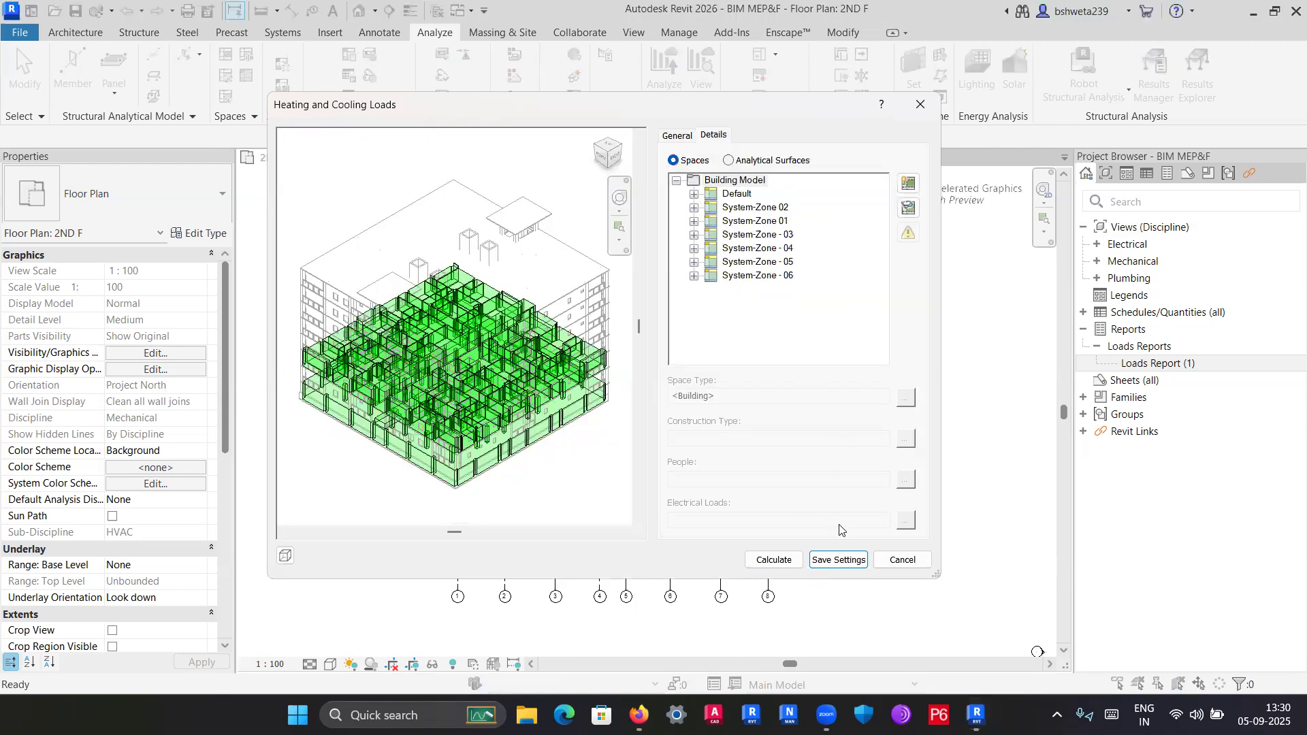
{"action": "left_click", "coordinate": [903, 560]}
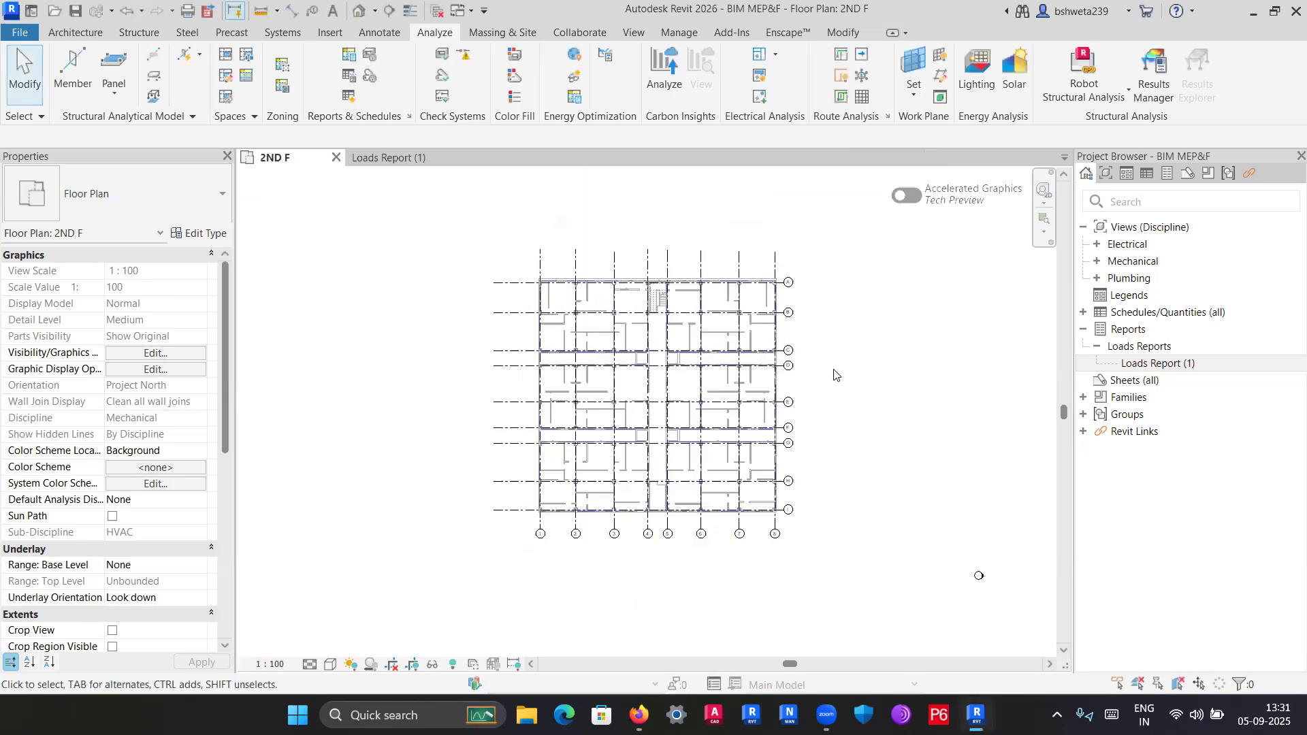